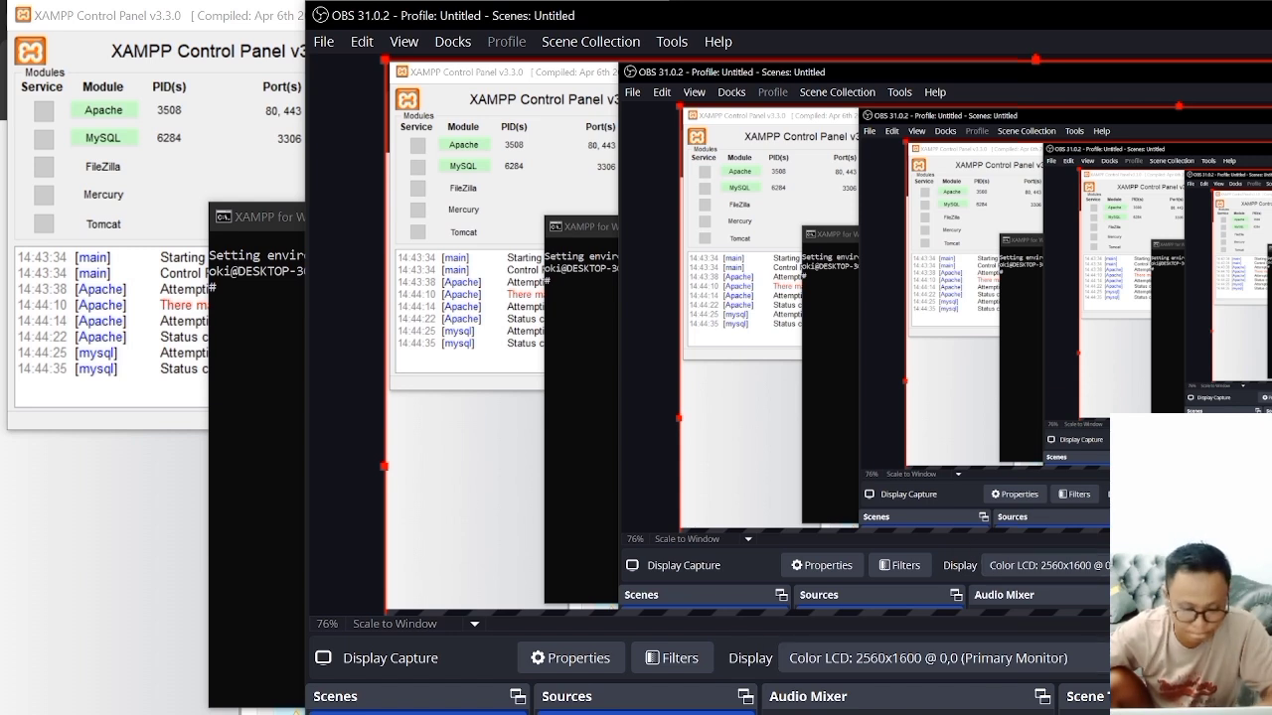
# Step: Switch to the assignment PDF in Chrome and examine the Tugas 2 ERD and its task instructions
pyautogui.hotkey('alt', 'Tab')
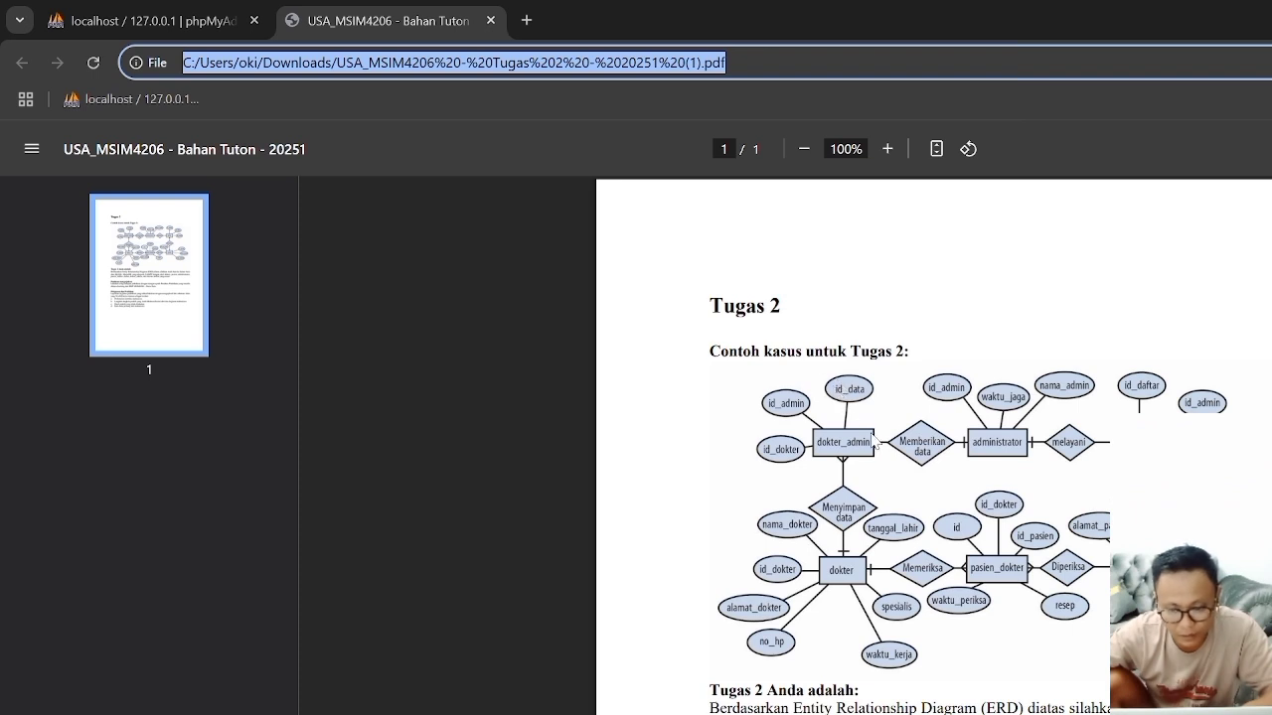
pyautogui.scroll(-2, 802, 506)
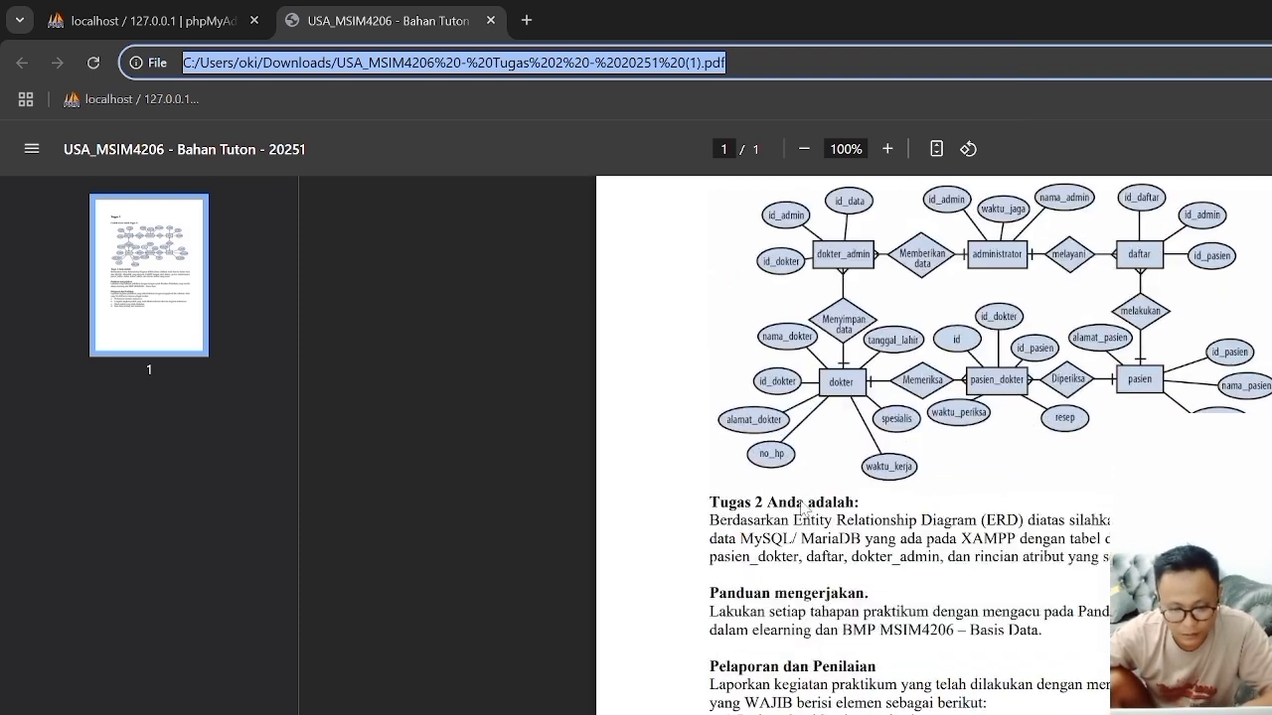
pyautogui.scroll(2, 933, 445)
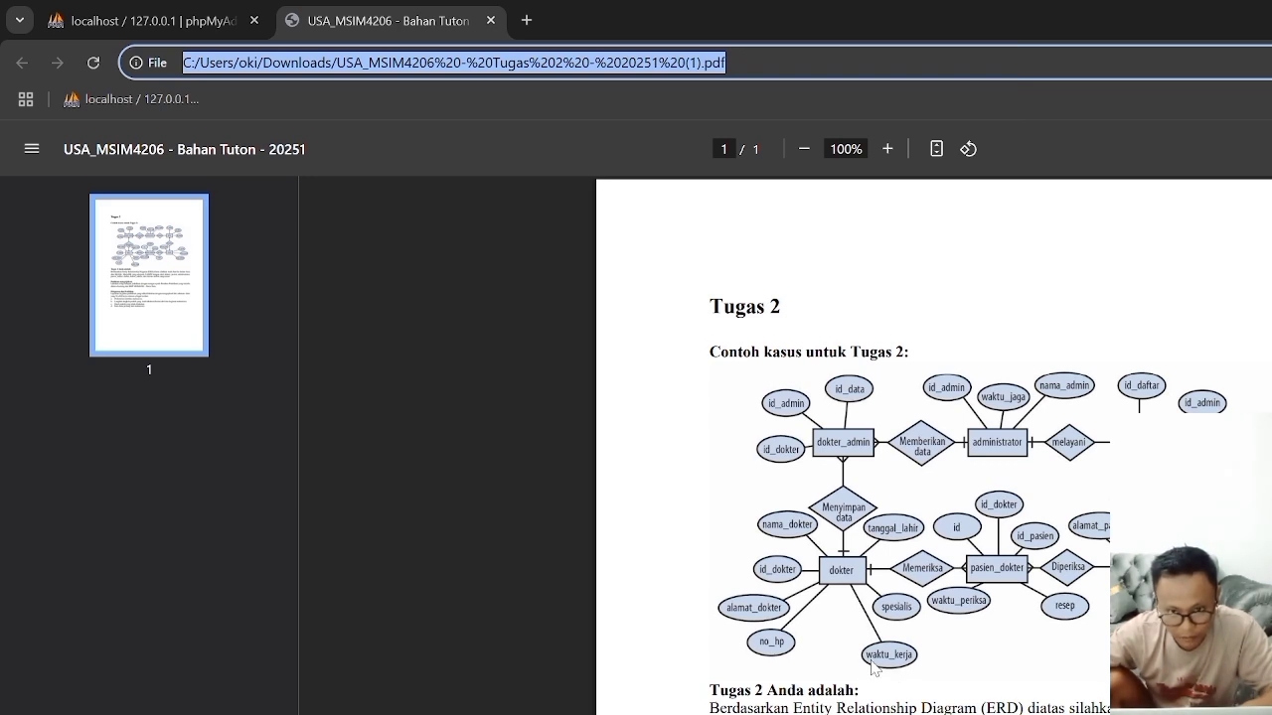
pyautogui.scroll(-1, 872, 668)
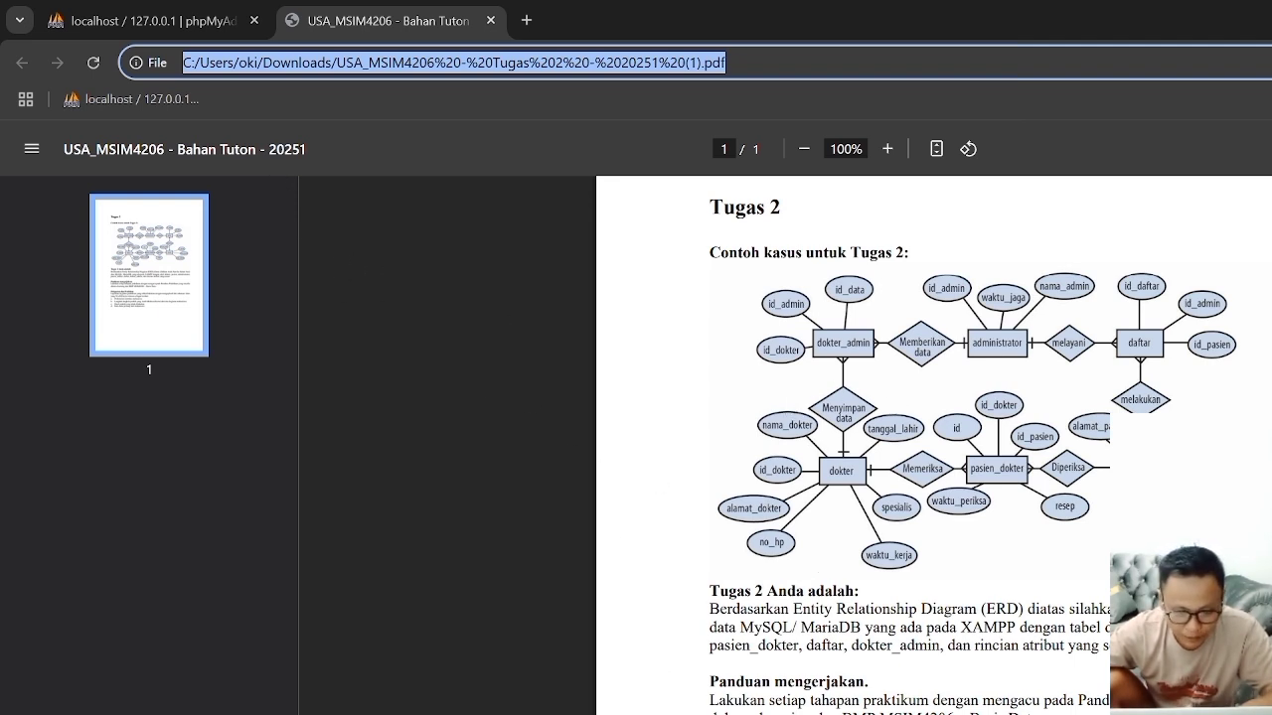
# Step: Switch to the Penyelesaian Tugas 2 document in Word and place the XAMPP shell window beside its text, with the XAMPP Control Panel minimized
pyautogui.hotkey('alt', 'Tab')
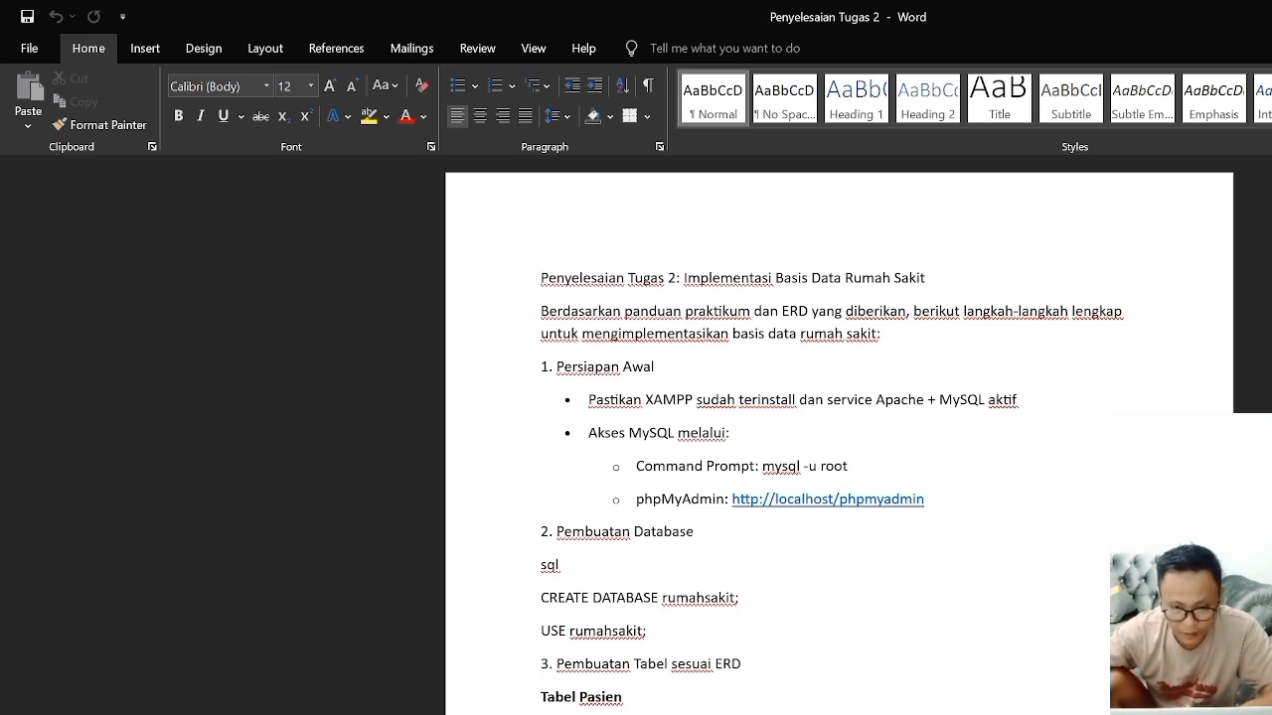
pyautogui.hotkey('alt', 'Tab')
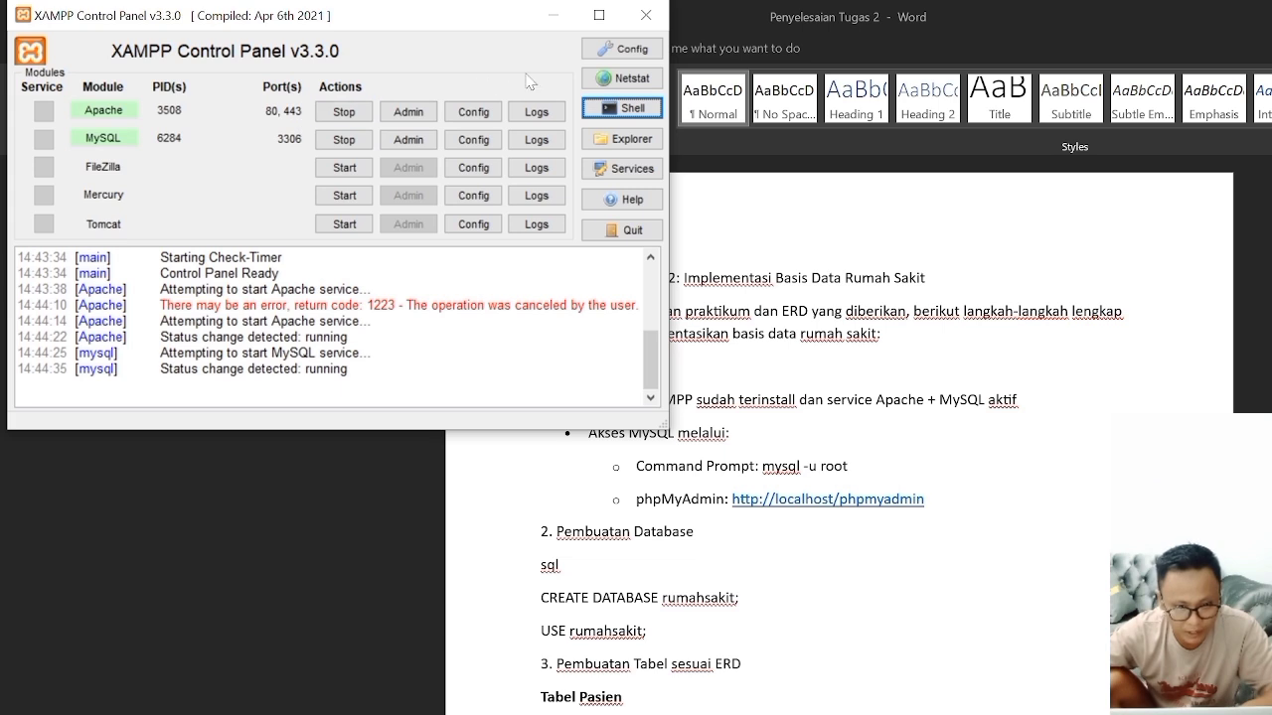
pyautogui.click(553, 15)
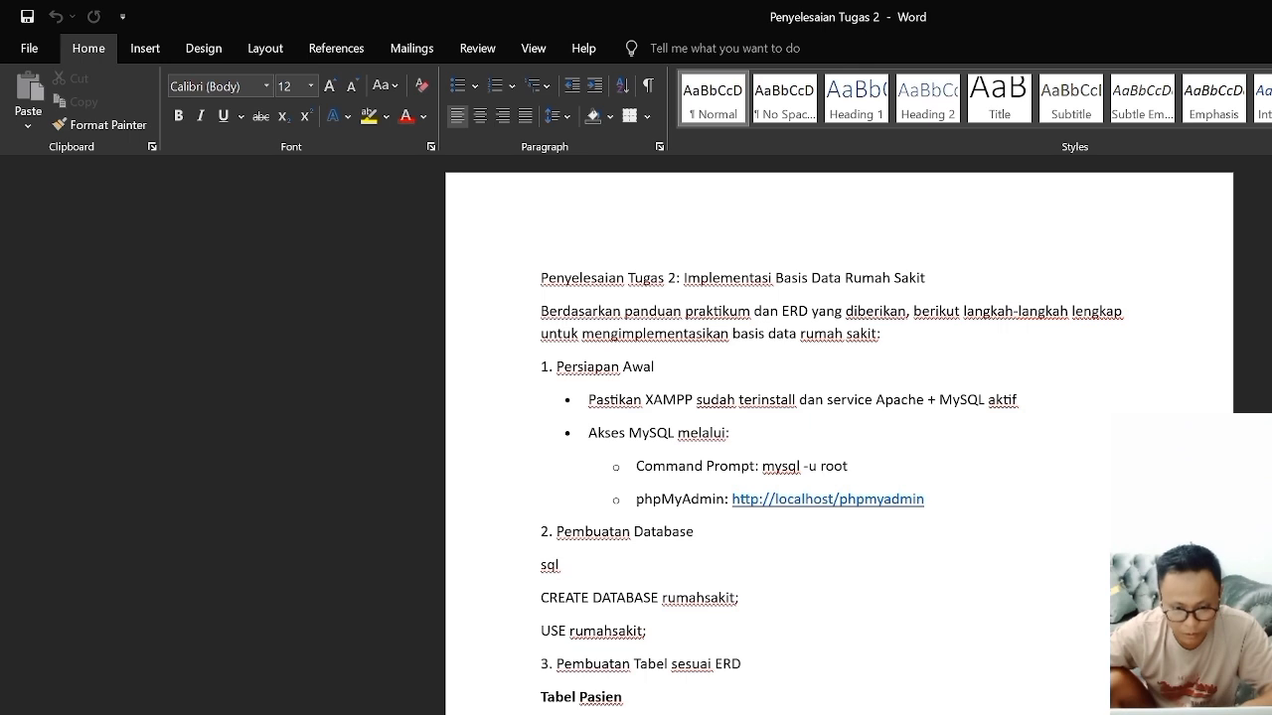
pyautogui.hotkey('alt', 'Tab')
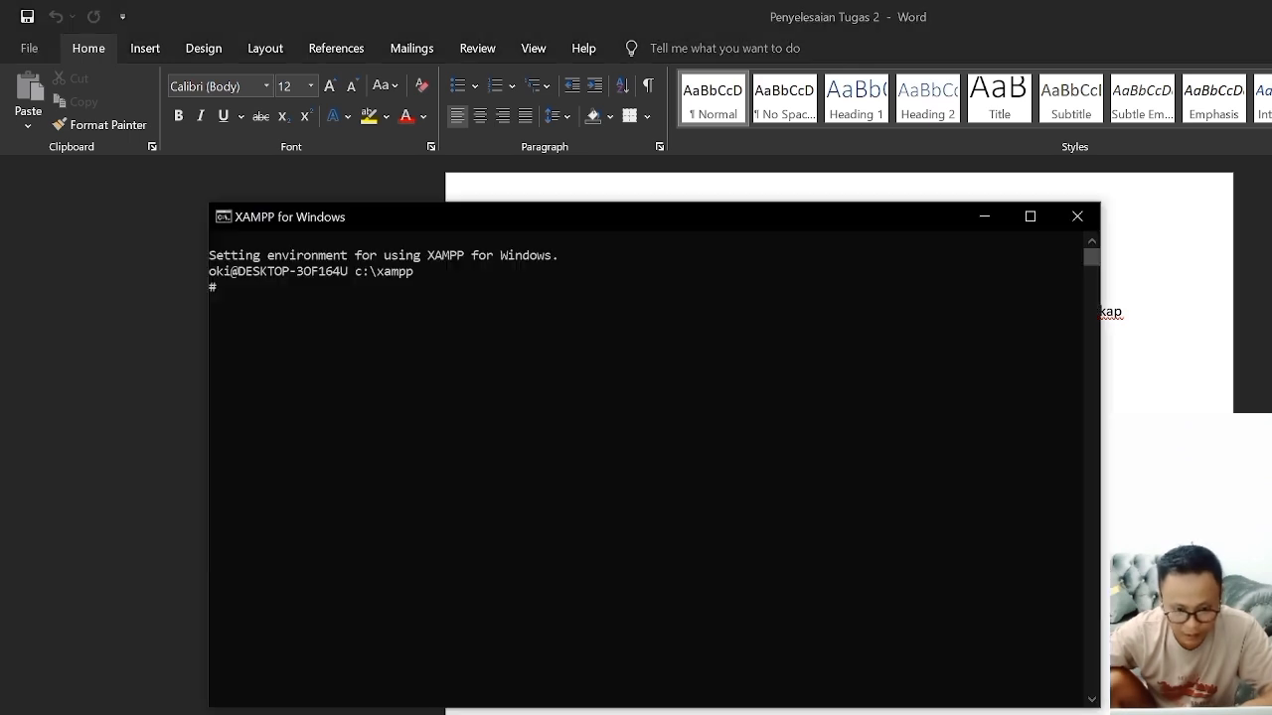
pyautogui.moveTo(729, 225); pyautogui.dragTo(1271, 270)
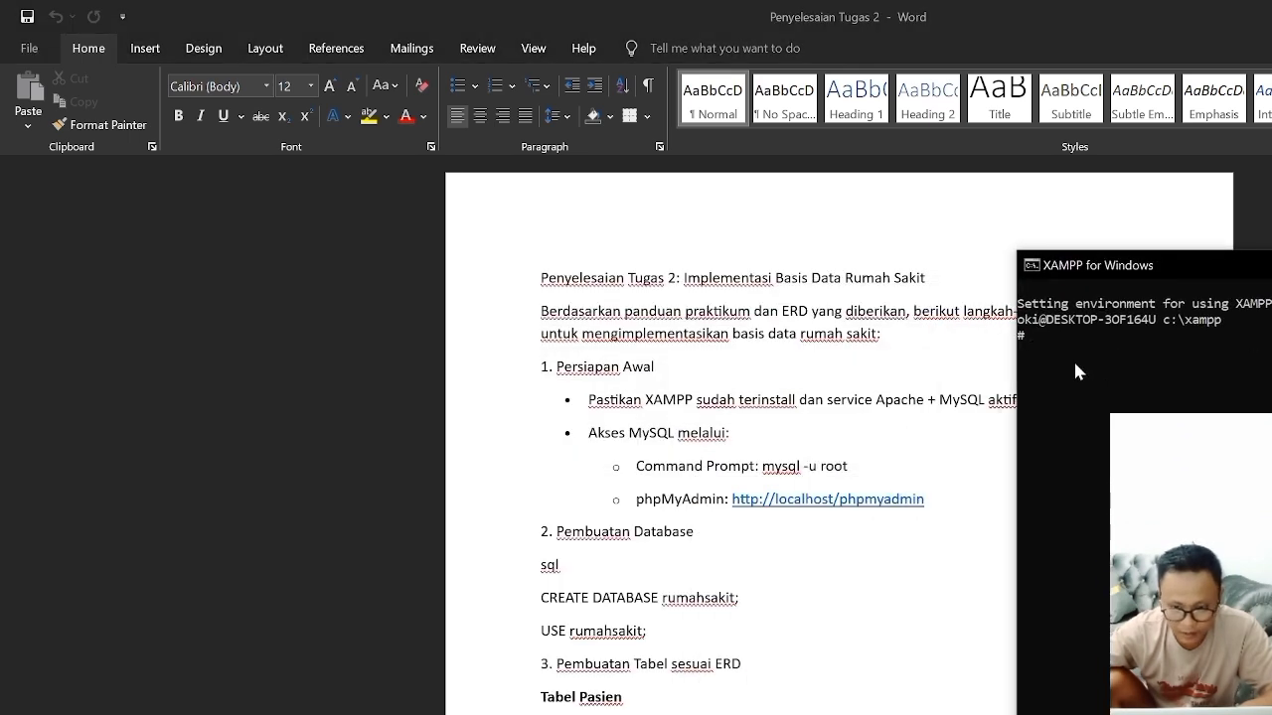
# Step: Start the MySQL client in the XAMPP shell as root with mysql -u root
pyautogui.write('my')
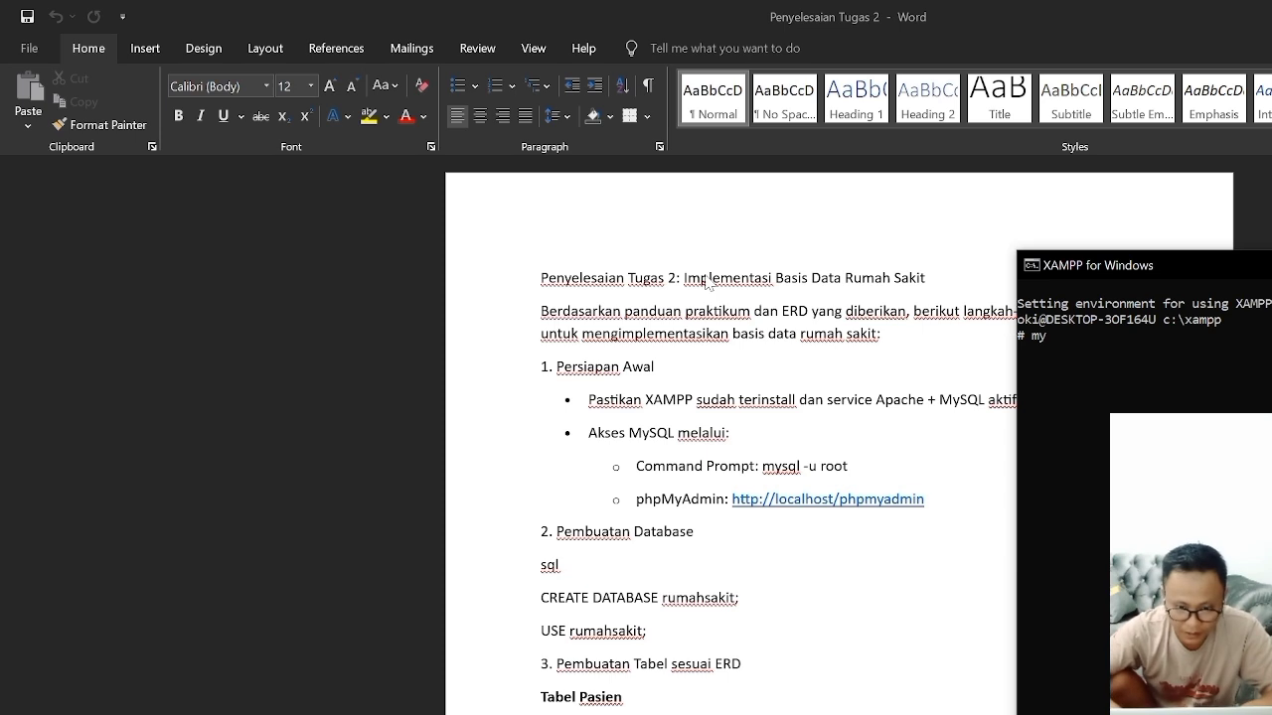
pyautogui.write('sq')
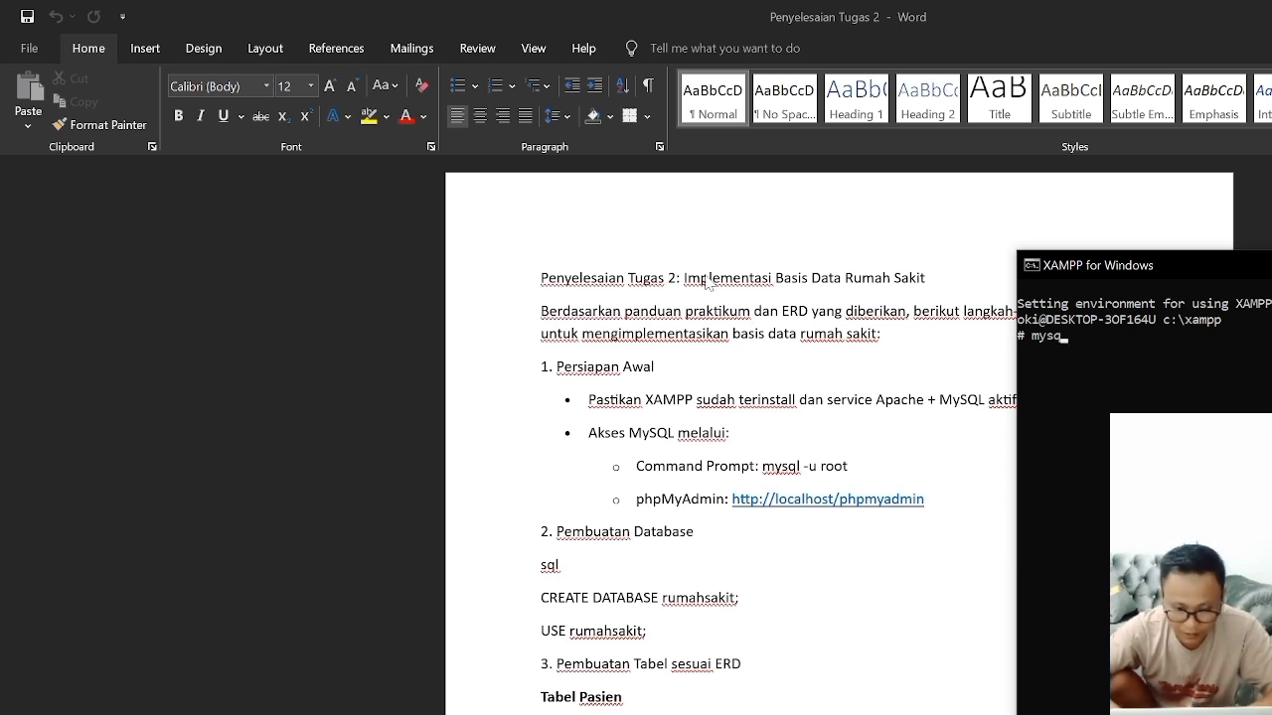
pyautogui.write('l -')
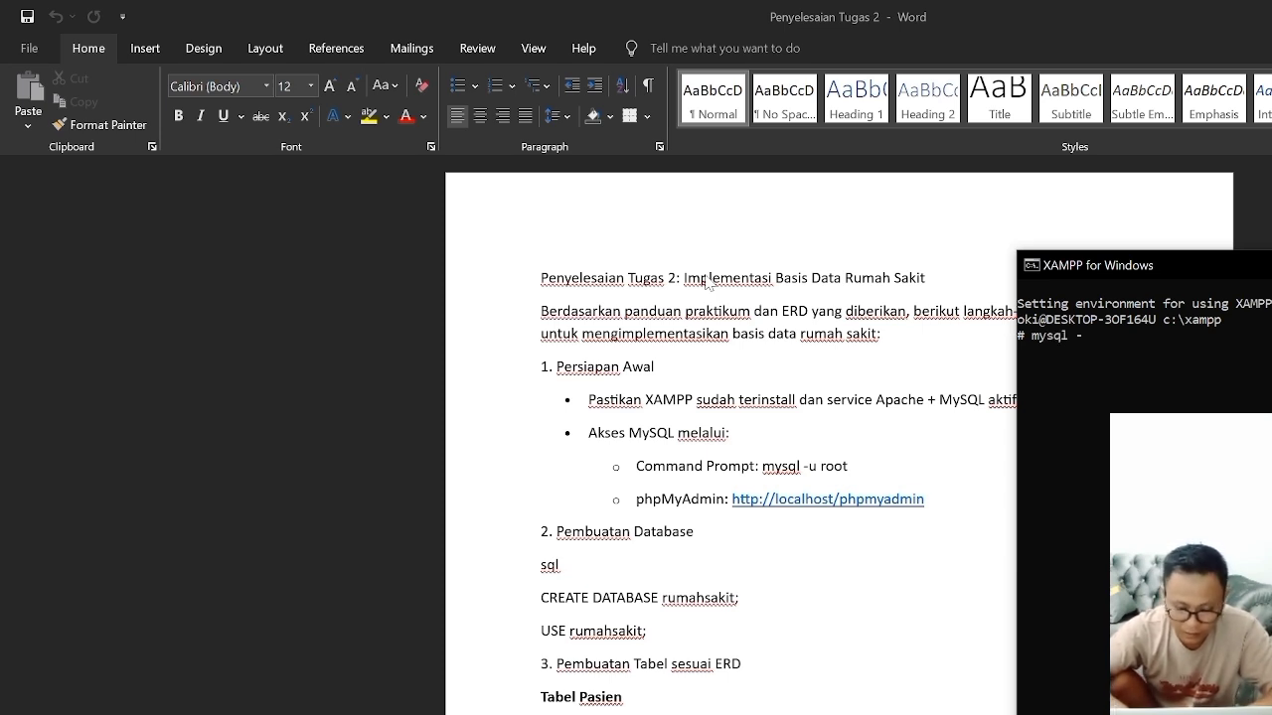
pyautogui.write('u root')
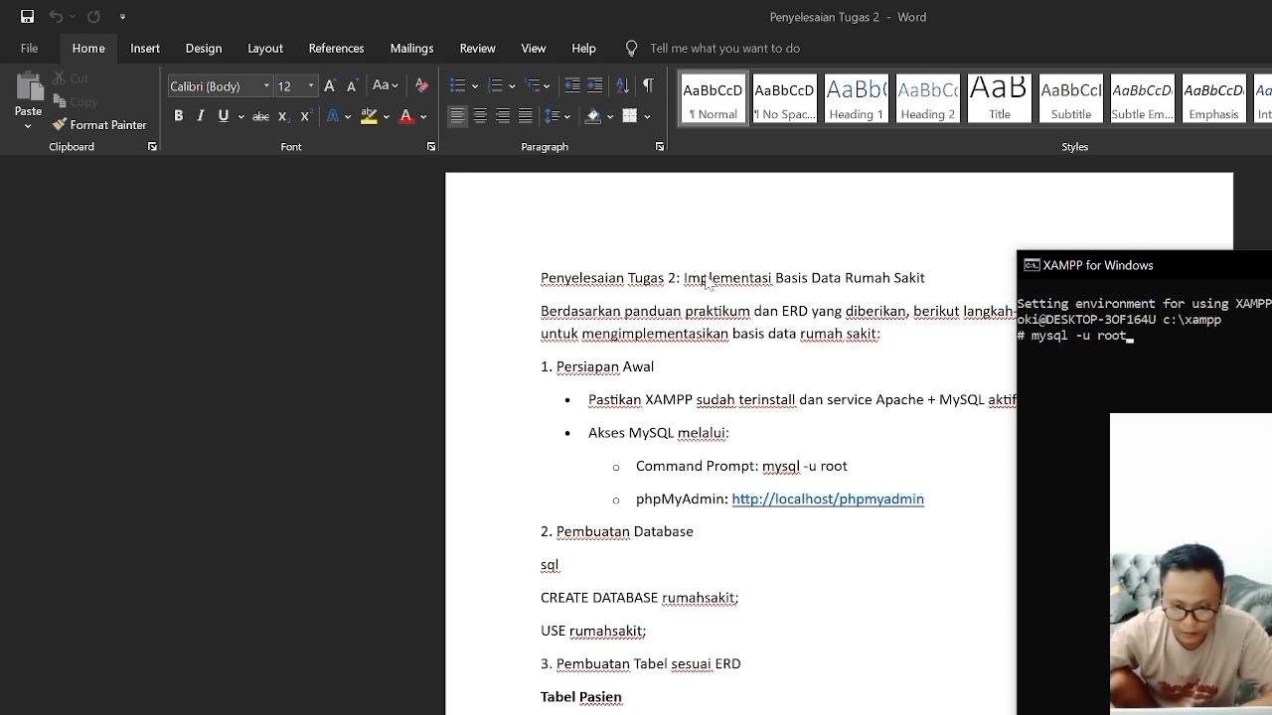
pyautogui.press('Return')
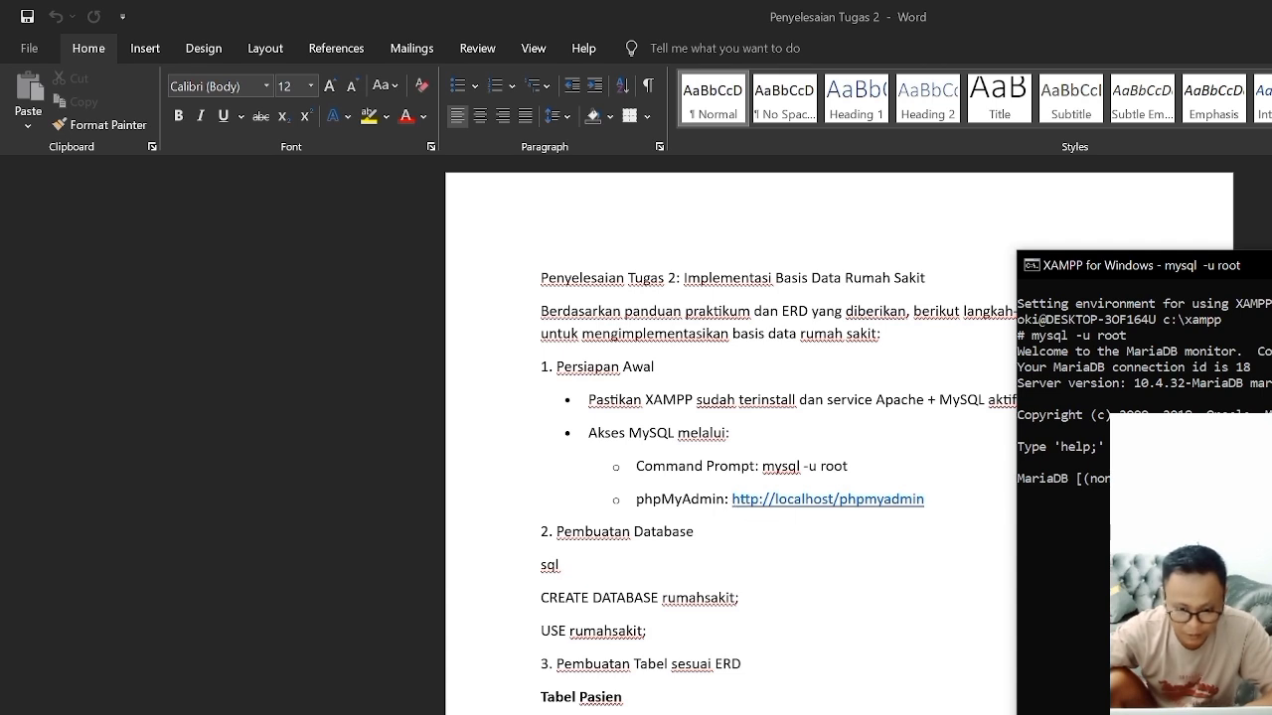
# Step: Switch to phpMyAdmin in Chrome, consult the database creation section in Word, and start naming a new database
pyautogui.hotkey('alt', 'Tab')
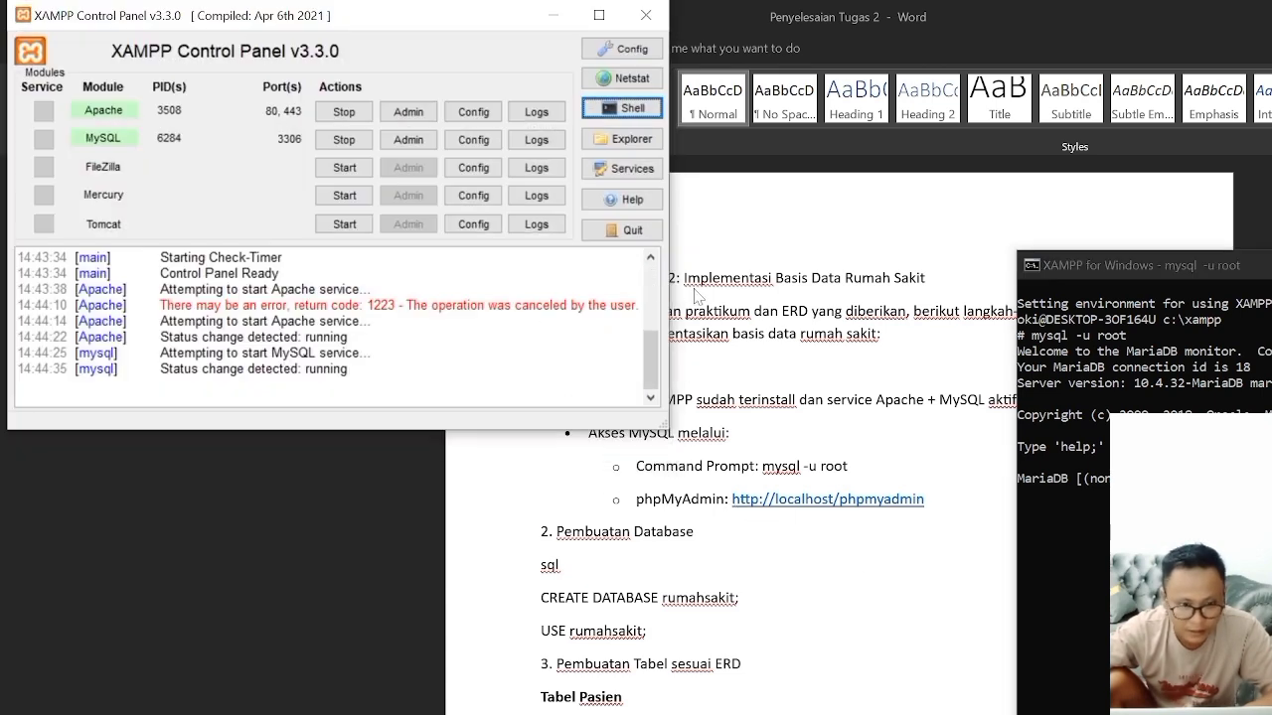
pyautogui.hotkey('alt', 'Tab')
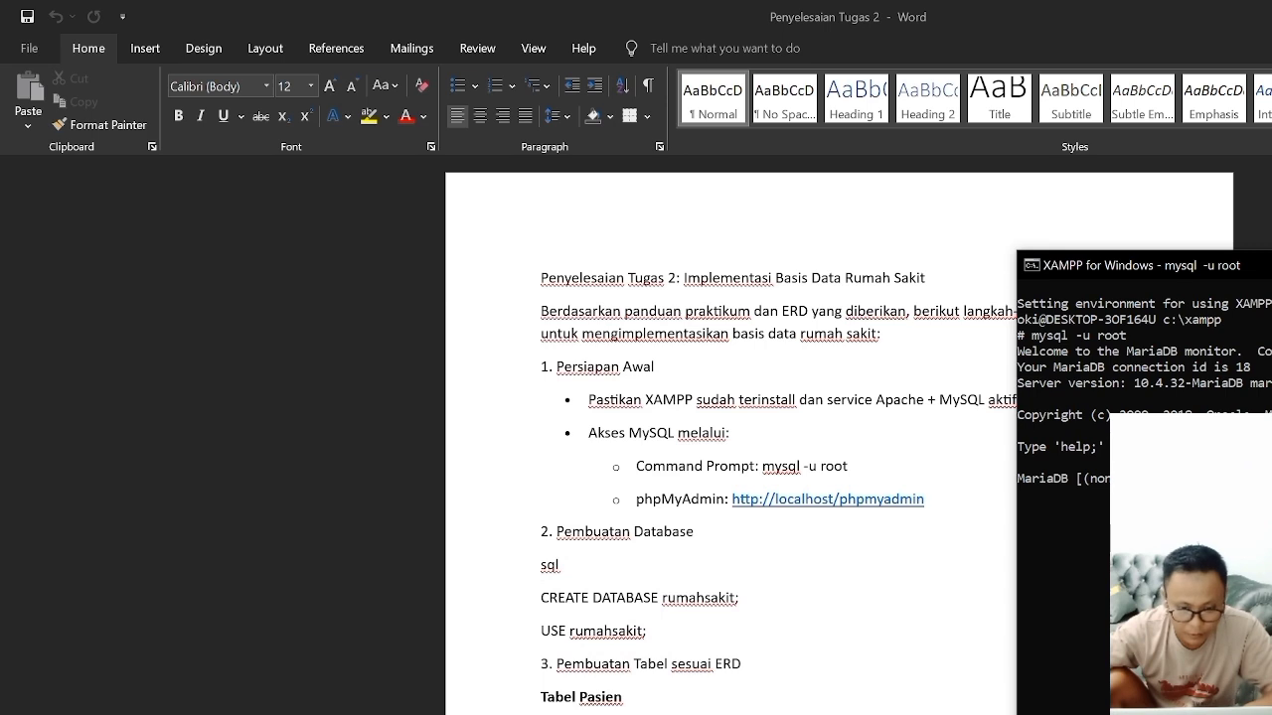
pyautogui.hotkey('alt', 'Tab')
pyautogui.click(149, 20)
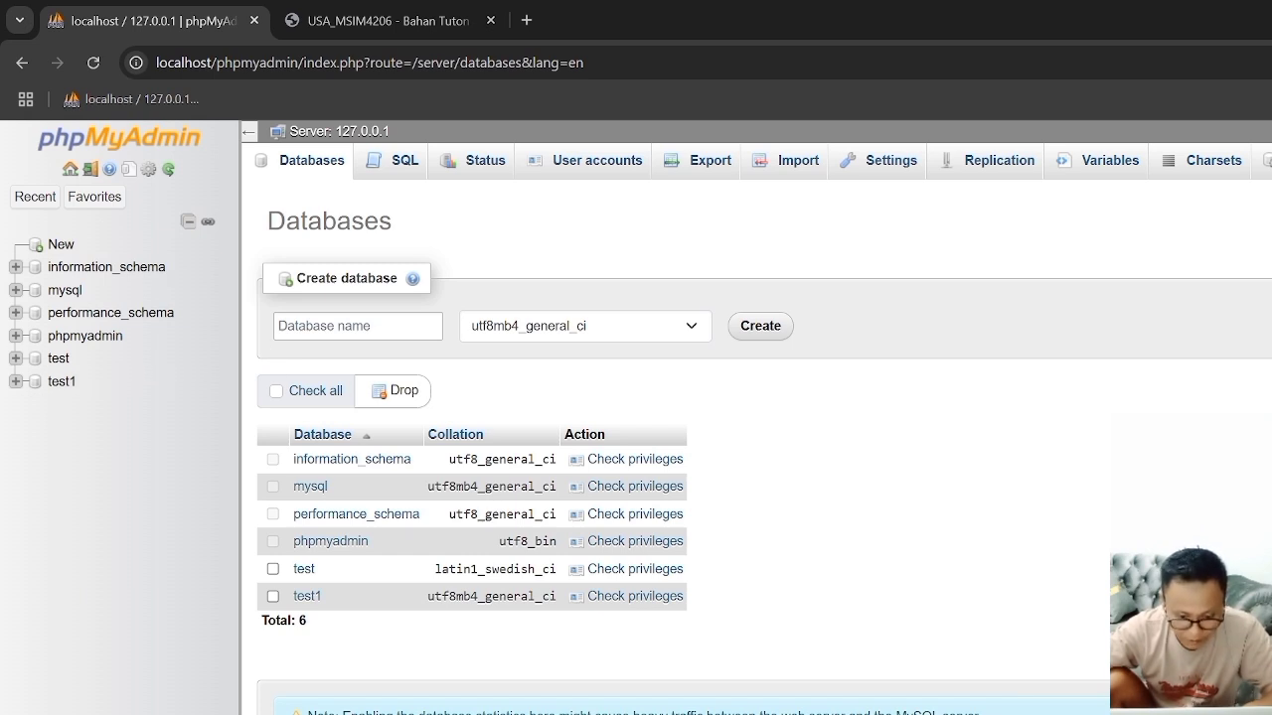
pyautogui.hotkey('alt', 'Tab')
pyautogui.scroll(-2, 838, 434)
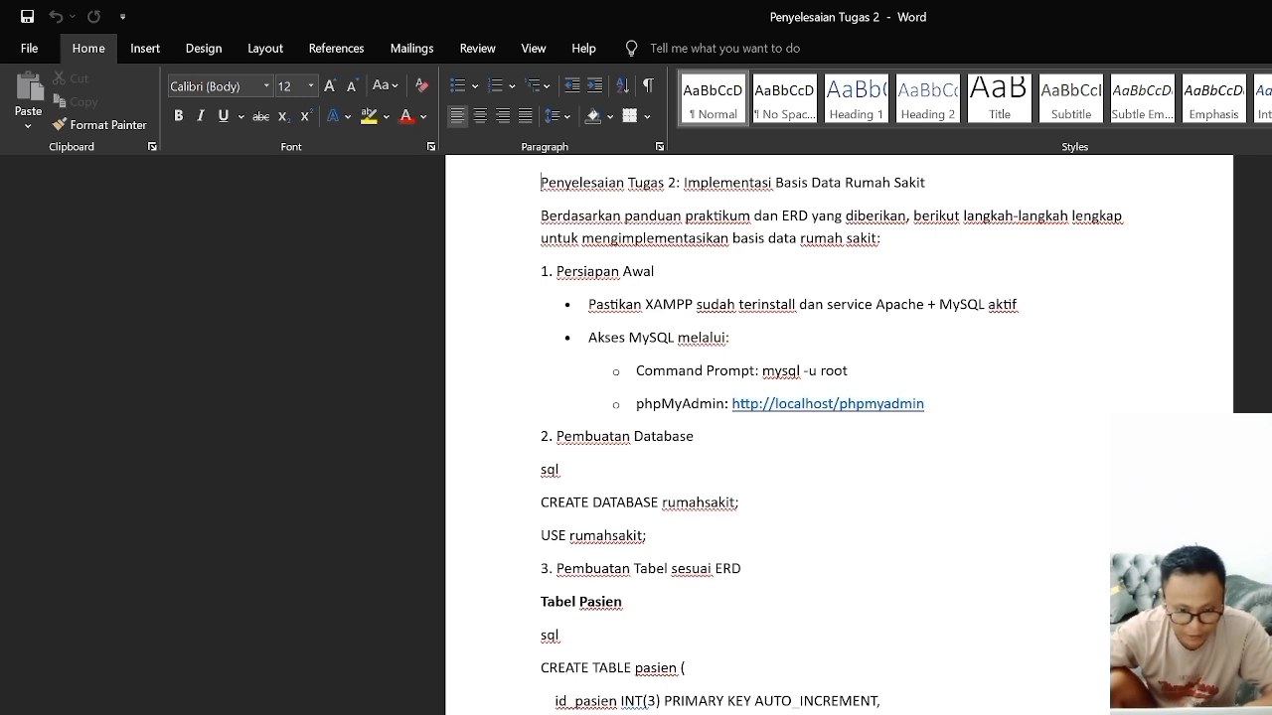
pyautogui.hotkey('alt', 'Tab')
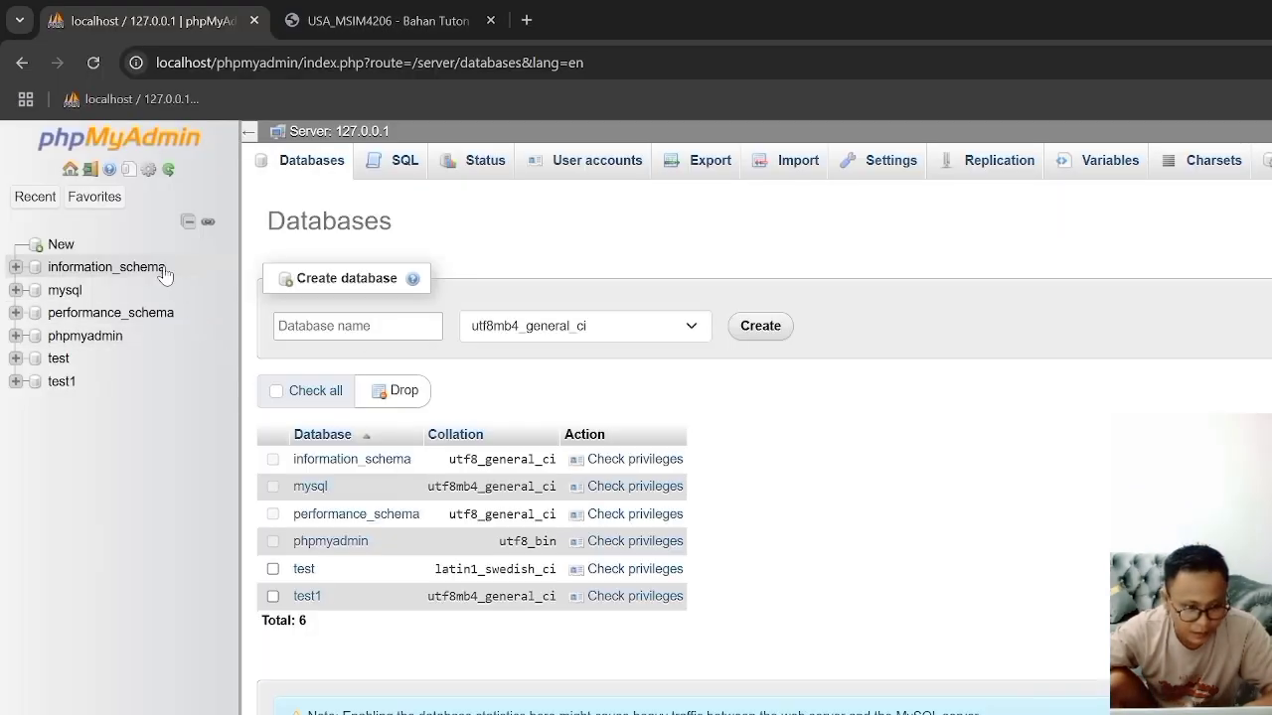
pyautogui.click(355, 327)
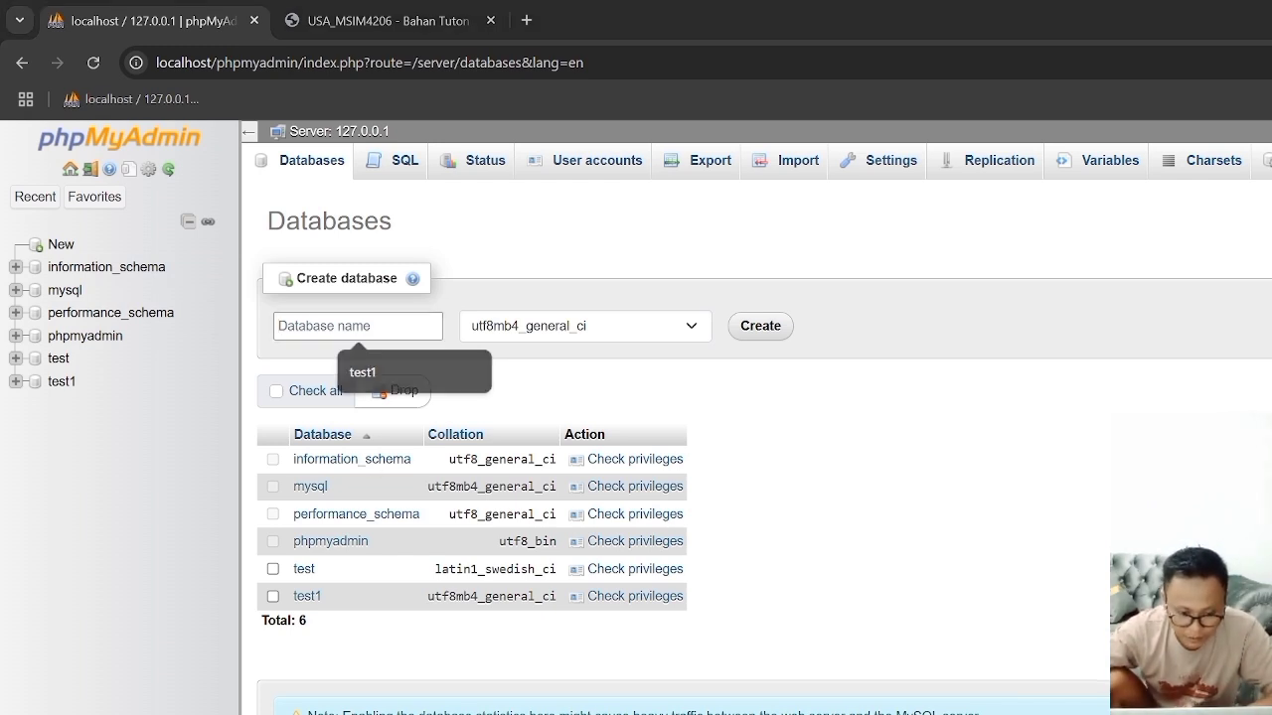
# Step: Try to copy the name rumahsakit from the Word document's CREATE DATABASE line into the new database's name field
pyautogui.hotkey('alt', 'Tab')
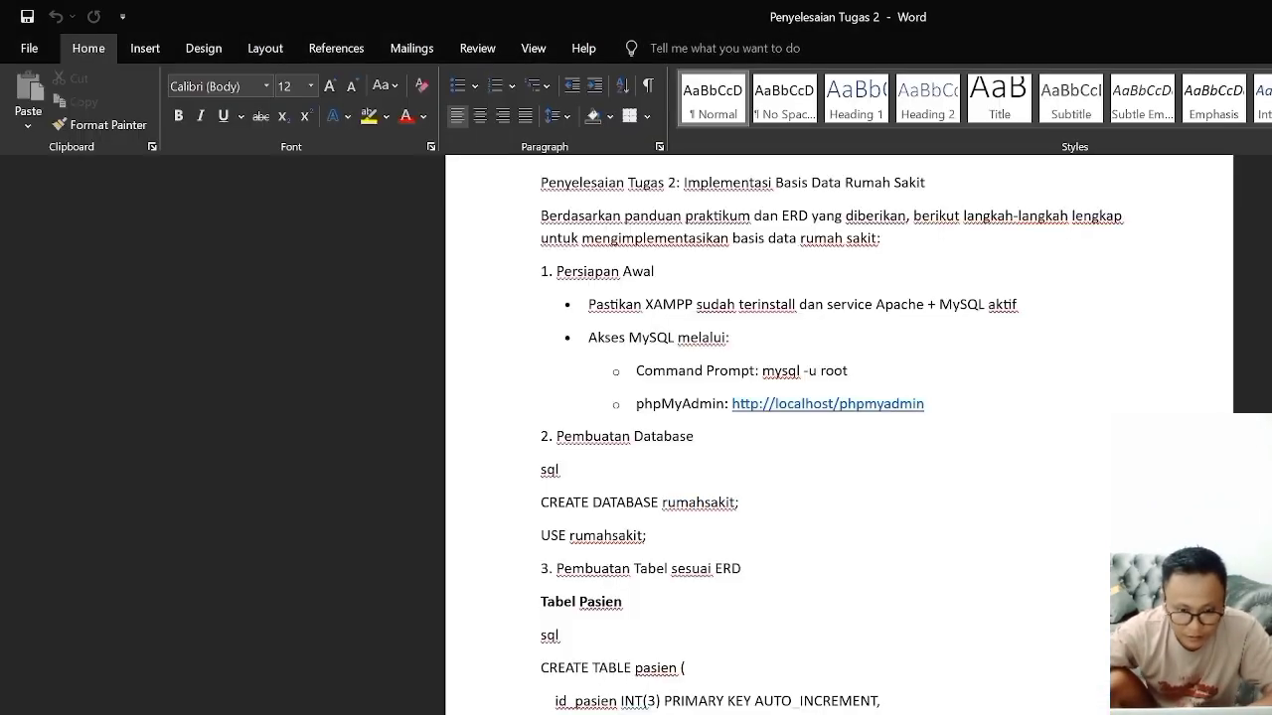
pyautogui.moveTo(662, 503); pyautogui.dragTo(734, 503)
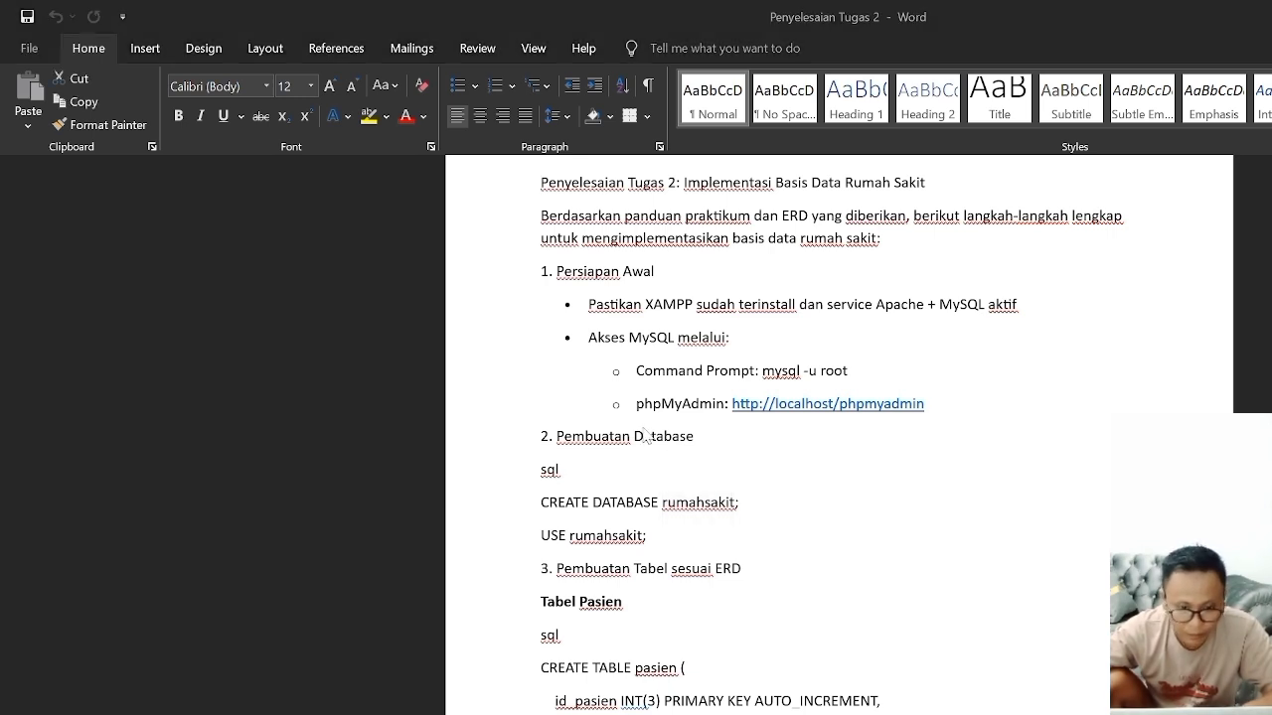
pyautogui.press('super+Tab')
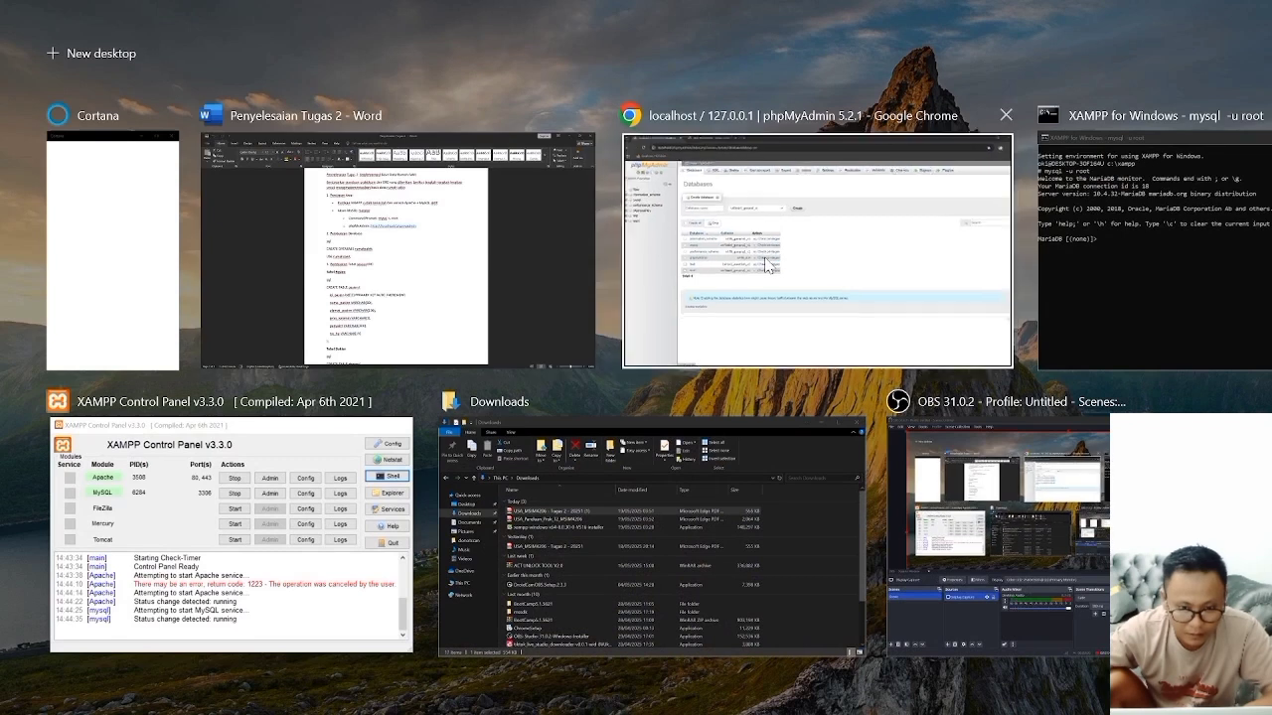
pyautogui.click(709, 298)
pyautogui.click(362, 328)
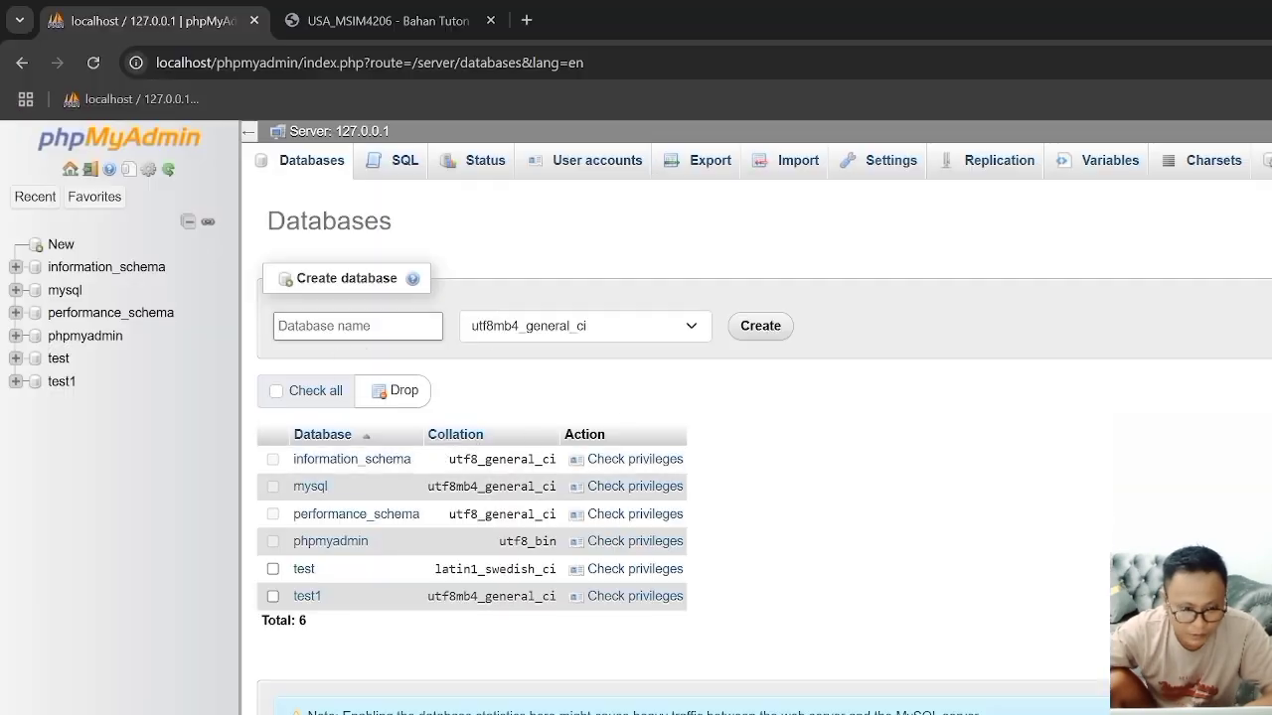
pyautogui.press('super+v')
pyautogui.press('Escape')
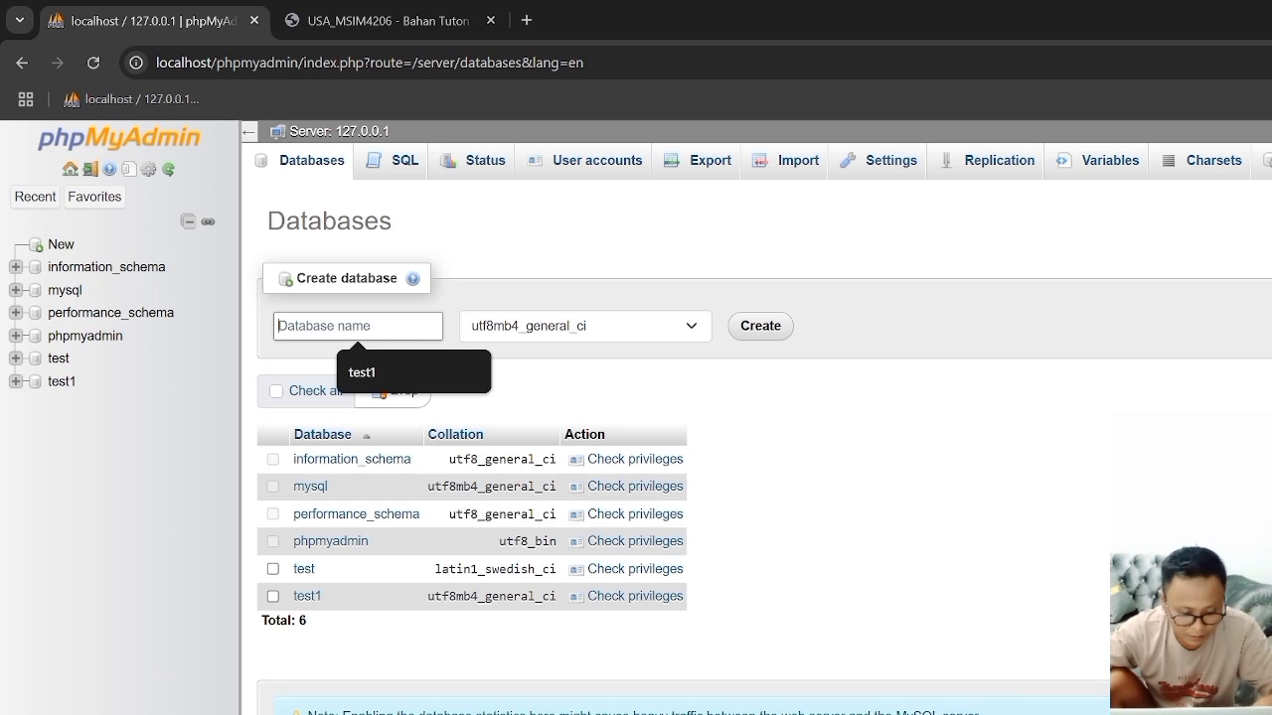
pyautogui.press('Escape')
pyautogui.click(390, 326)
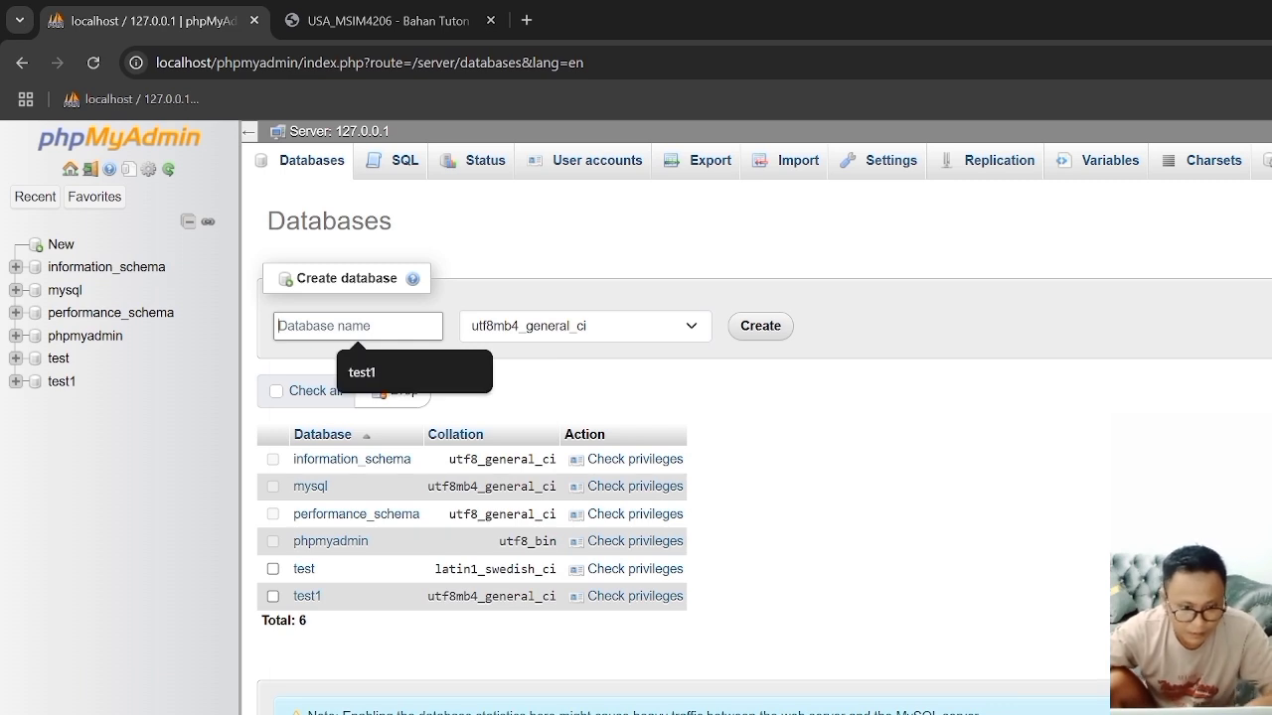
pyautogui.rightClick(391, 326)
pyautogui.press('Escape')
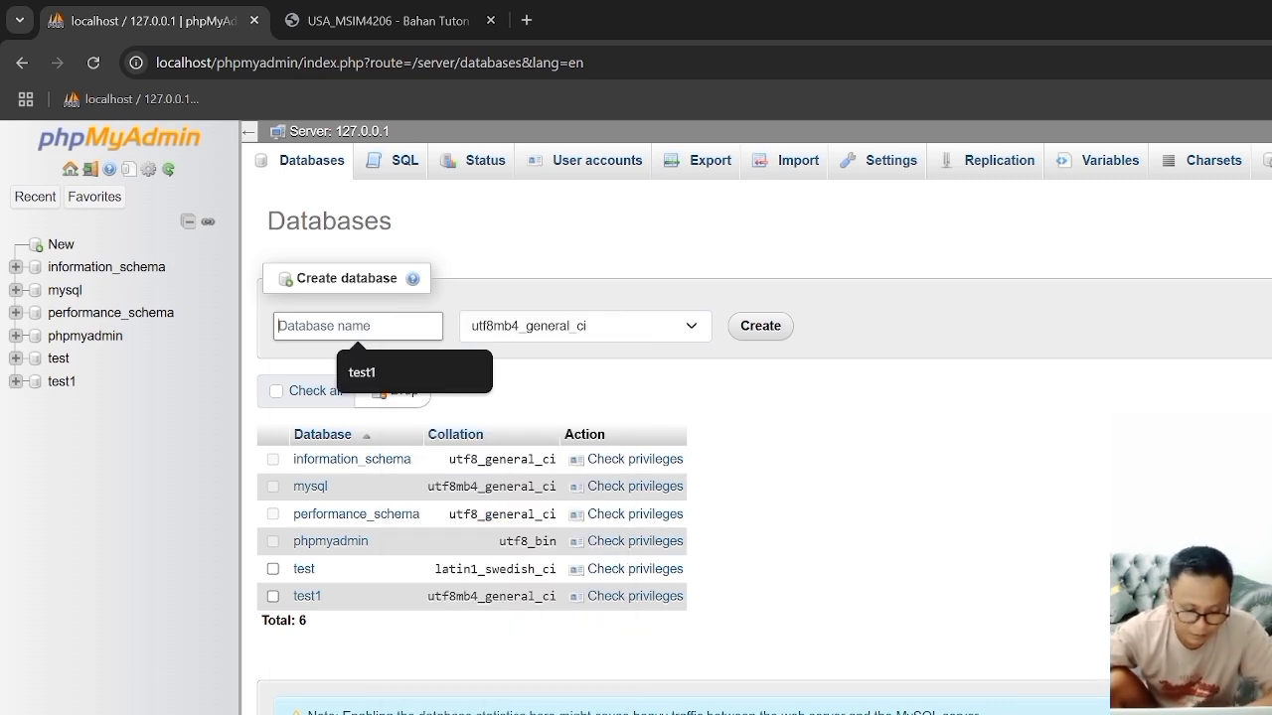
# Step: Create a database named rumahsakit with the utf8mb4_general_ci collation and open it
pyautogui.write('rumahsakit')
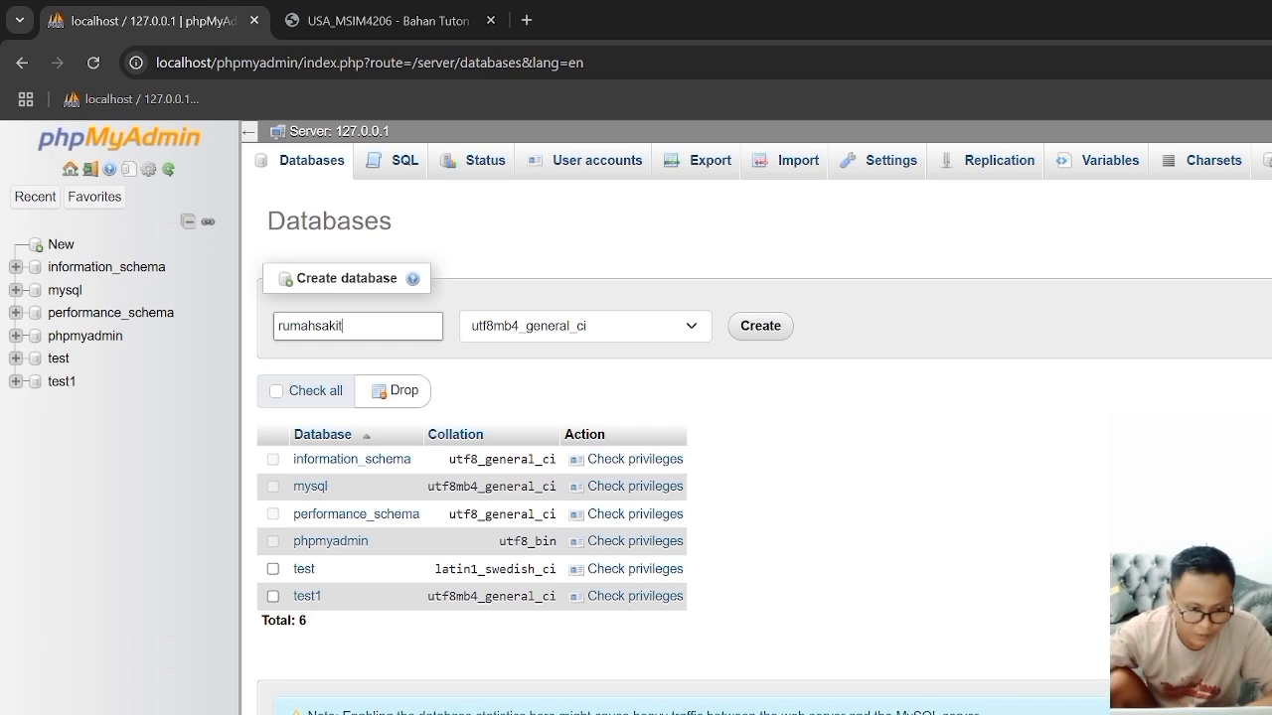
pyautogui.click(760, 328)
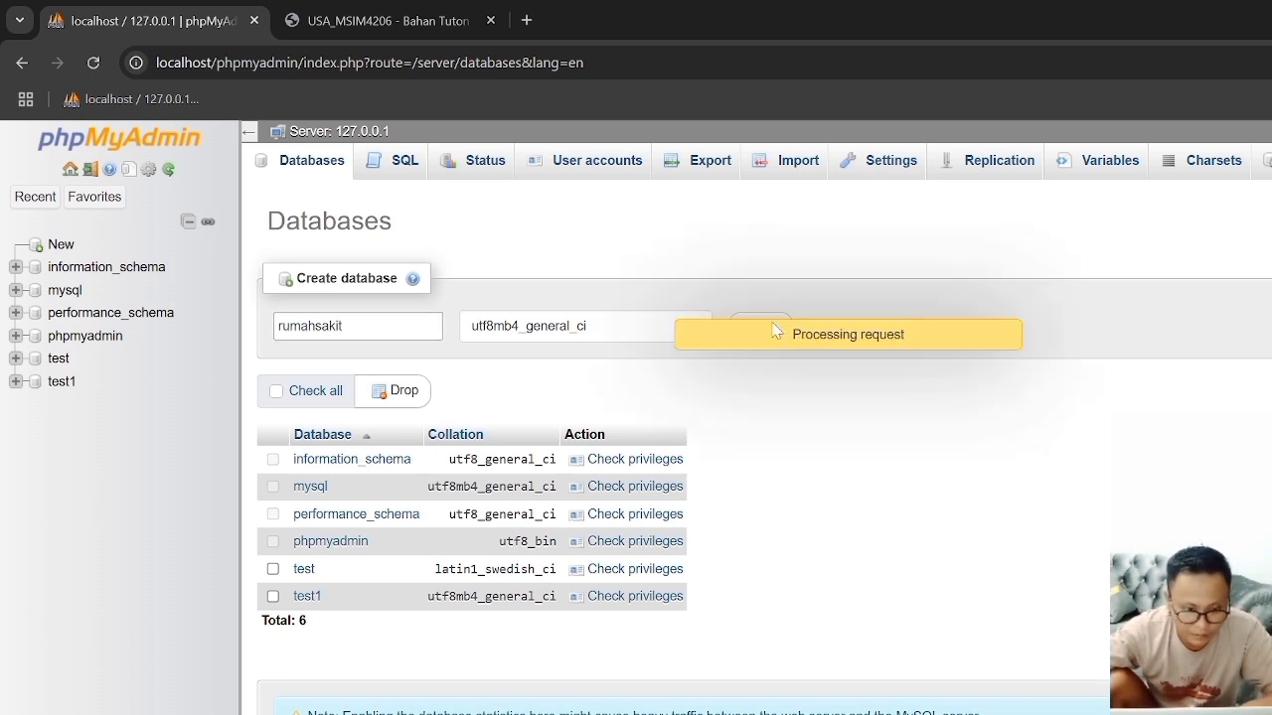
pyautogui.click(80, 363)
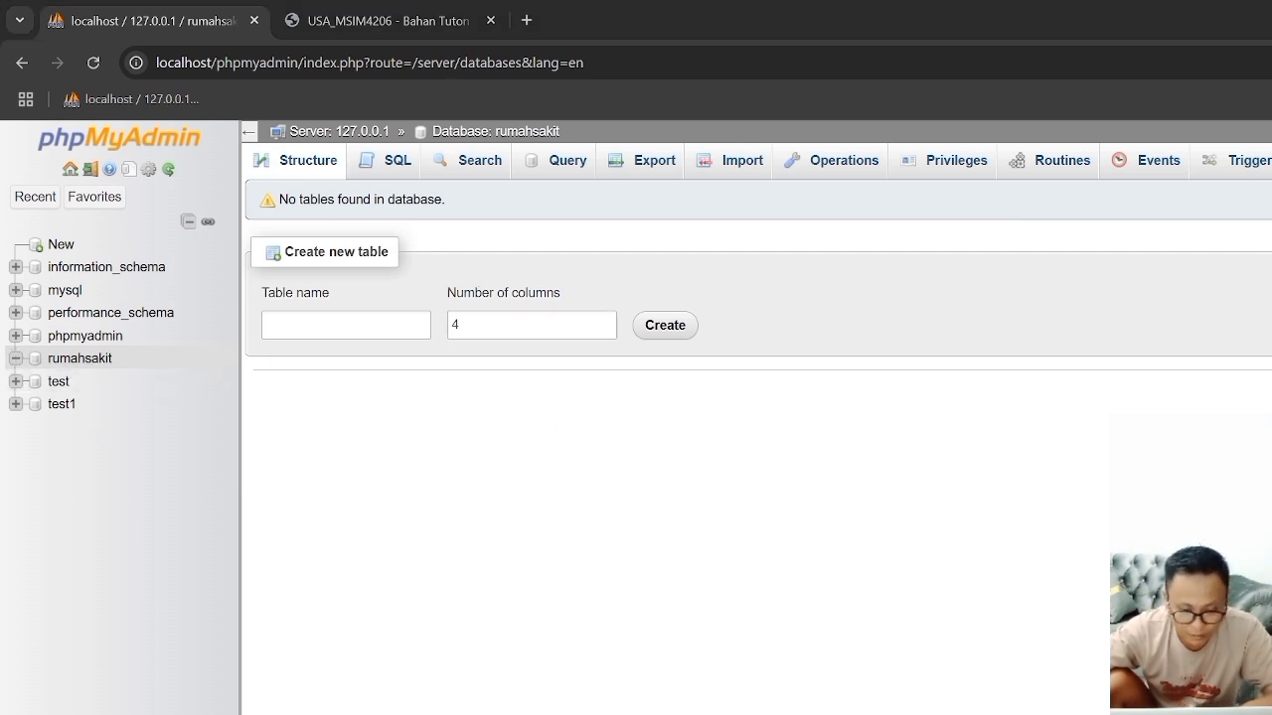
# Step: Switch to the Word document and review the CREATE TABLE statement for the pasien table
pyautogui.hotkey('alt', 'Tab')
pyautogui.scroll(-1, 832, 432)
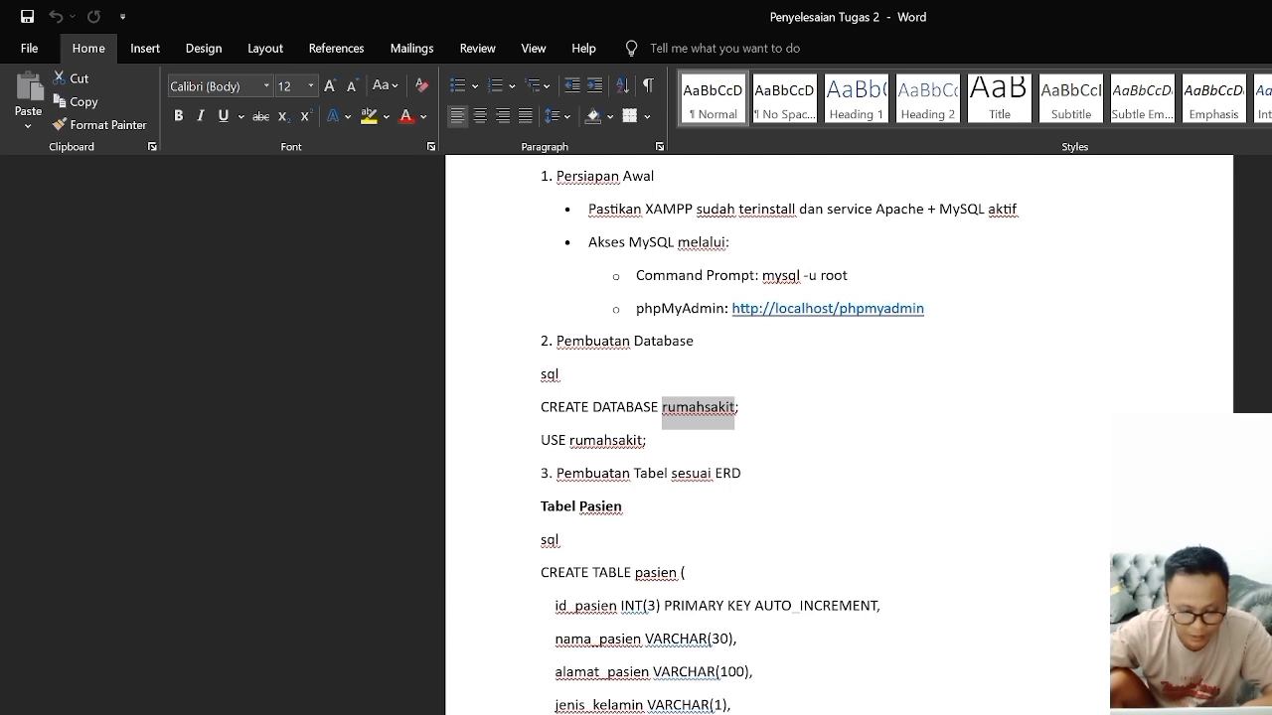
pyautogui.scroll(-1, 832, 432)
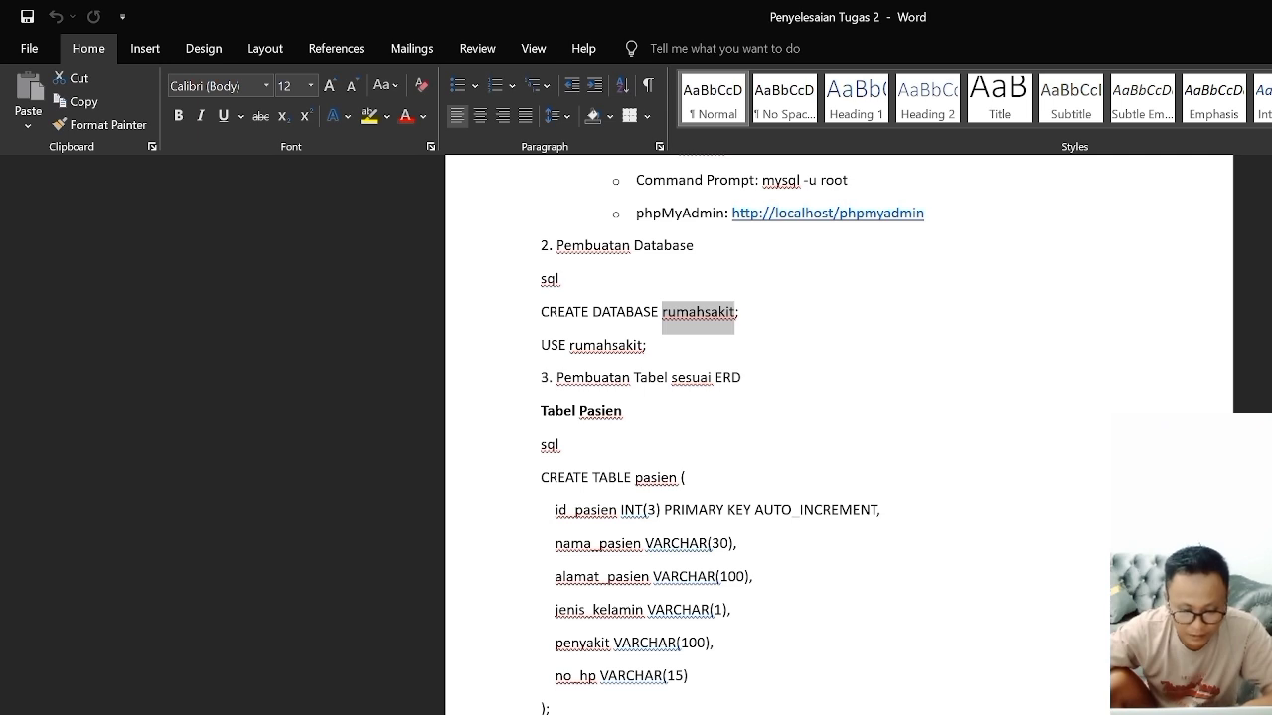
# Step: Switch to Chrome, glance at the ERD in the assignment PDF, and open the SQL query editor for the rumahsakit database in phpMyAdmin
pyautogui.hotkey('alt', 'Tab')
pyautogui.click(418, 28)
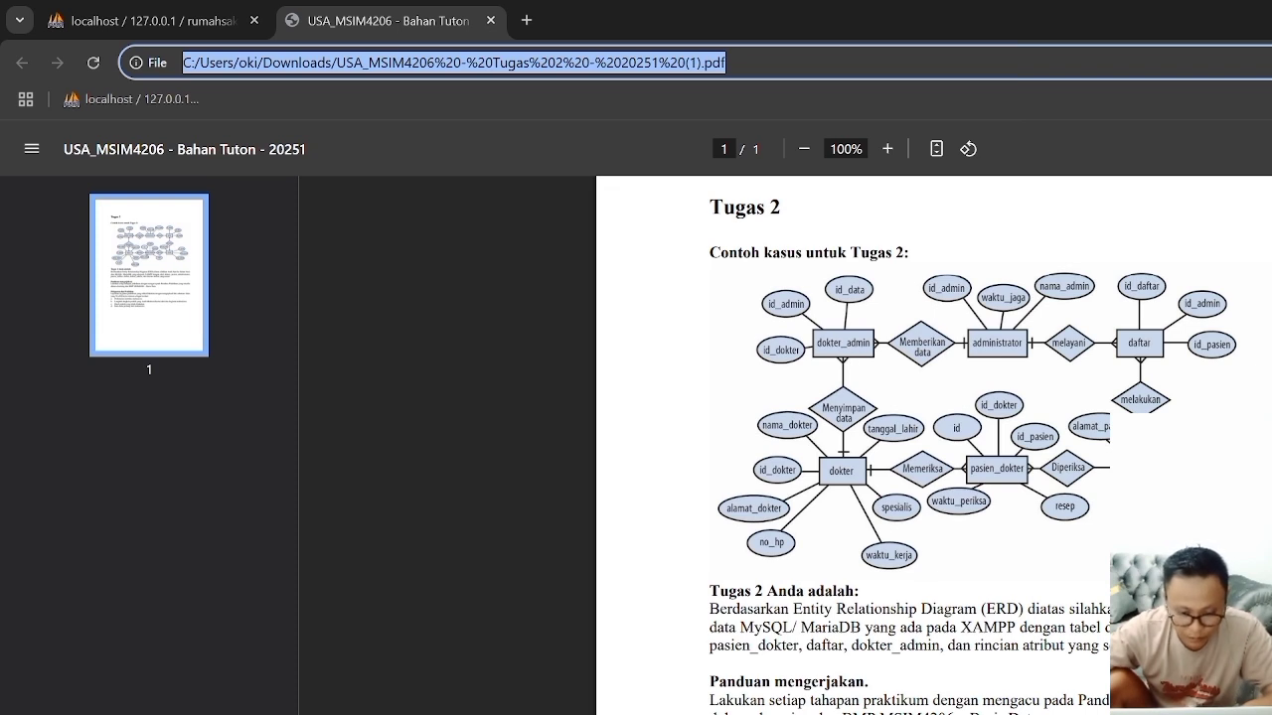
pyautogui.click(185, 21)
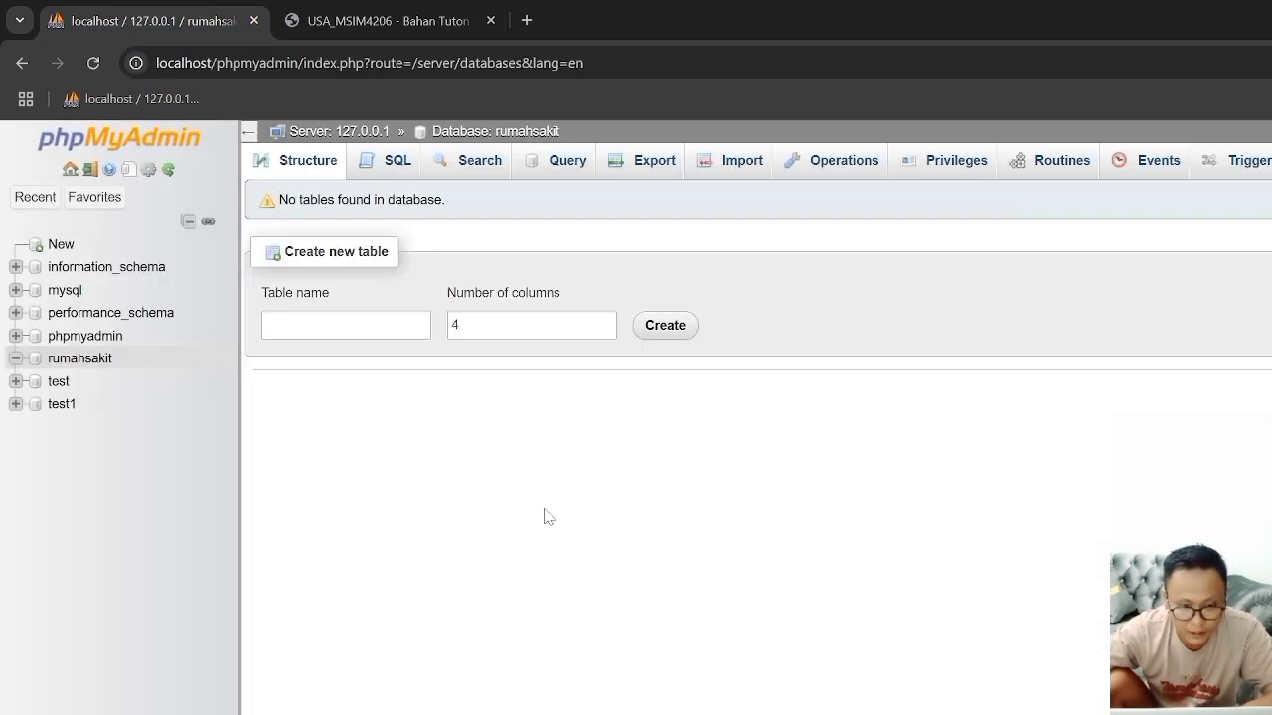
pyautogui.click(390, 167)
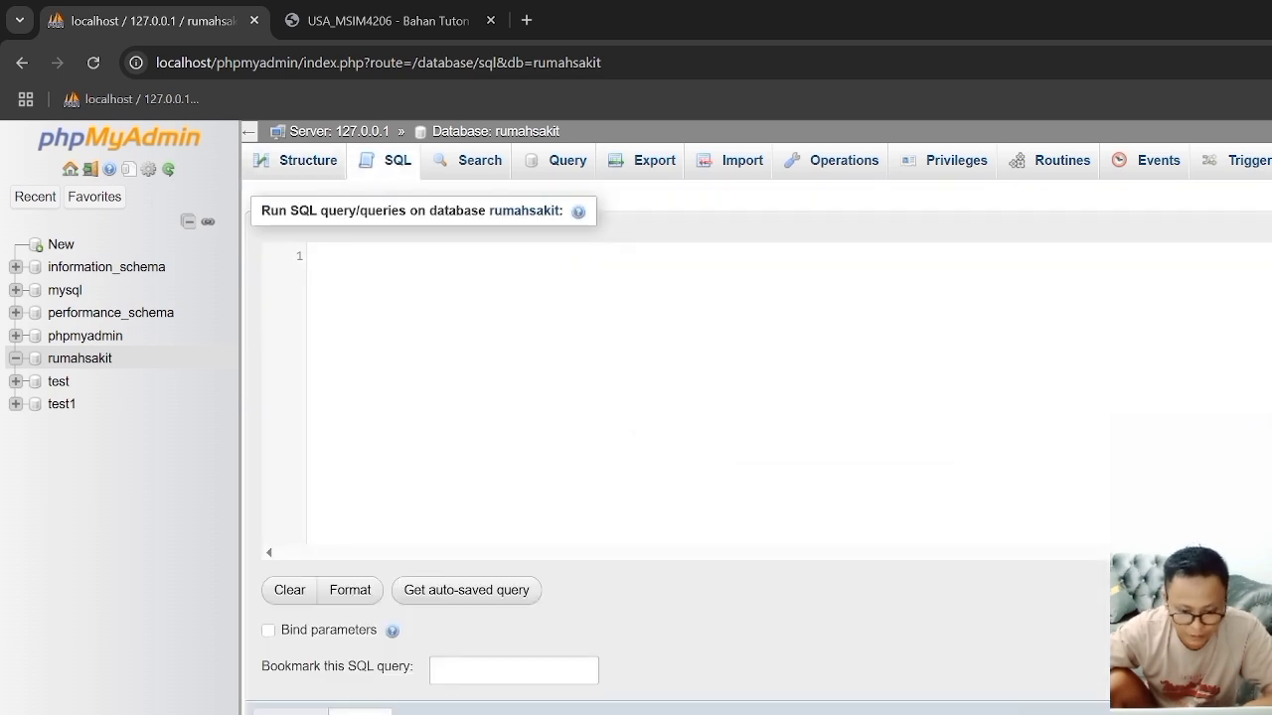
# Step: Switch to the Word document and copy the complete CREATE TABLE pasien statement under Tabel Pasien
pyautogui.hotkey('alt', 'Tab')
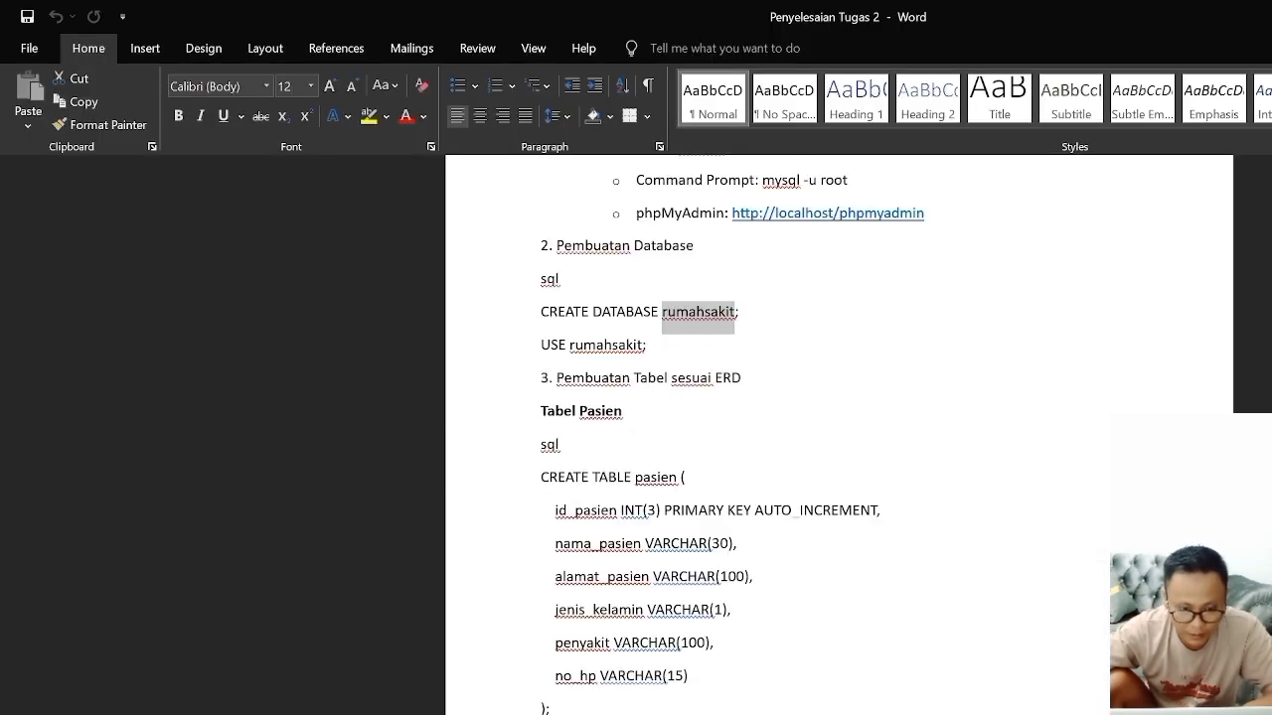
pyautogui.click(541, 477)
pyautogui.moveTo(541, 477); pyautogui.dragTo(684, 676)
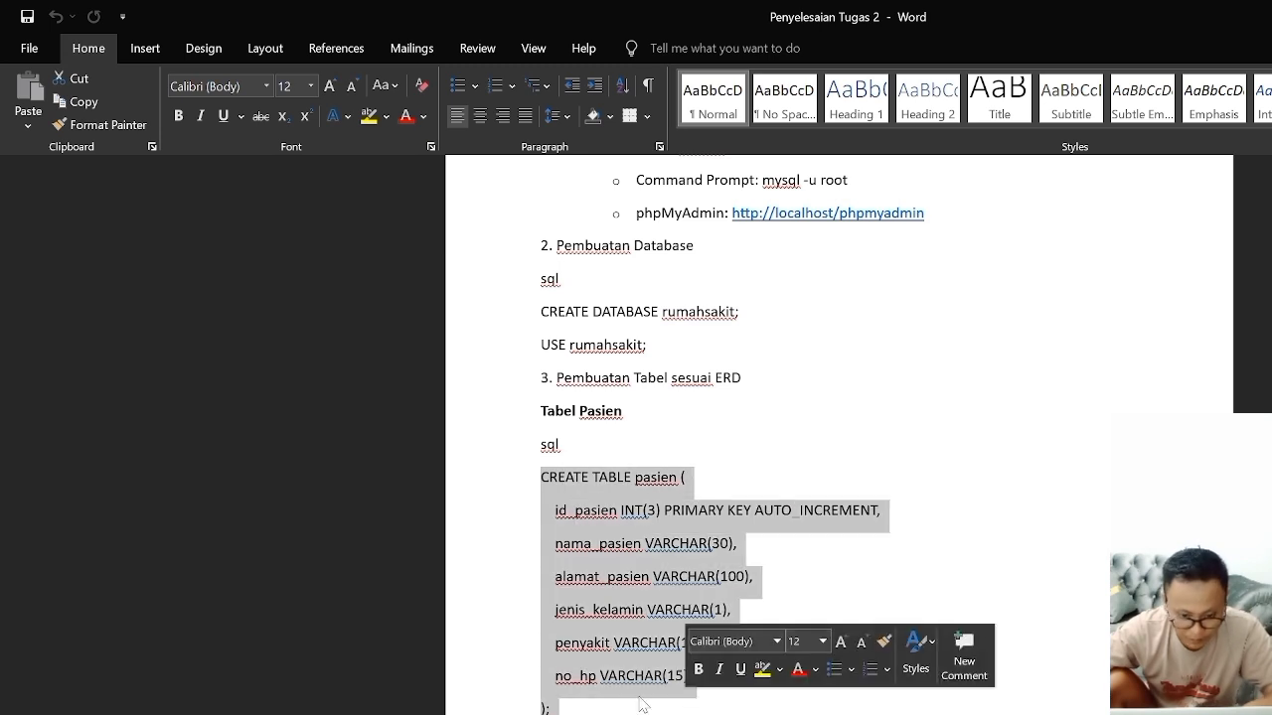
pyautogui.rightClick(561, 669)
pyautogui.click(600, 714)
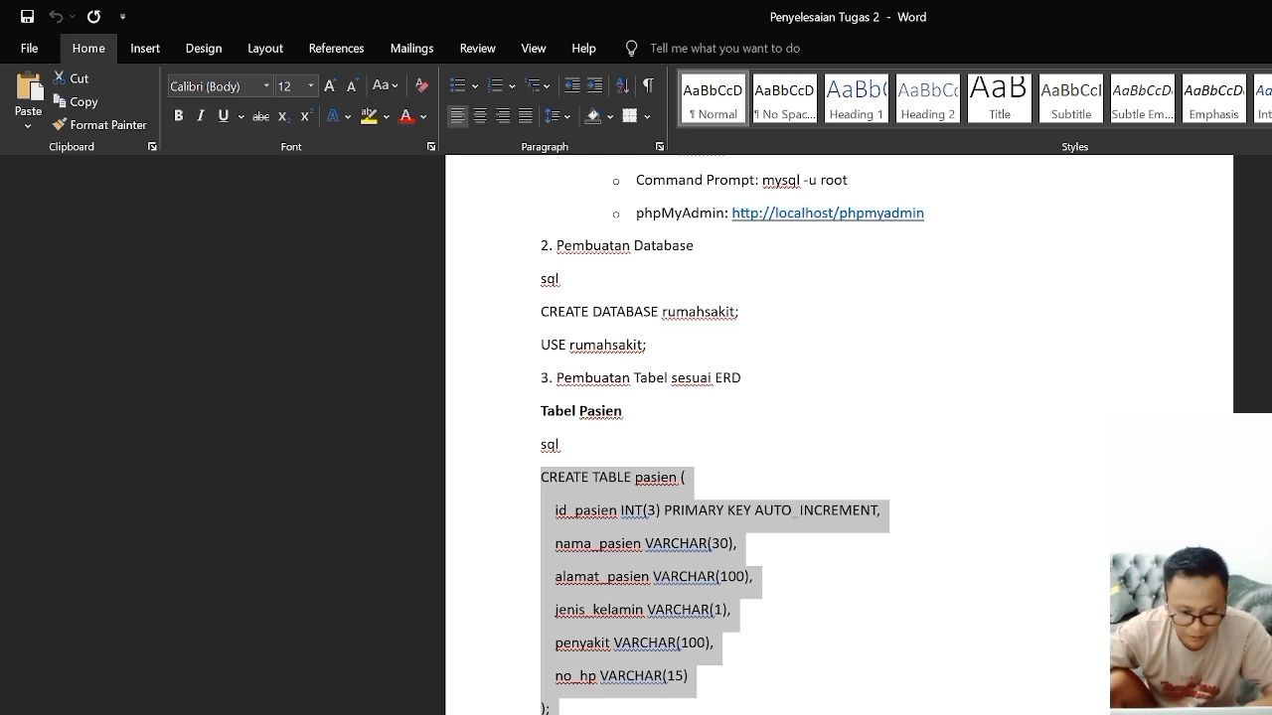
# Step: Switch to Chrome, paste the CREATE TABLE pasien statement into the empty SQL query editor, and add a blank line below it
pyautogui.hotkey('alt', 'Tab')
pyautogui.rightClick(416, 267)
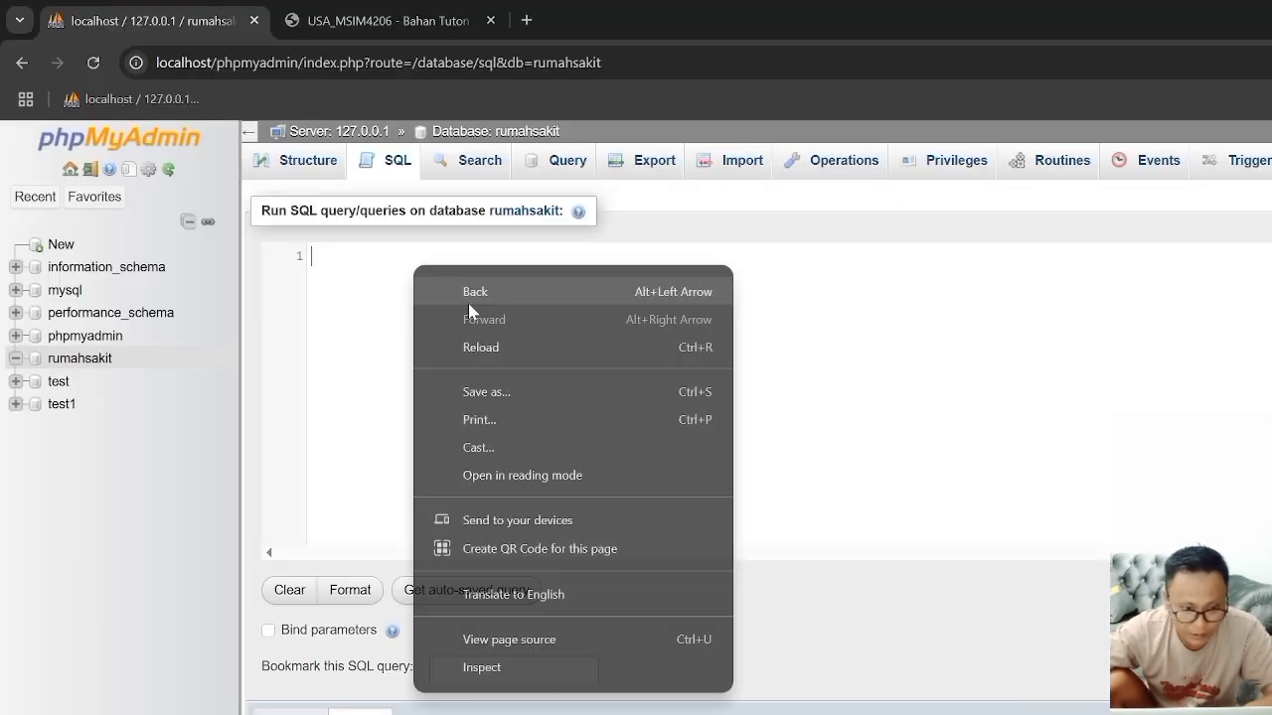
pyautogui.click(383, 246)
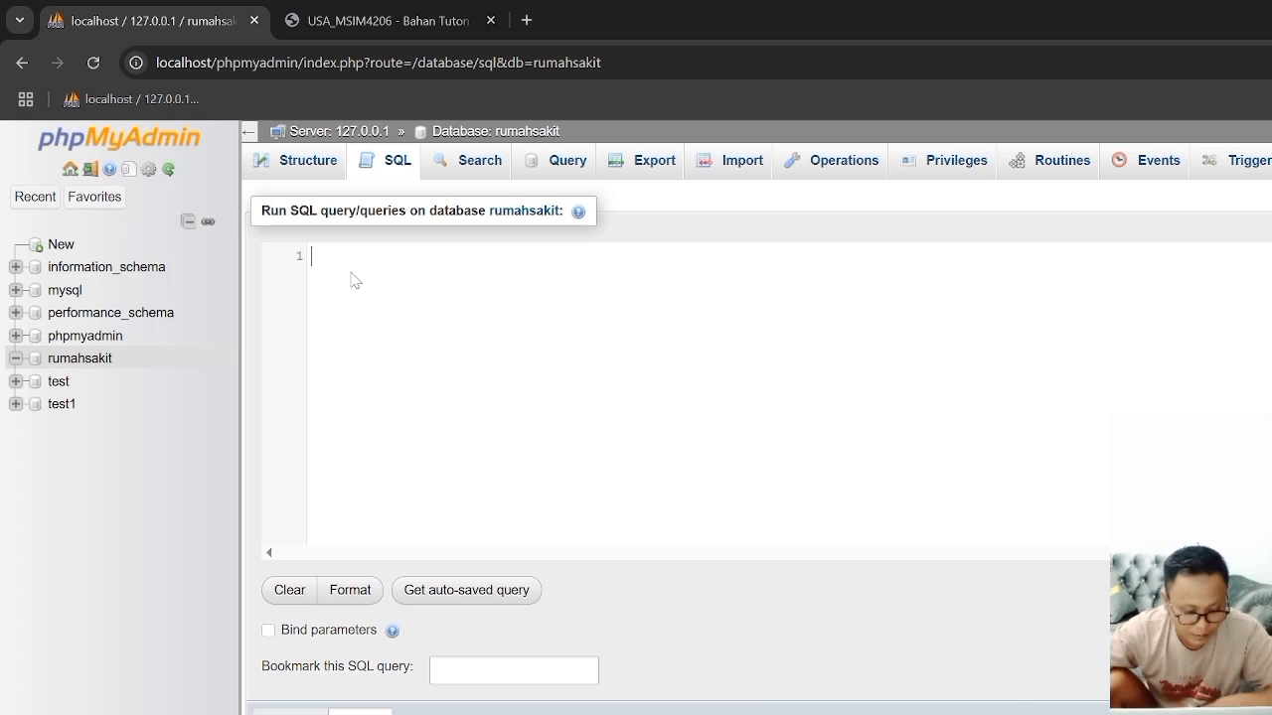
pyautogui.hotkey('ctrl', 'v')
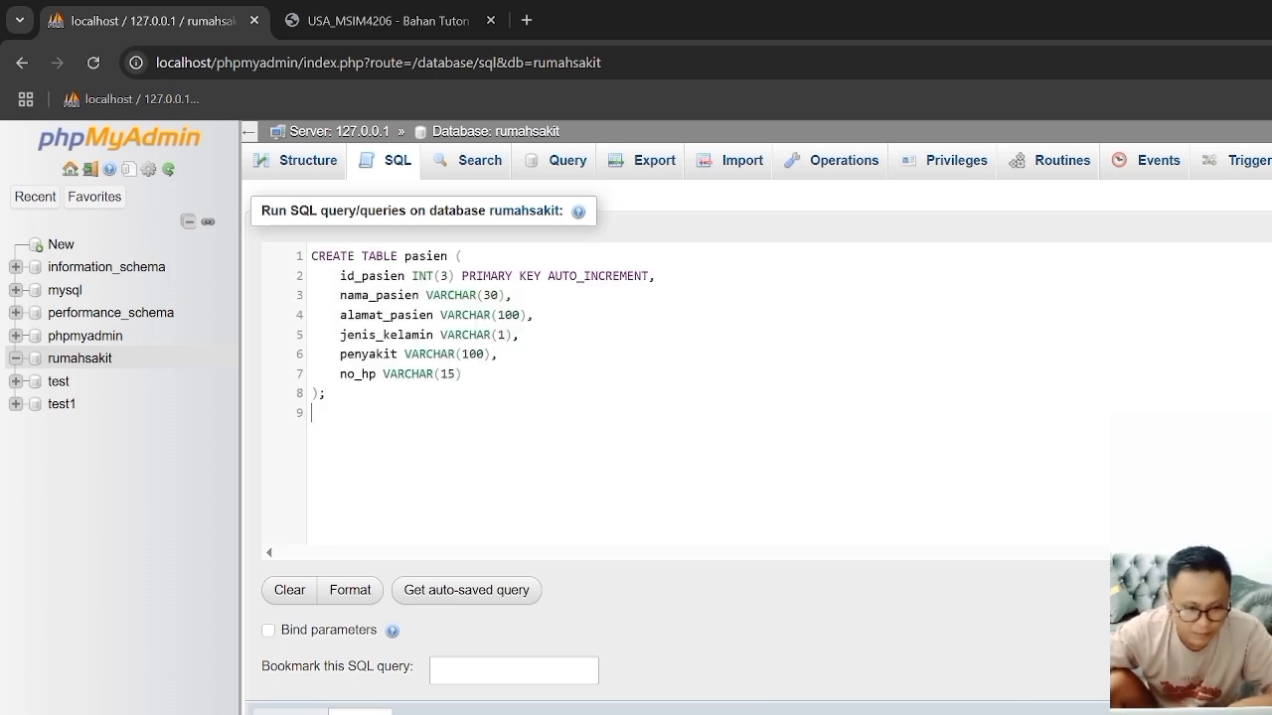
pyautogui.press('Return')
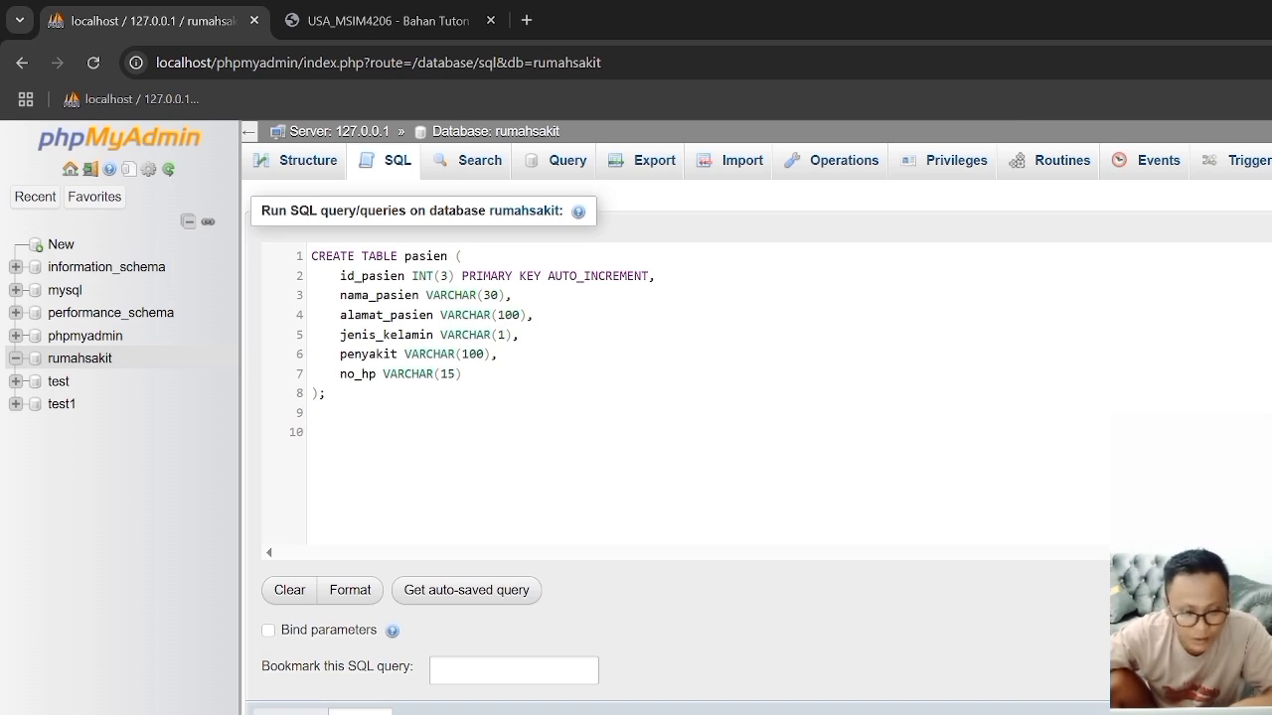
# Step: Switch to the Word document and copy the complete CREATE TABLE dokter statement, which continues onto the next page
pyautogui.hotkey('alt', 'Tab')
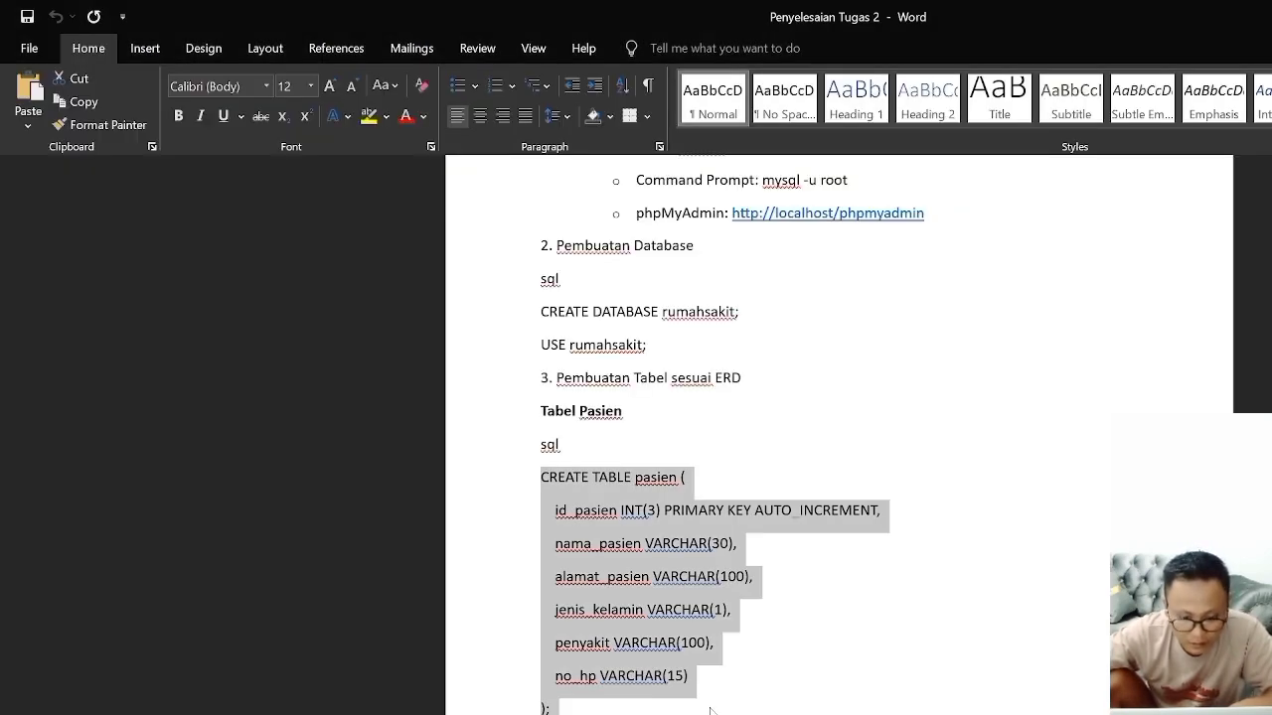
pyautogui.scroll(-2, 710, 709)
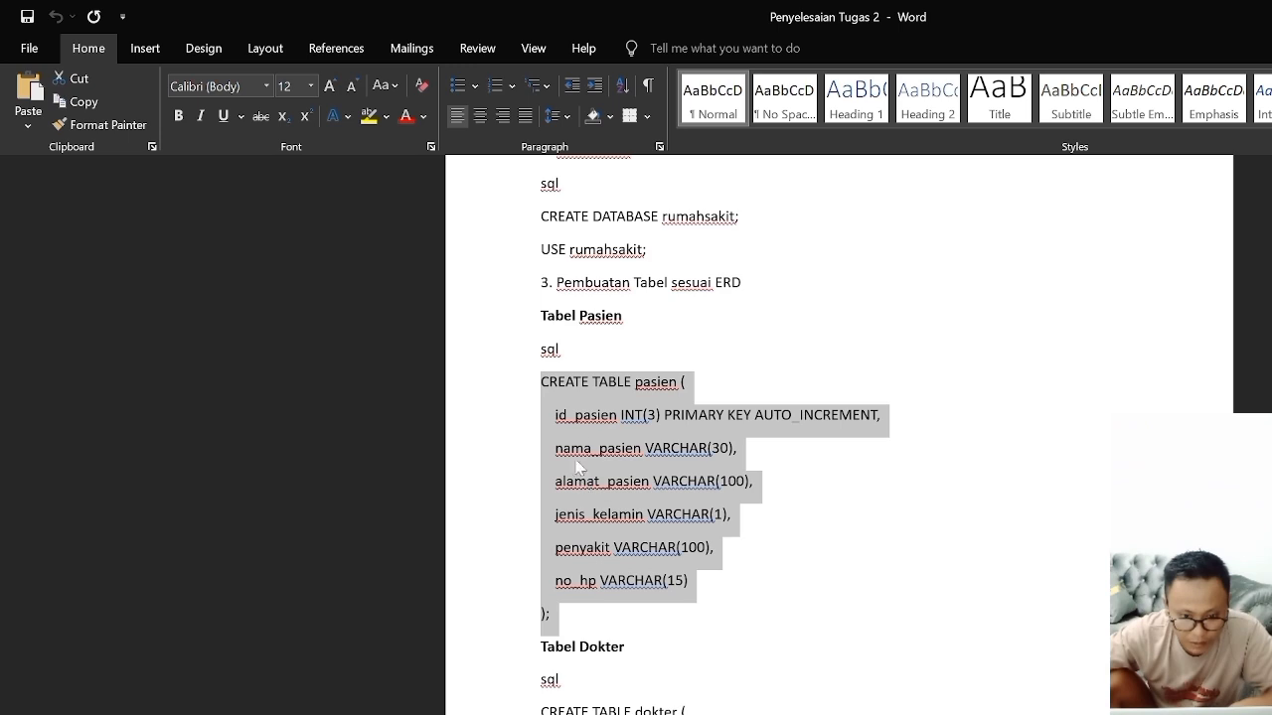
pyautogui.moveTo(541, 712); pyautogui.dragTo(646, 667)
pyautogui.rightClick(633, 609)
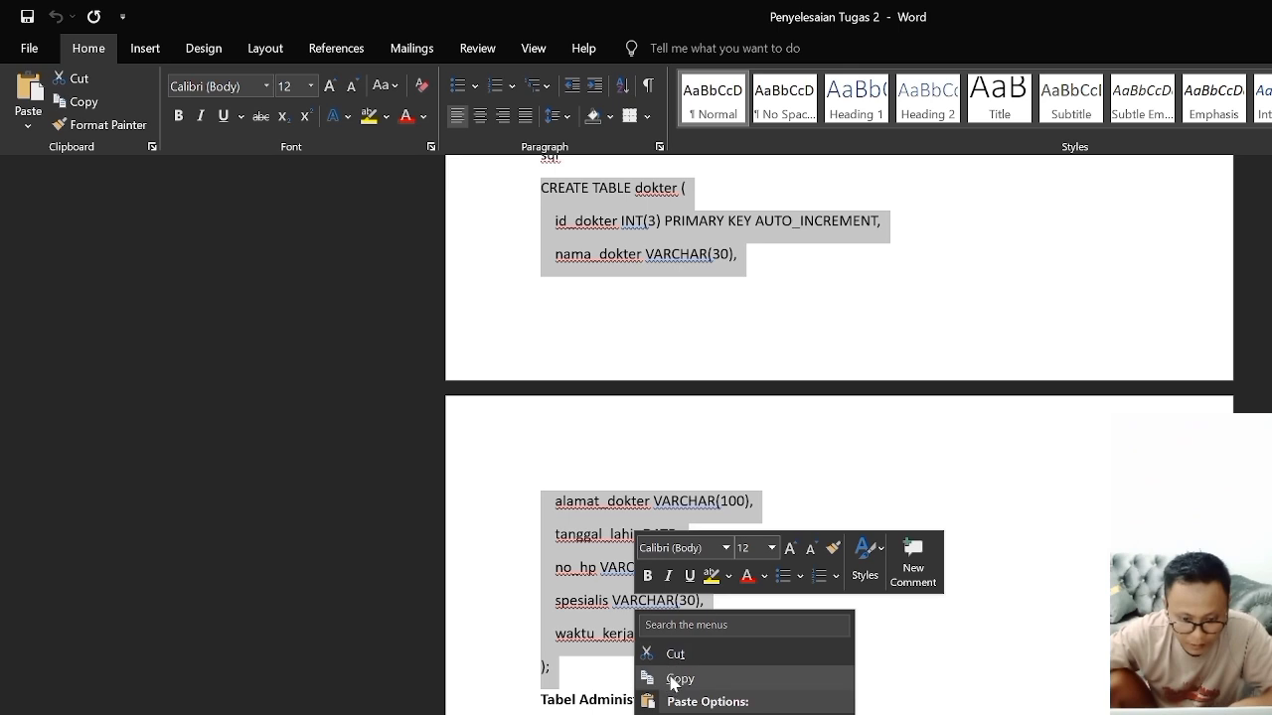
pyautogui.click(675, 681)
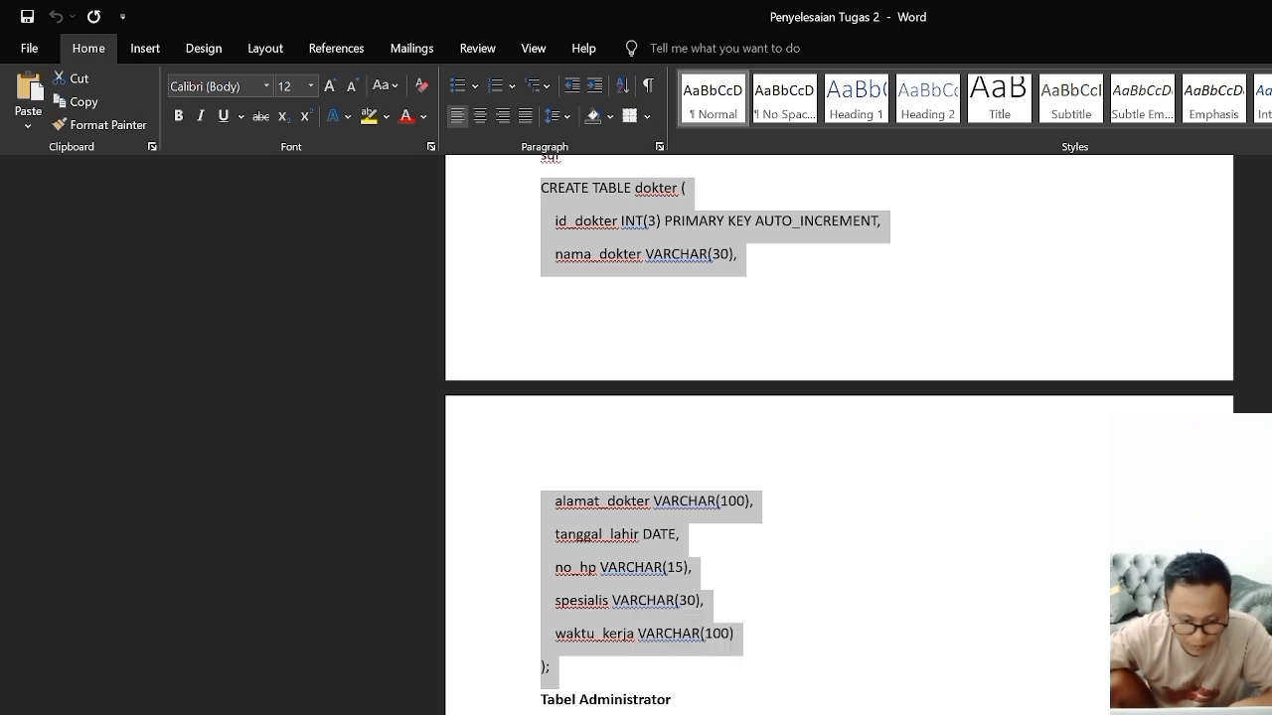
# Step: Switch to Chrome and paste the CREATE TABLE dokter statement below the pasien statement in the SQL query
pyautogui.hotkey('alt', 'Tab')
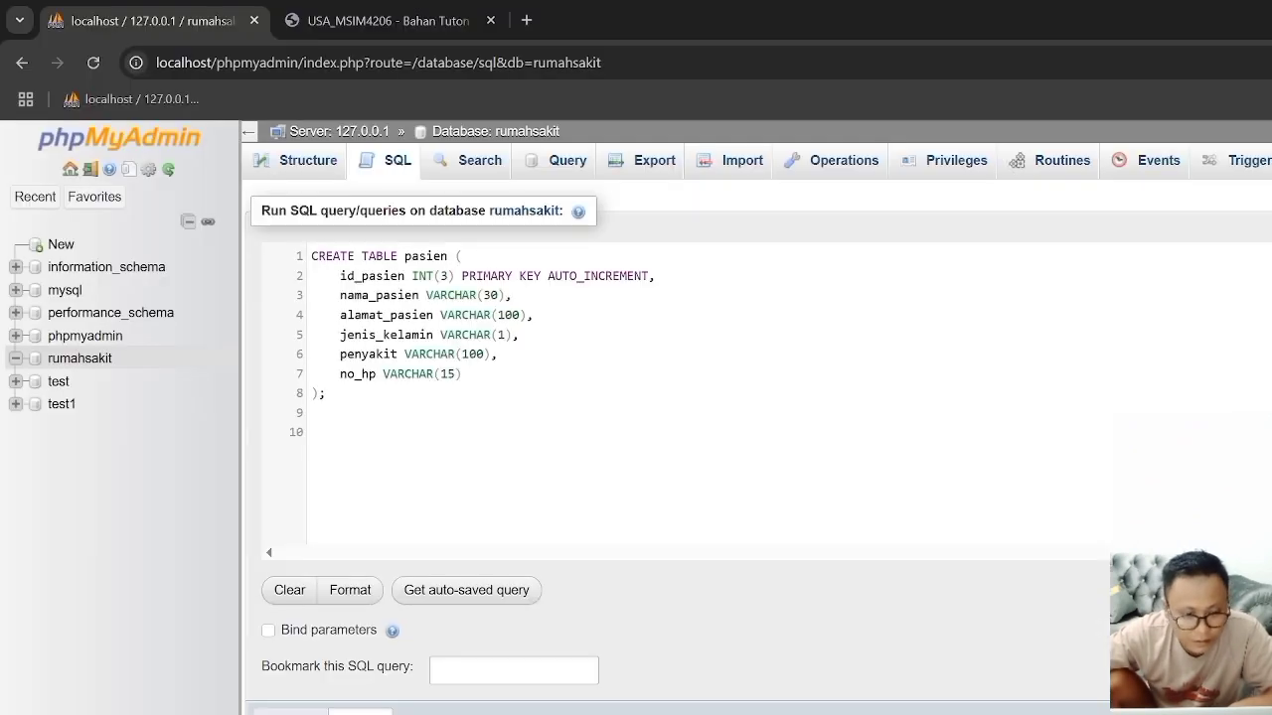
pyautogui.rightClick(332, 435)
pyautogui.press('Escape')
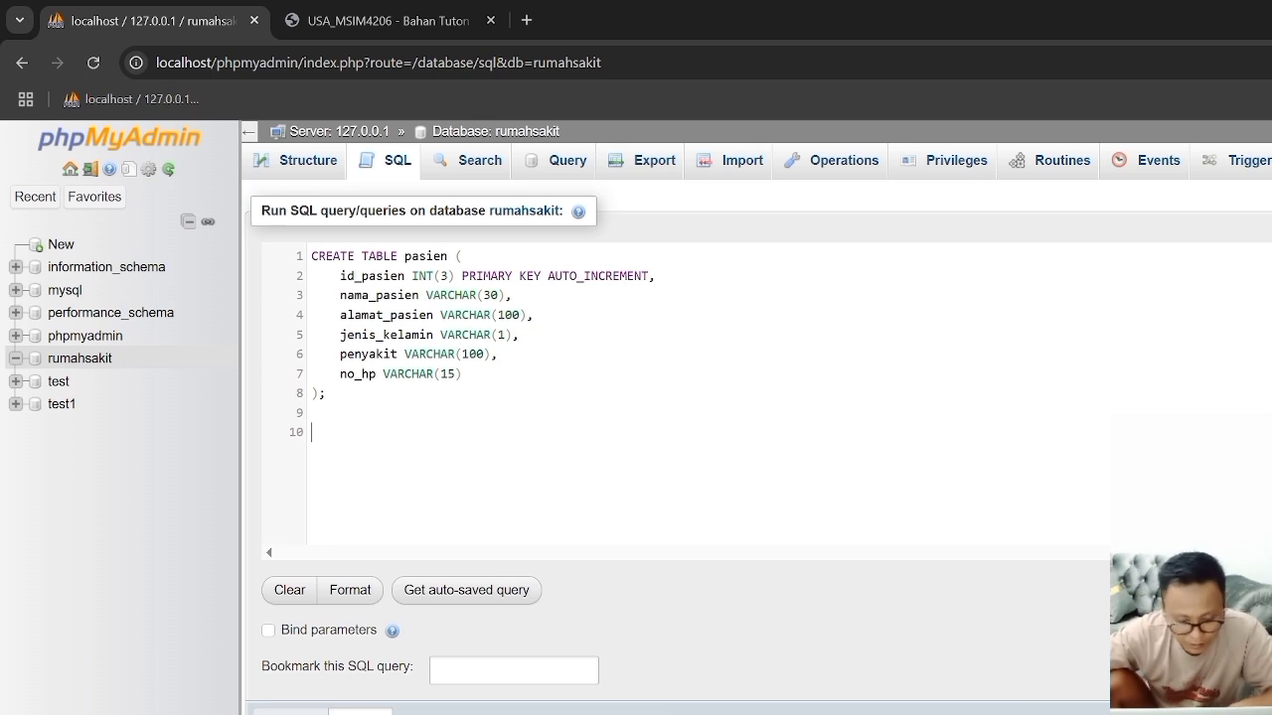
pyautogui.hotkey('ctrl', 'v')
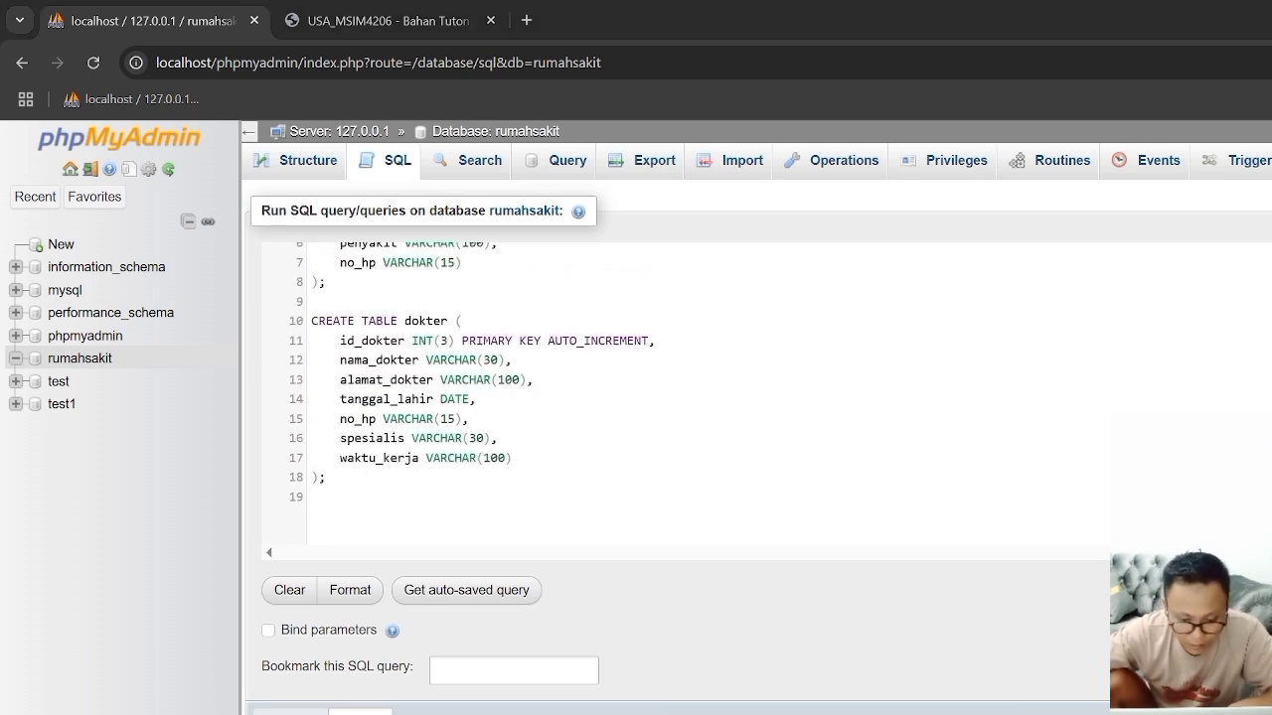
# Step: Switch to the Word document and copy the complete CREATE TABLE administrator statement under Tabel Administrator
pyautogui.hotkey('alt', 'Tab')
pyautogui.scroll(-3, 806, 610)
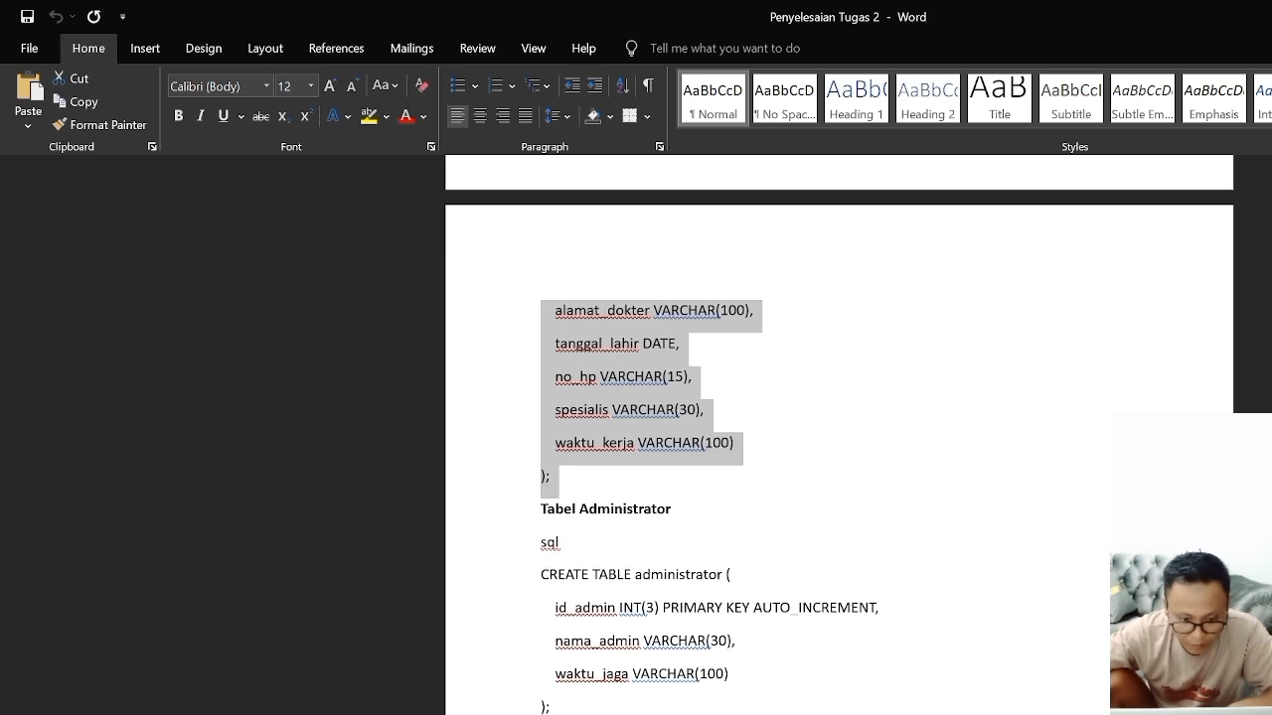
pyautogui.moveTo(541, 574); pyautogui.dragTo(655, 706)
pyautogui.rightClick(651, 650)
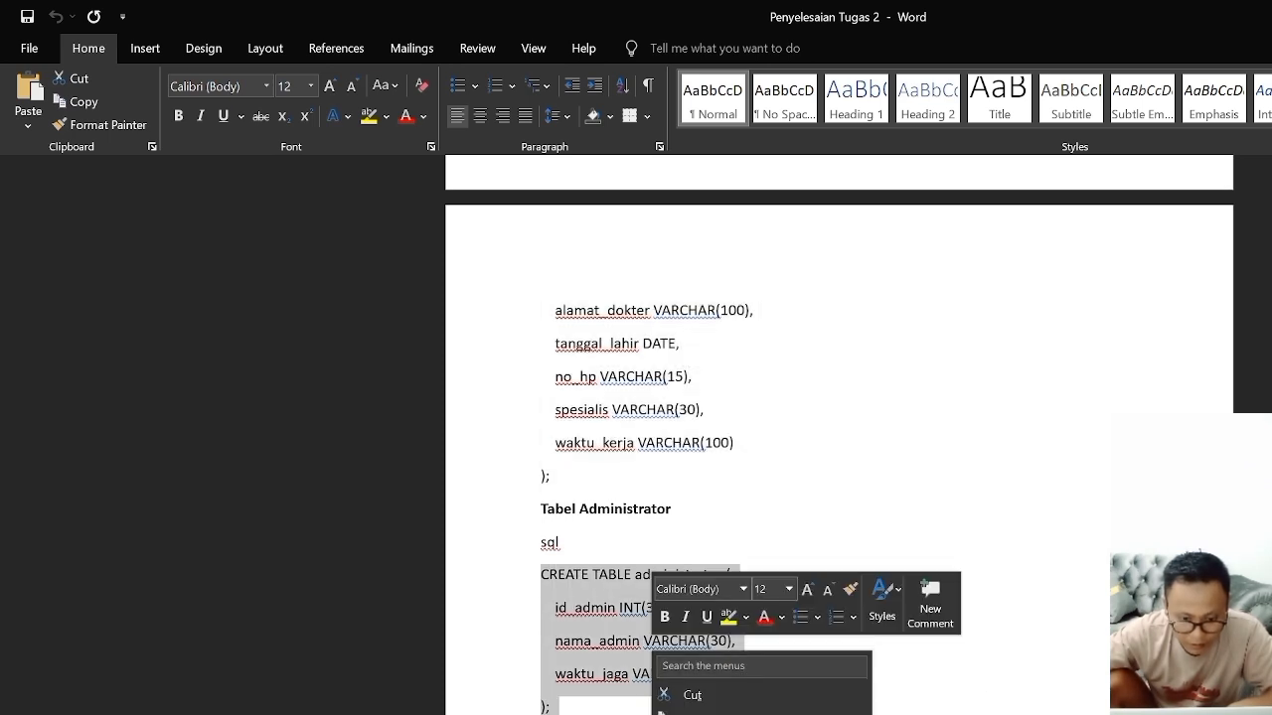
pyautogui.click(691, 714)
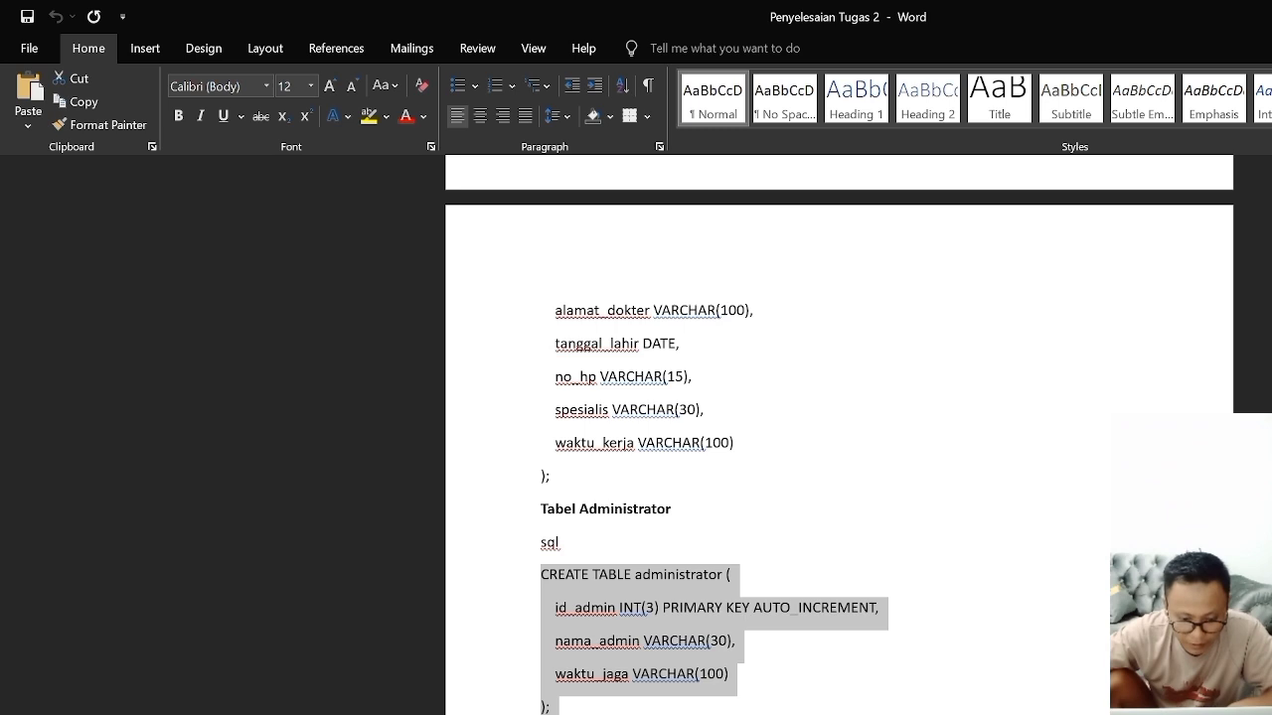
# Step: Switch to Chrome and paste the CREATE TABLE administrator statement below the dokter statement in the SQL query
pyautogui.hotkey('alt', 'Tab')
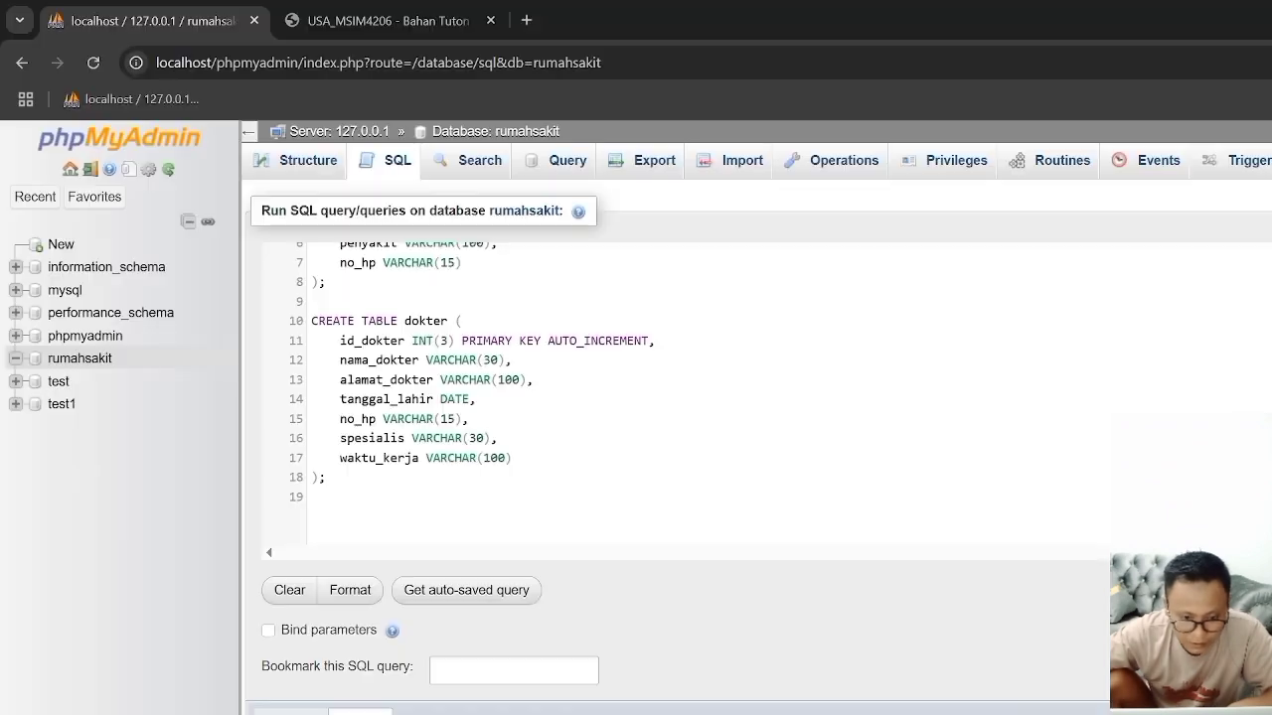
pyautogui.rightClick(367, 506)
pyautogui.press('Escape')
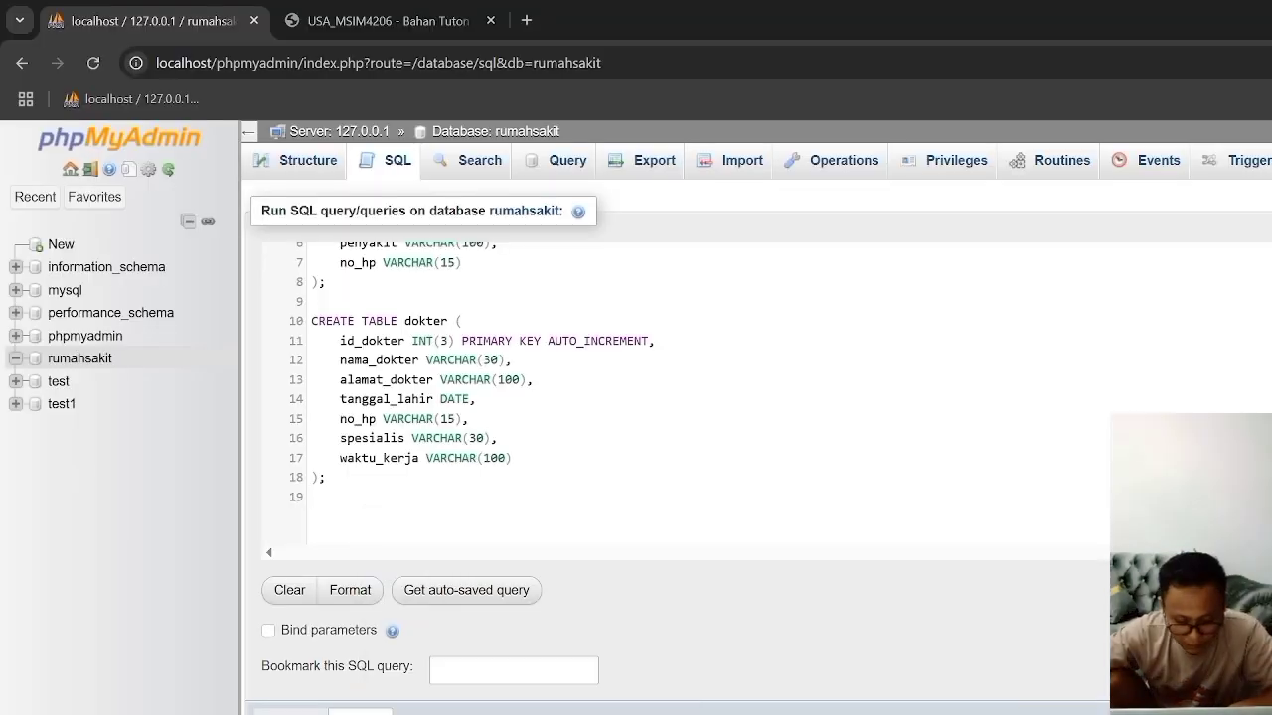
pyautogui.hotkey('ctrl', 'v')
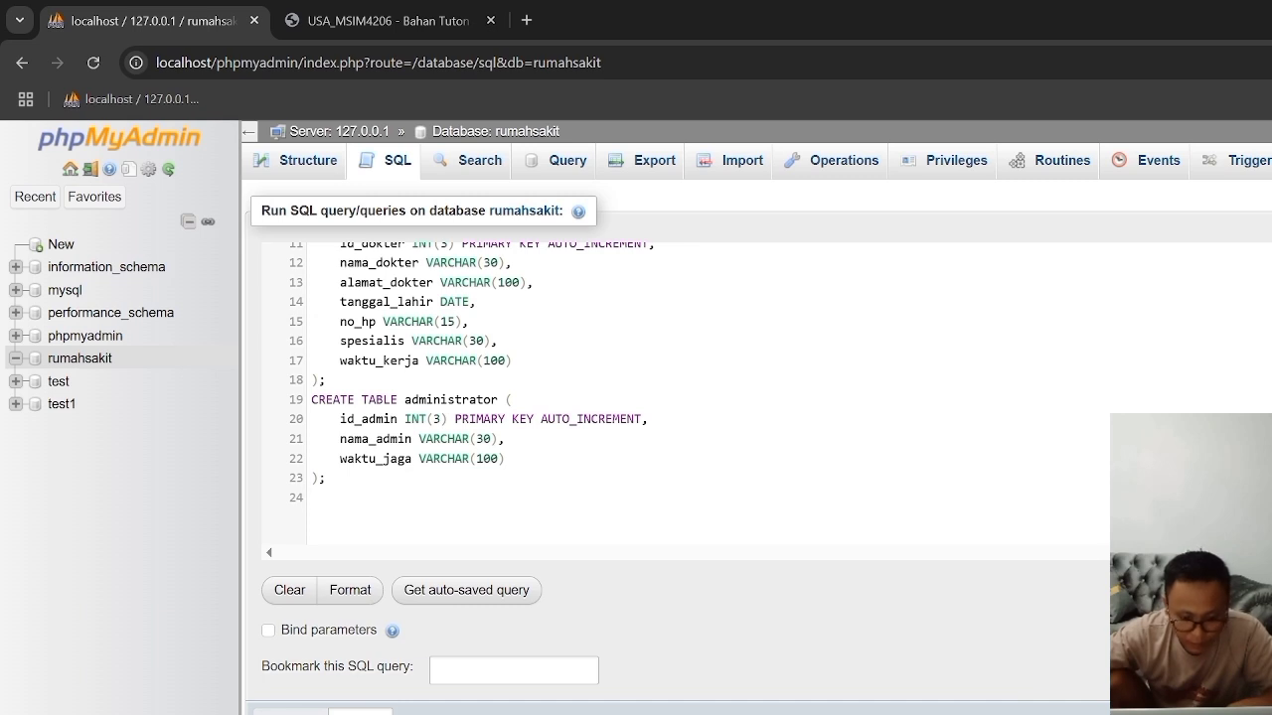
# Step: Switch to the Word document and copy the CREATE TABLE pasien_dokter statement from its opening line through the resep column, without the foreign keys
pyautogui.hotkey('alt', 'Tab')
pyautogui.scroll(-3, 839, 437)
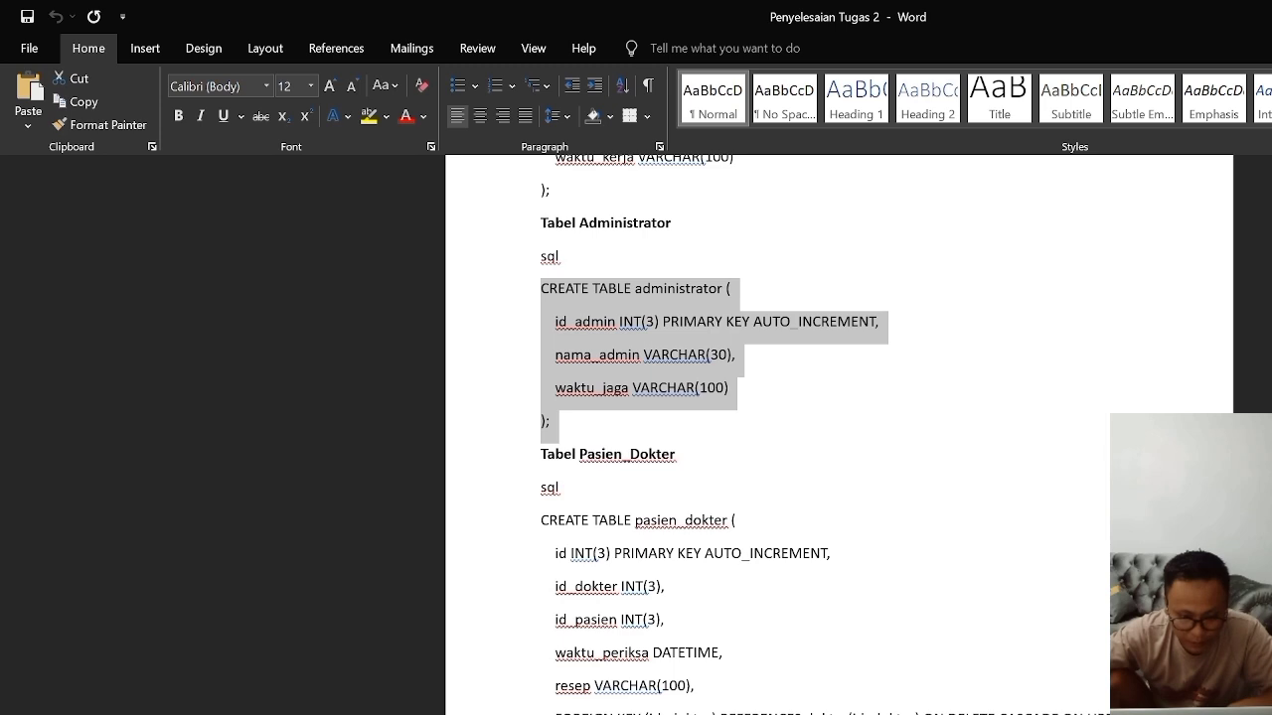
pyautogui.moveTo(542, 521); pyautogui.dragTo(702, 689)
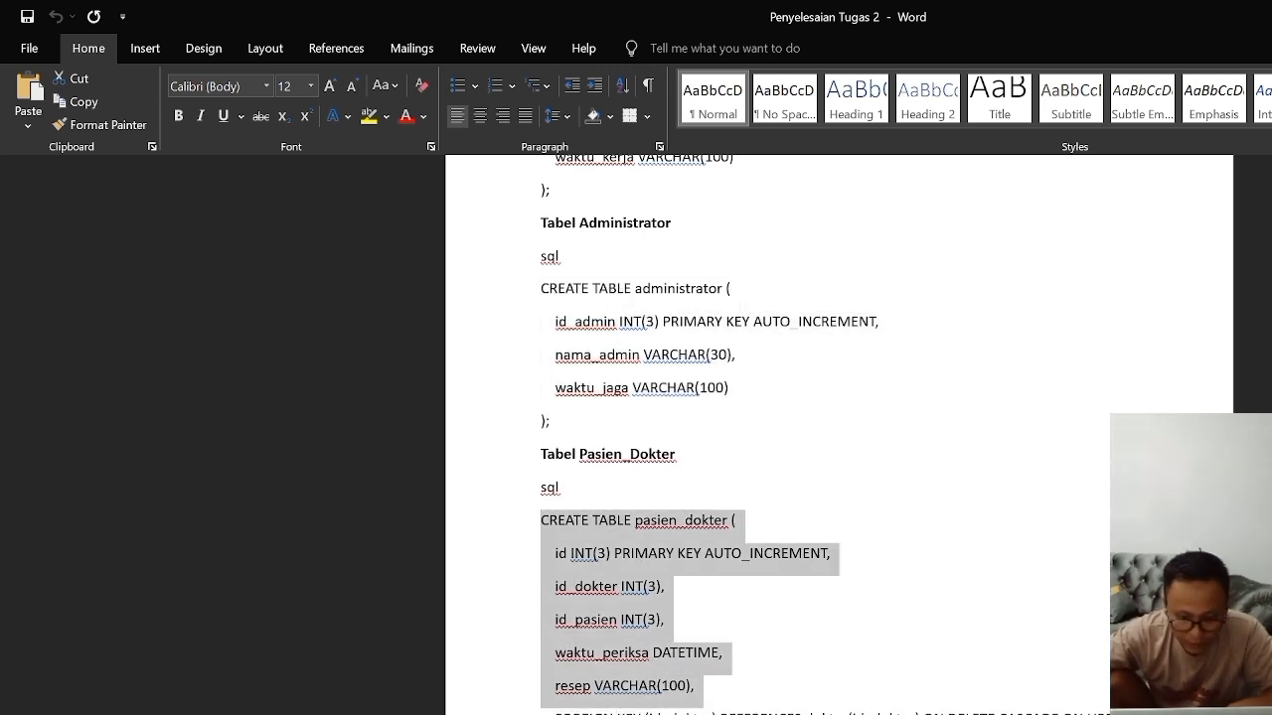
pyautogui.rightClick(641, 662)
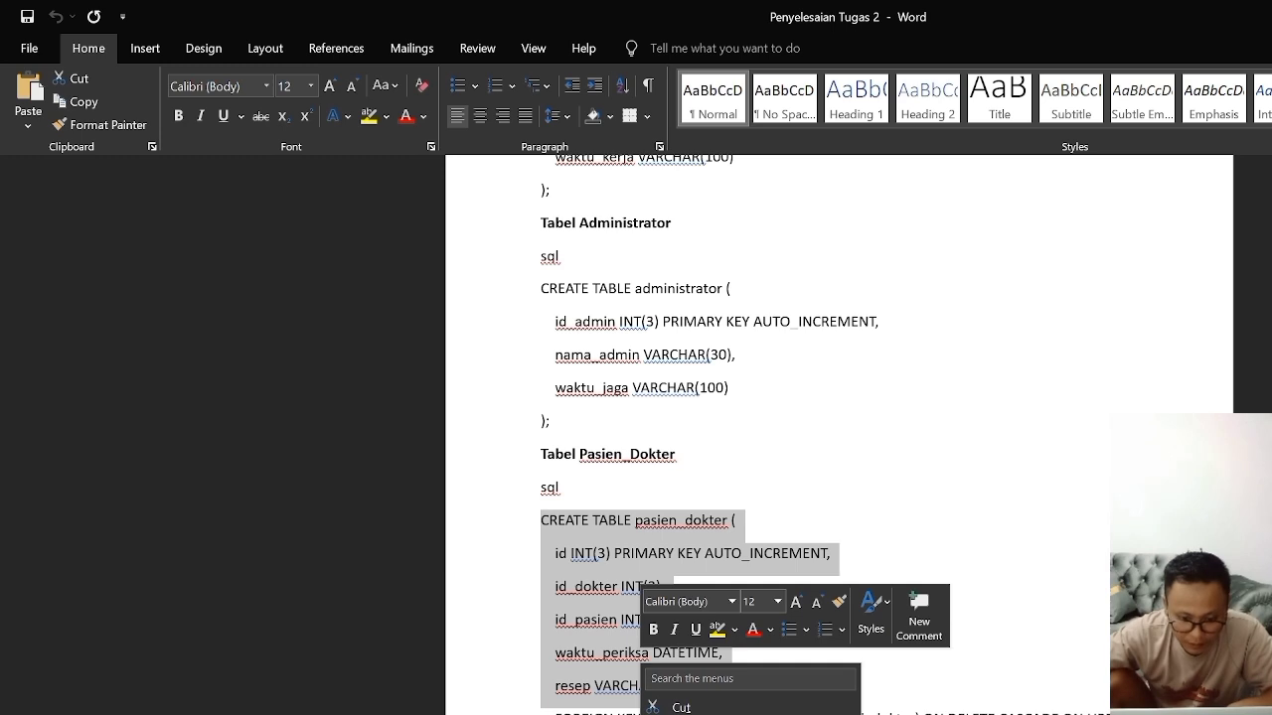
pyautogui.click(682, 714)
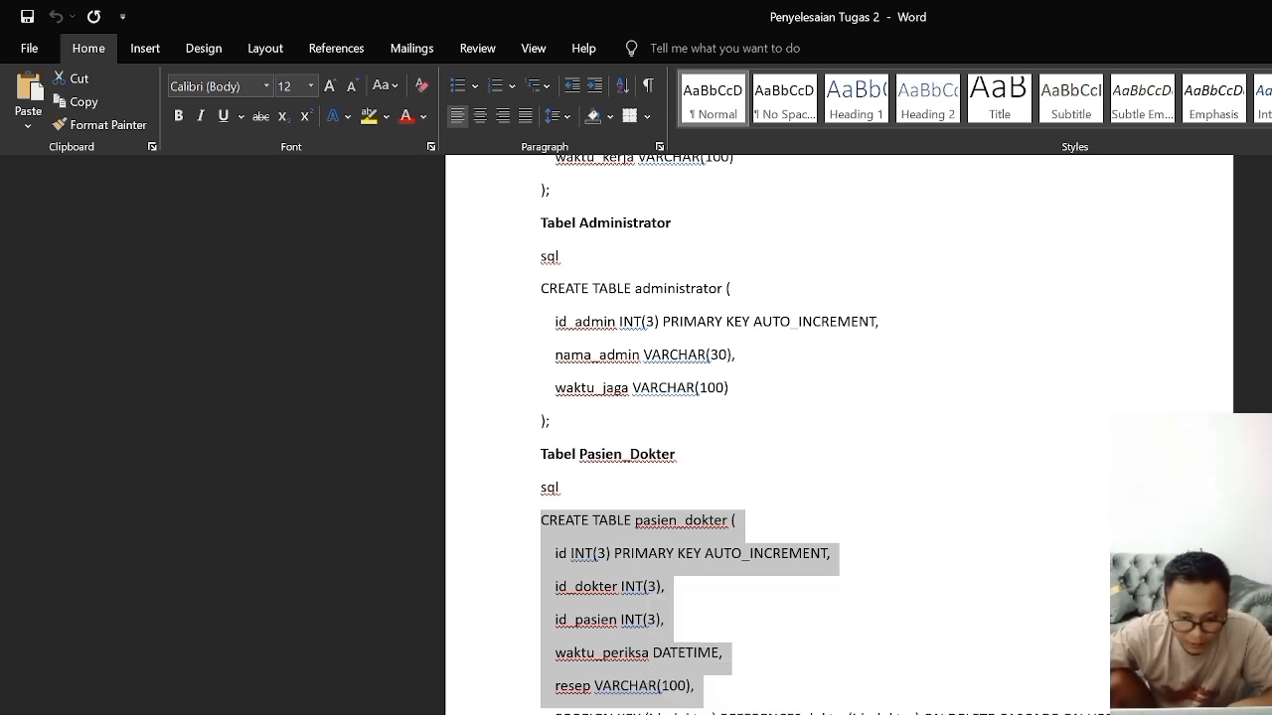
# Step: Switch to Chrome, paste the pasien_dokter lines at the end of the SQL query, and close the statement with ); followed by a new line
pyautogui.hotkey('alt', 'Tab')
pyautogui.hotkey('alt', 'Tab')
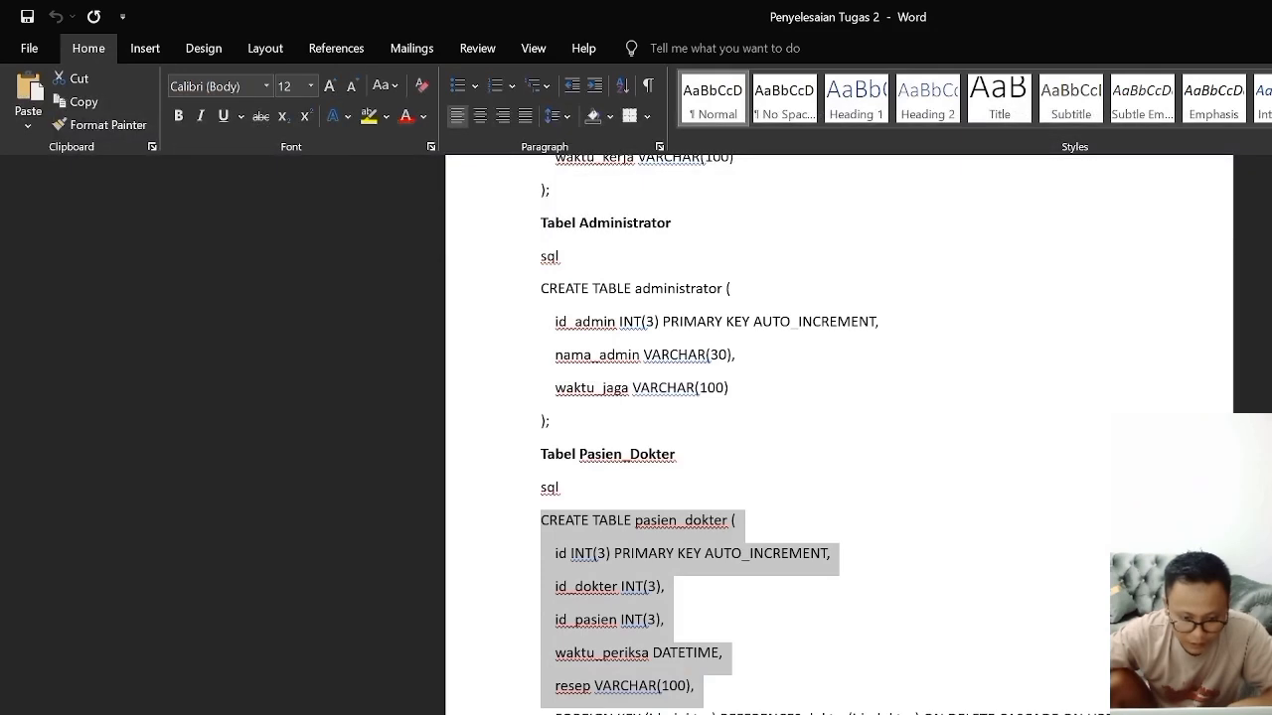
pyautogui.hotkey('alt', 'Tab')
pyautogui.rightClick(317, 498)
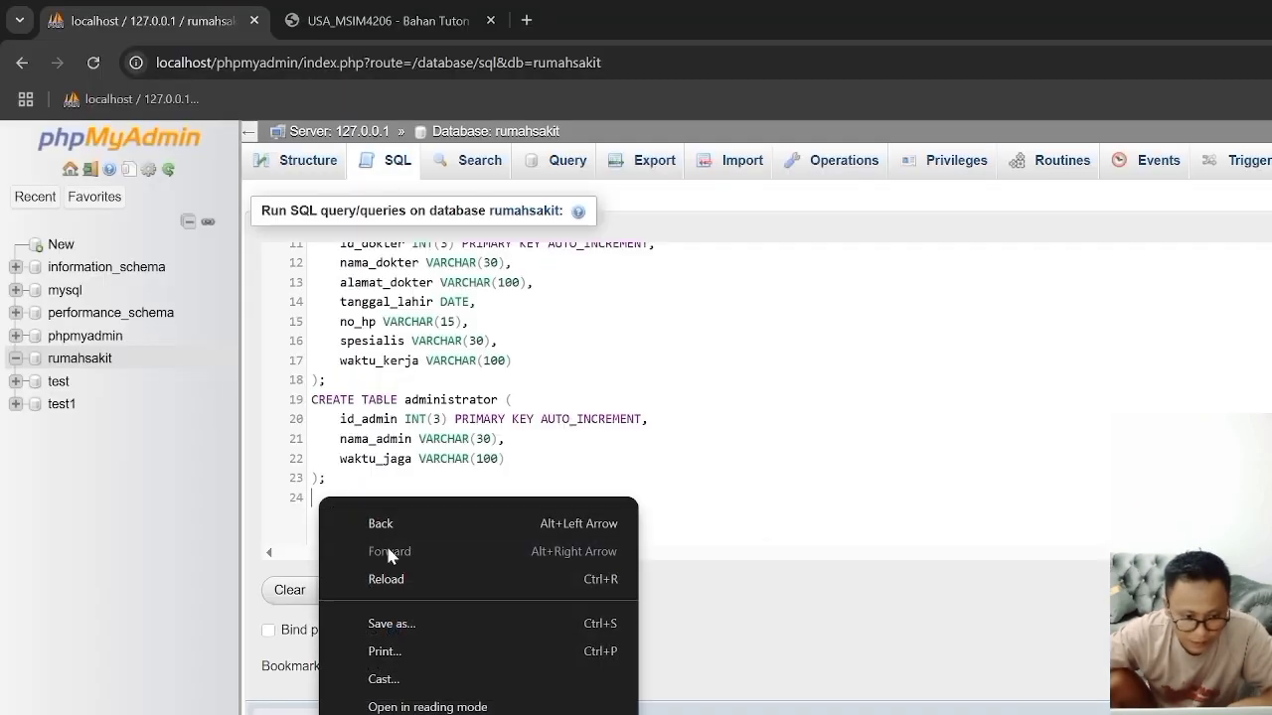
pyautogui.click(316, 499)
pyautogui.hotkey('ctrl', 'v')
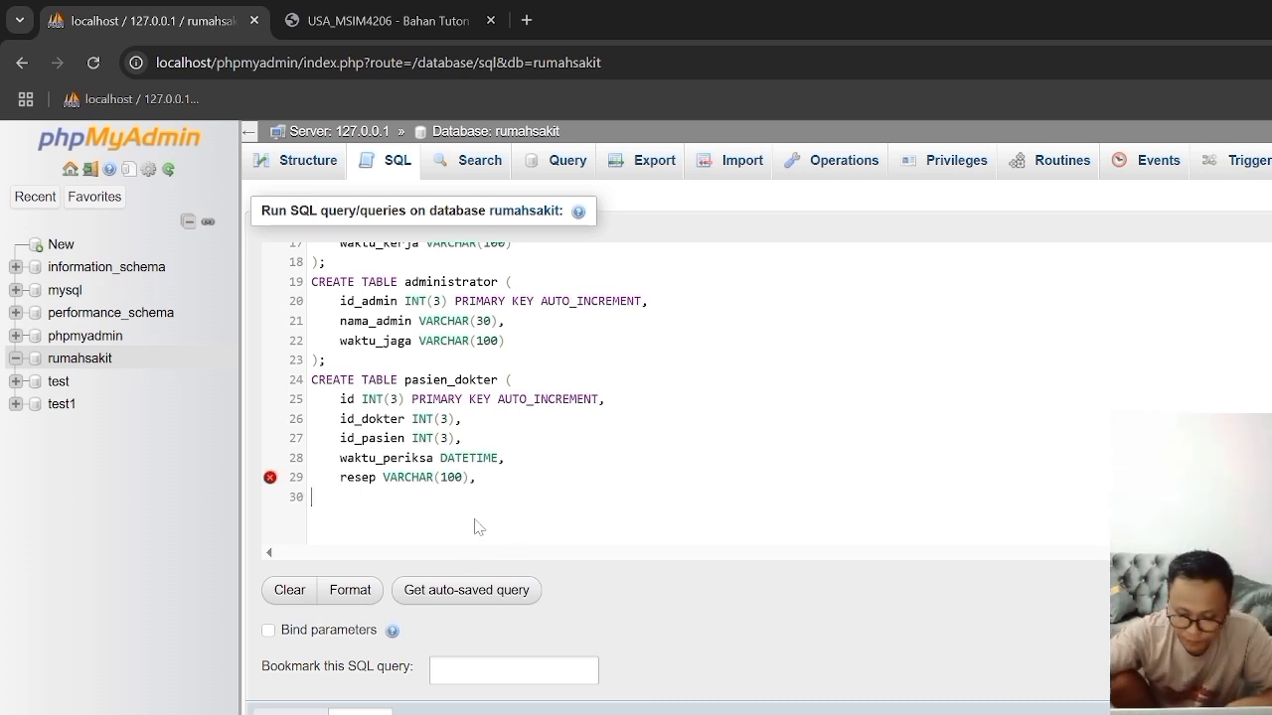
pyautogui.write(')')
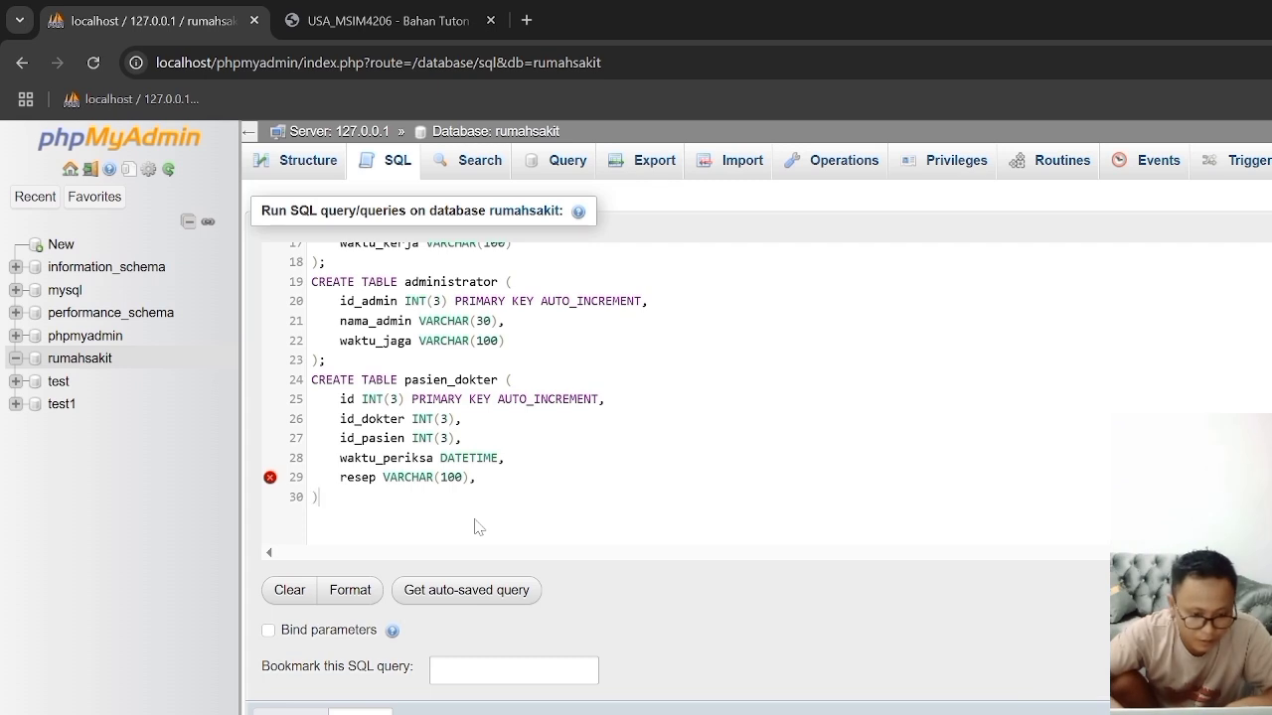
pyautogui.write(';')
pyautogui.press('Return')
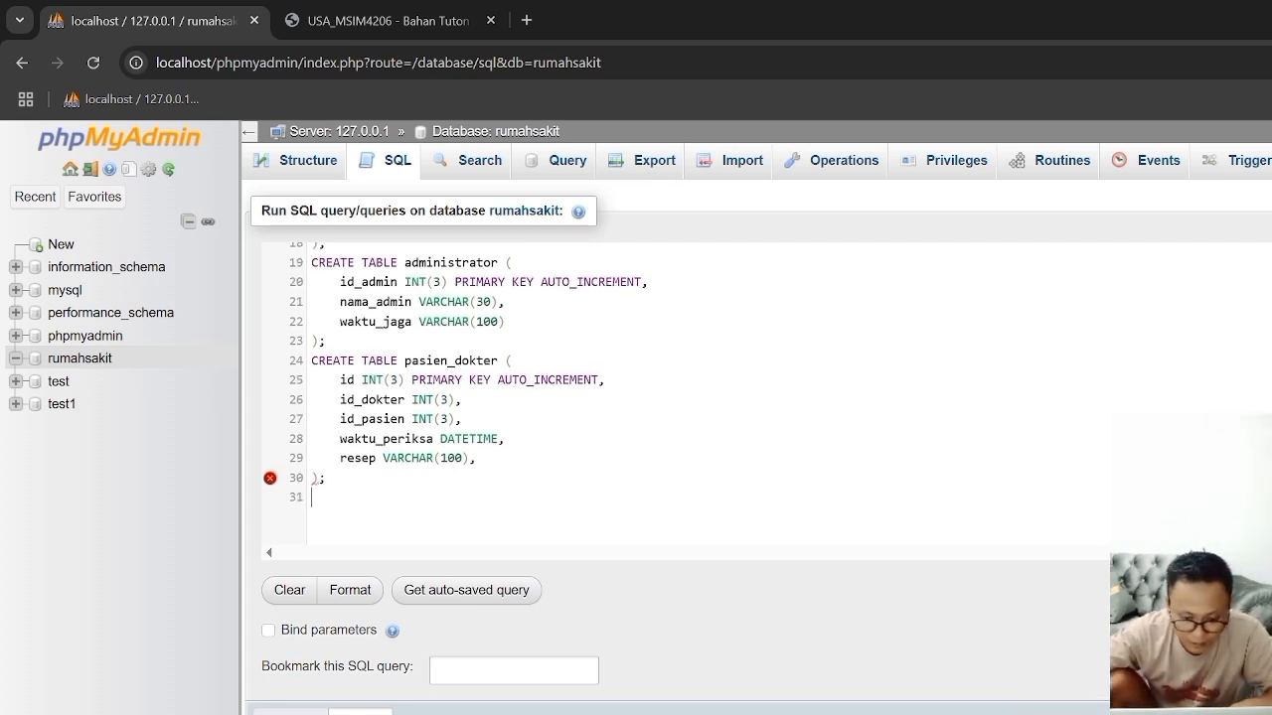
# Step: Switch to the Word document and copy the CREATE TABLE daftar statement from its opening line through the id_admin column, without the foreign keys
pyautogui.hotkey('alt', 'Tab')
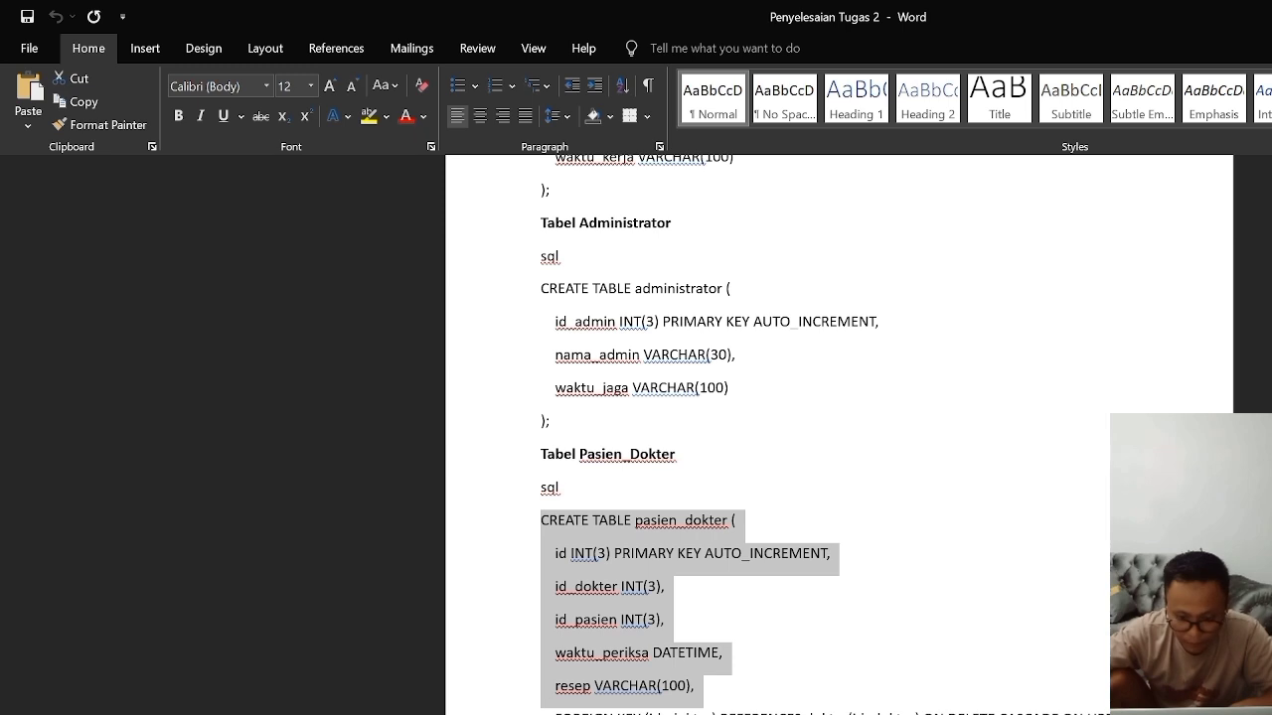
pyautogui.scroll(-2, 692, 704)
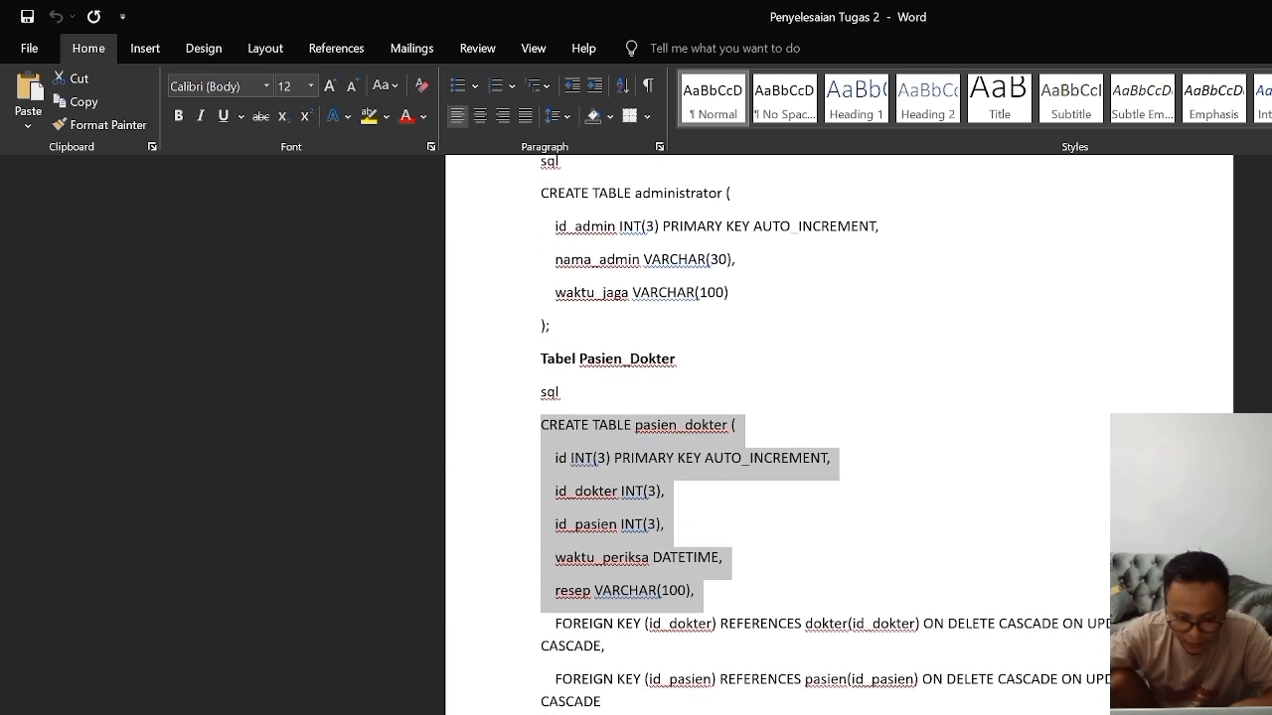
pyautogui.scroll(-5, 777, 430)
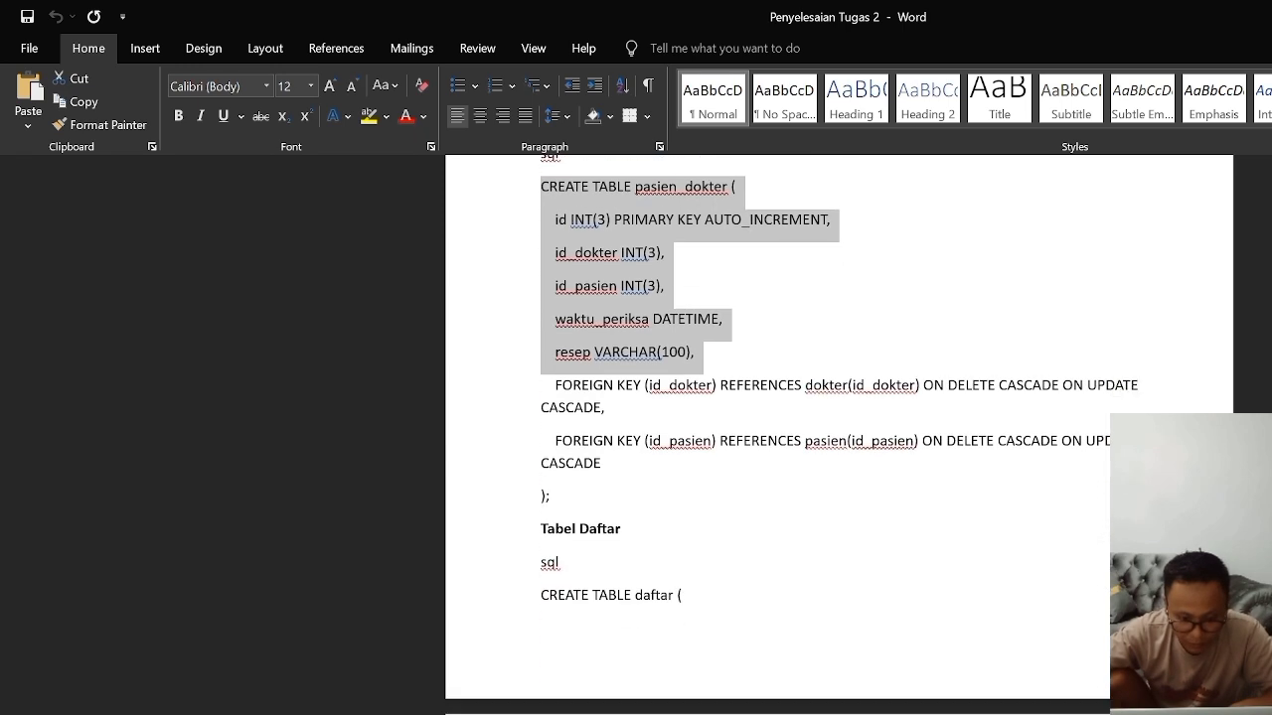
pyautogui.moveTo(541, 596); pyautogui.dragTo(688, 600)
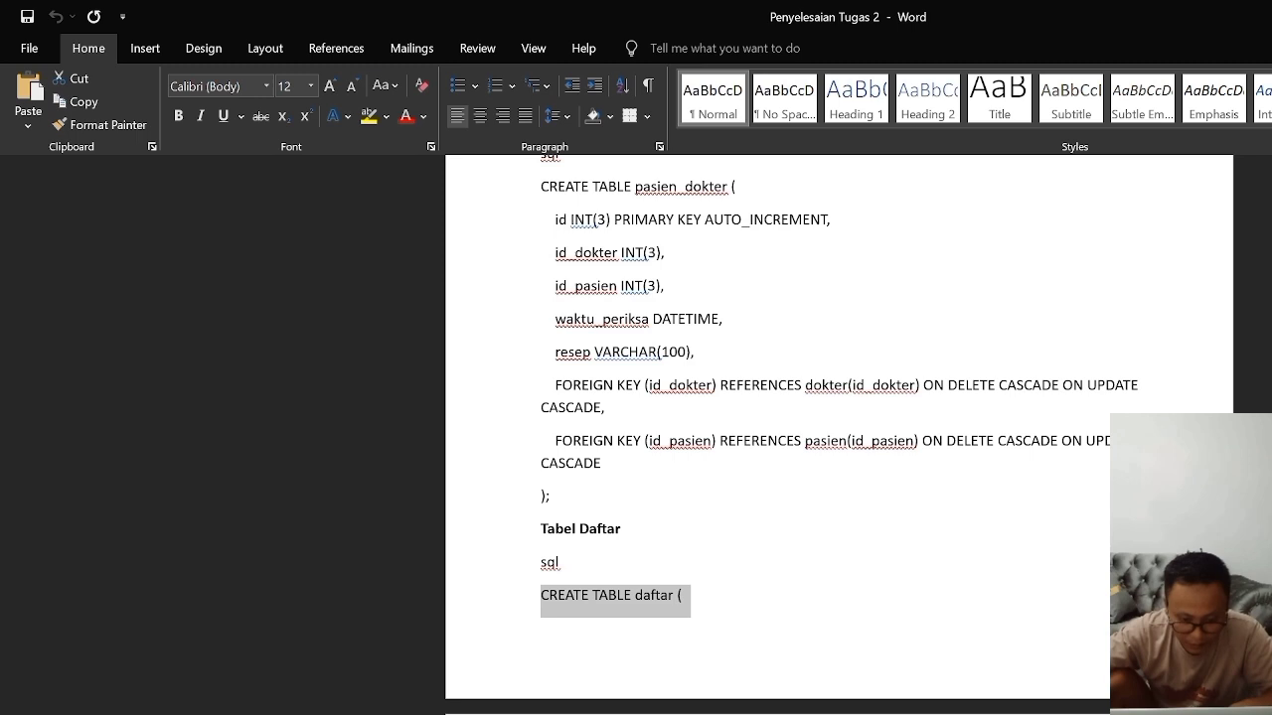
pyautogui.rightClick(638, 586)
pyautogui.click(675, 646)
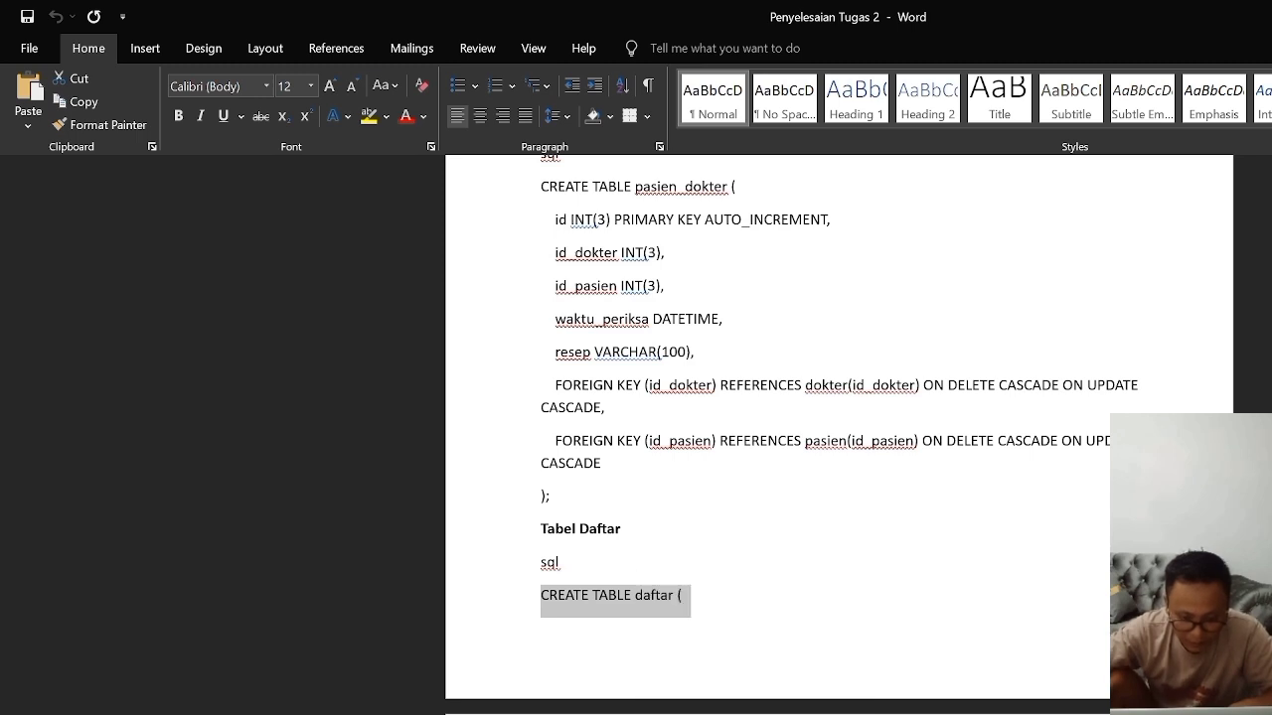
# Step: Switch to Chrome, paste the daftar lines at the end of the SQL query, and close the statement with );
pyautogui.hotkey('alt', 'Tab')
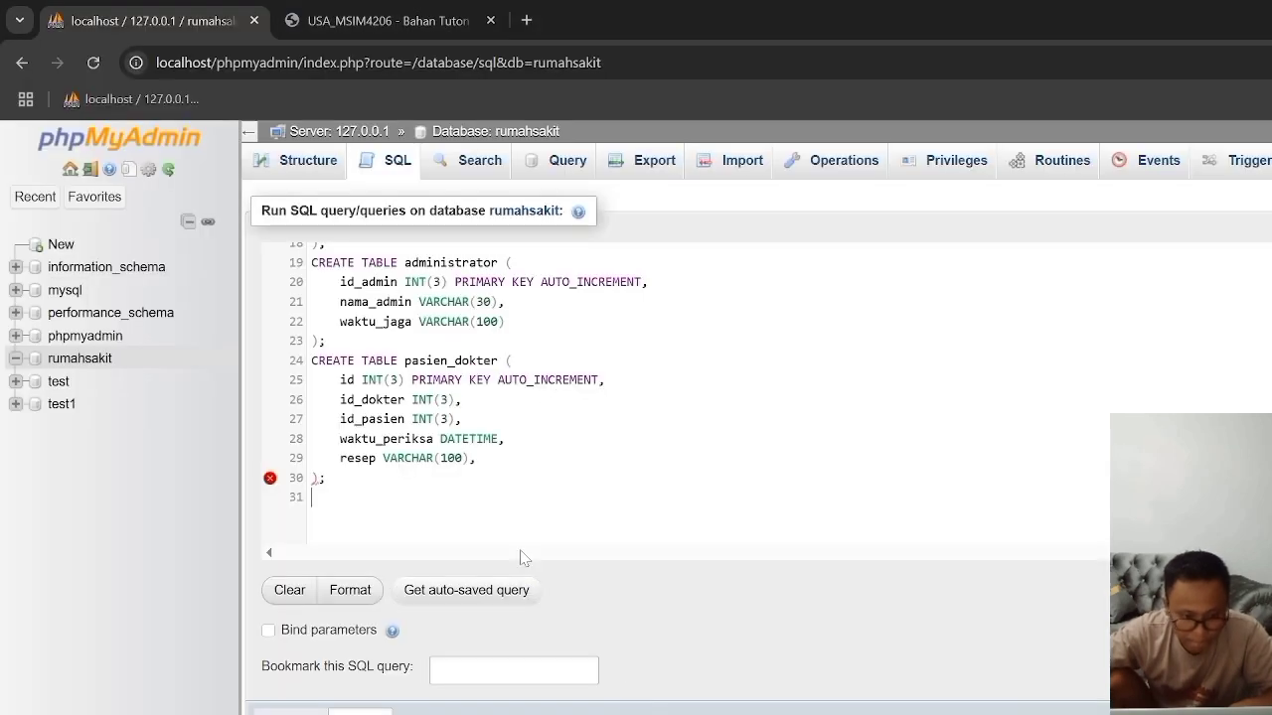
pyautogui.rightClick(334, 494)
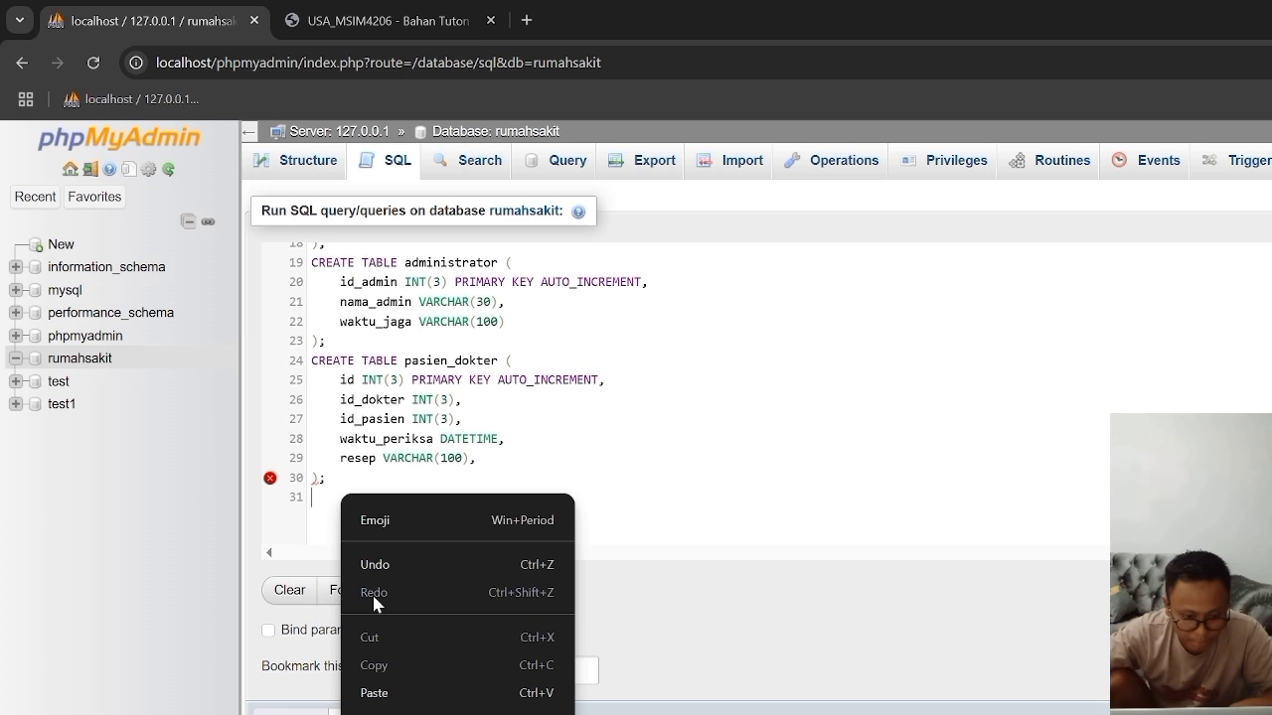
pyautogui.click(378, 696)
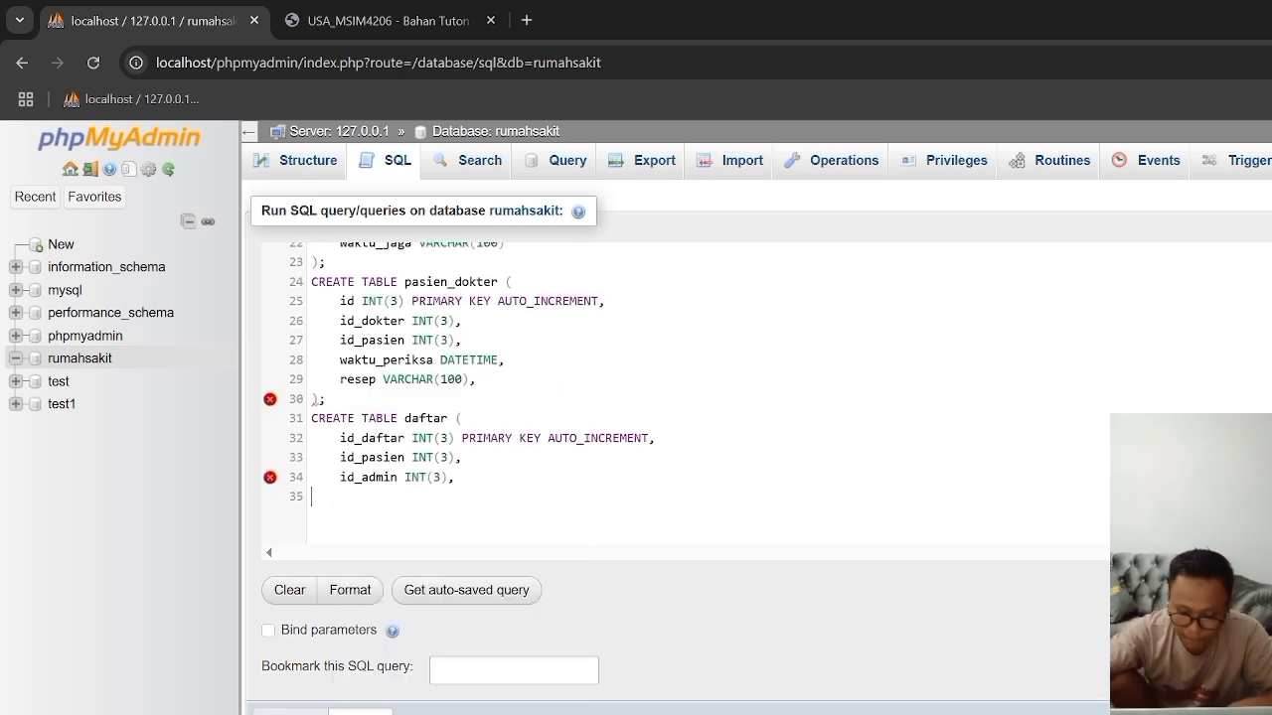
pyautogui.write('0:')
pyautogui.press('BackSpace')
pyautogui.press('BackSpace')
pyautogui.write(');')
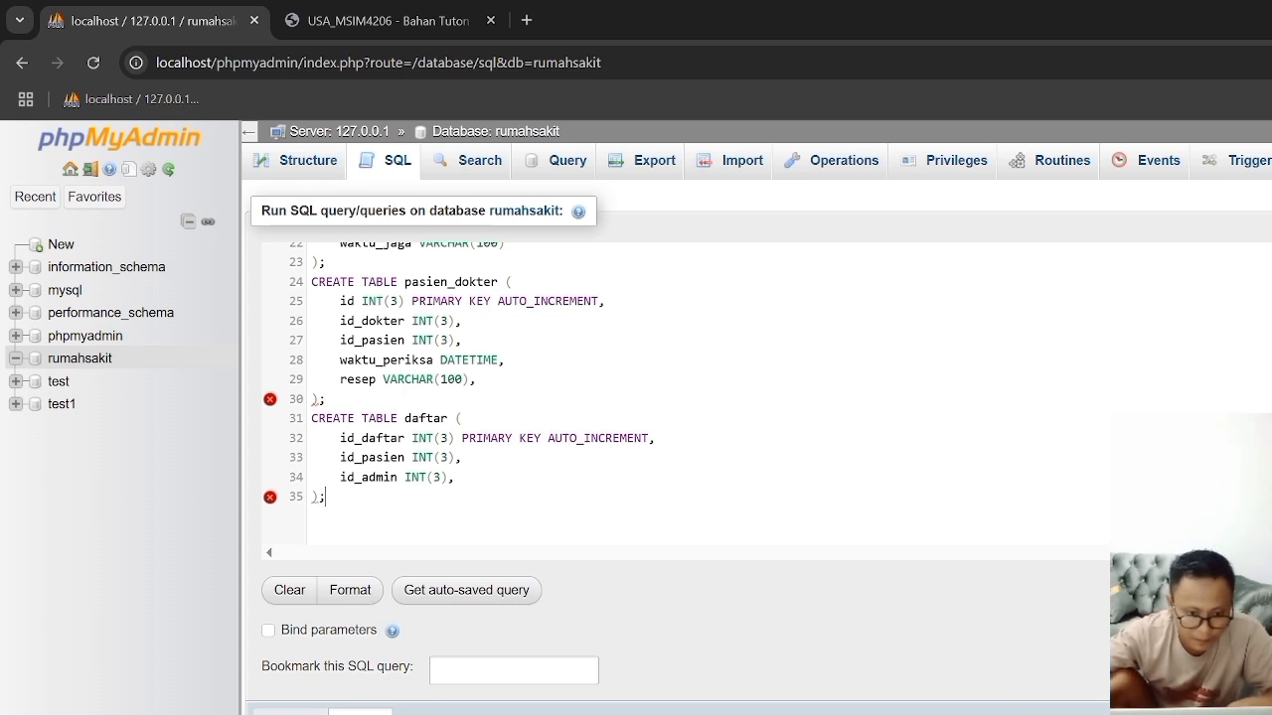
# Step: Remove the trailing commas after resep VARCHAR(100) and daftar's id_admin INT(3), and add two new lines at the end of the query
pyautogui.press('BackSpace')
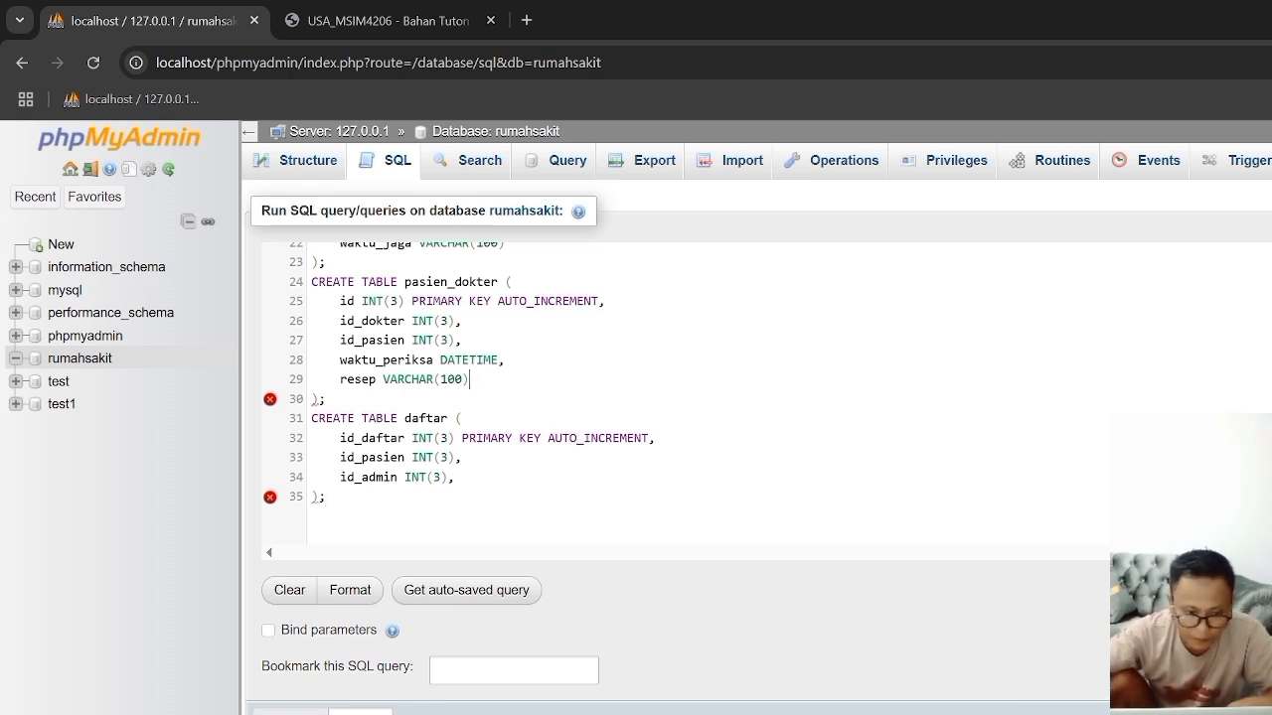
pyautogui.click(455, 477)
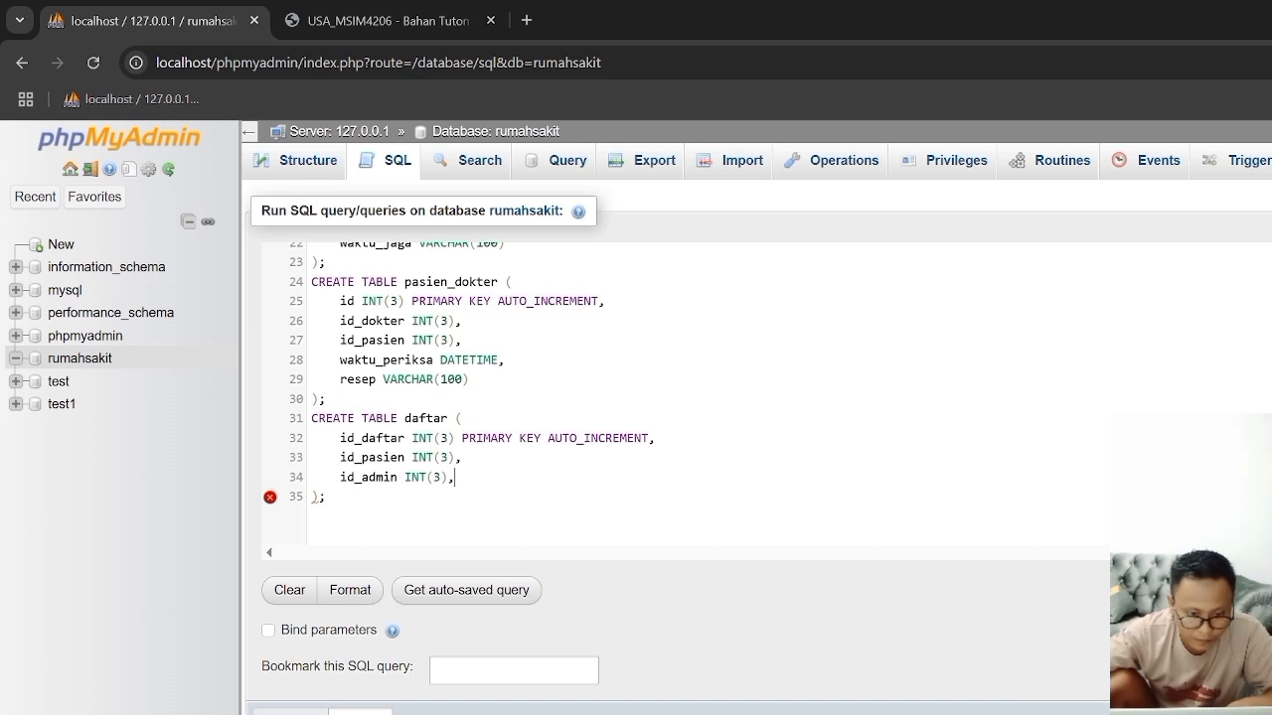
pyautogui.press('BackSpace')
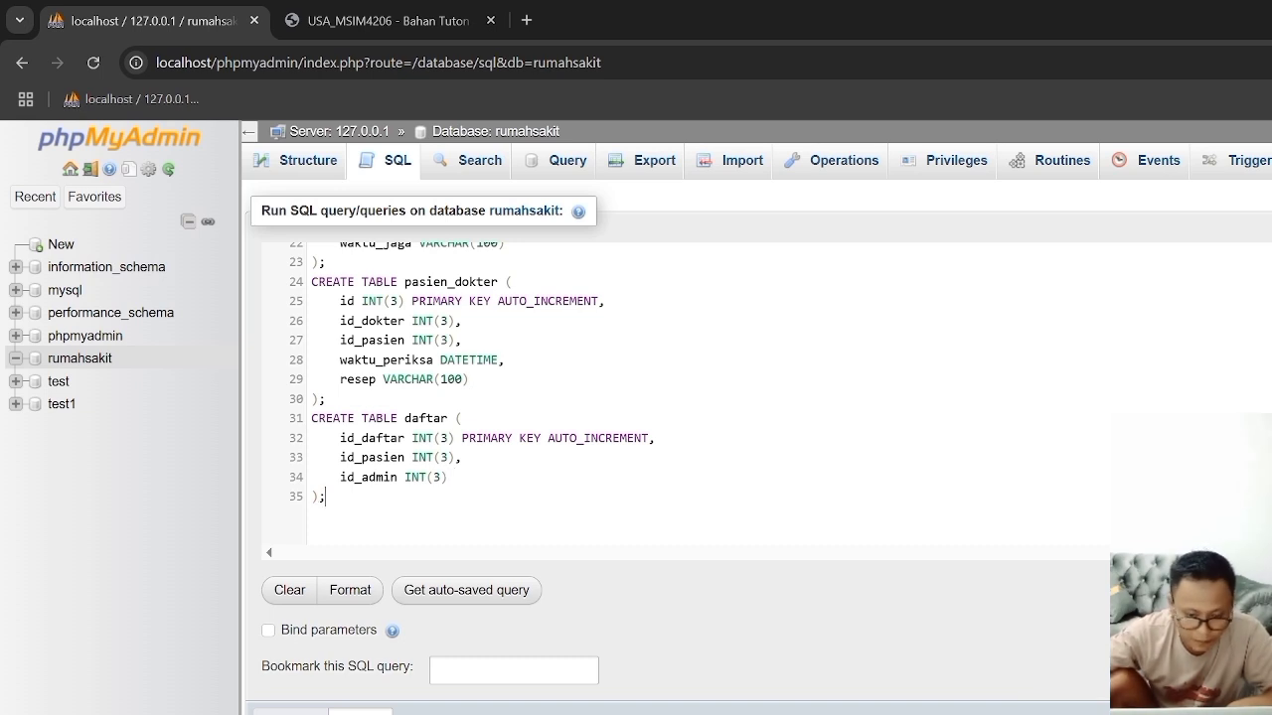
pyautogui.press('Return')
pyautogui.press('Return')
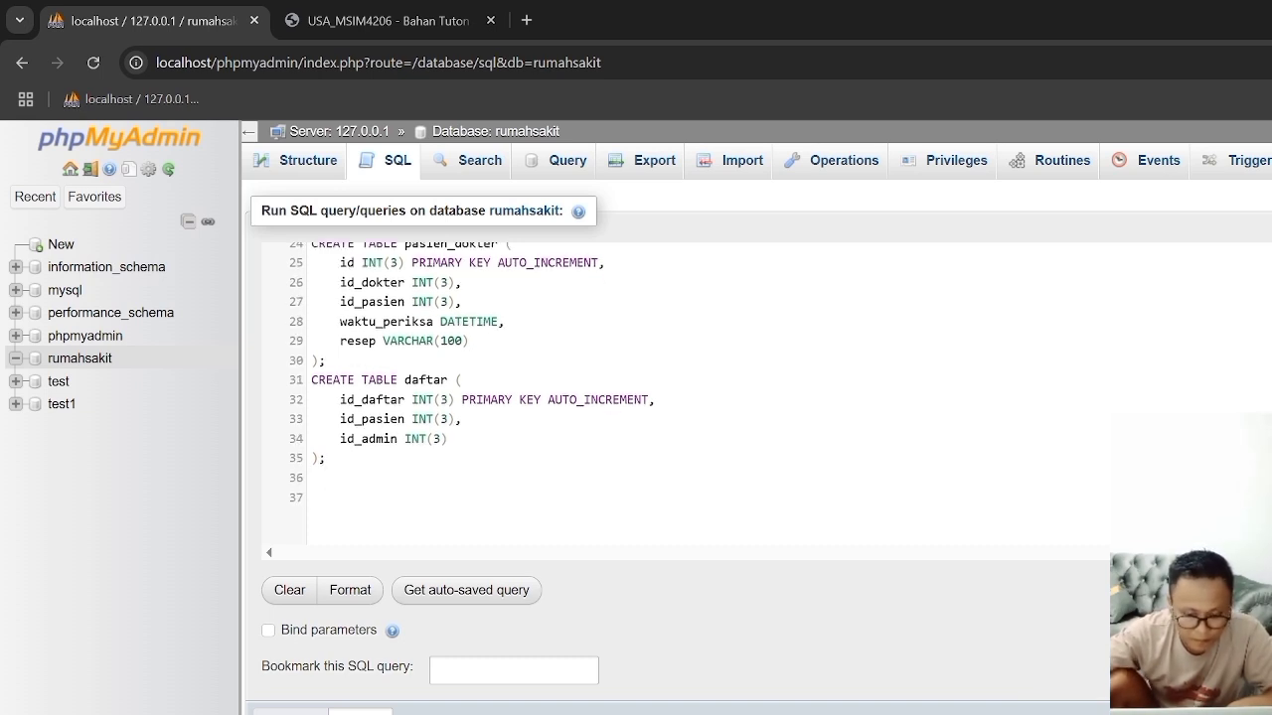
# Step: Switch to the Word document and copy the complete CREATE TABLE dokter_admin statement under Tabel Dokter_Admin
pyautogui.hotkey('alt', 'Tab')
pyautogui.scroll(-5, 839, 438)
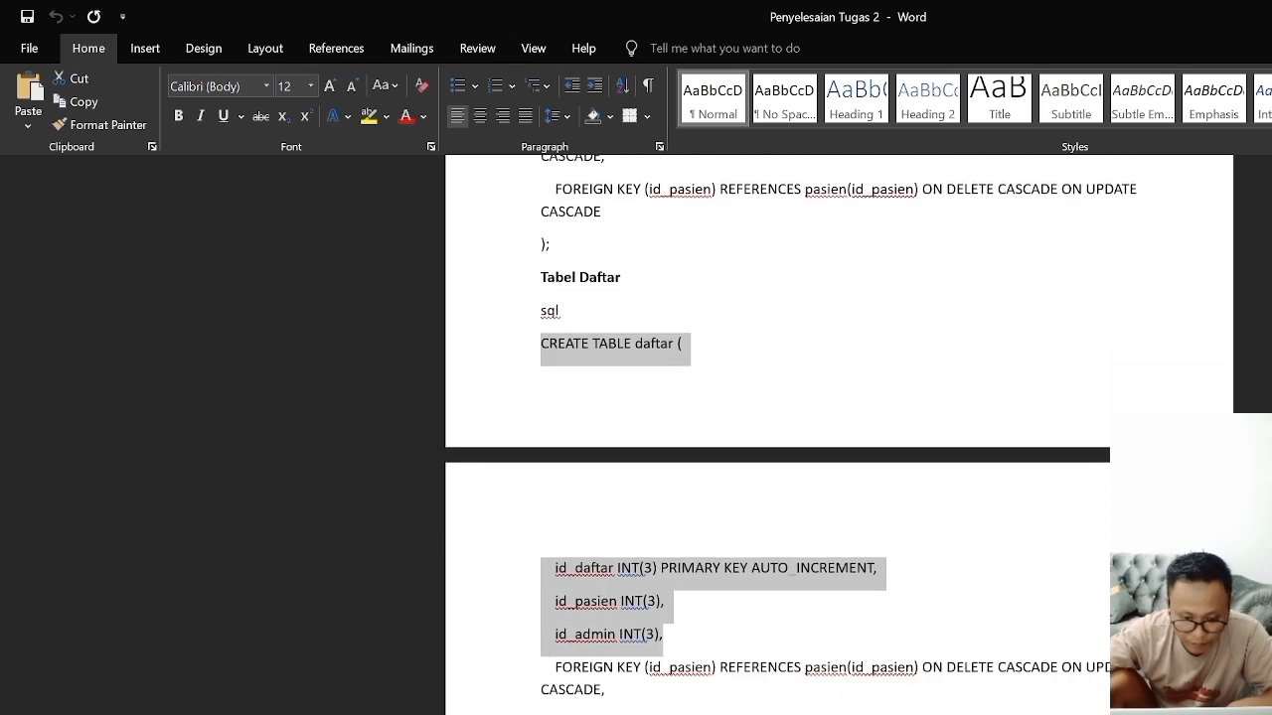
pyautogui.scroll(-3, 516, 455)
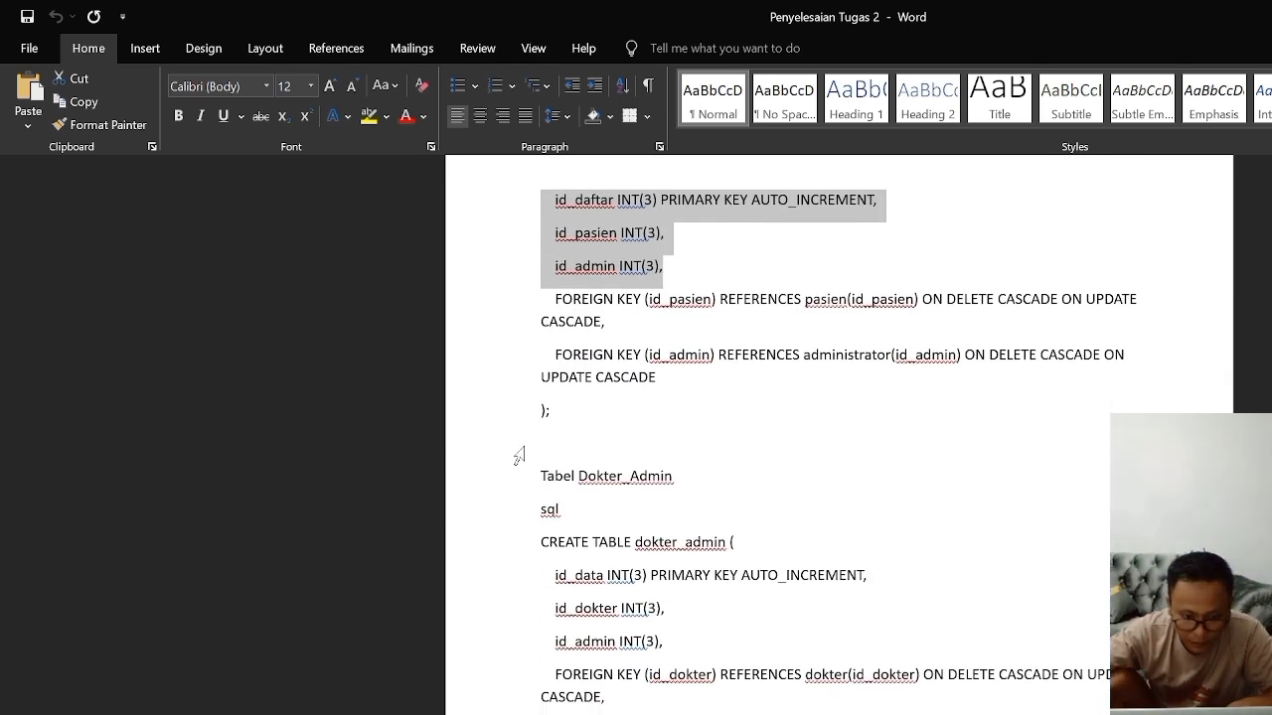
pyautogui.moveTo(541, 542)
pyautogui.mouseDown()
pyautogui.moveTo(646, 676)
pyautogui.moveTo(606, 697)
pyautogui.moveTo(556, 668)
pyautogui.moveTo(542, 542)
pyautogui.mouseUp()
pyautogui.rightClick(549, 547)
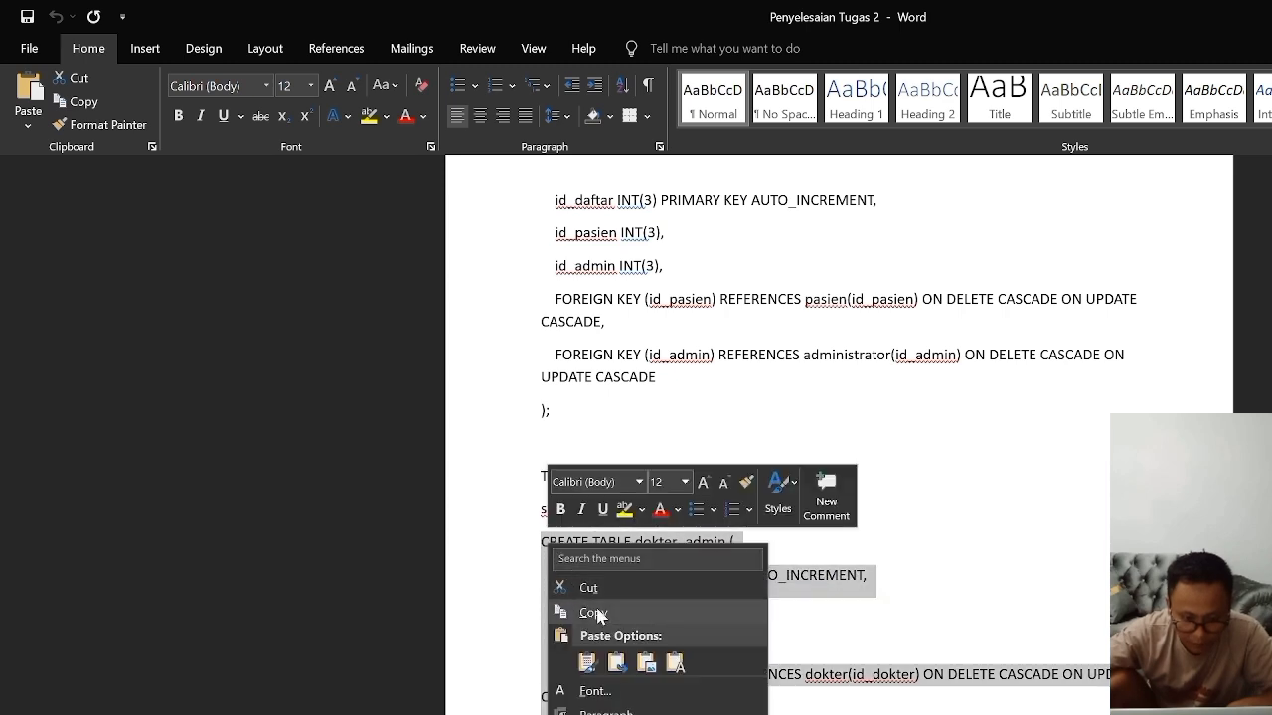
pyautogui.click(593, 612)
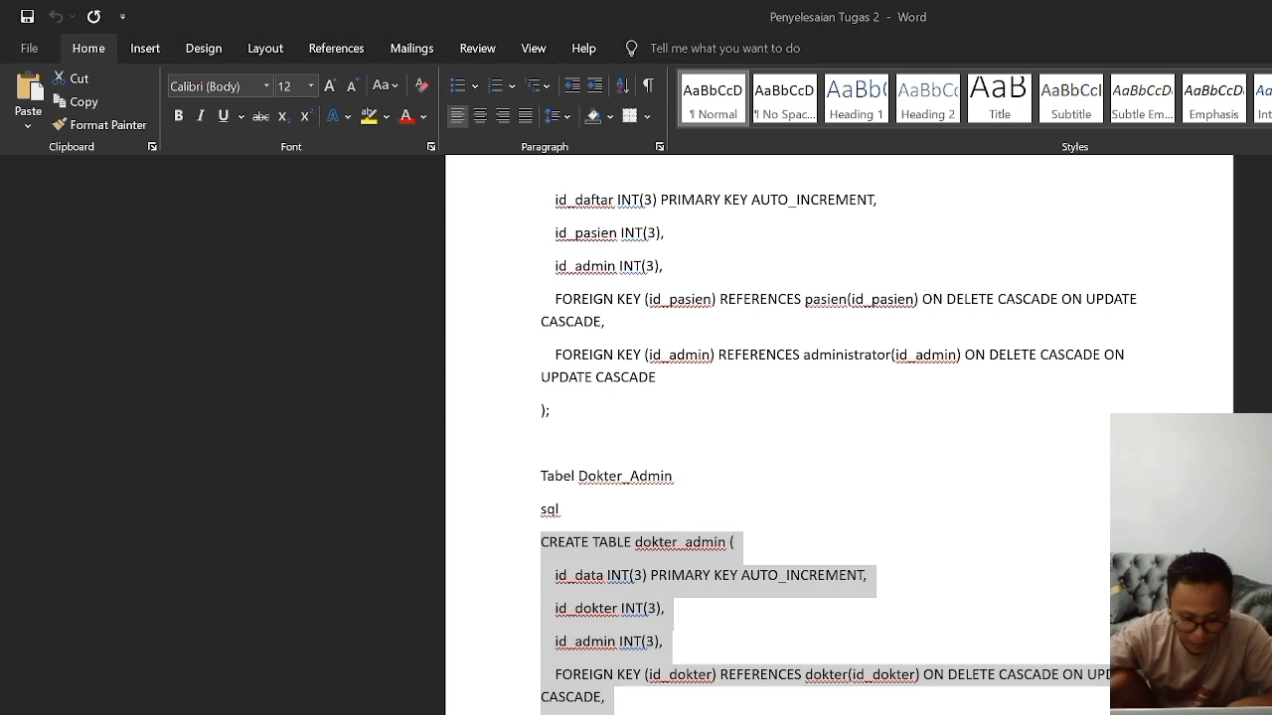
# Step: Switch to Chrome and paste the CREATE TABLE dokter_admin statement below the daftar statement in the SQL query
pyautogui.hotkey('alt', 'Tab')
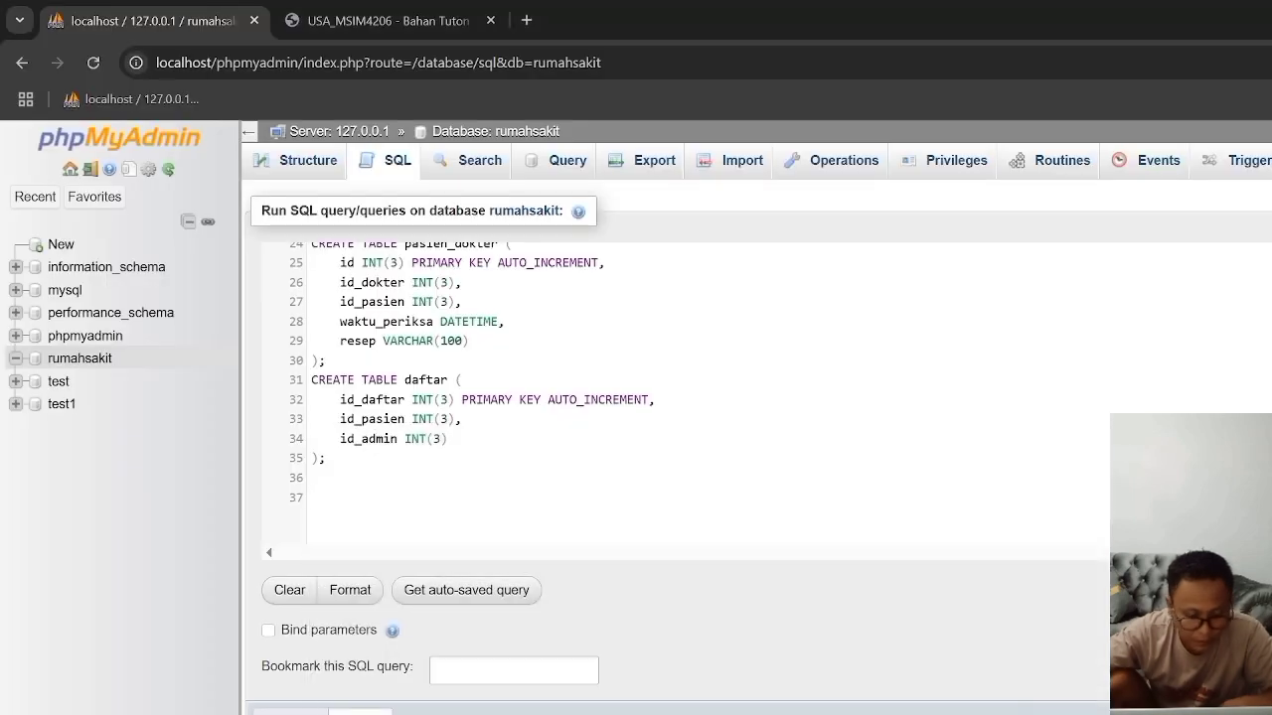
pyautogui.hotkey('ctrl', 'v')
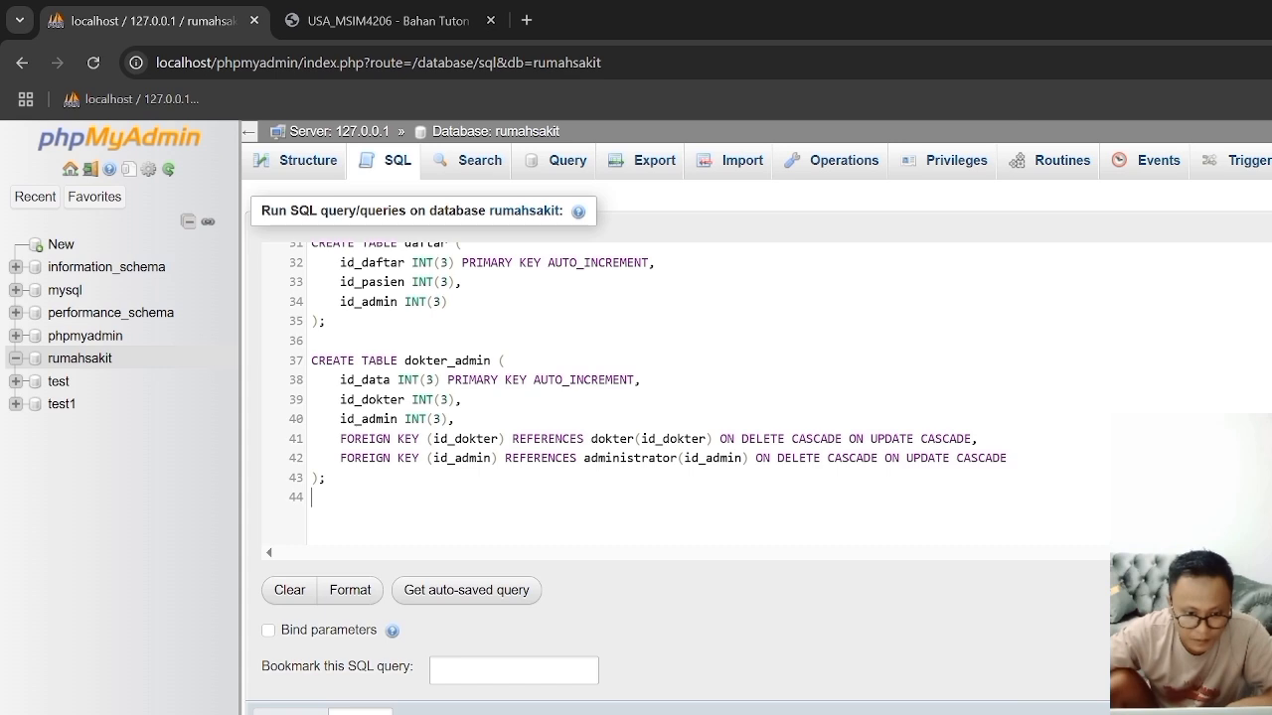
pyautogui.scroll(5, 467, 398)
pyautogui.scroll(-5, 467, 397)
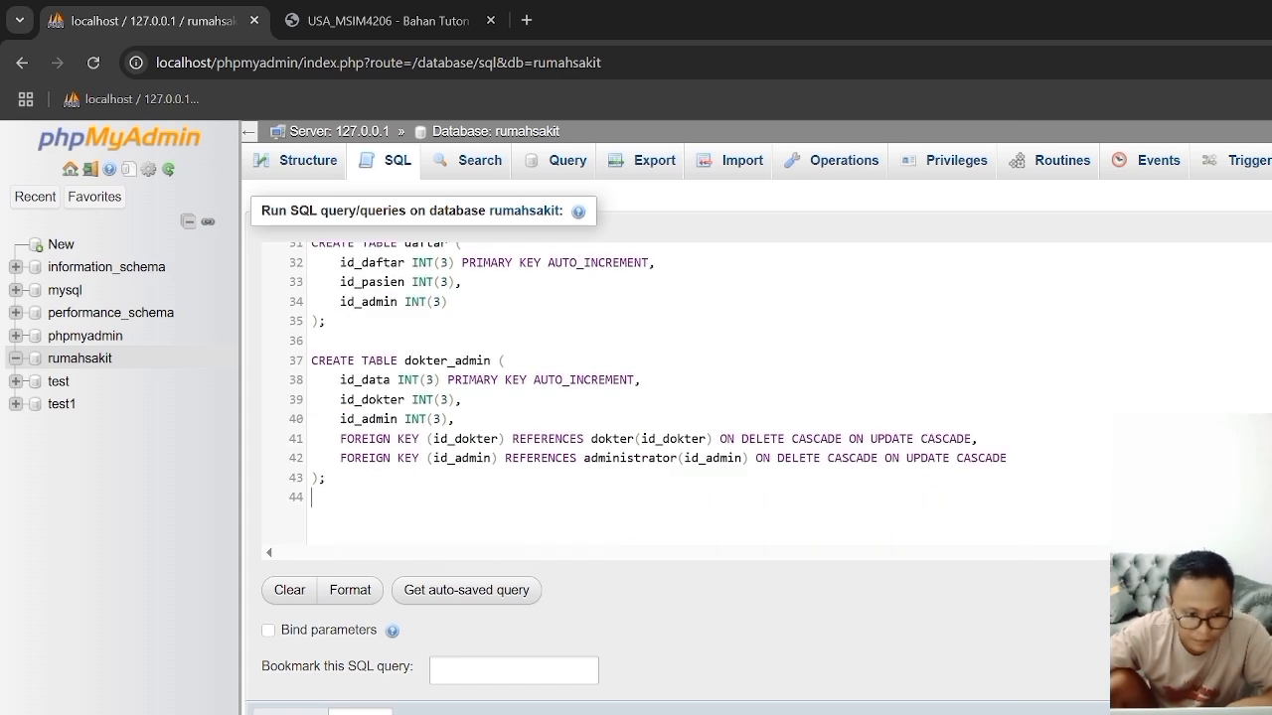
# Step: Delete both FOREIGN KEY lines and the comma after id_admin INT(3) from the dokter_admin statement, and add a new line after it
pyautogui.moveTo(1004, 458); pyautogui.dragTo(223, 444)
pyautogui.press('BackSpace')
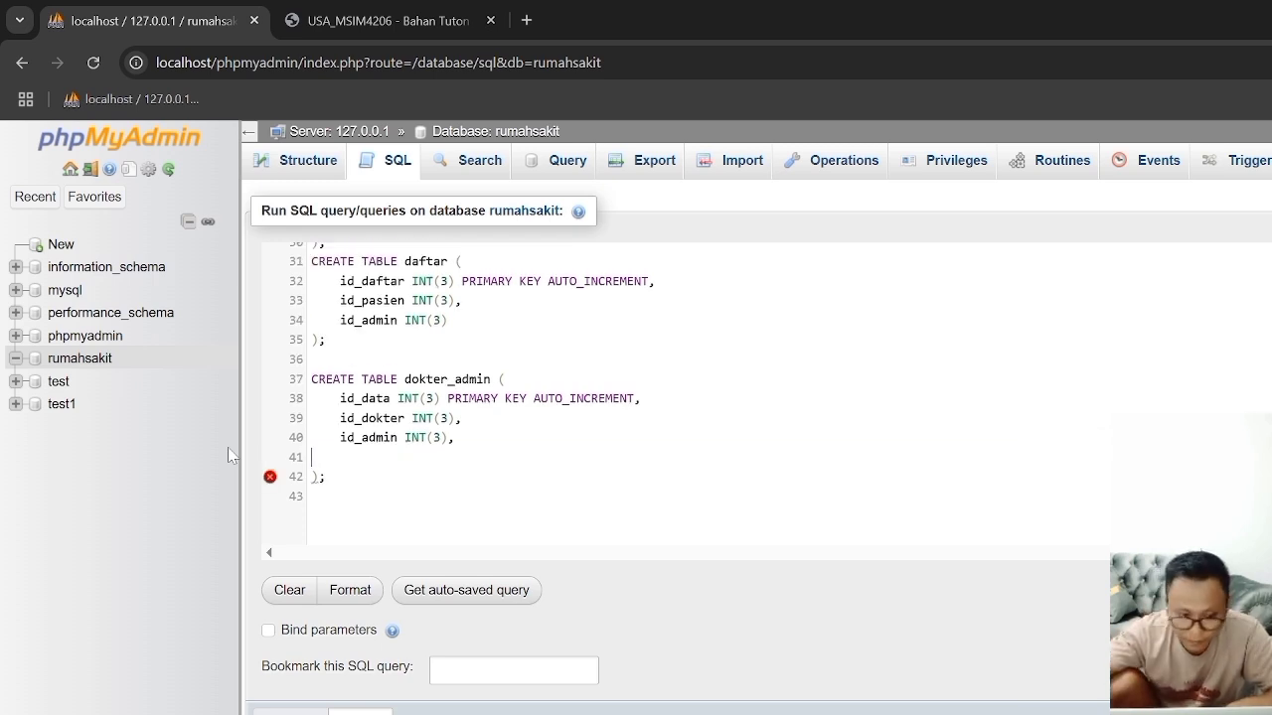
pyautogui.press('BackSpace')
pyautogui.press('BackSpace')
pyautogui.press('Down')
pyautogui.press('Return')
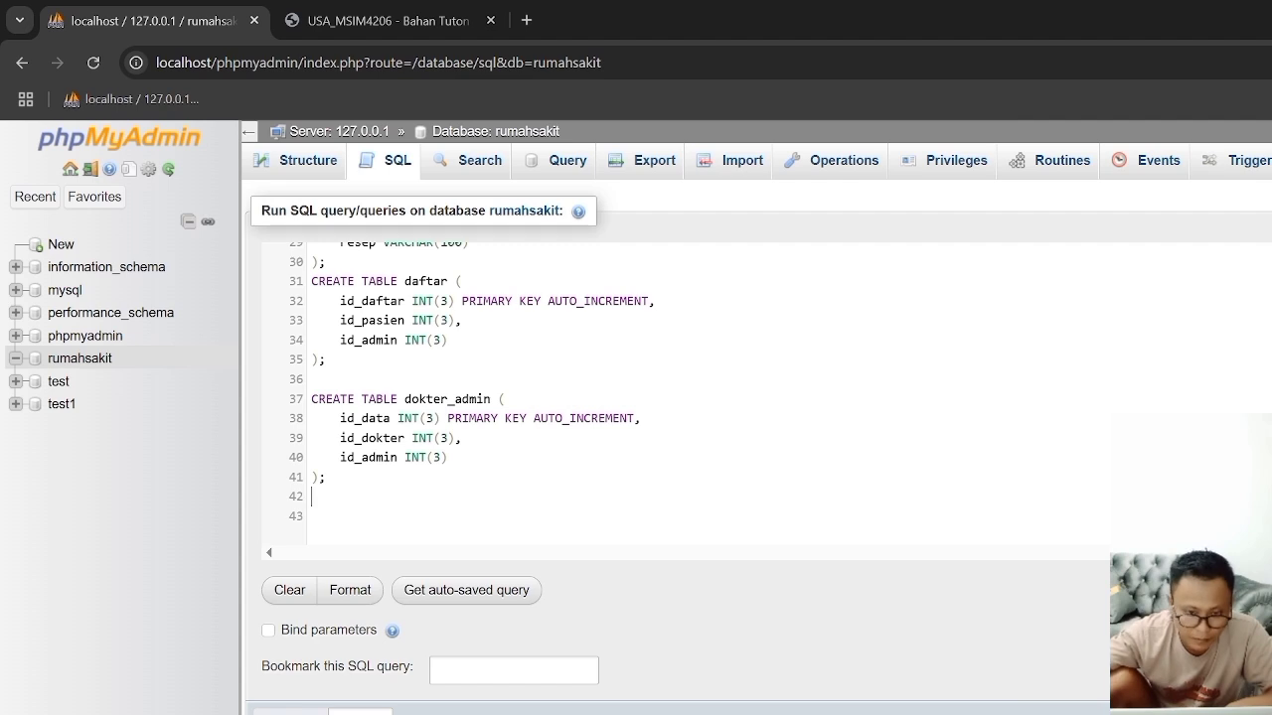
# Step: Check the Word document for further CREATE TABLE statements after dokter_admin, and run the complete SQL query in Chrome
pyautogui.hotkey('alt', 'Tab')
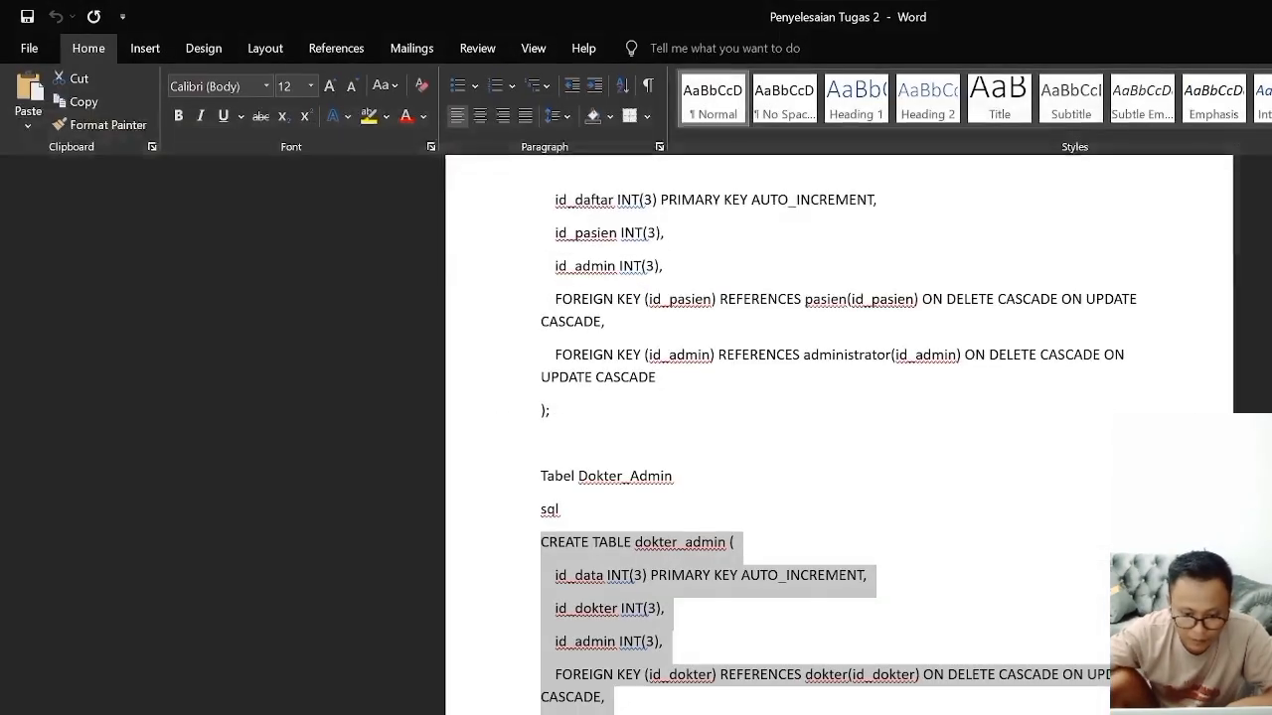
pyautogui.scroll(-5, 839, 437)
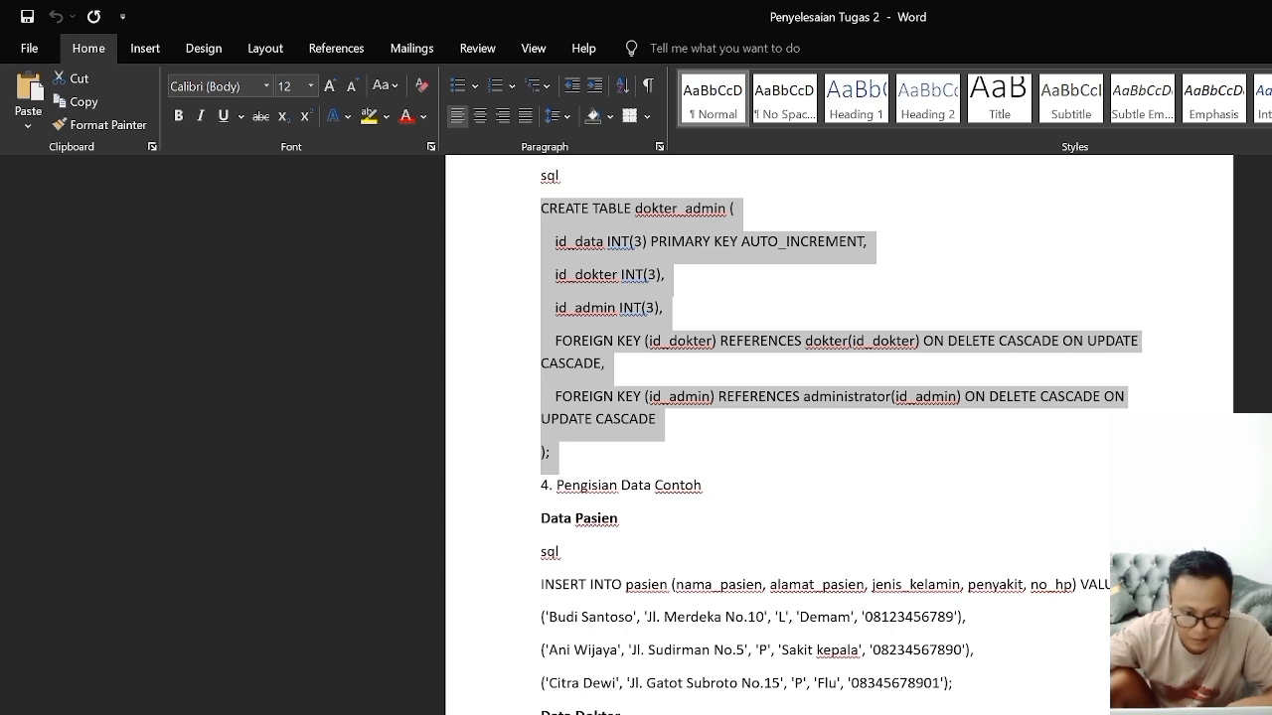
pyautogui.scroll(3, 586, 518)
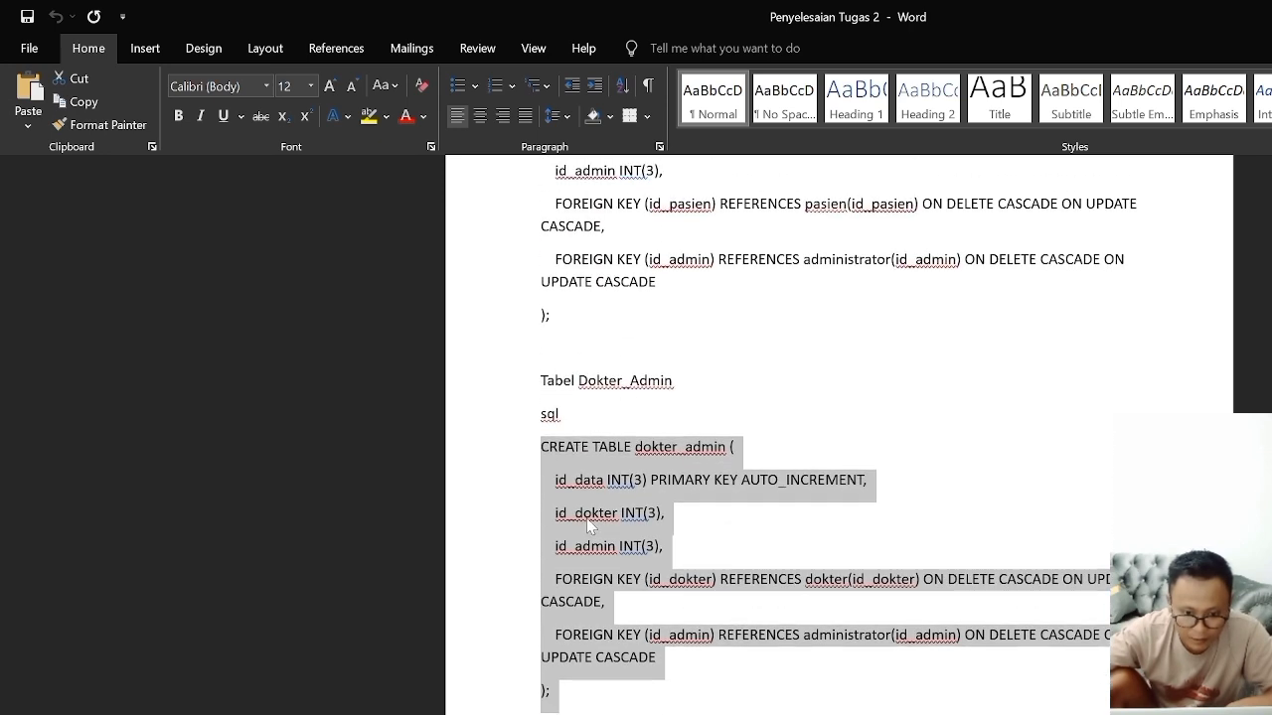
pyautogui.scroll(-2, 626, 584)
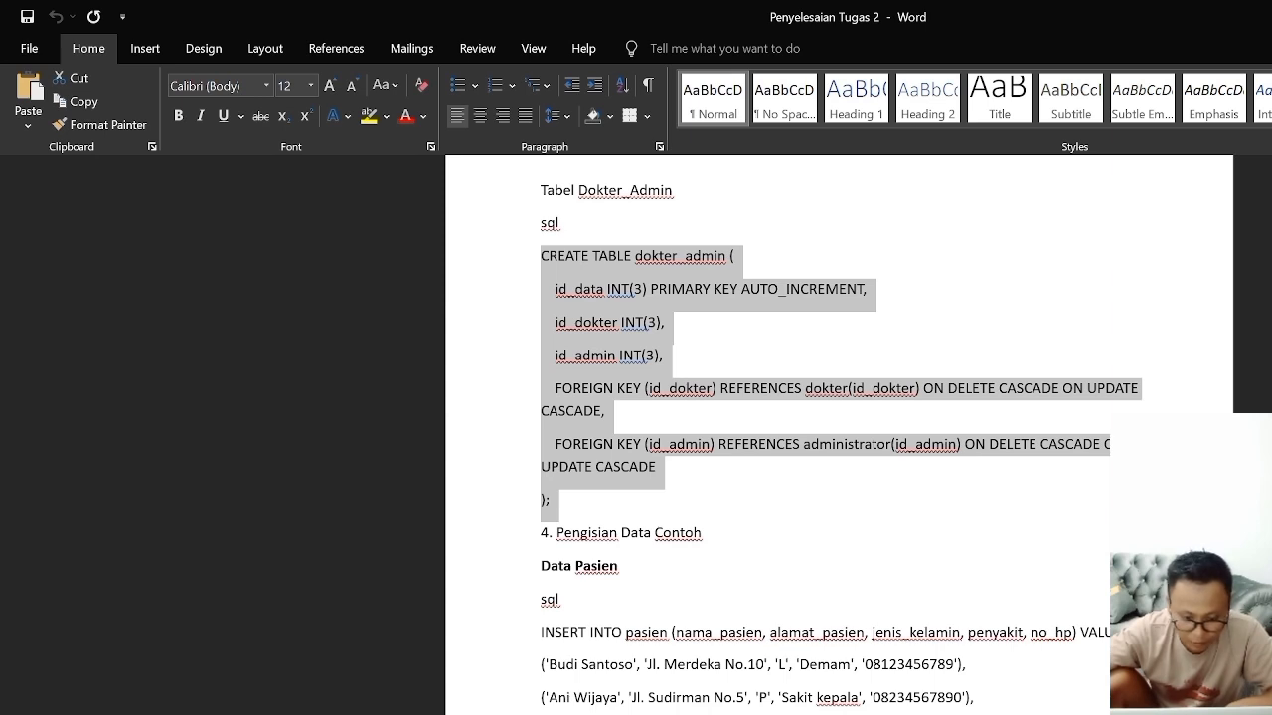
pyautogui.hotkey('alt', 'Tab')
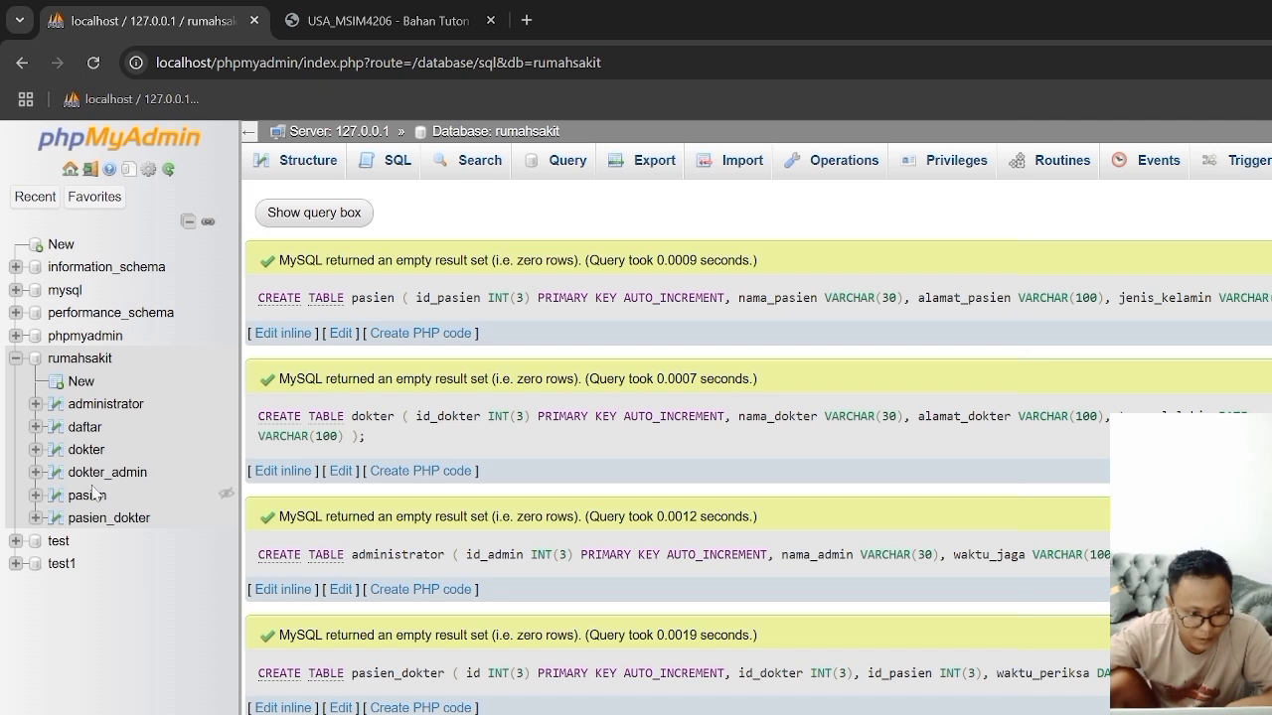
# Step: Browse the administrator, daftar, dokter, pasien and pasien_dokter tables of the rumahsakit database to check their columns
pyautogui.click(95, 408)
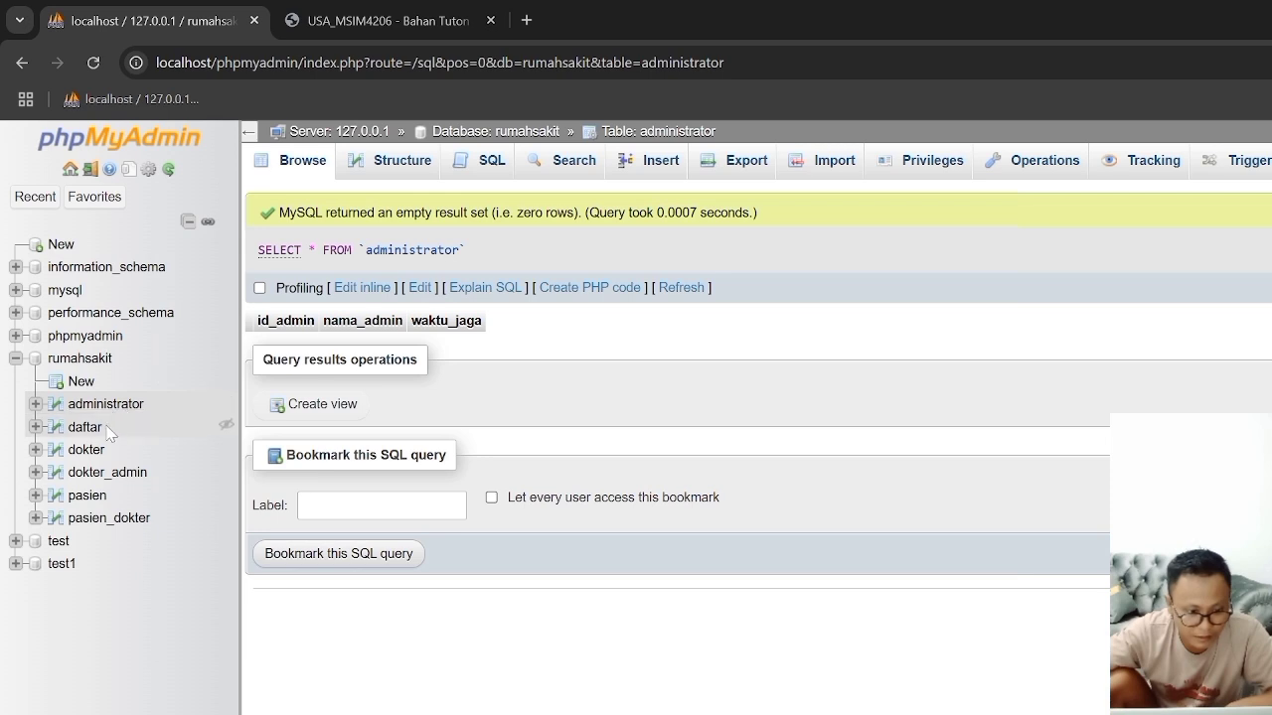
pyautogui.click(96, 430)
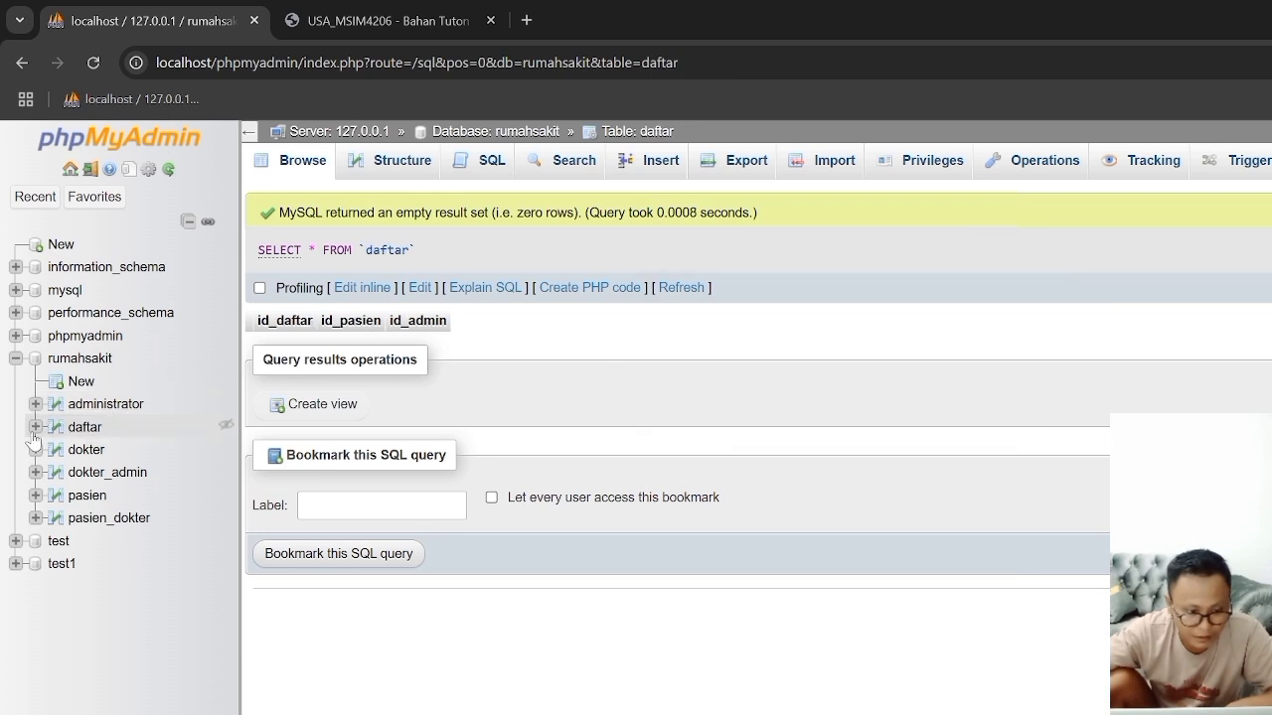
pyautogui.click(77, 452)
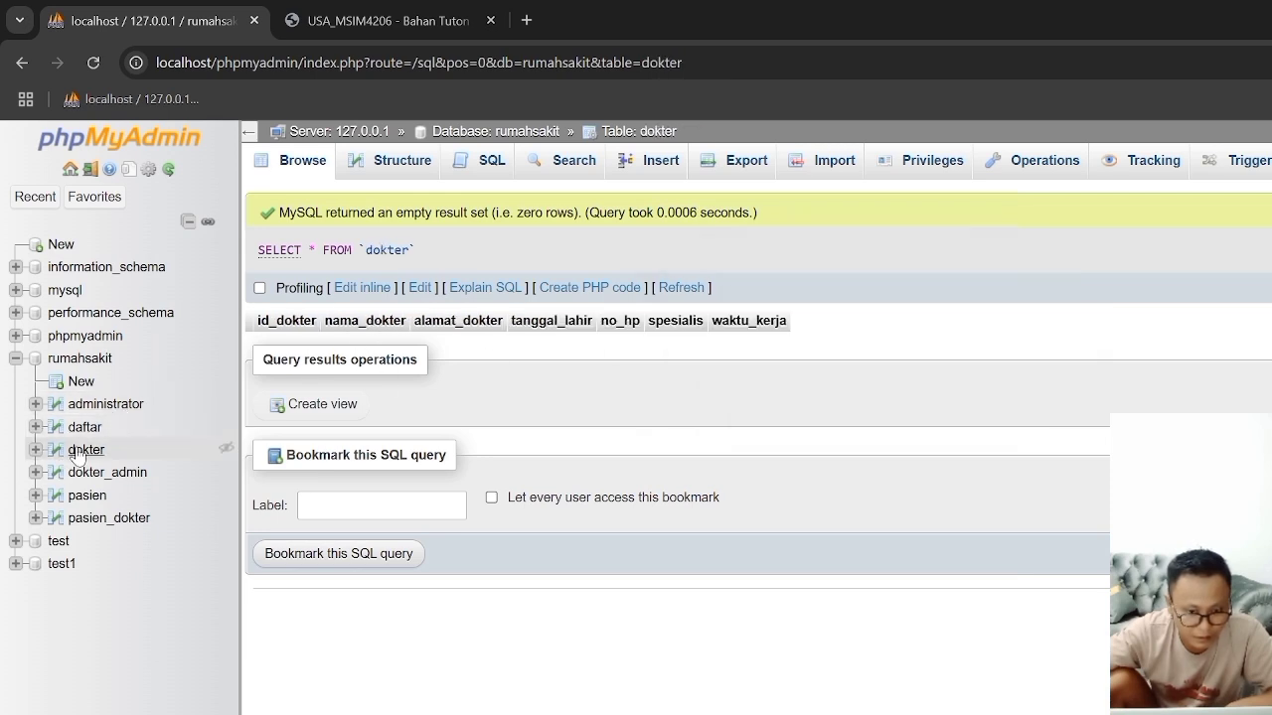
pyautogui.click(86, 497)
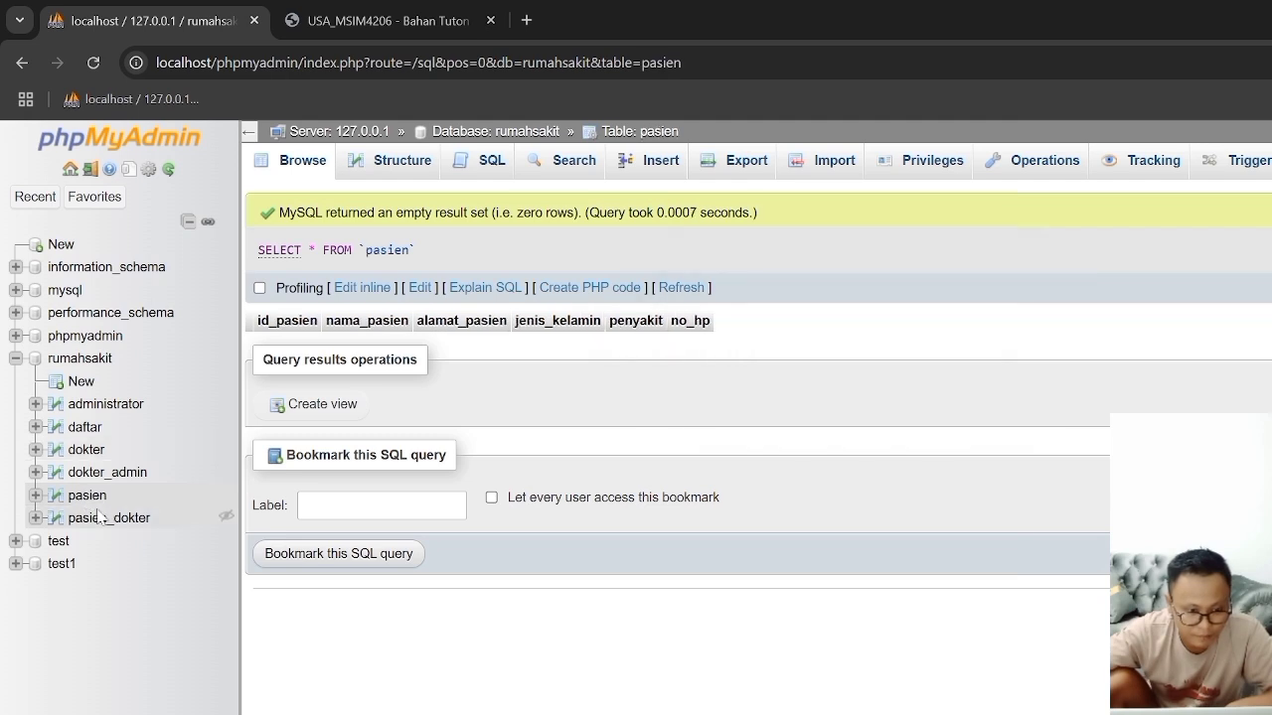
pyautogui.click(99, 518)
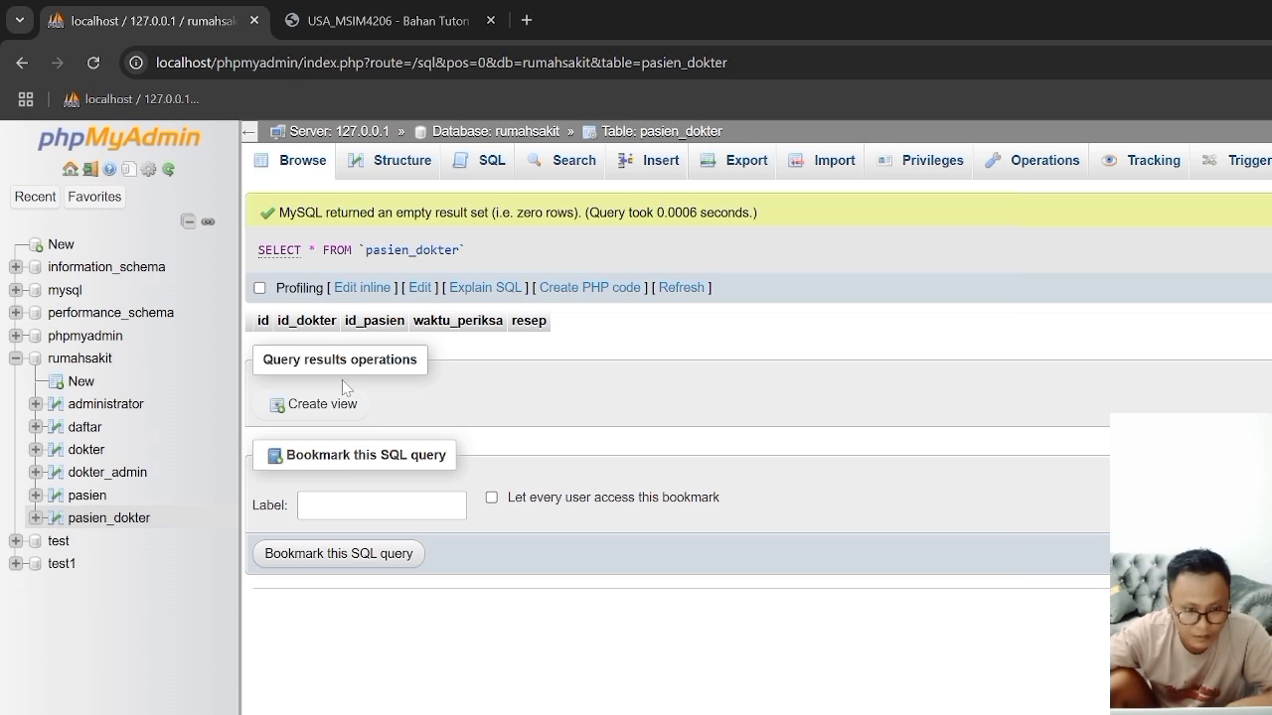
# Step: Switch to Word and copy the complete INSERT INTO pasien statement with its three value rows under Data Pasien
pyautogui.hotkey('alt', 'Tab')
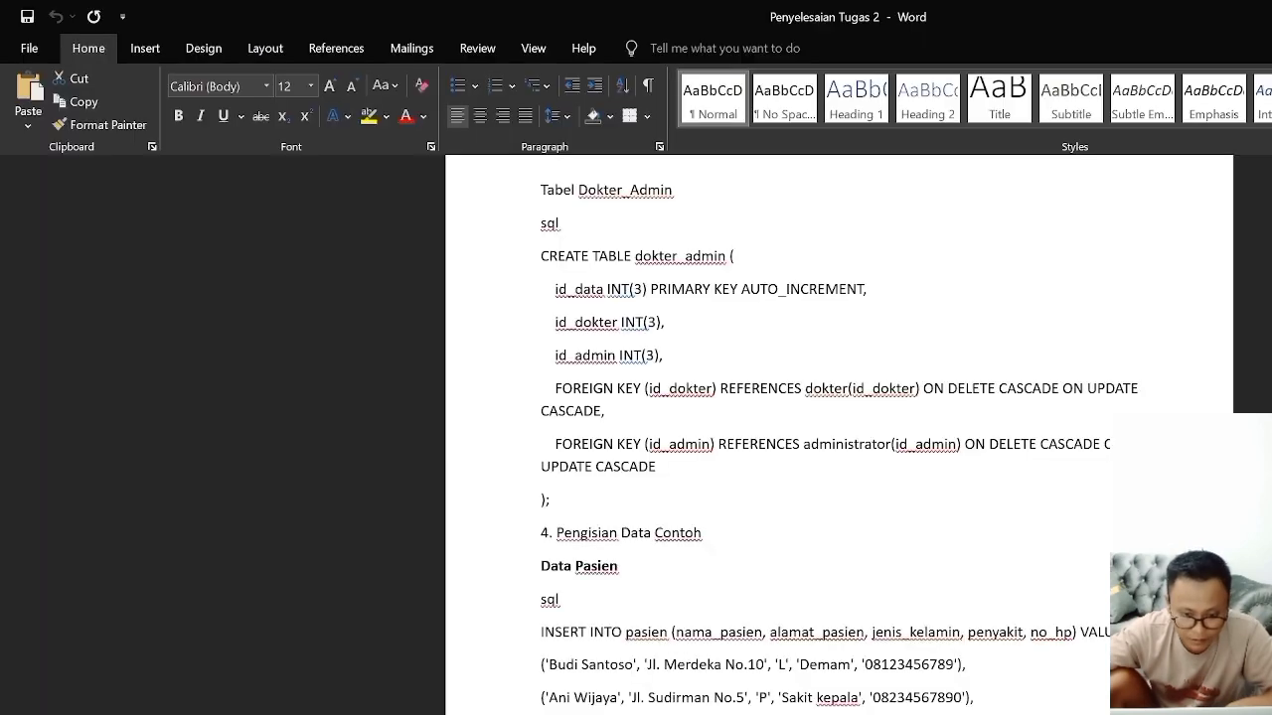
pyautogui.moveTo(540, 255); pyautogui.dragTo(552, 500)
pyautogui.scroll(-2, 834, 437)
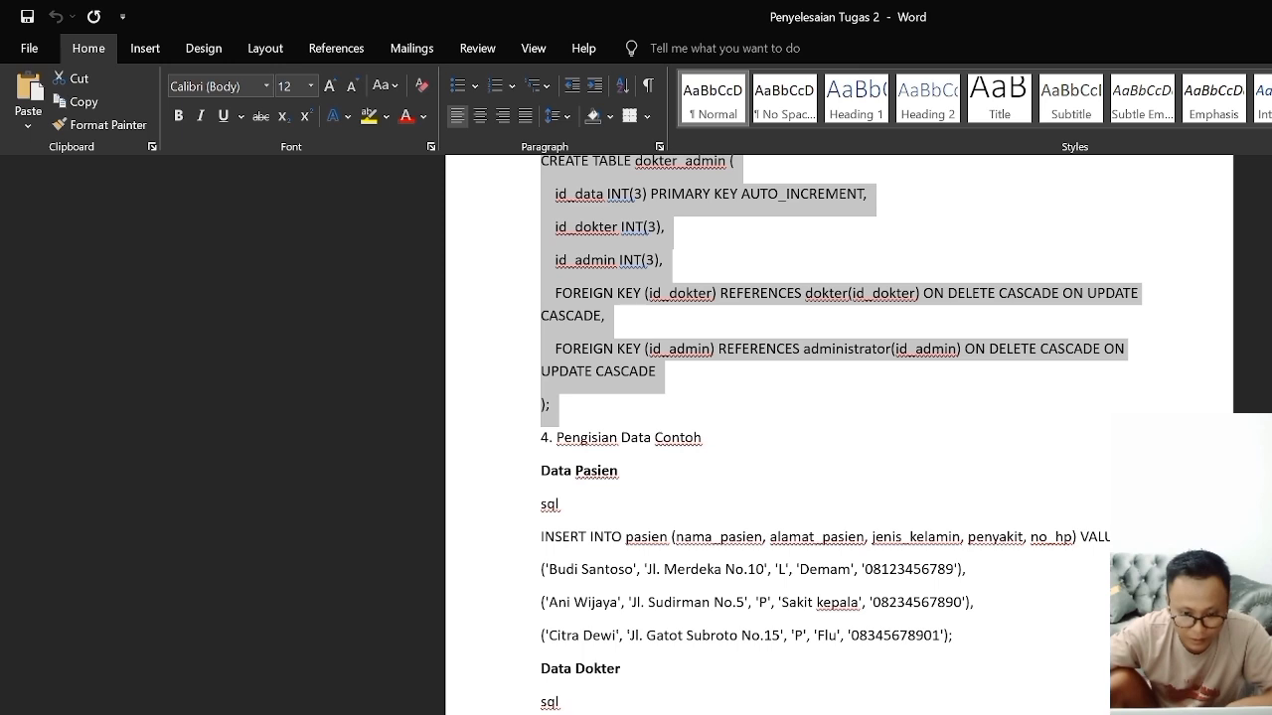
pyautogui.doubleClick(646, 537)
pyautogui.click(667, 536)
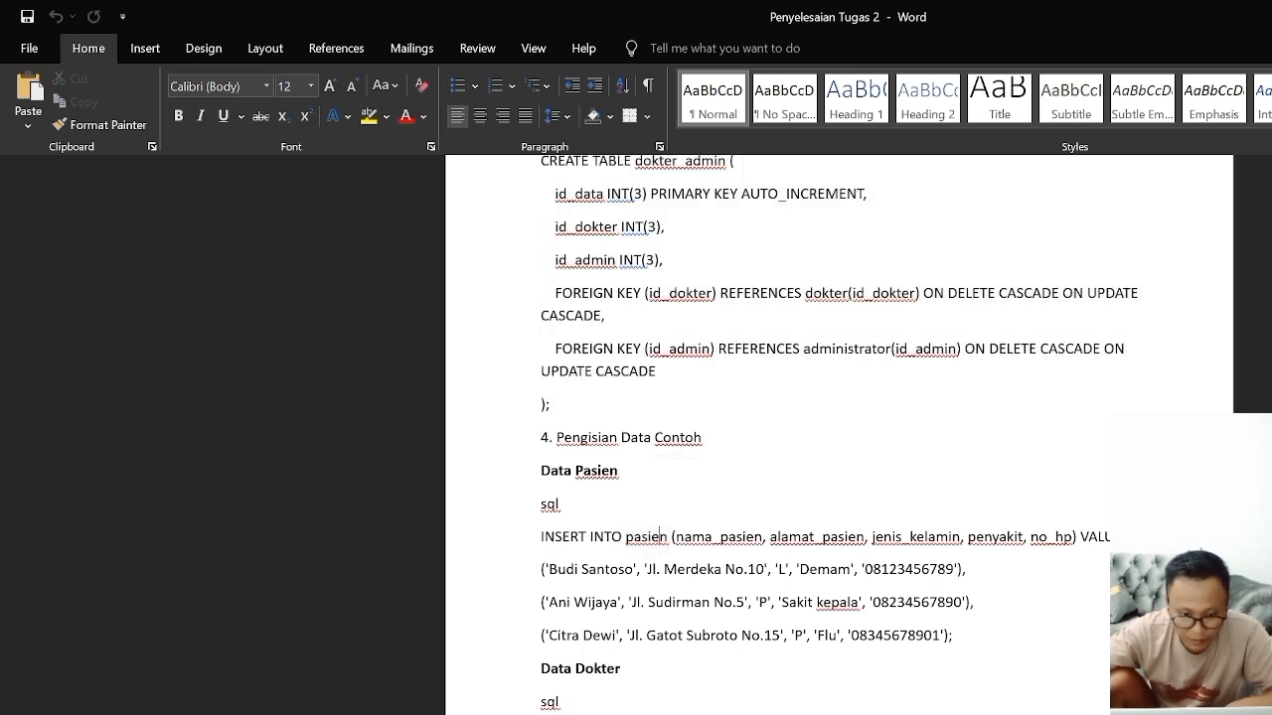
pyautogui.moveTo(540, 537); pyautogui.dragTo(960, 638)
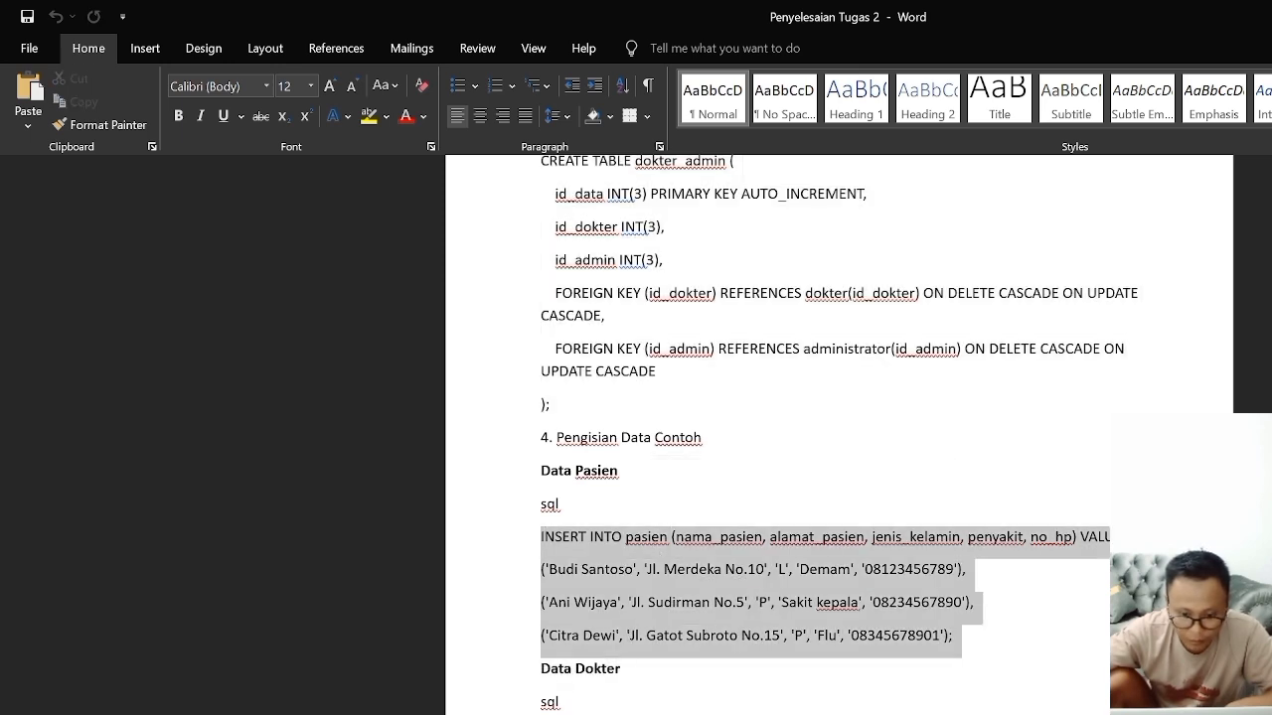
pyautogui.rightClick(822, 612)
pyautogui.click(859, 673)
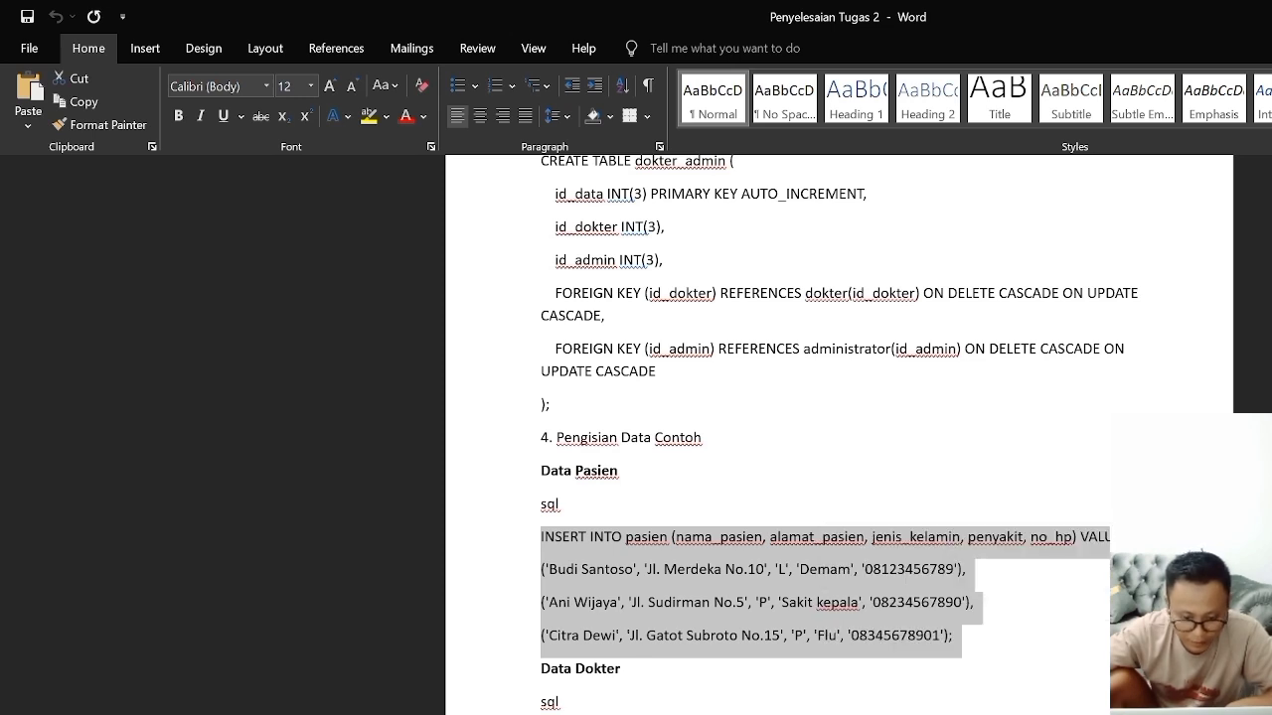
# Step: Switch to Chrome and open the SQL query editor of the pasien table in the rumahsakit database
pyautogui.hotkey('alt', 'Tab')
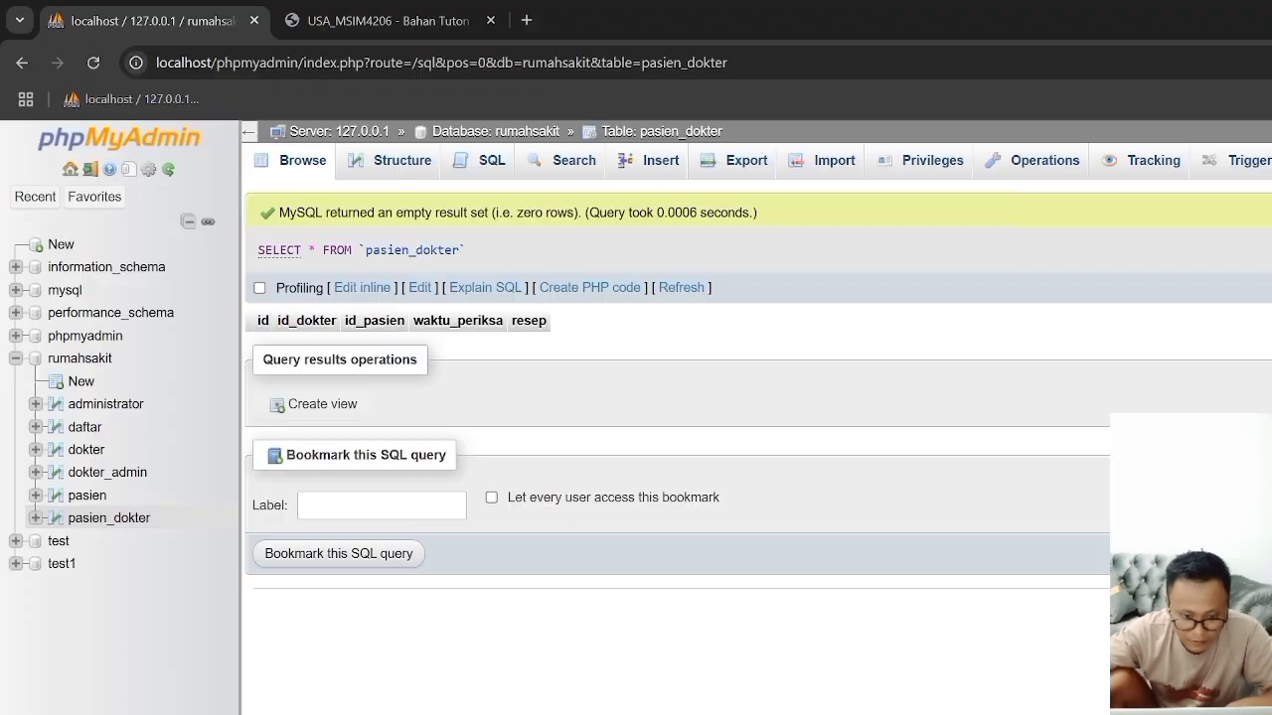
pyautogui.click(87, 496)
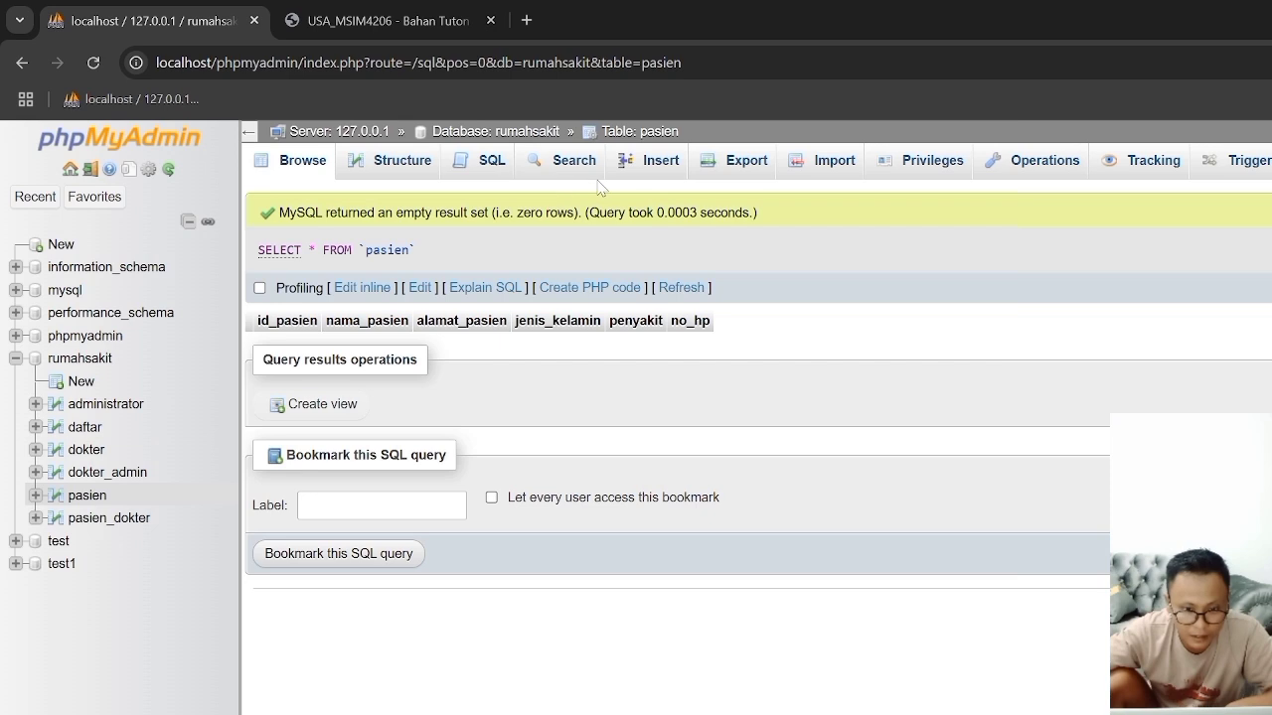
pyautogui.click(664, 165)
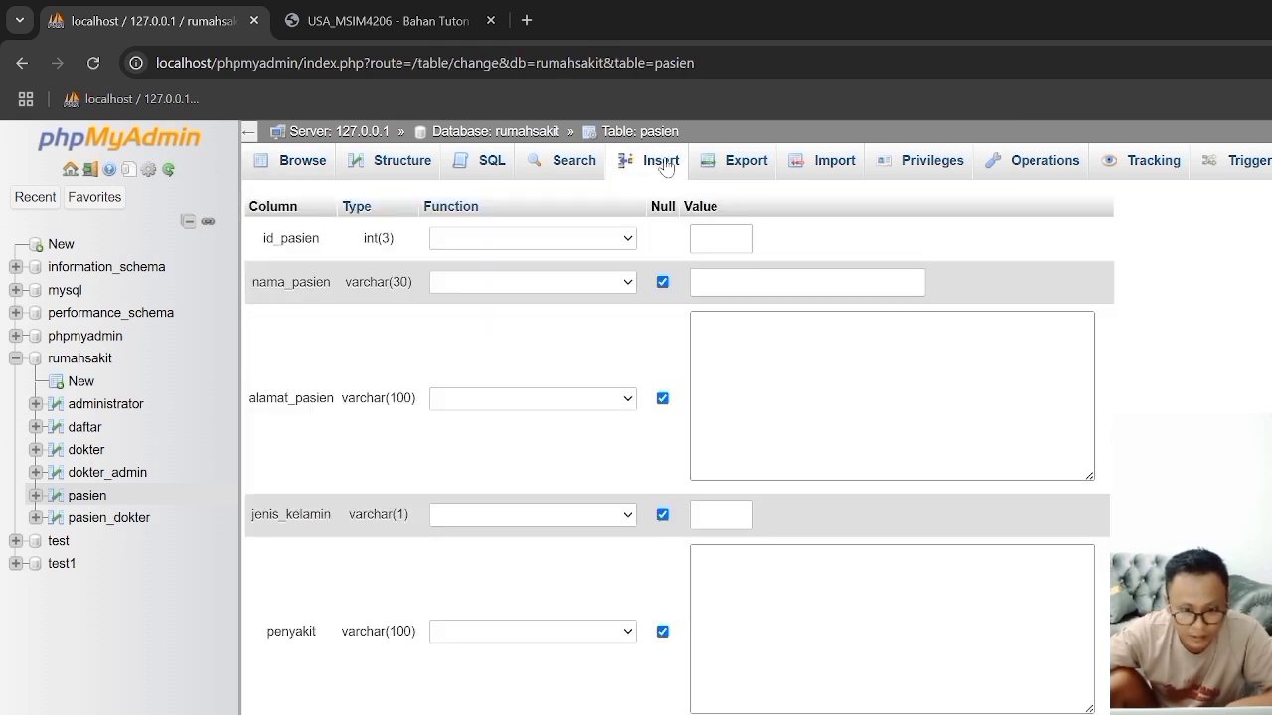
pyautogui.click(486, 169)
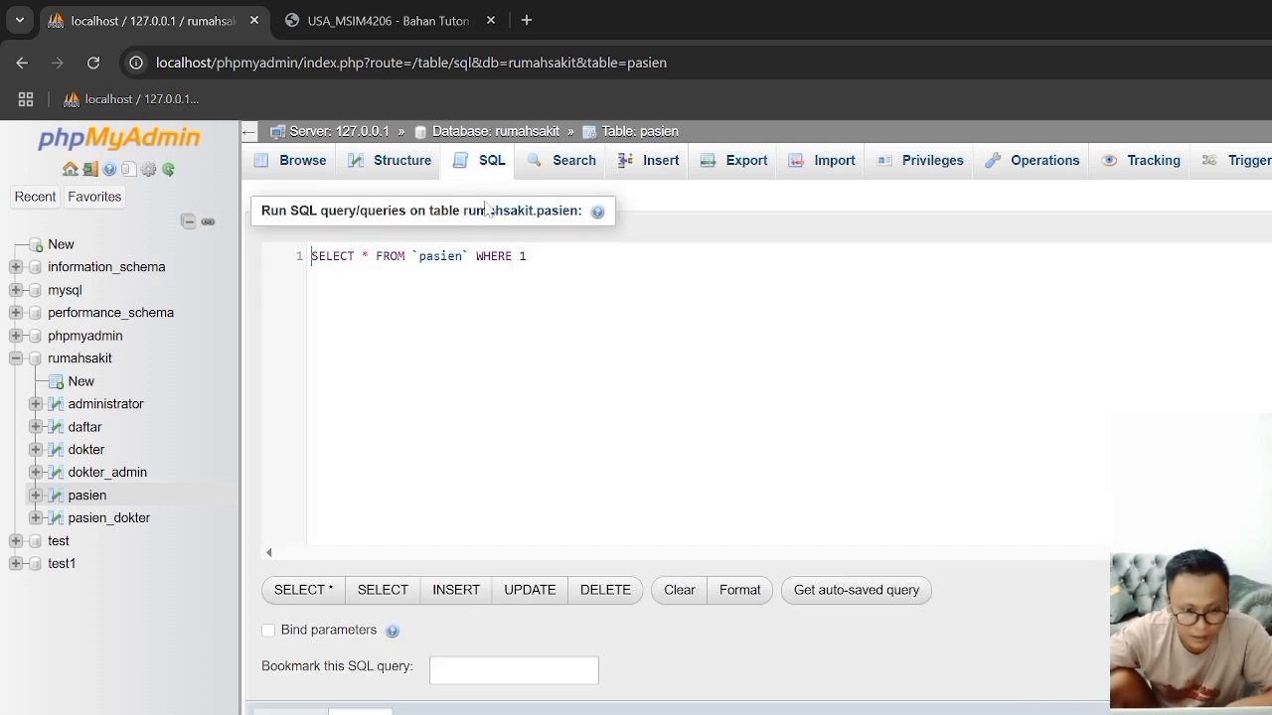
pyautogui.click(658, 159)
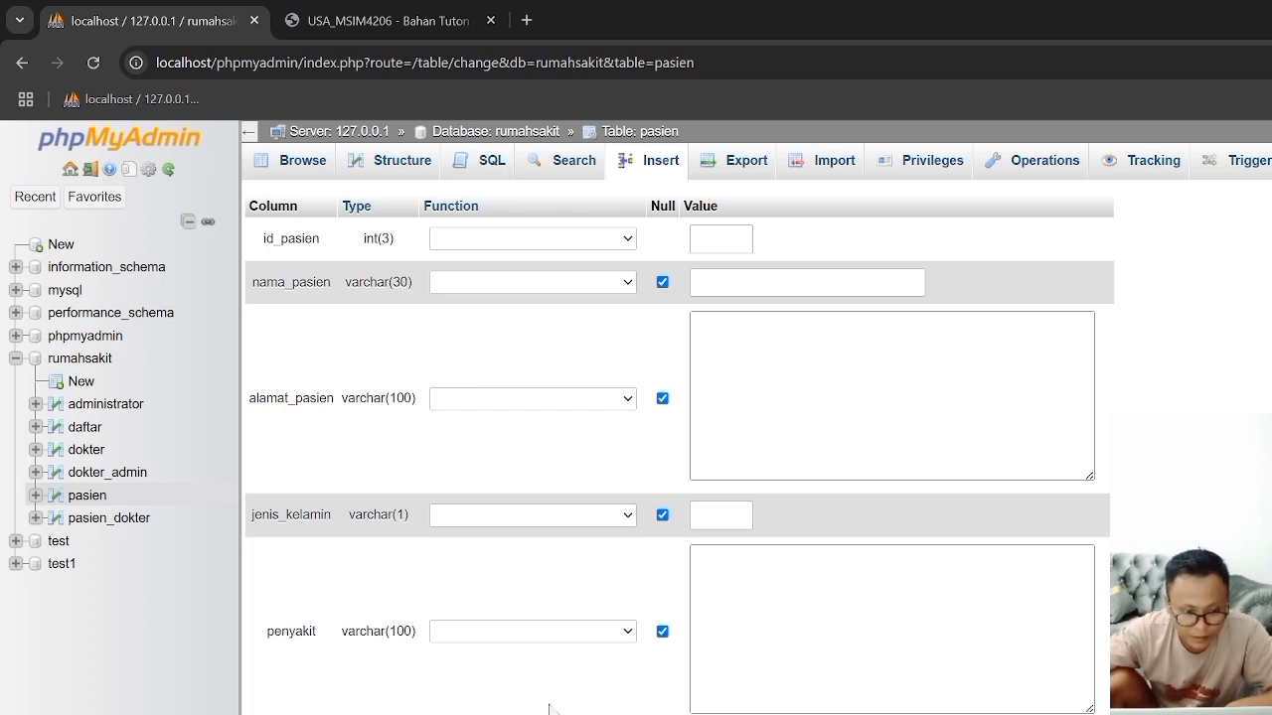
pyautogui.hotkey('alt', 'Tab')
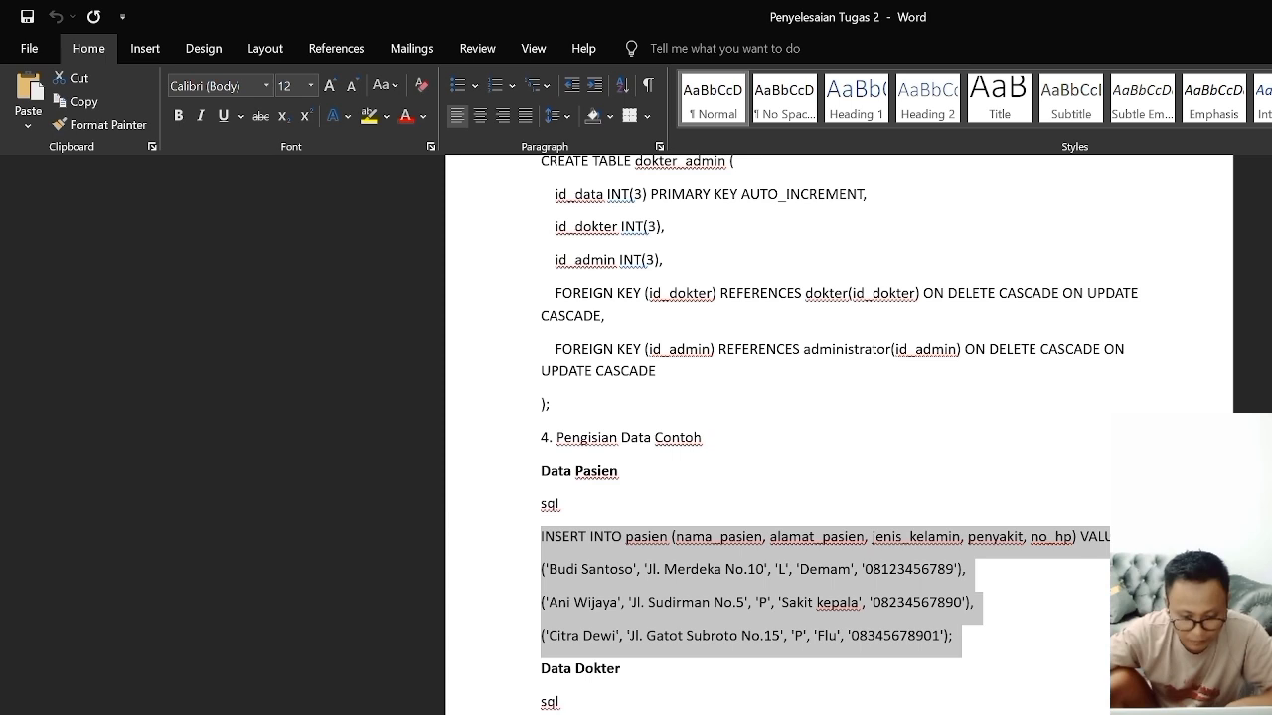
pyautogui.hotkey('alt', 'Tab')
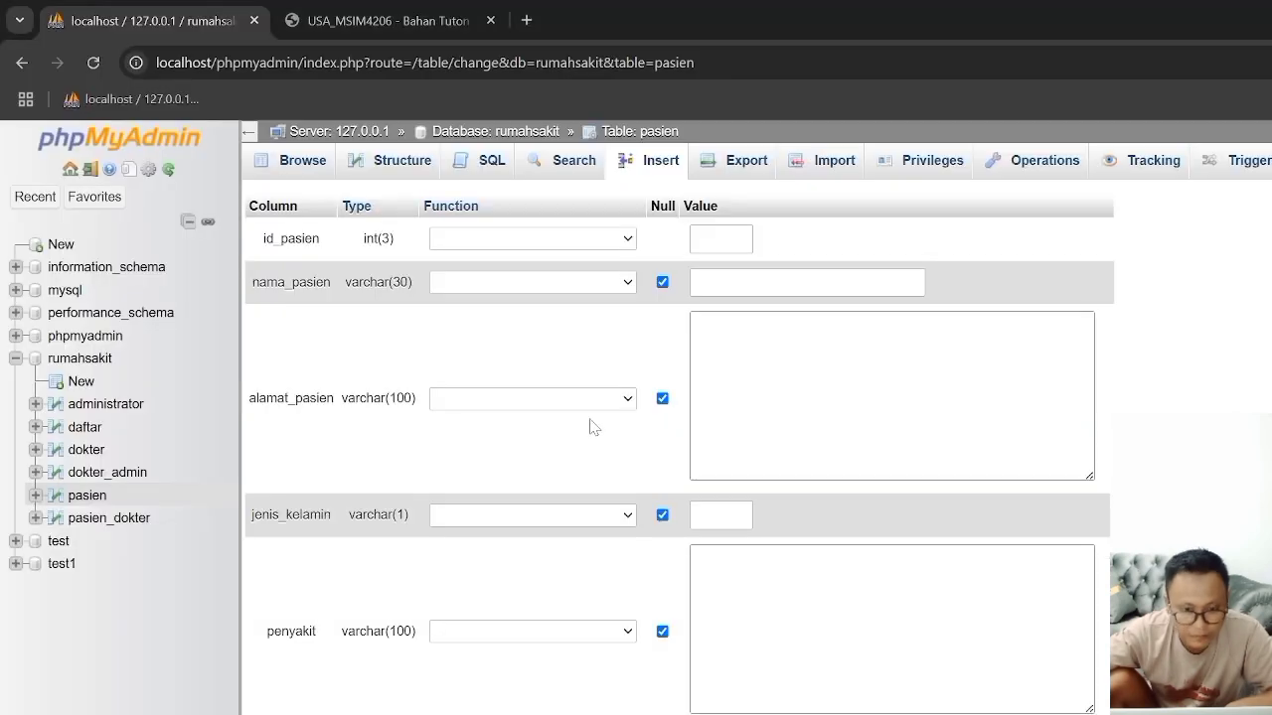
pyautogui.click(467, 164)
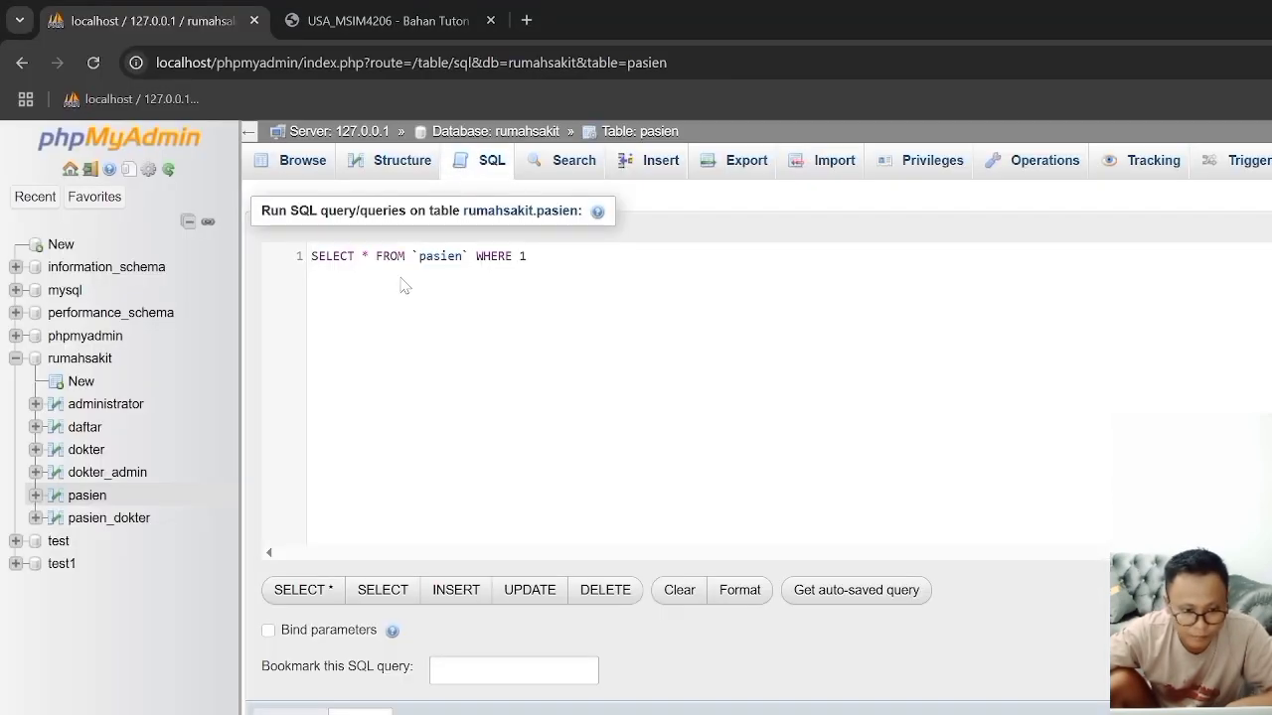
# Step: Replace the default SELECT query with the copied INSERT INTO pasien statement, run it, and browse the pasien table's rows
pyautogui.hotkey('ctrl', 'a')
pyautogui.rightClick(397, 278)
pyautogui.press('Escape')
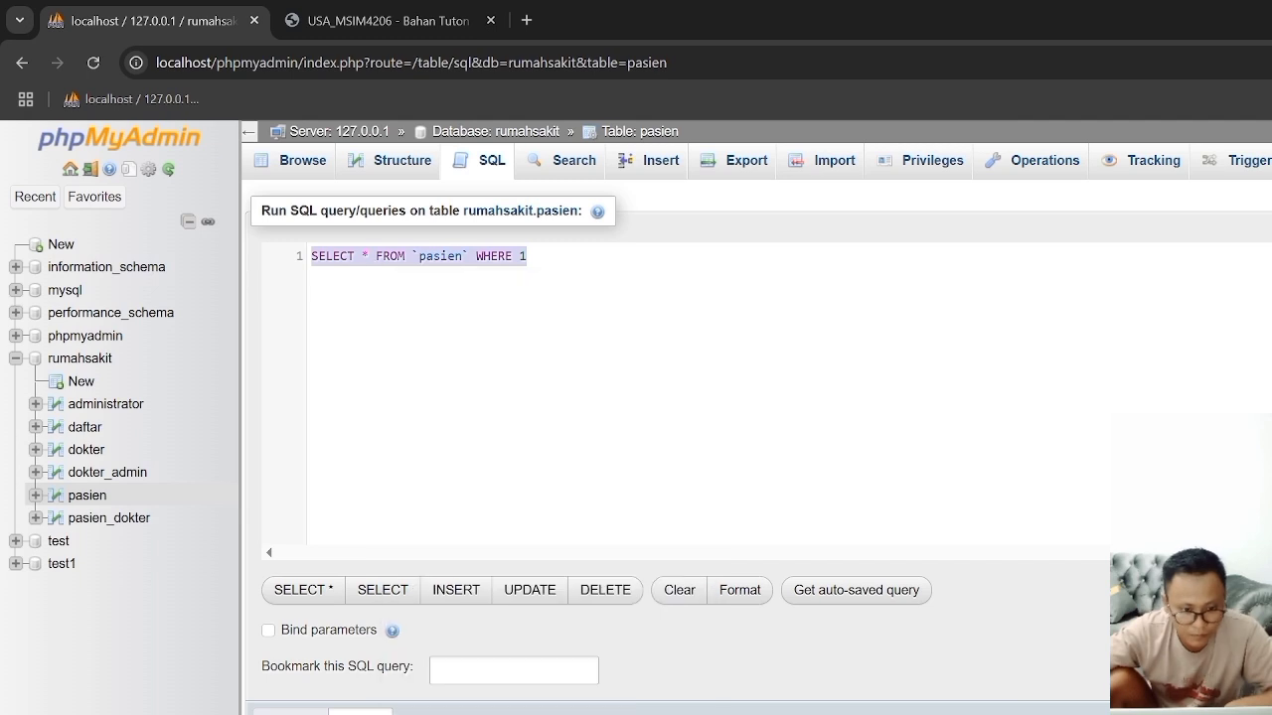
pyautogui.hotkey('ctrl', 'v')
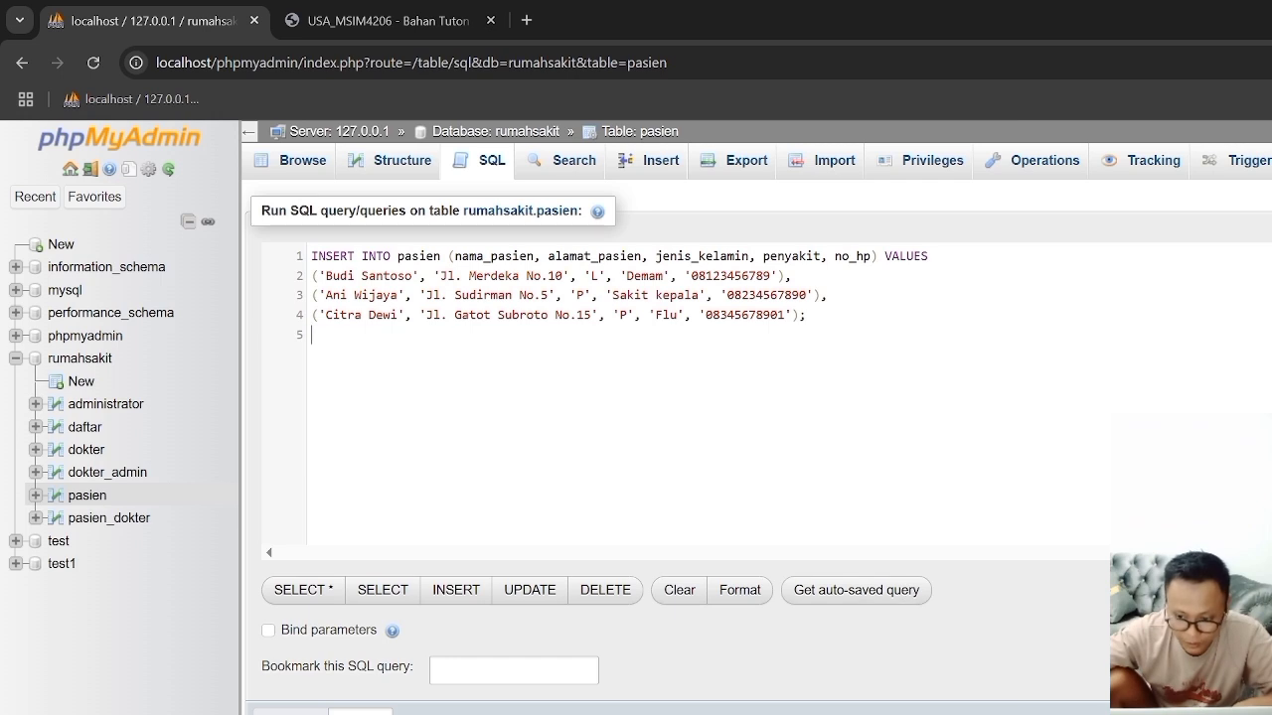
pyautogui.hotkey('ctrl', 'Return')
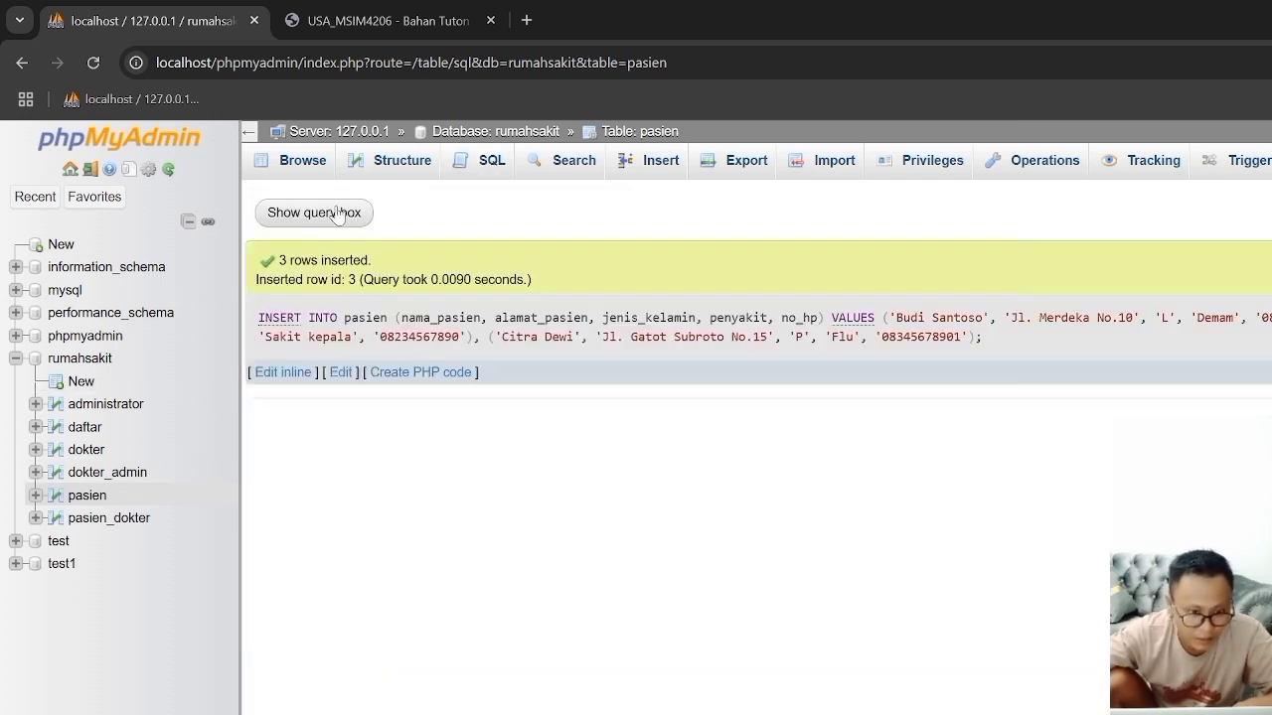
pyautogui.click(291, 167)
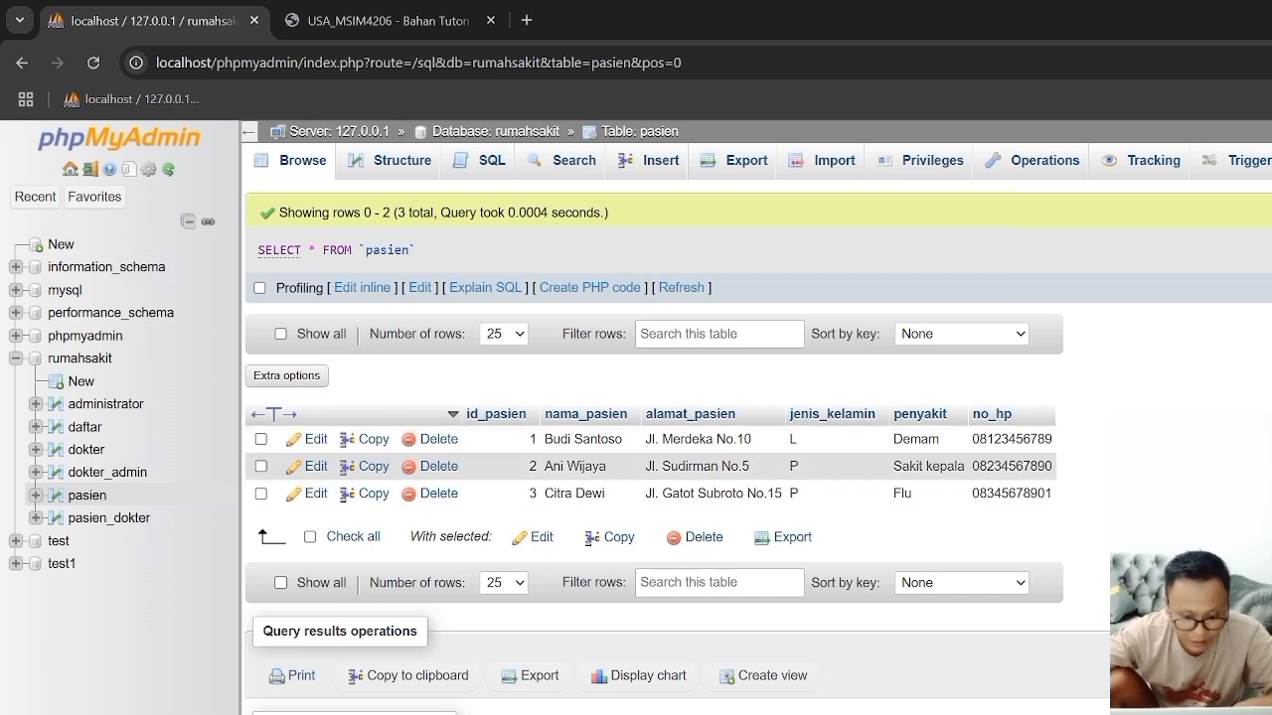
# Step: Switch to Word and copy the complete INSERT INTO dokter statement with its value rows under Data Dokter
pyautogui.hotkey('alt', 'Tab')
pyautogui.scroll(-5, 838, 427)
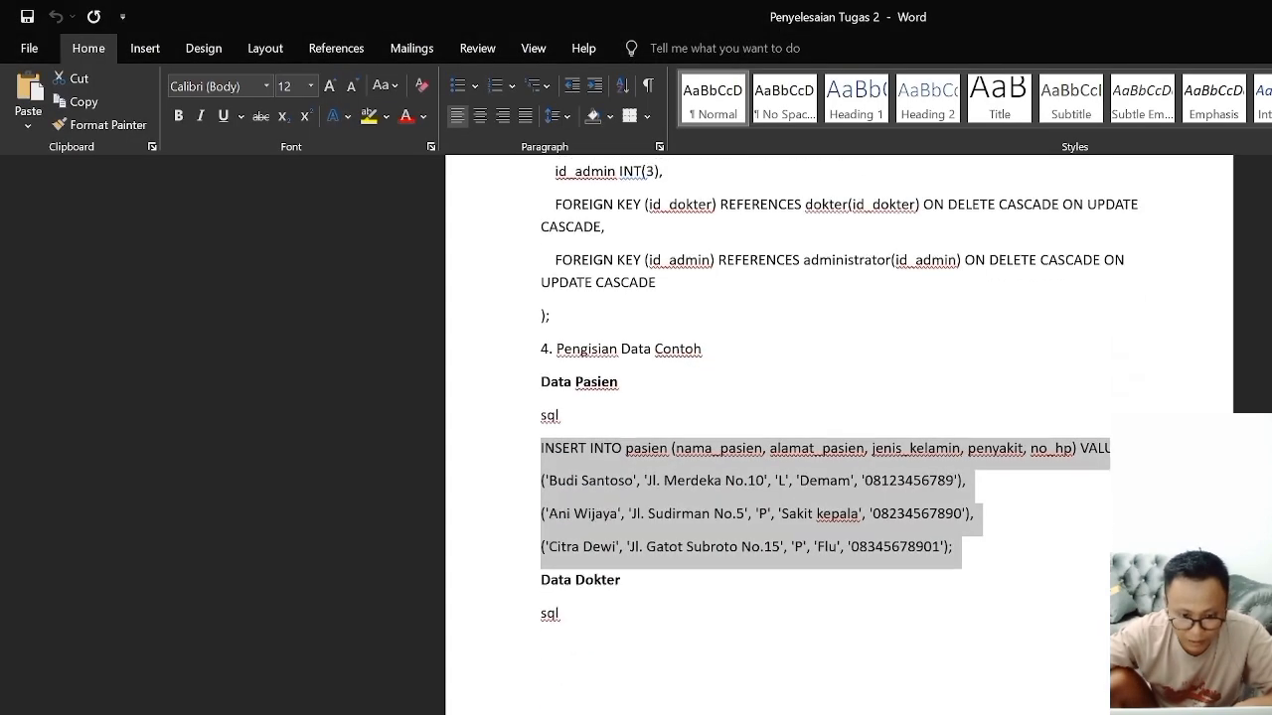
pyautogui.scroll(-1, 499, 318)
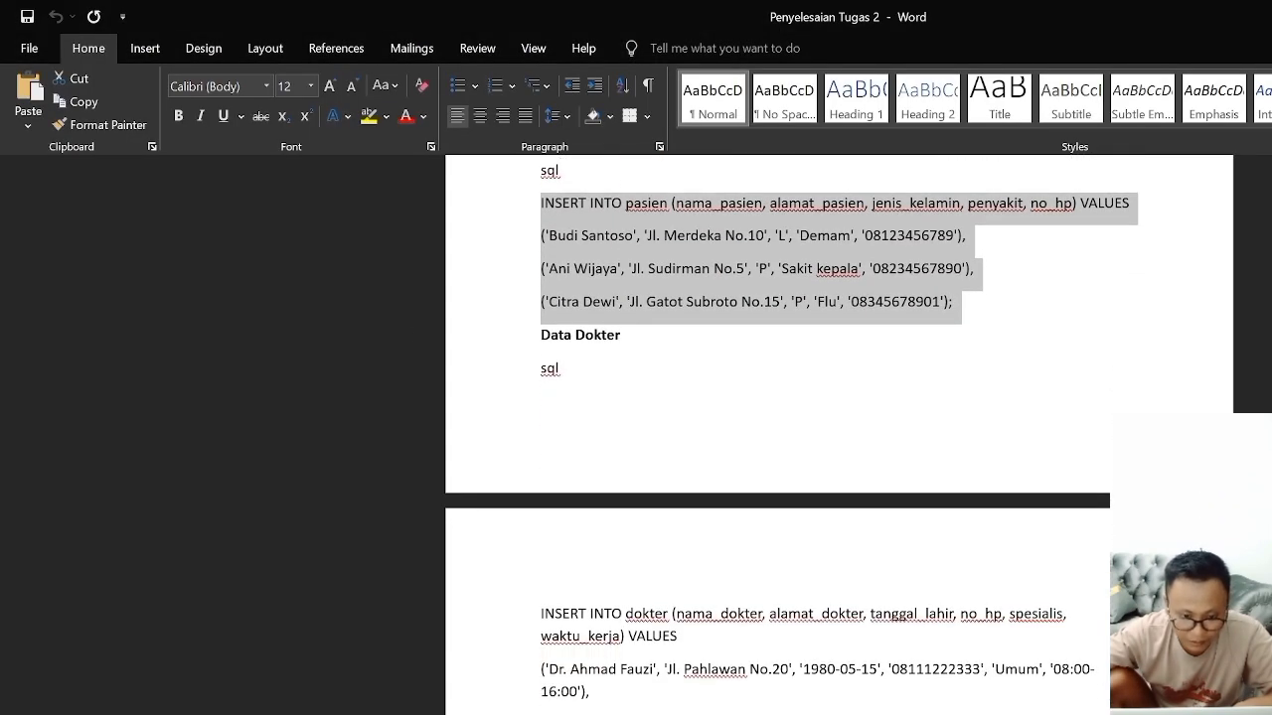
pyautogui.moveTo(544, 614); pyautogui.dragTo(1105, 714)
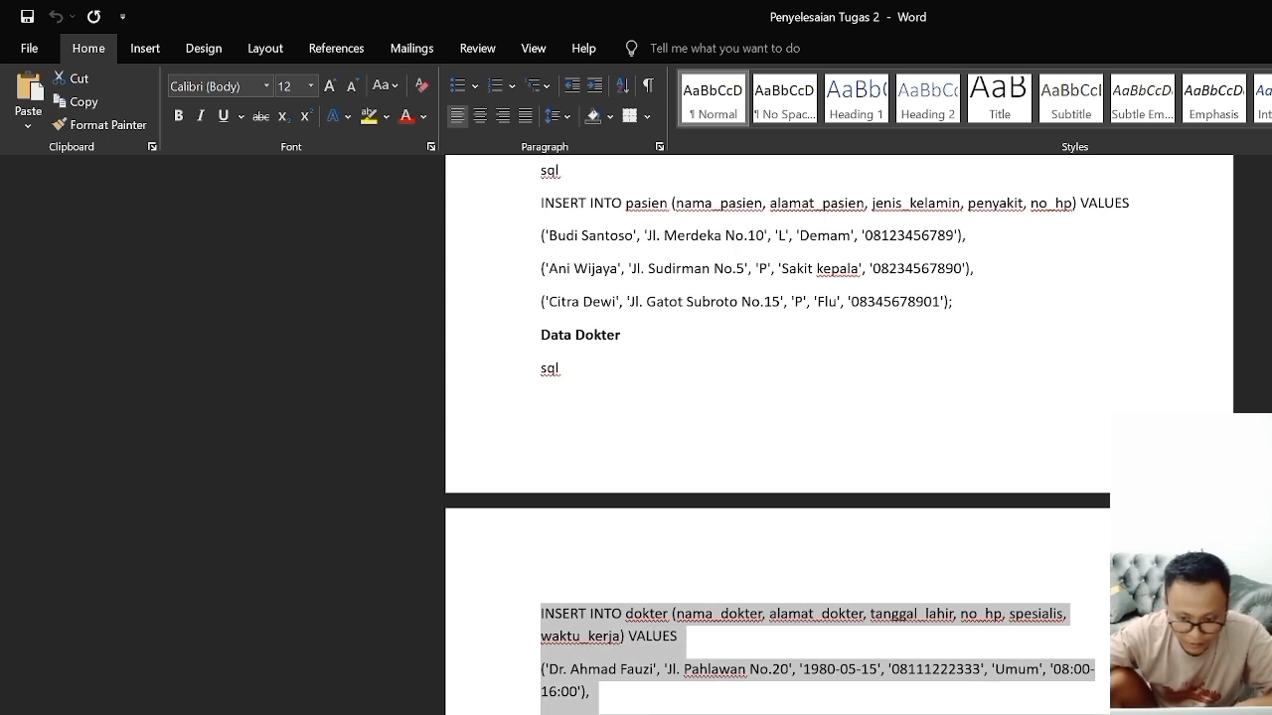
pyautogui.rightClick(564, 613)
pyautogui.click(604, 685)
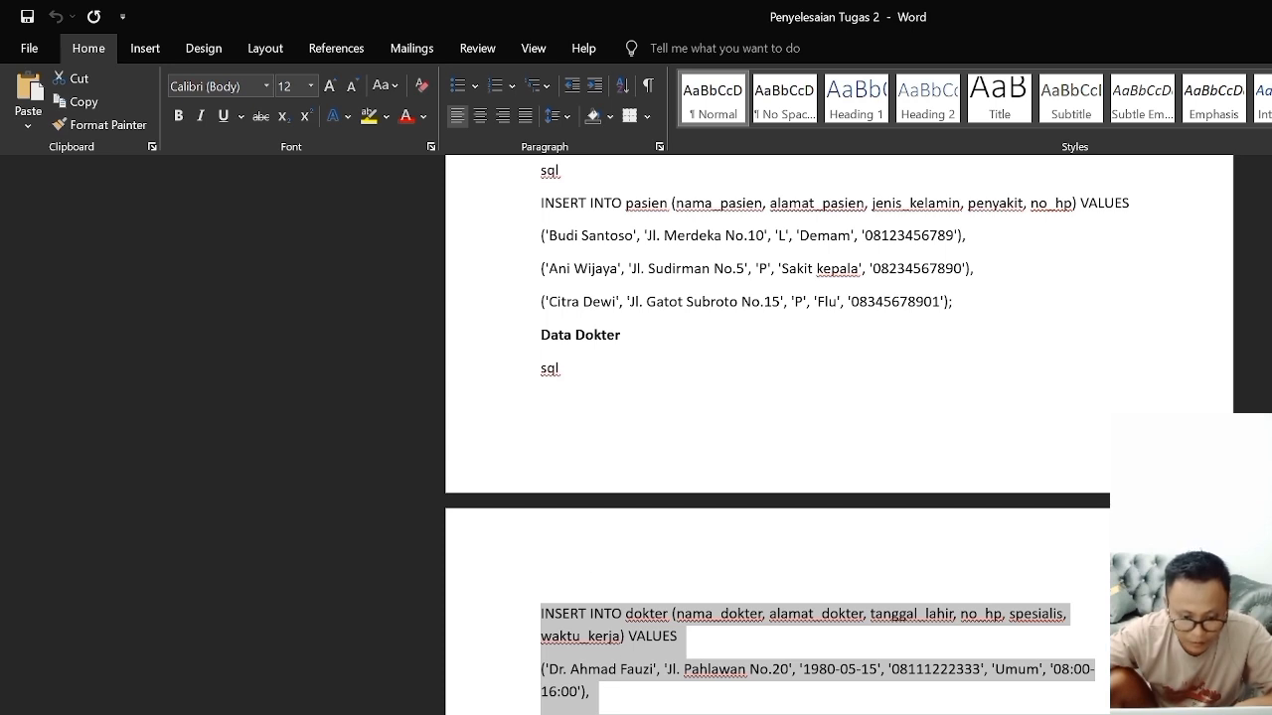
# Step: Switch to Chrome, run the copied INSERT statement in place of the dokter table's default SQL query, and browse the table's rows
pyautogui.hotkey('alt', 'Tab')
pyautogui.click(86, 450)
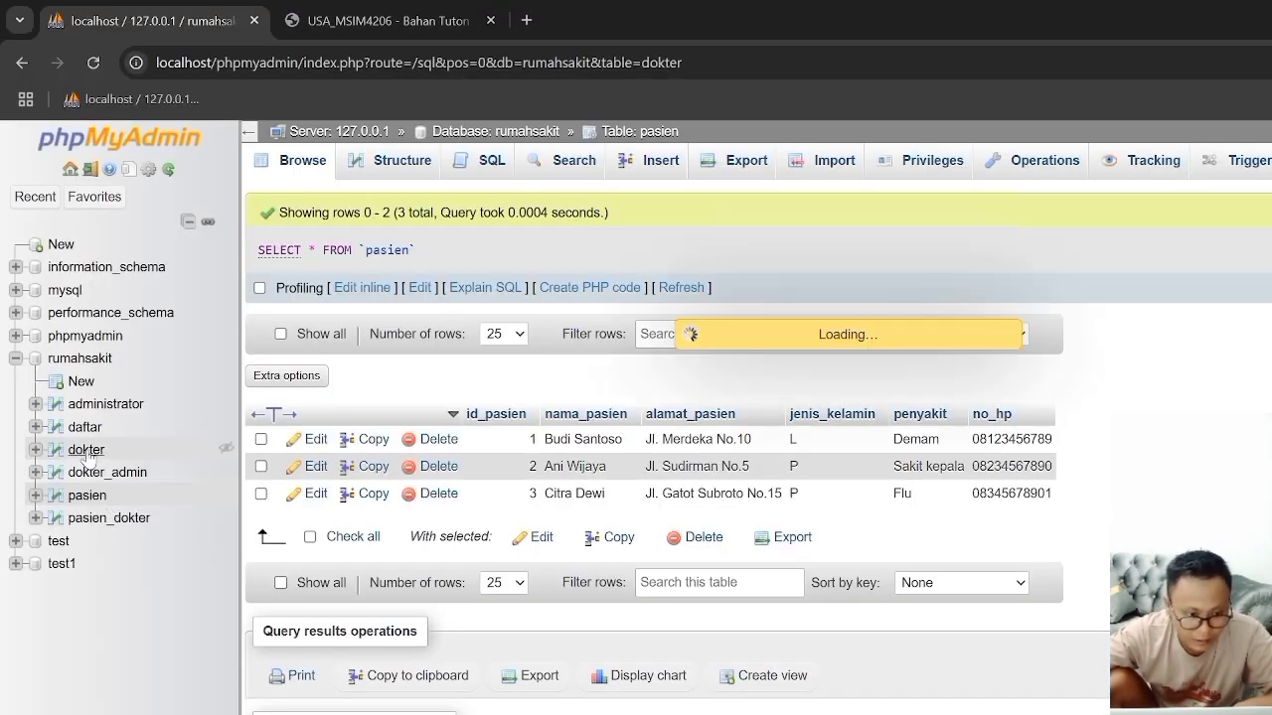
pyautogui.click(471, 166)
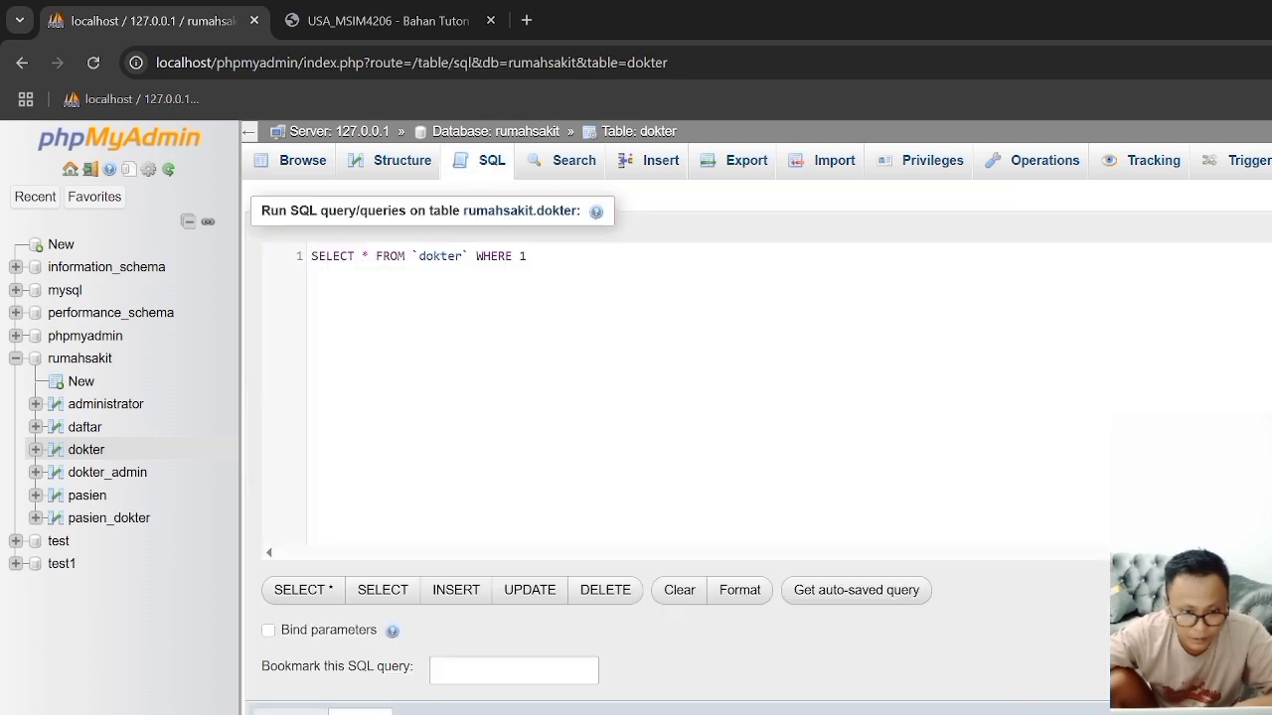
pyautogui.moveTo(561, 284); pyautogui.dragTo(285, 268)
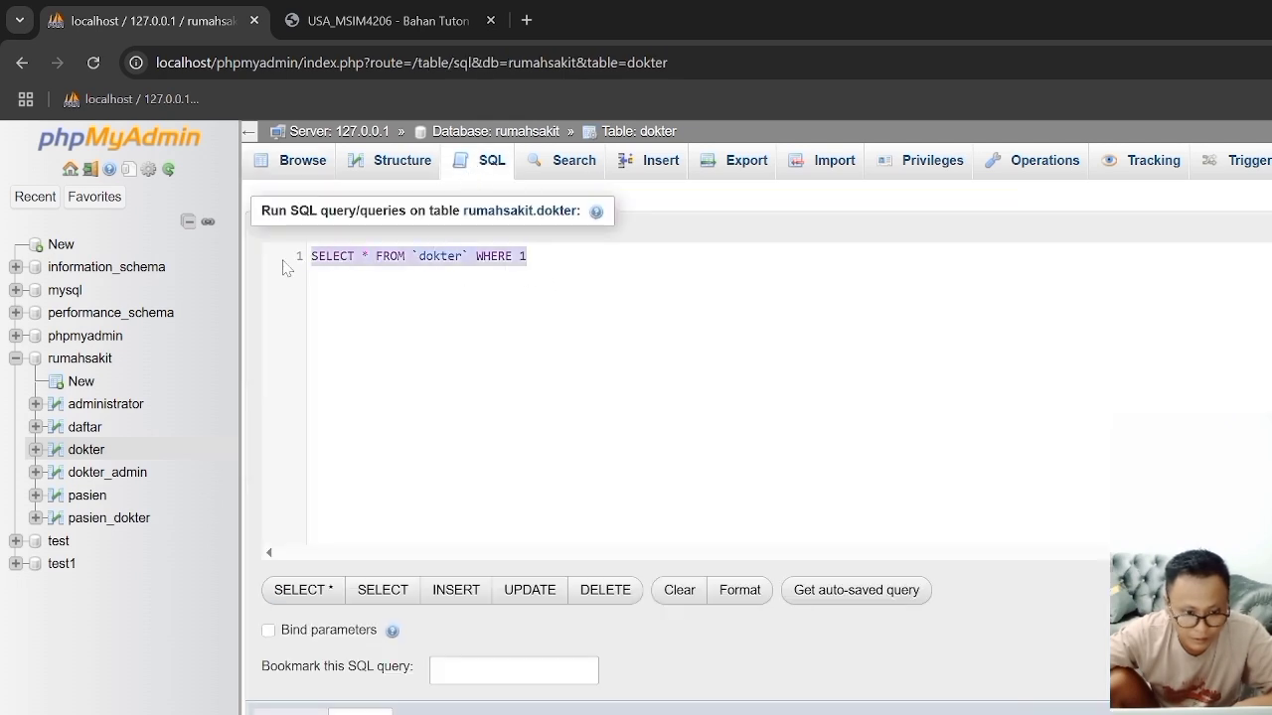
pyautogui.hotkey('ctrl', 'v')
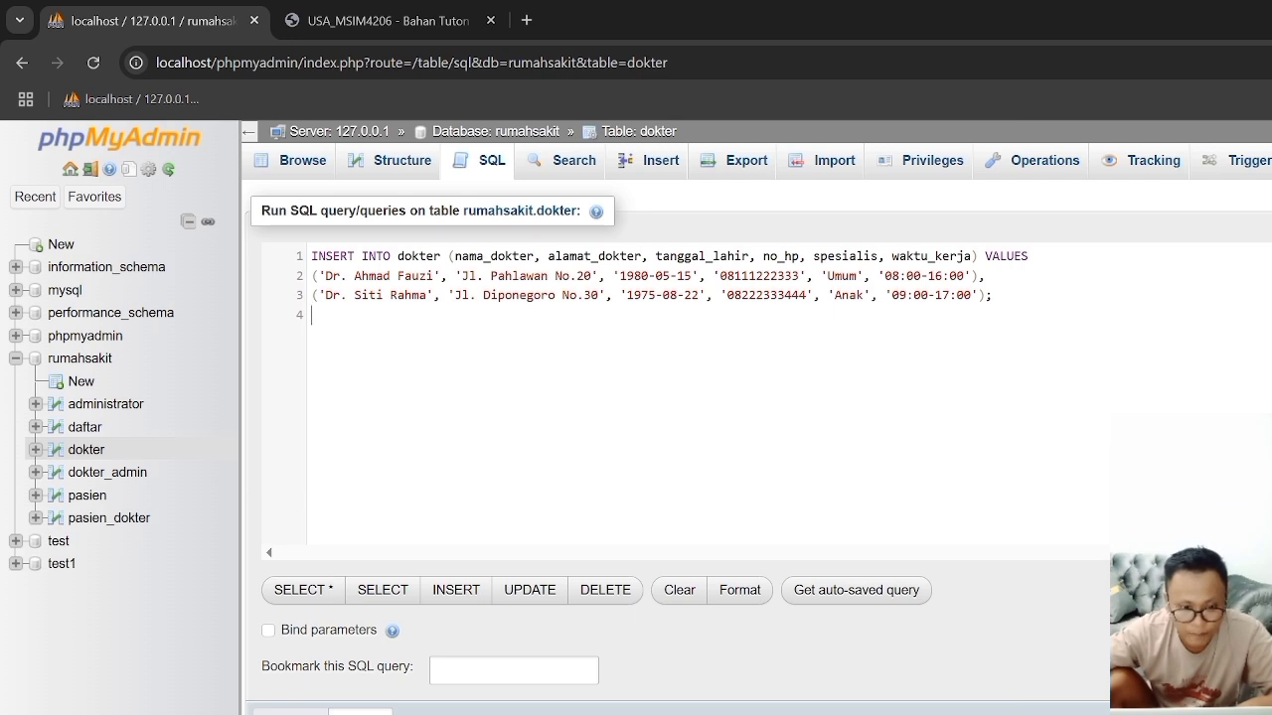
pyautogui.hotkey('ctrl', 'Return')
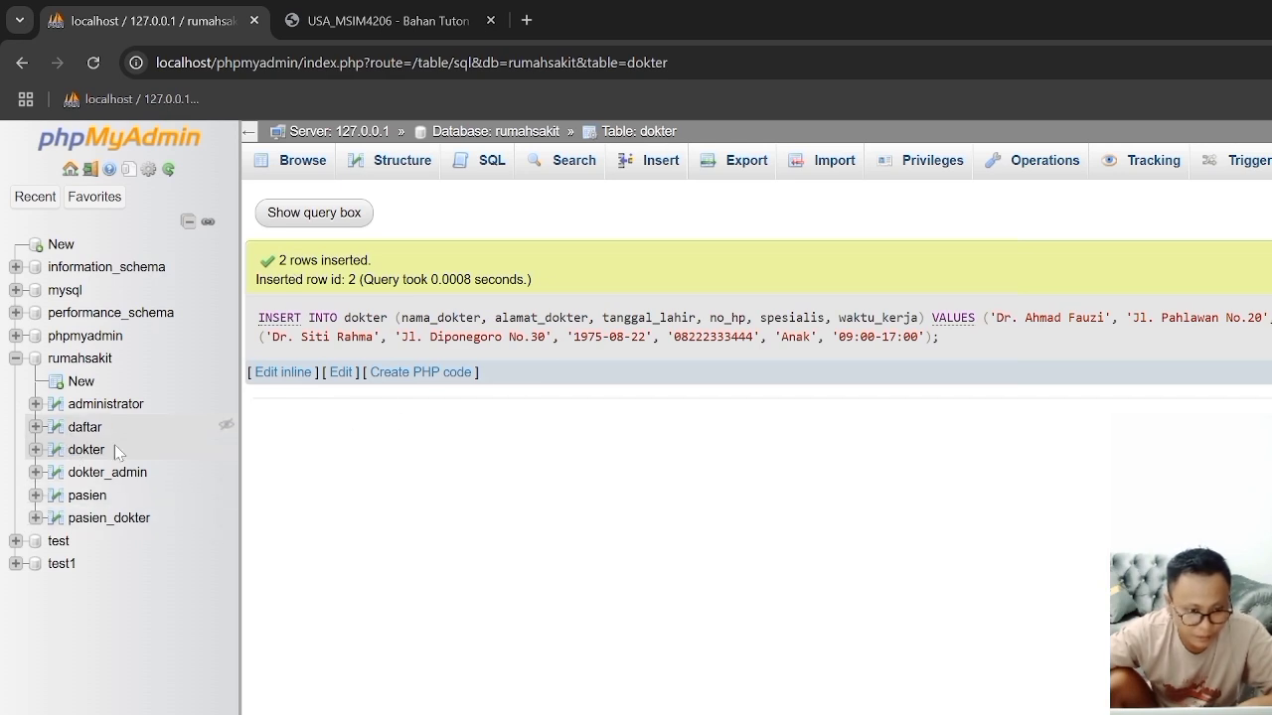
pyautogui.click(308, 167)
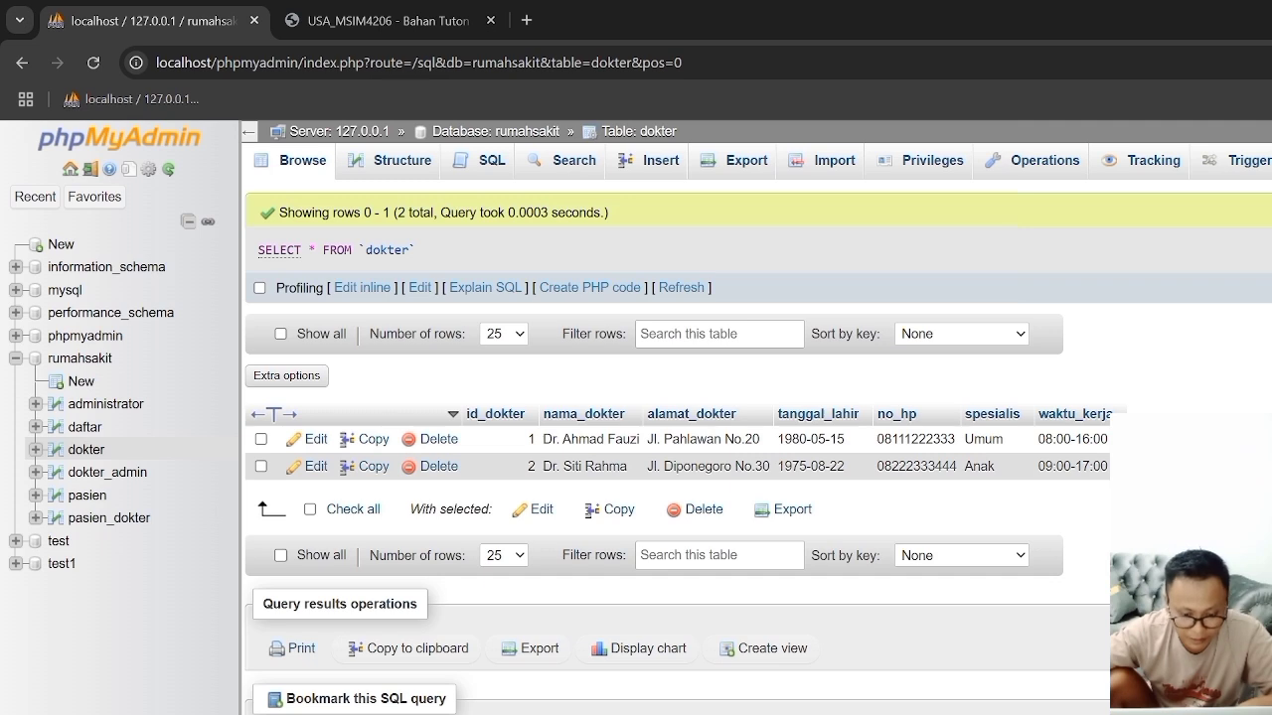
# Step: Switch to Word and copy the INSERT INTO administrator statement with the Admin 1 and Admin 2 rows under Data Administrator
pyautogui.hotkey('alt', 'Tab')
pyautogui.scroll(-5, 781, 653)
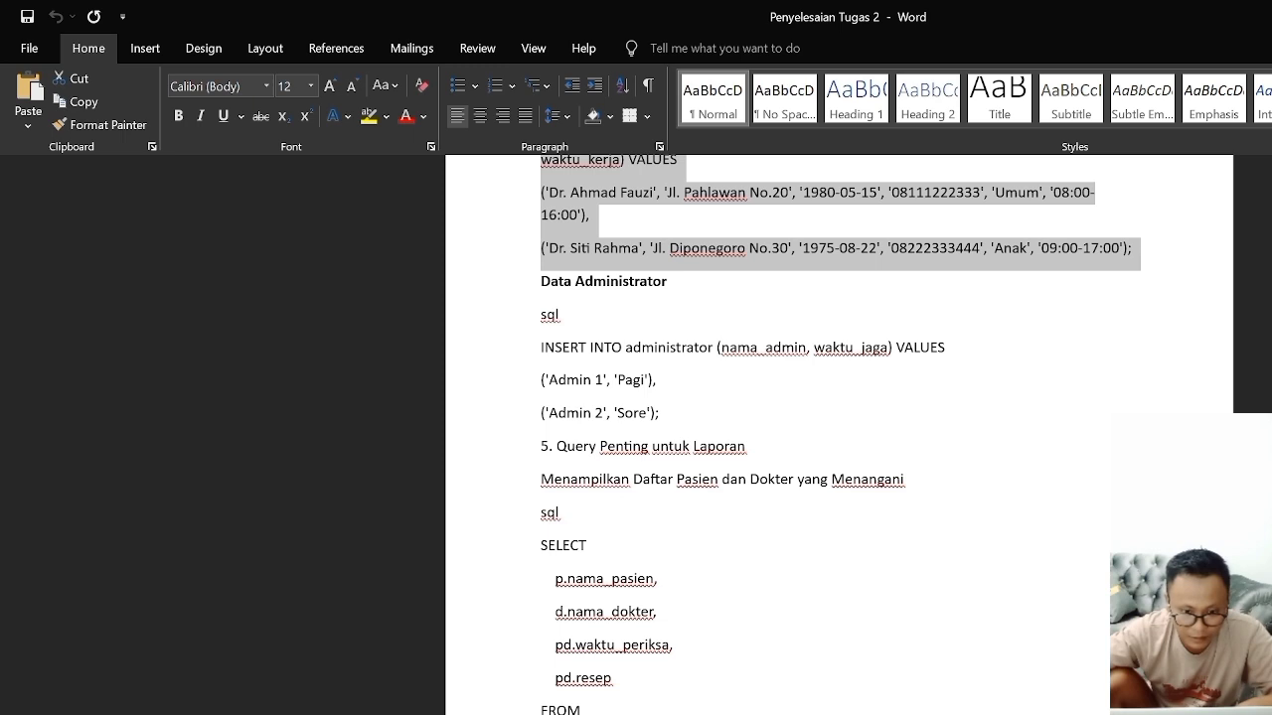
pyautogui.moveTo(540, 346); pyautogui.dragTo(695, 417)
pyautogui.rightClick(629, 409)
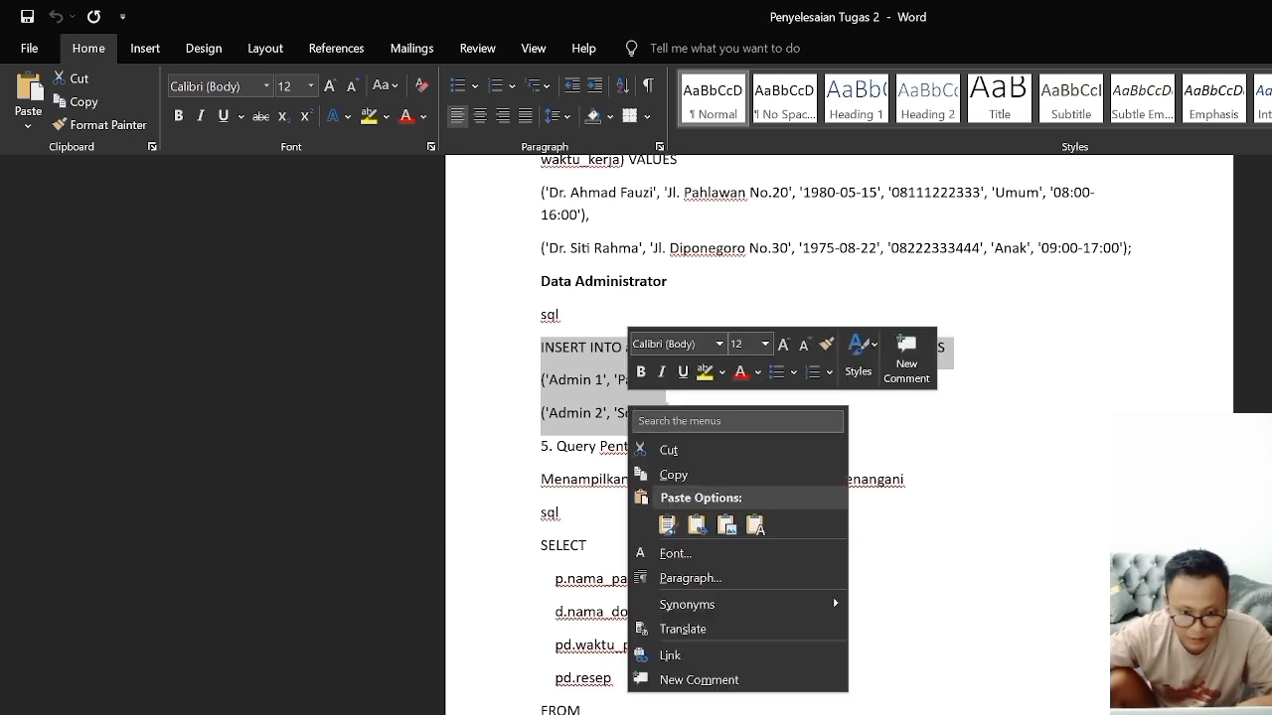
pyautogui.click(671, 476)
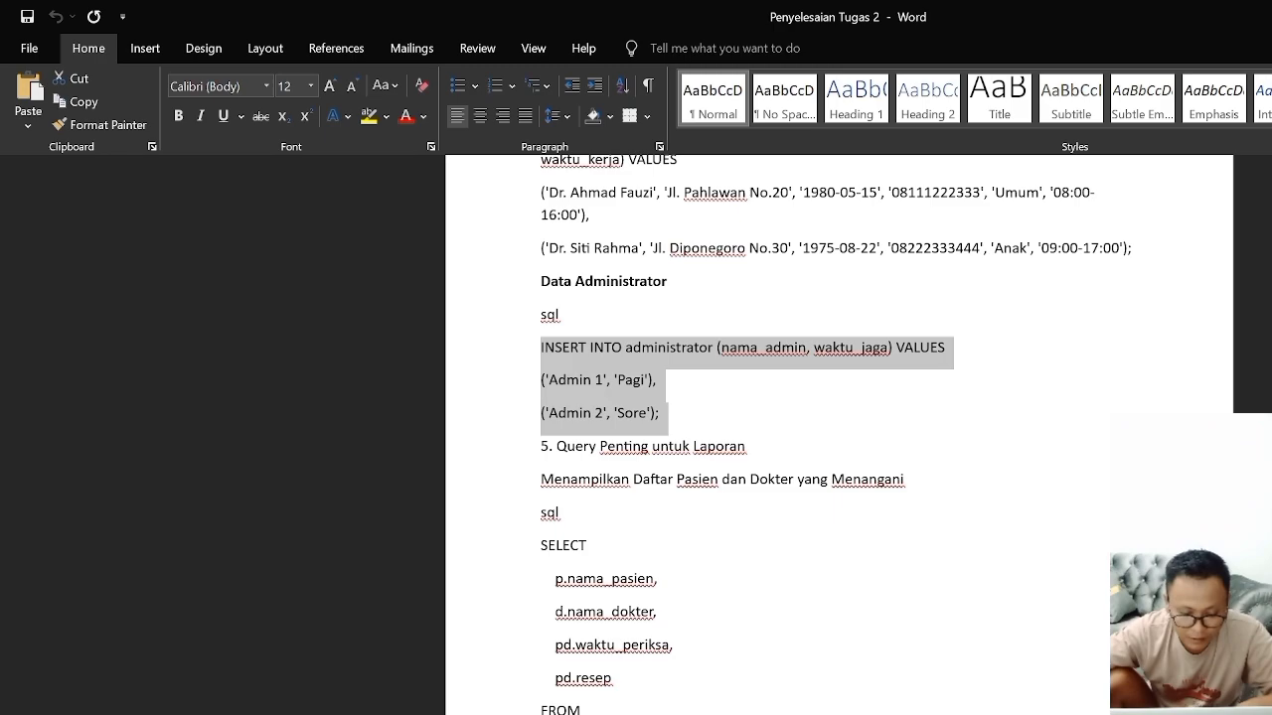
# Step: Switch to Chrome, run the copied INSERT INTO administrator statement in place of the administrator table's default query, and browse its rows
pyautogui.hotkey('alt', 'Tab')
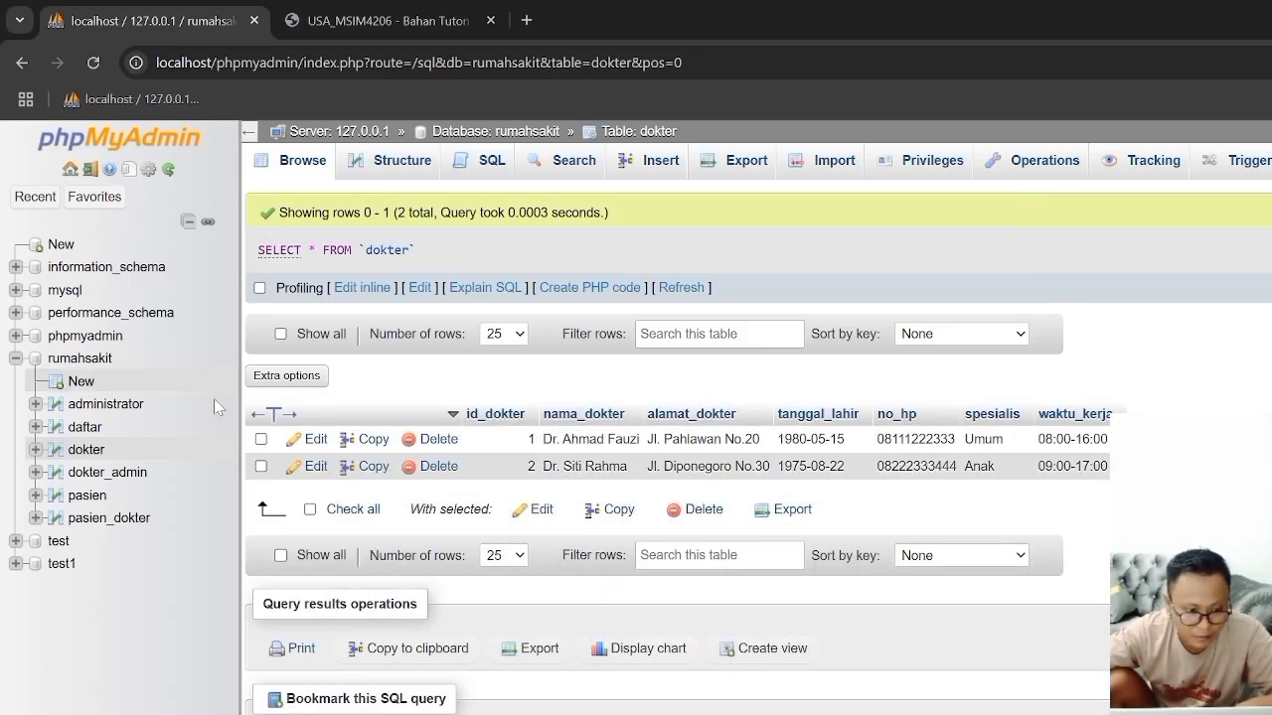
pyautogui.hotkey('alt', 'Tab')
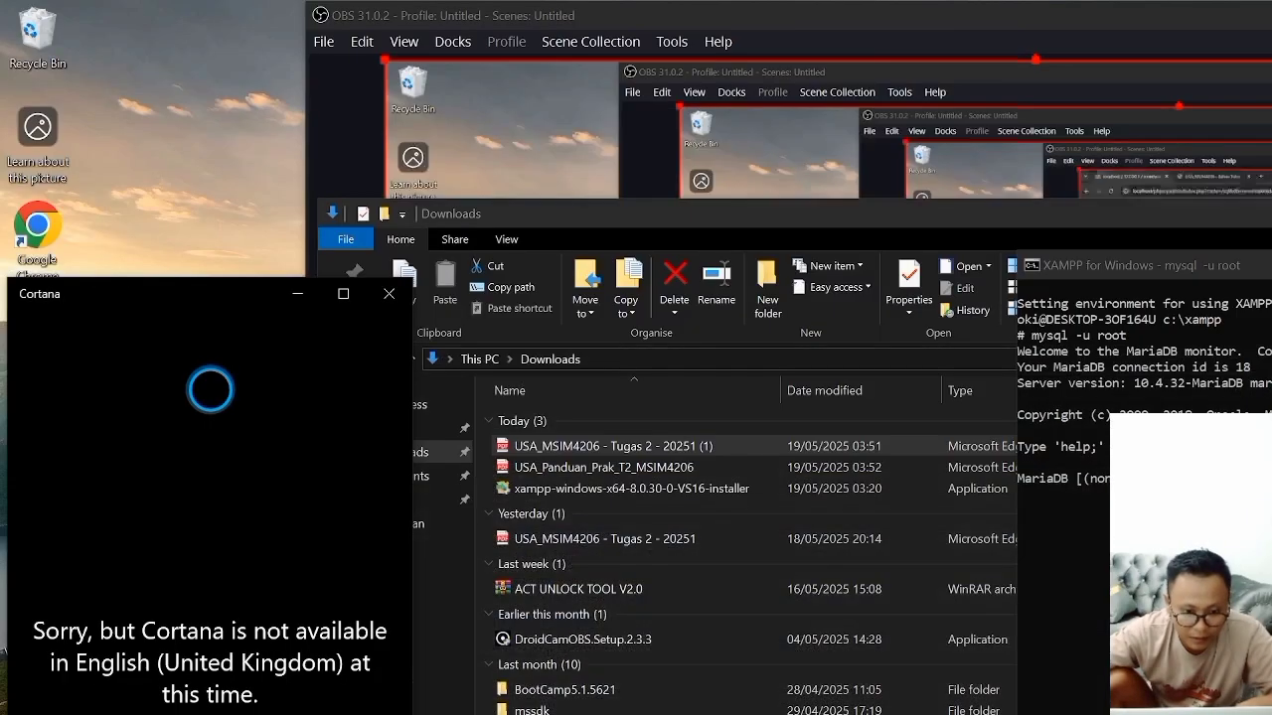
pyautogui.hotkey('alt', 'Tab')
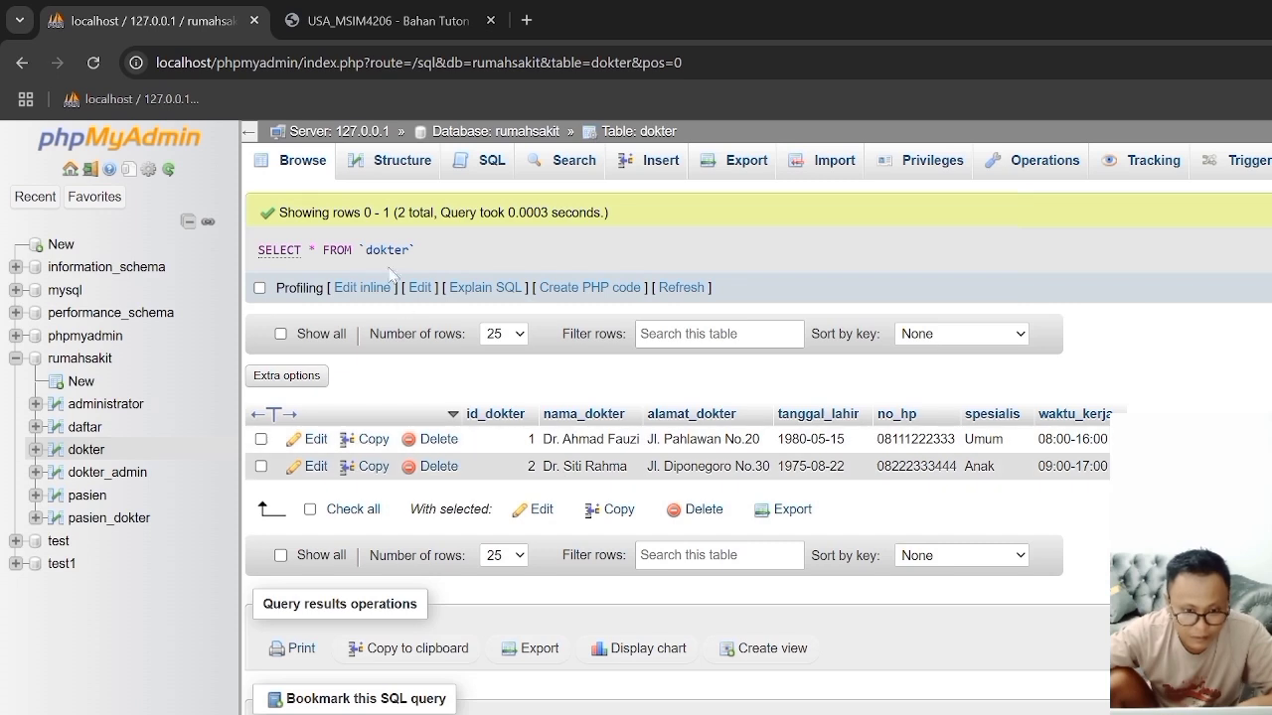
pyautogui.hotkey('alt', 'Tab')
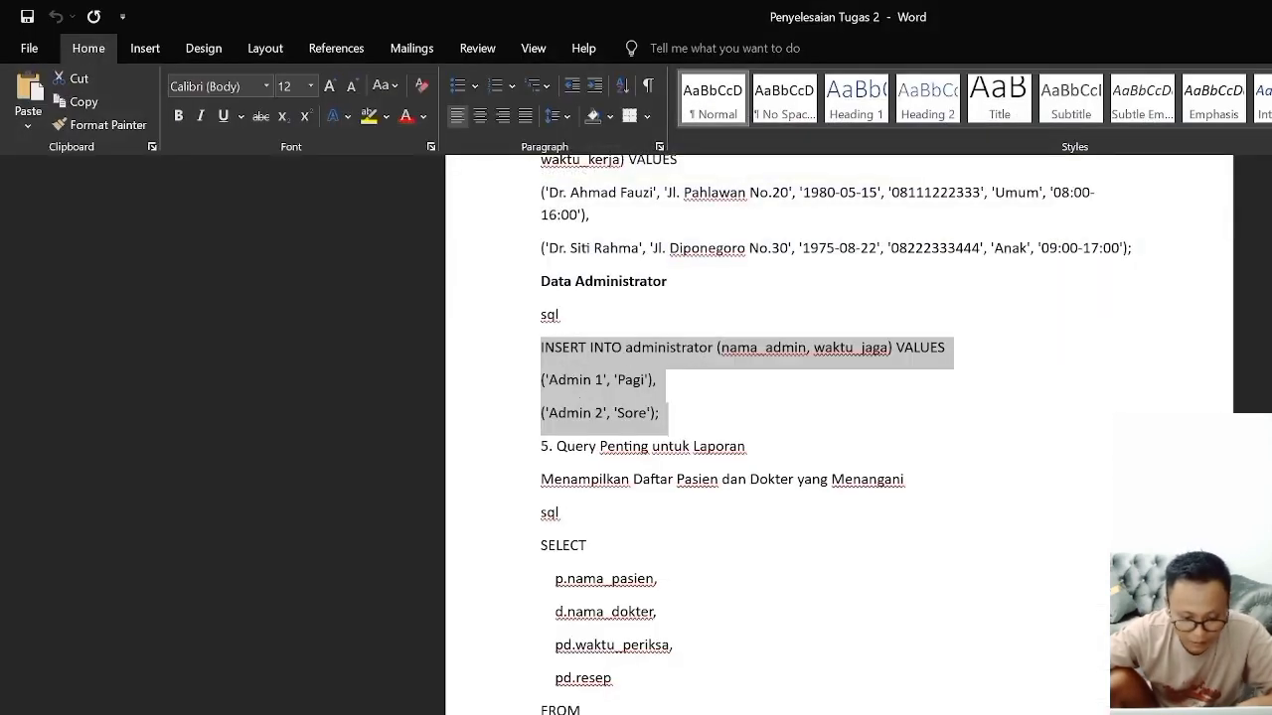
pyautogui.hotkey('alt', 'Tab')
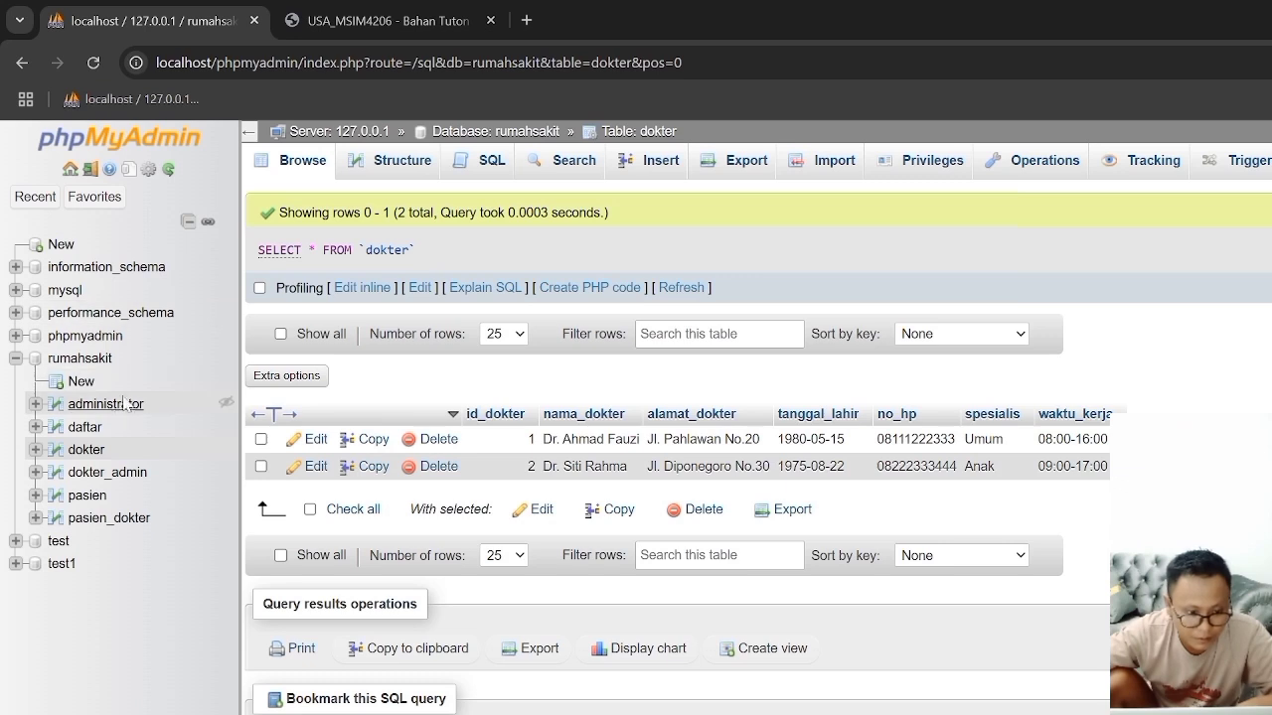
pyautogui.click(105, 405)
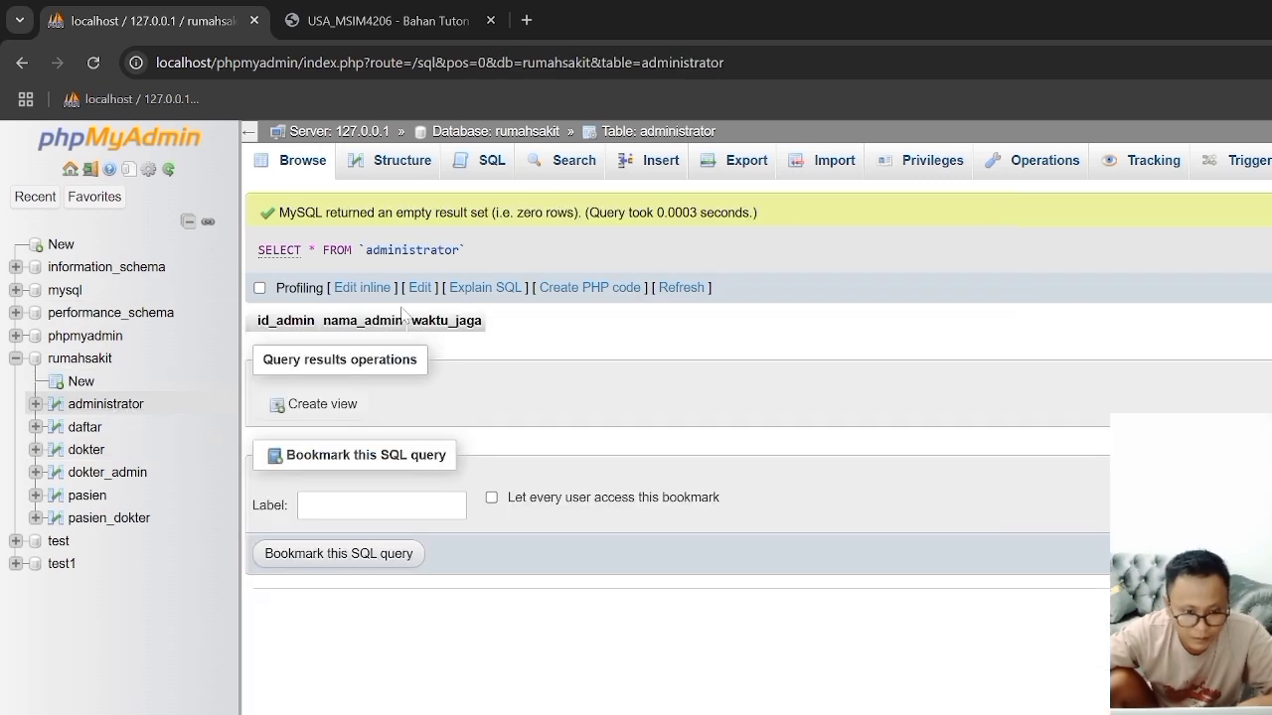
pyautogui.click(482, 163)
pyautogui.click(432, 289)
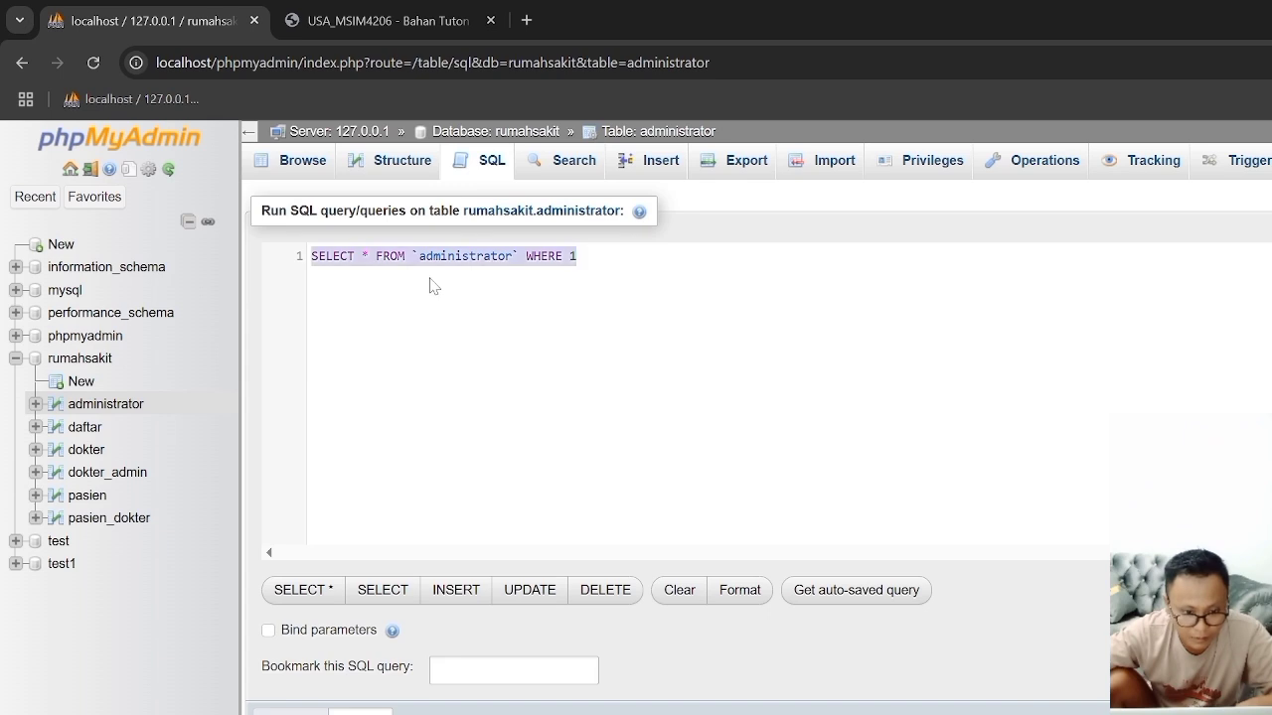
pyautogui.hotkey('ctrl', 'v')
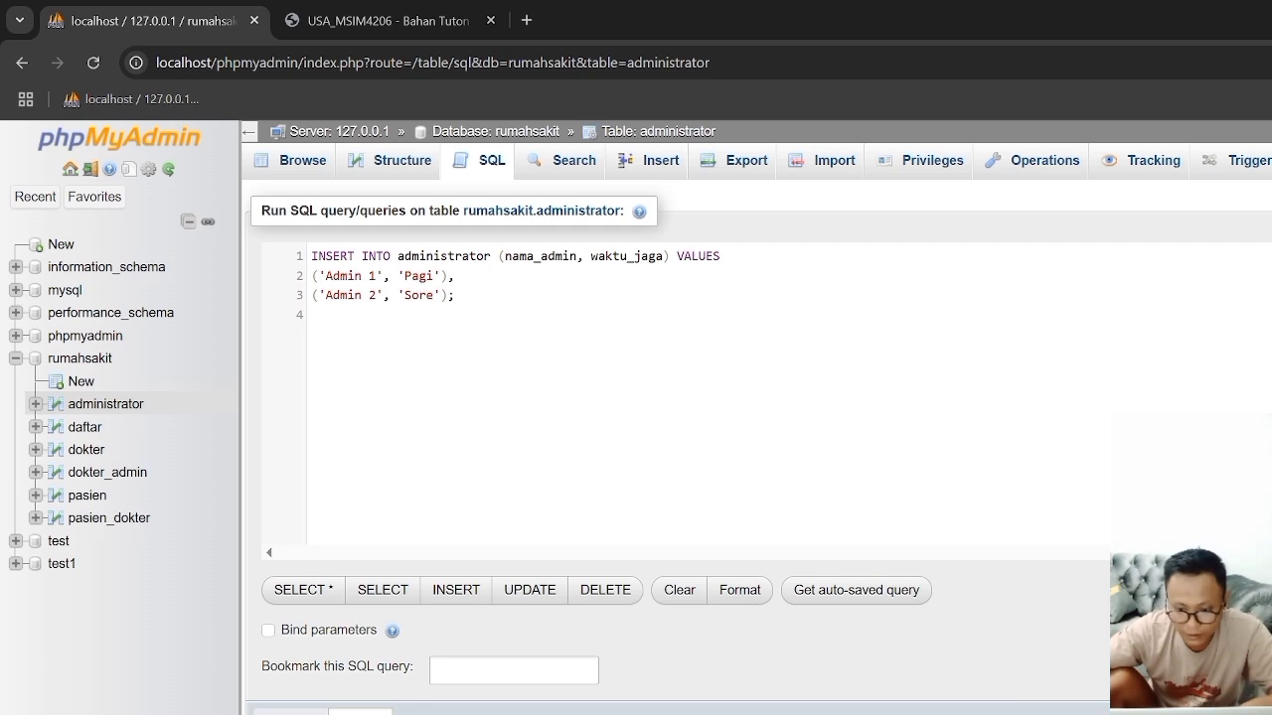
pyautogui.hotkey('ctrl', 'Return')
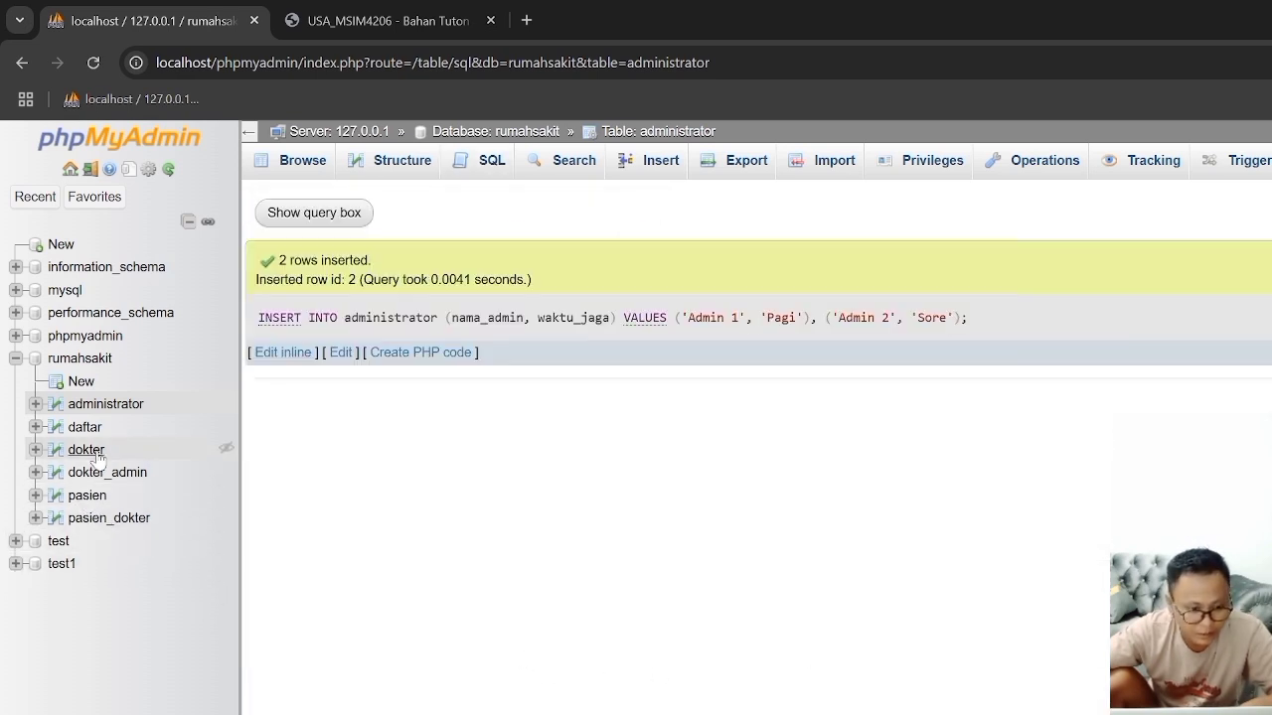
pyautogui.click(298, 161)
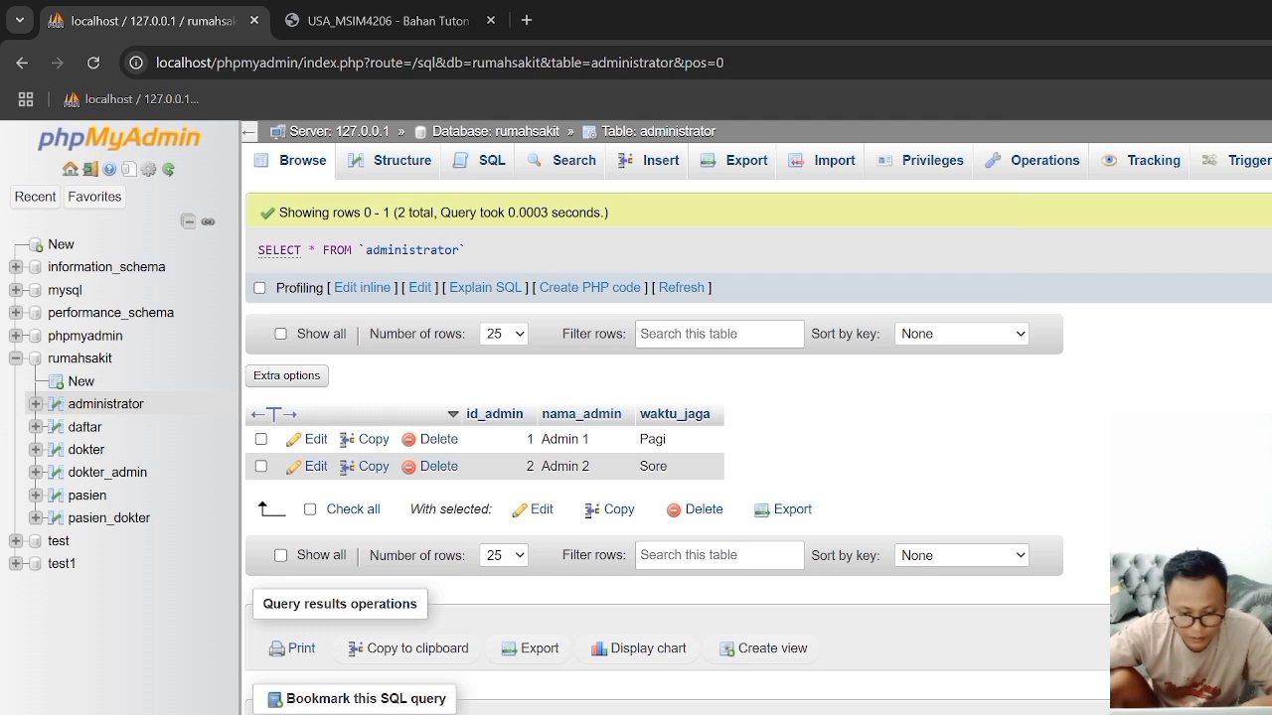
# Step: Check the section after Data Administrator in Word, and in Chrome inspect the administrator and dokter table structures and the daftar table's columns
pyautogui.hotkey('alt', 'Tab')
pyautogui.scroll(-1, 835, 434)
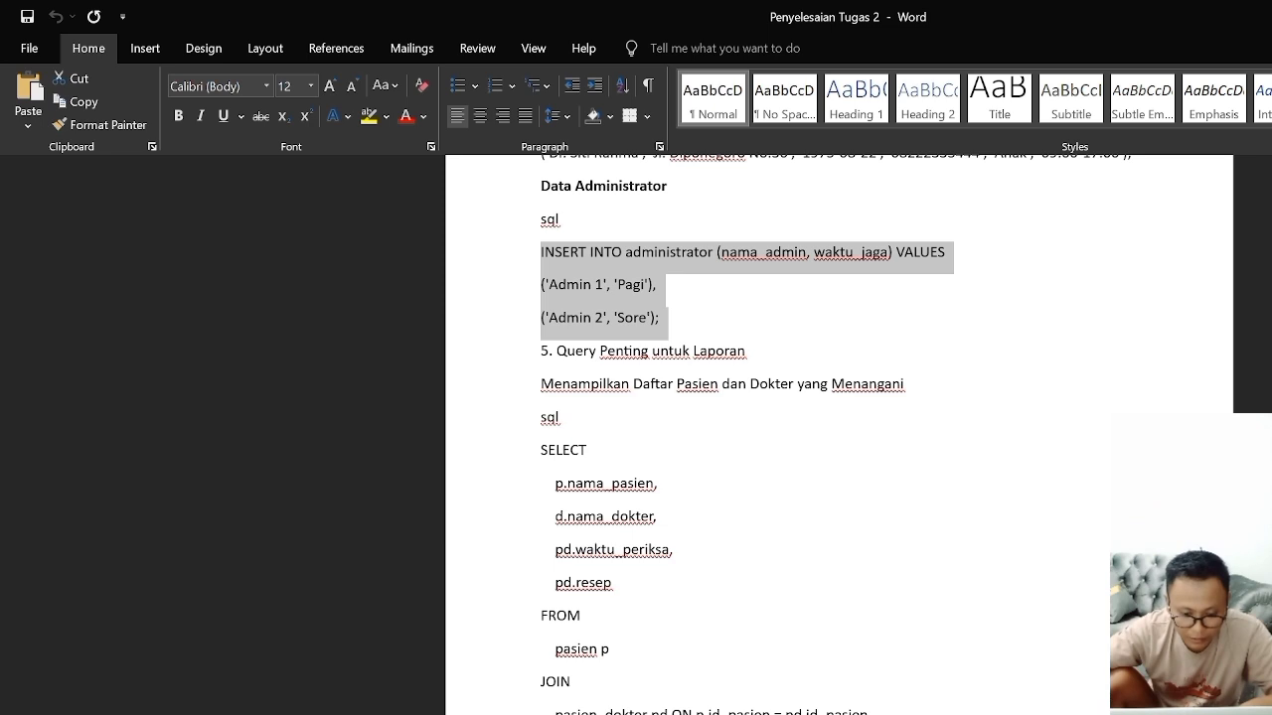
pyautogui.hotkey('alt', 'Tab')
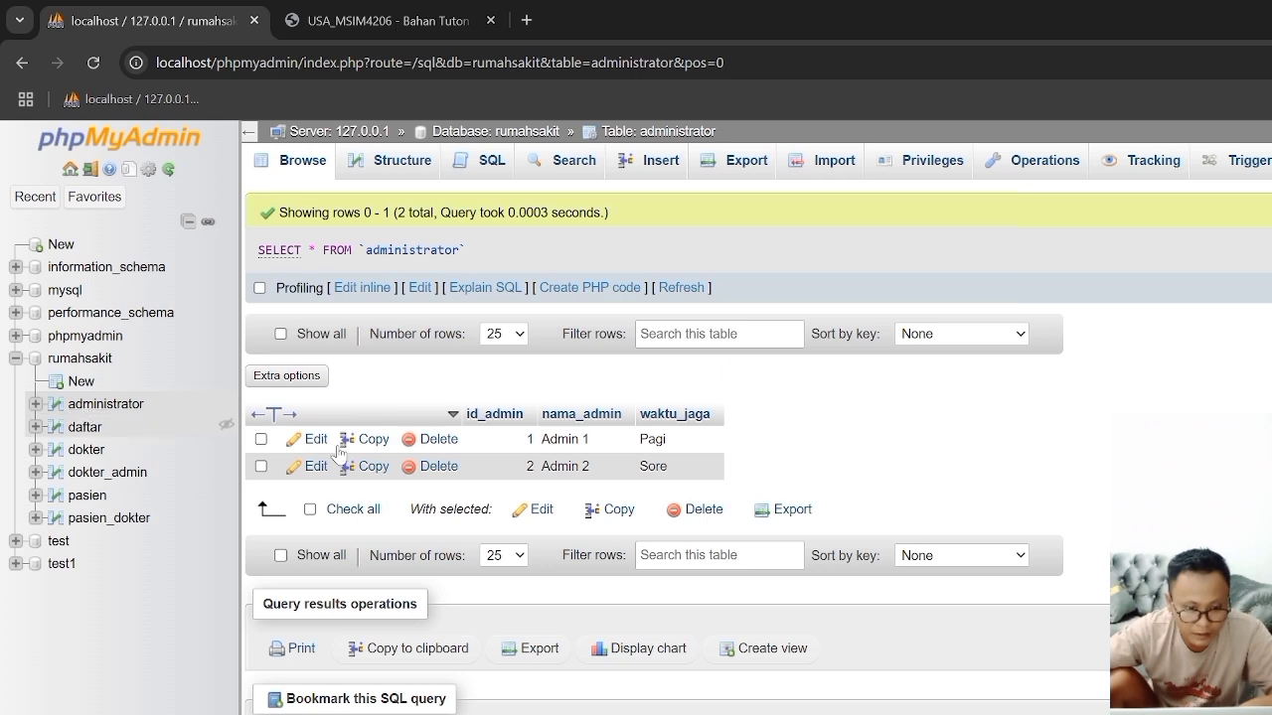
pyautogui.click(103, 405)
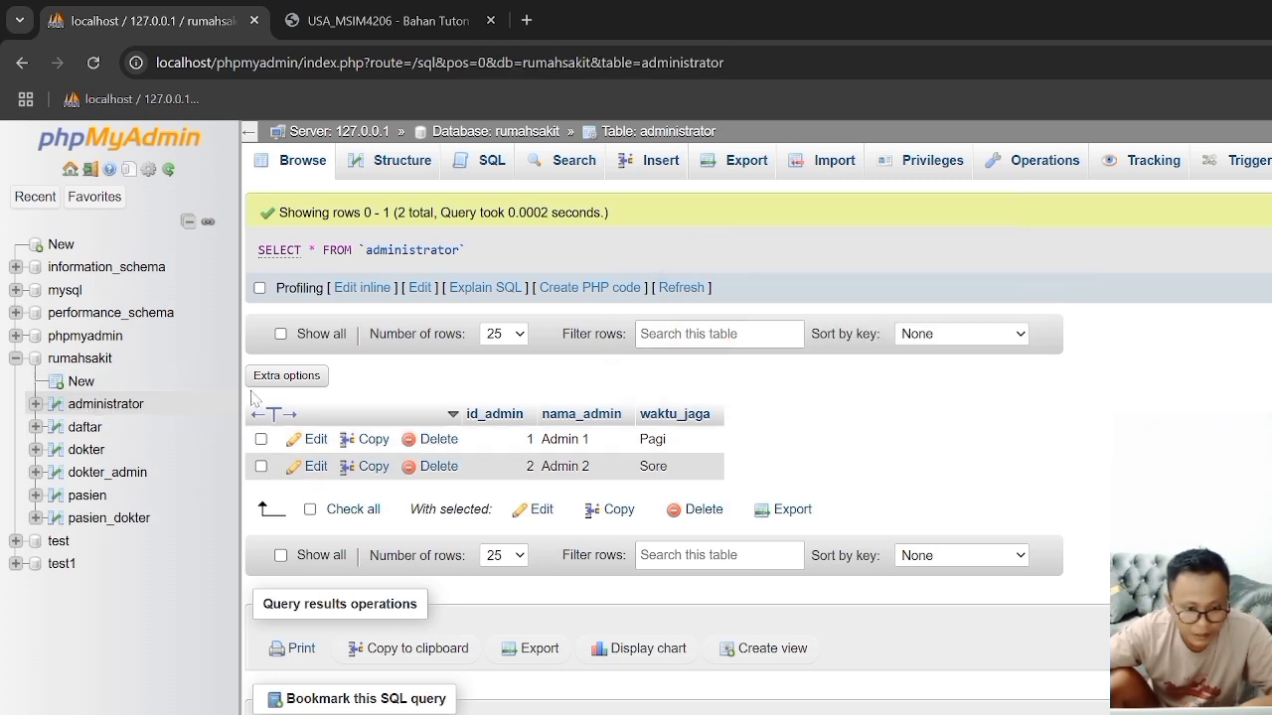
pyautogui.click(385, 171)
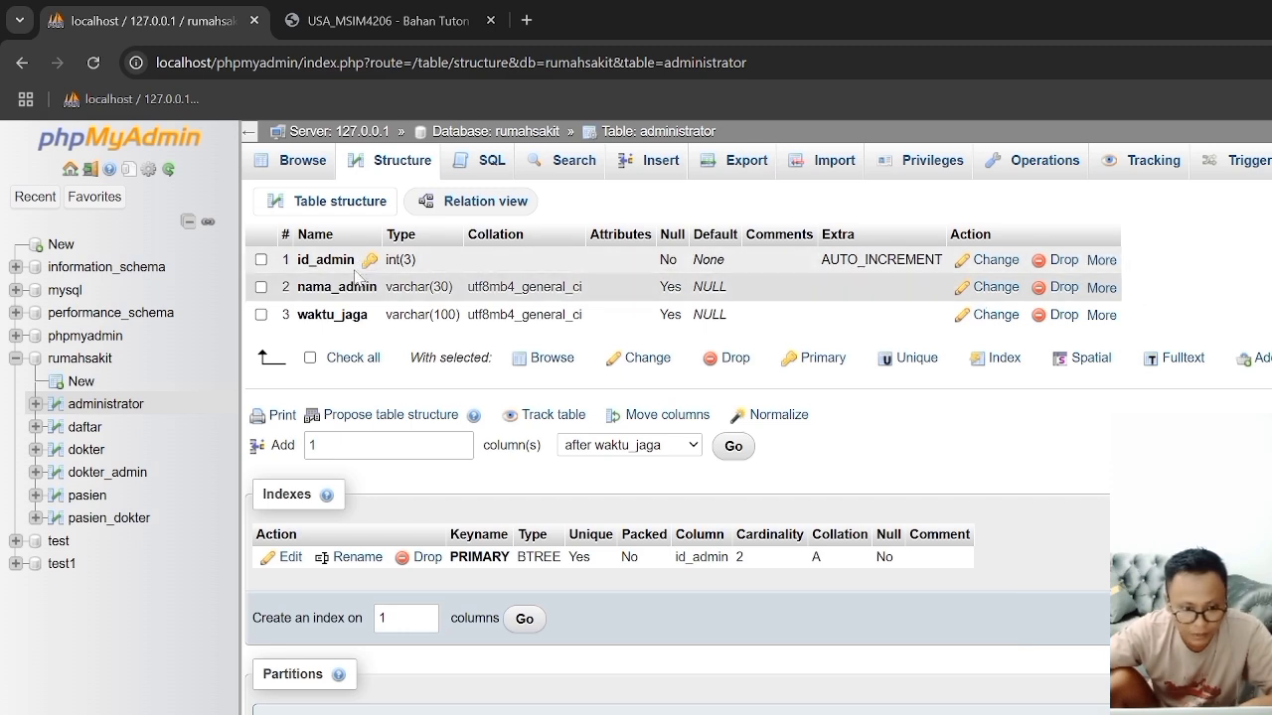
pyautogui.click(74, 429)
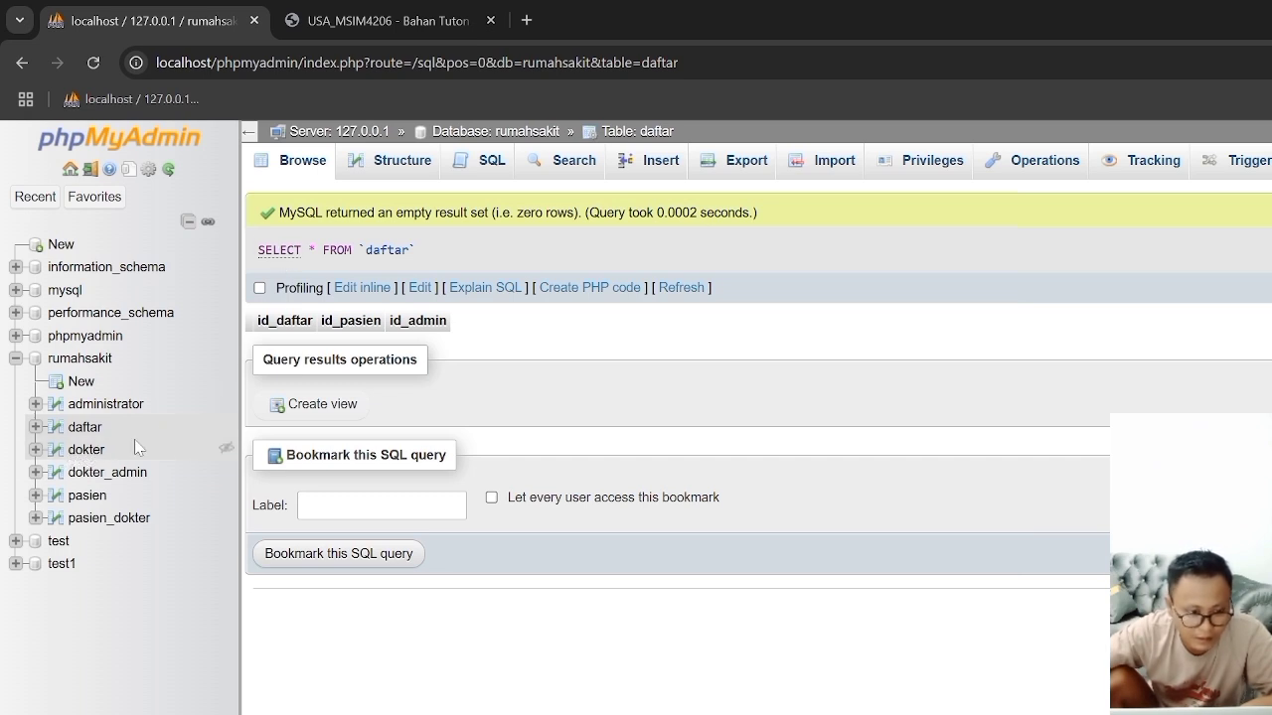
pyautogui.click(87, 450)
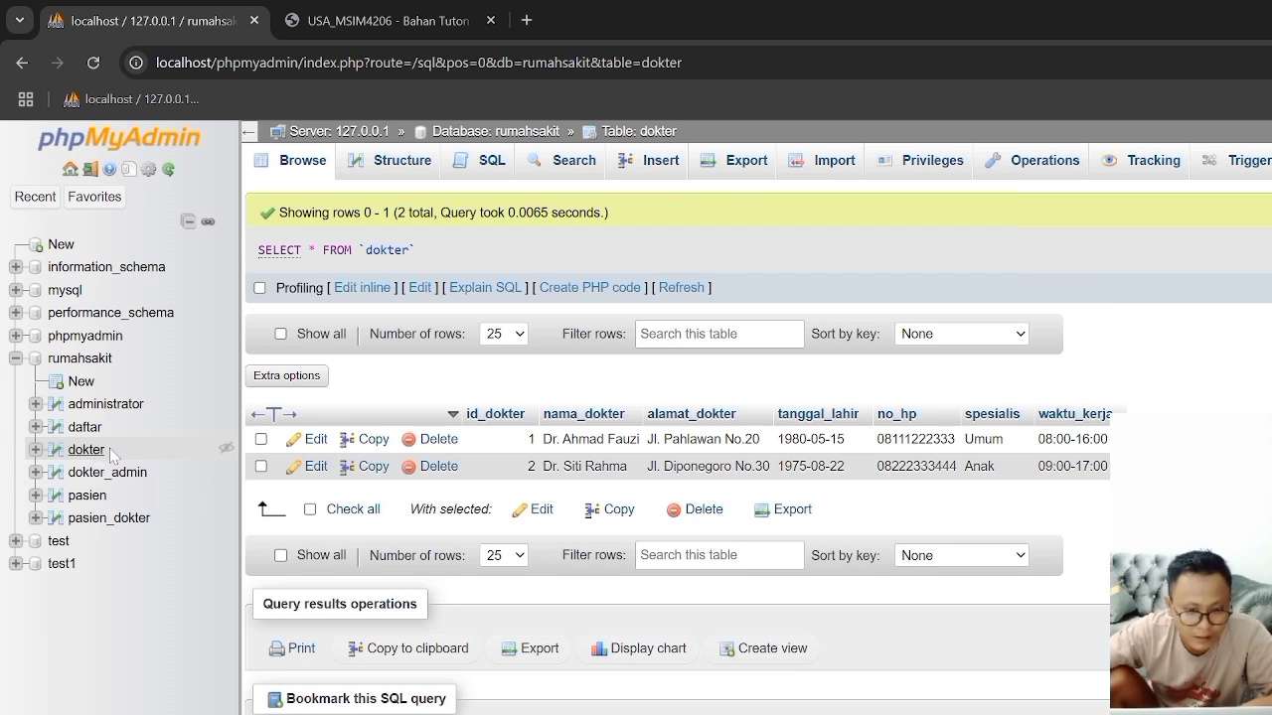
pyautogui.click(395, 165)
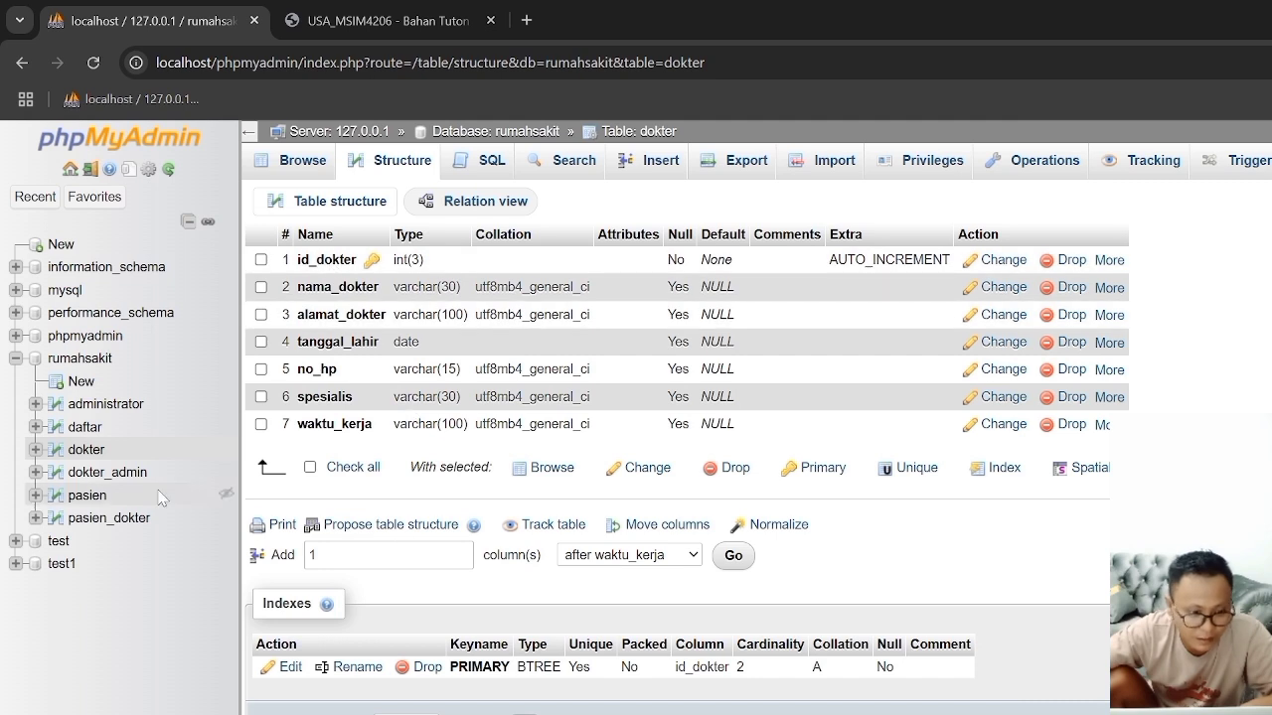
# Step: Add an index on the id_admin column in the administrator table's structure
pyautogui.click(86, 411)
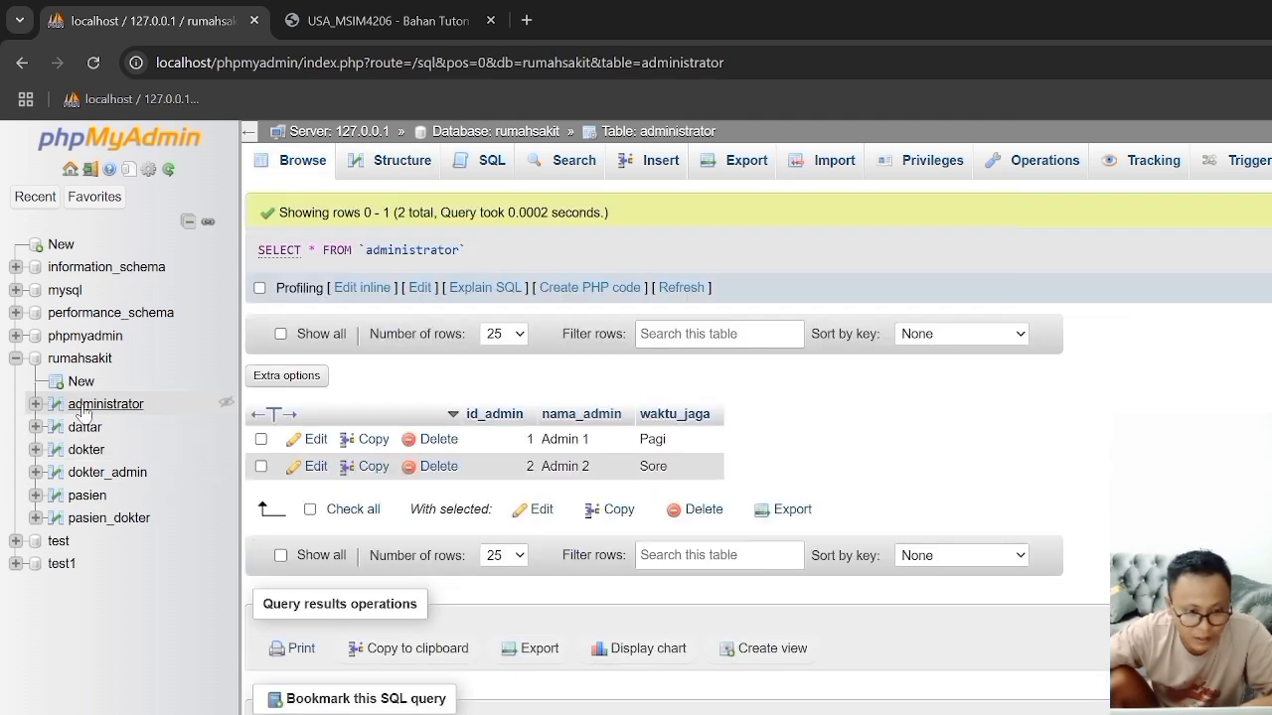
pyautogui.click(388, 171)
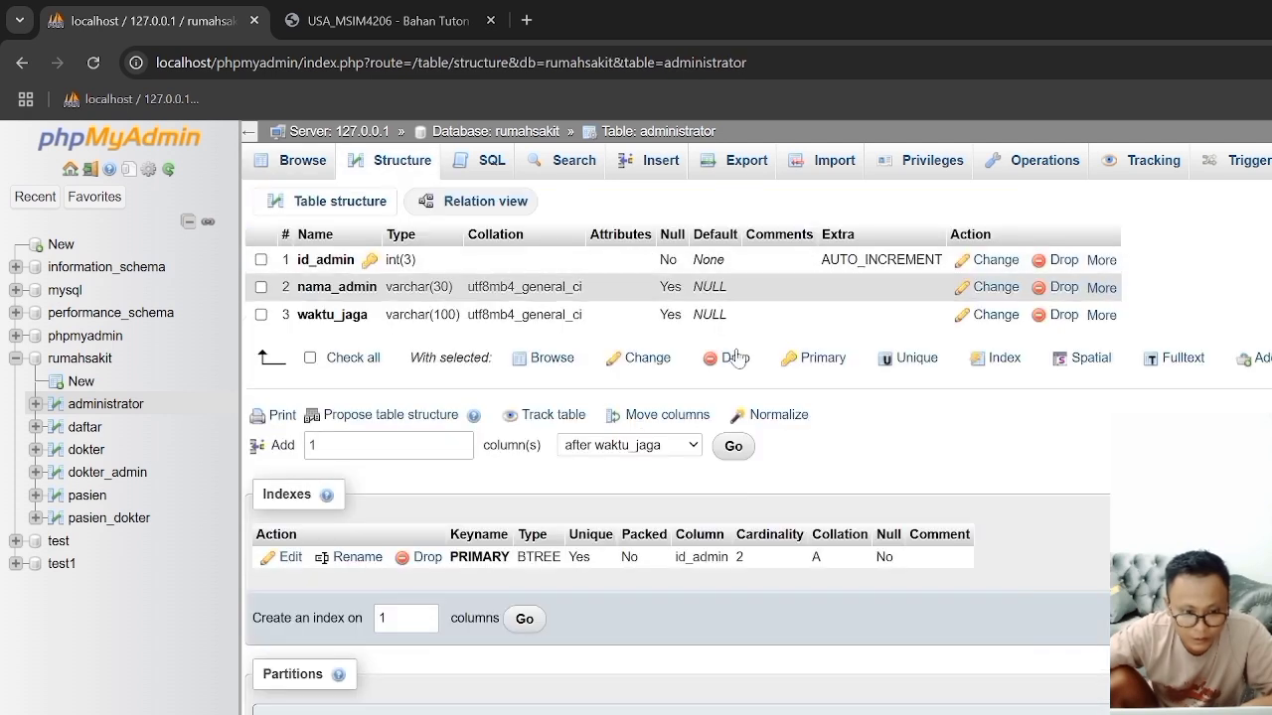
pyautogui.click(1099, 259)
pyautogui.click(997, 320)
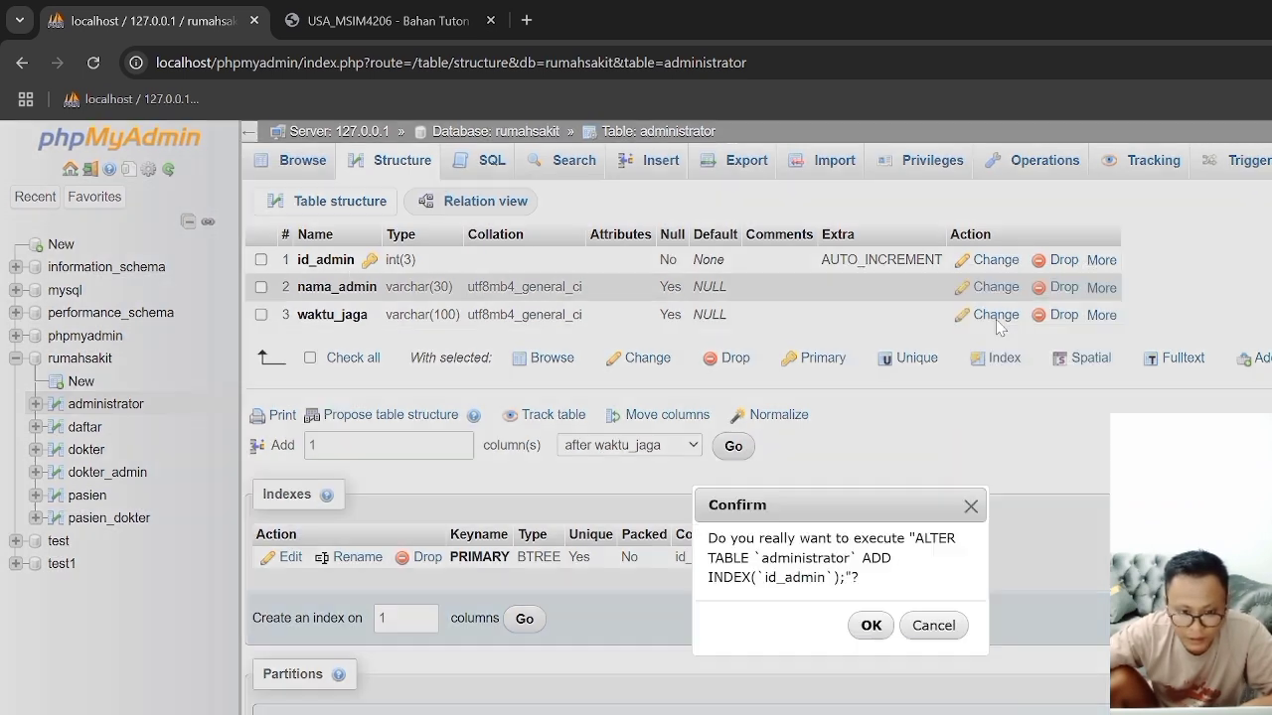
pyautogui.click(870, 625)
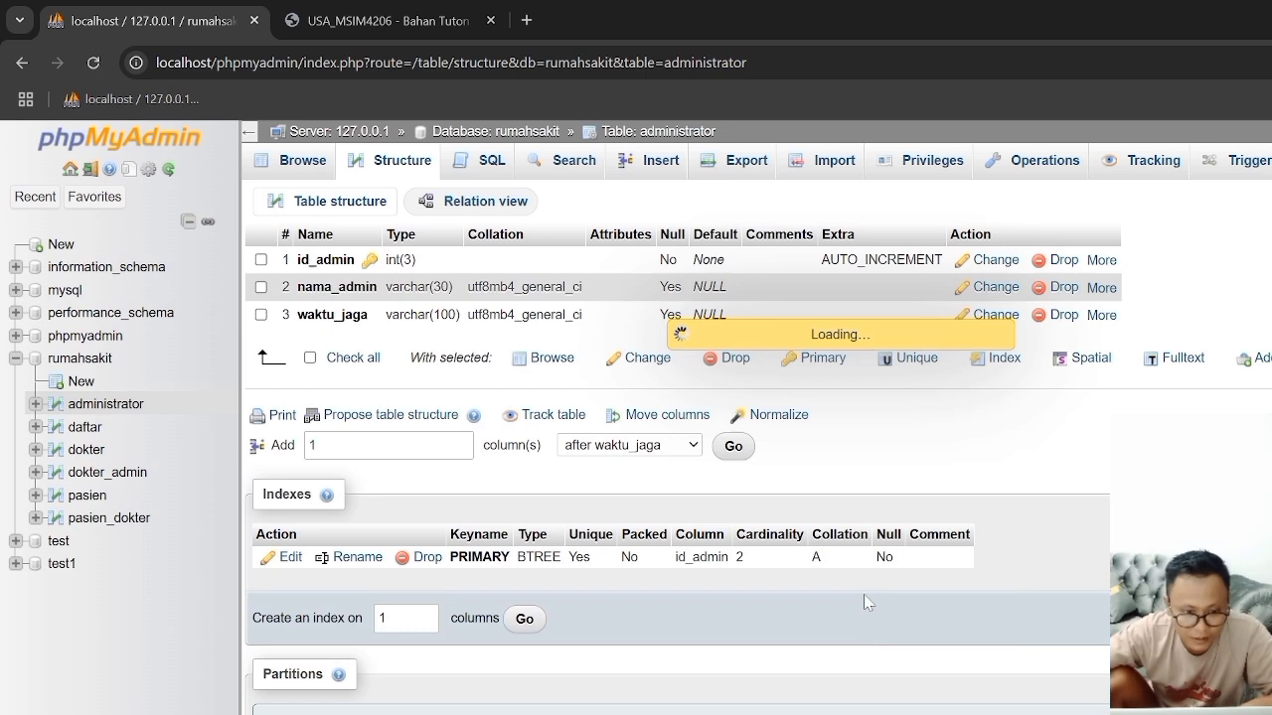
# Step: Add separate indexes on the id_pasien and id_admin columns of the daftar table
pyautogui.click(86, 427)
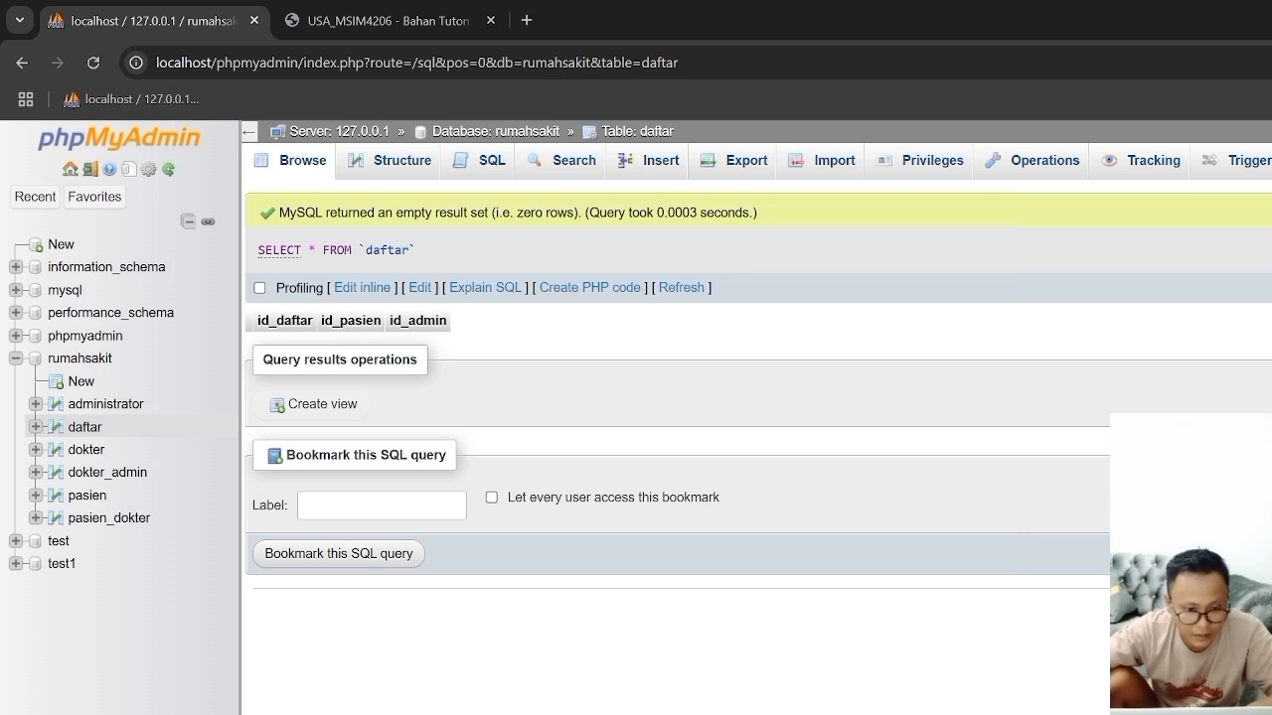
pyautogui.click(402, 164)
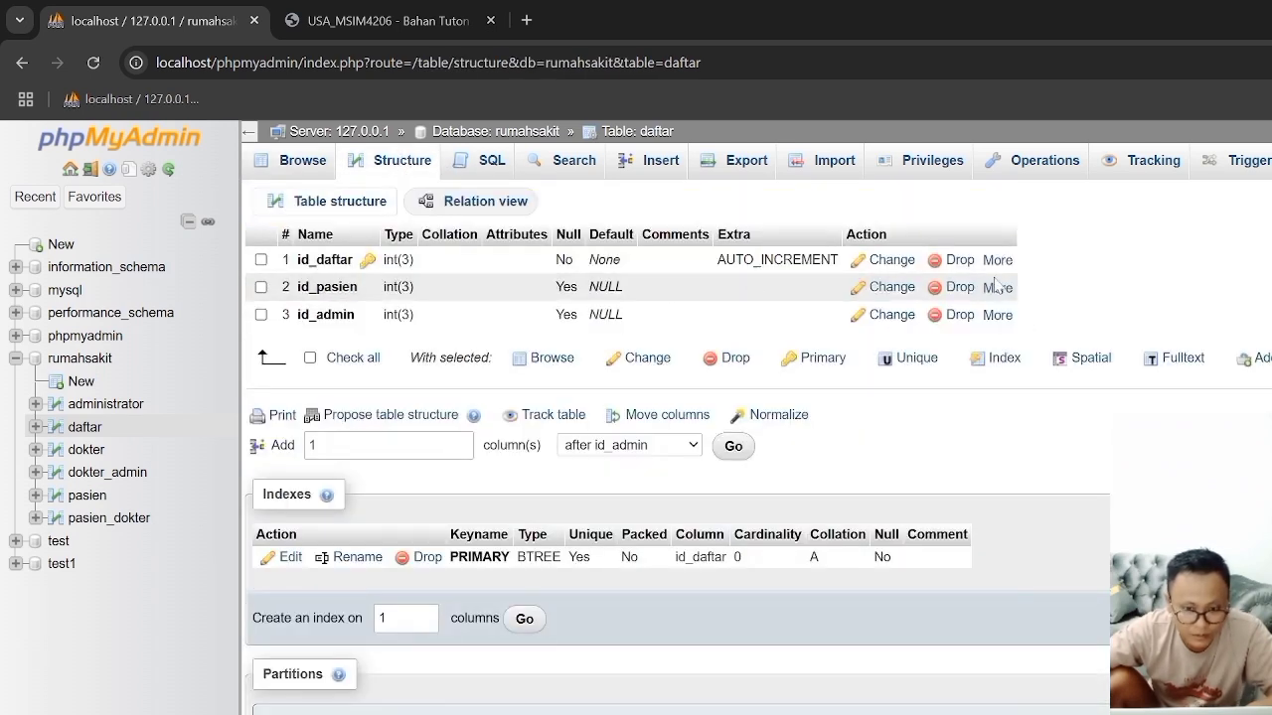
pyautogui.click(995, 288)
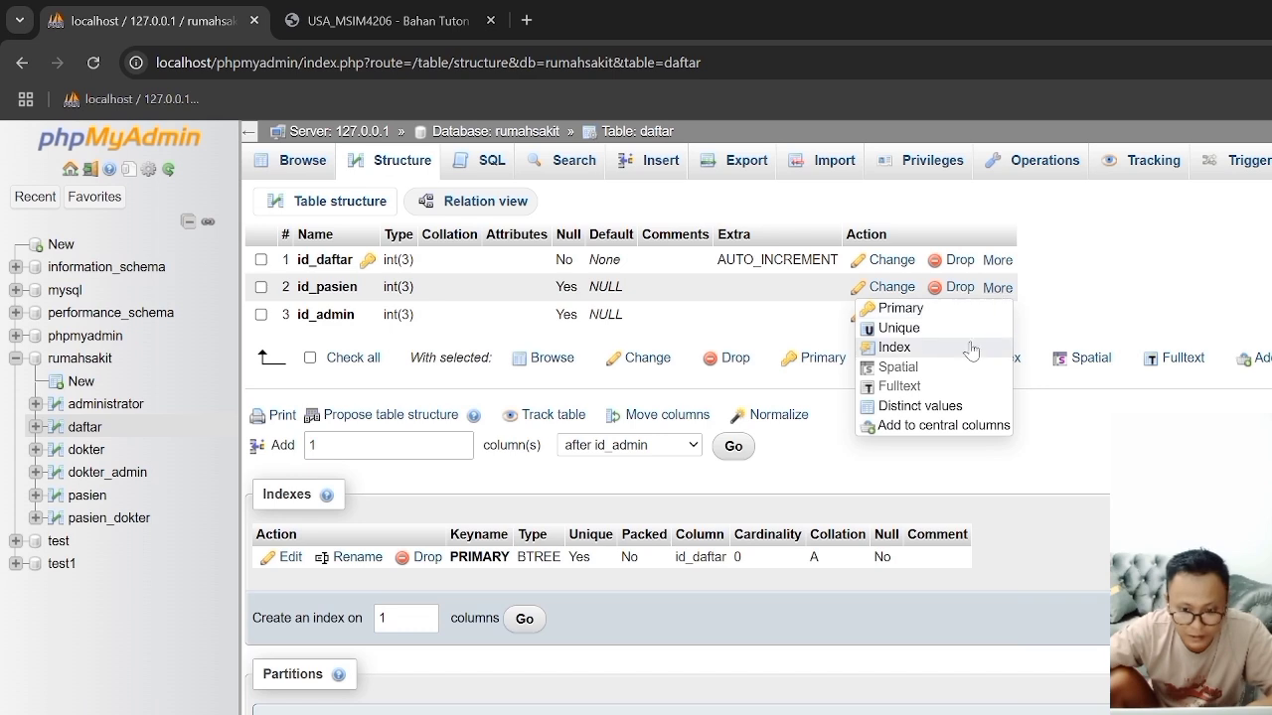
pyautogui.click(929, 345)
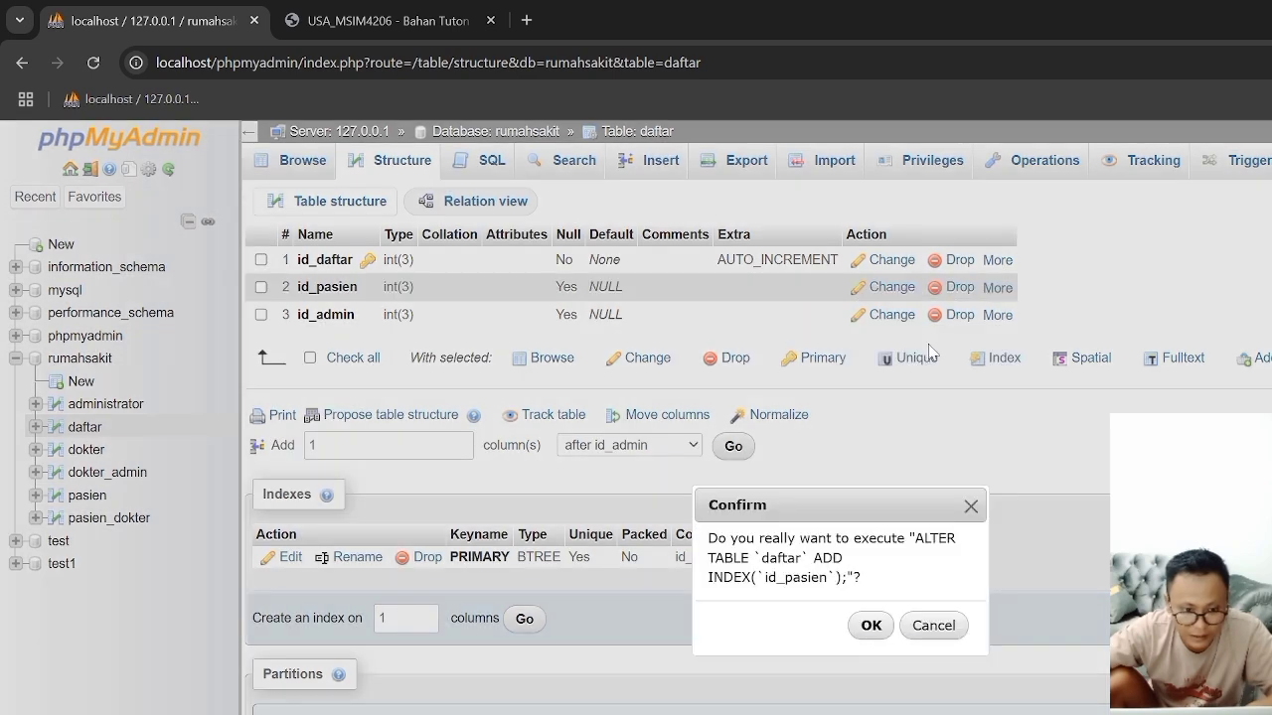
pyautogui.click(870, 623)
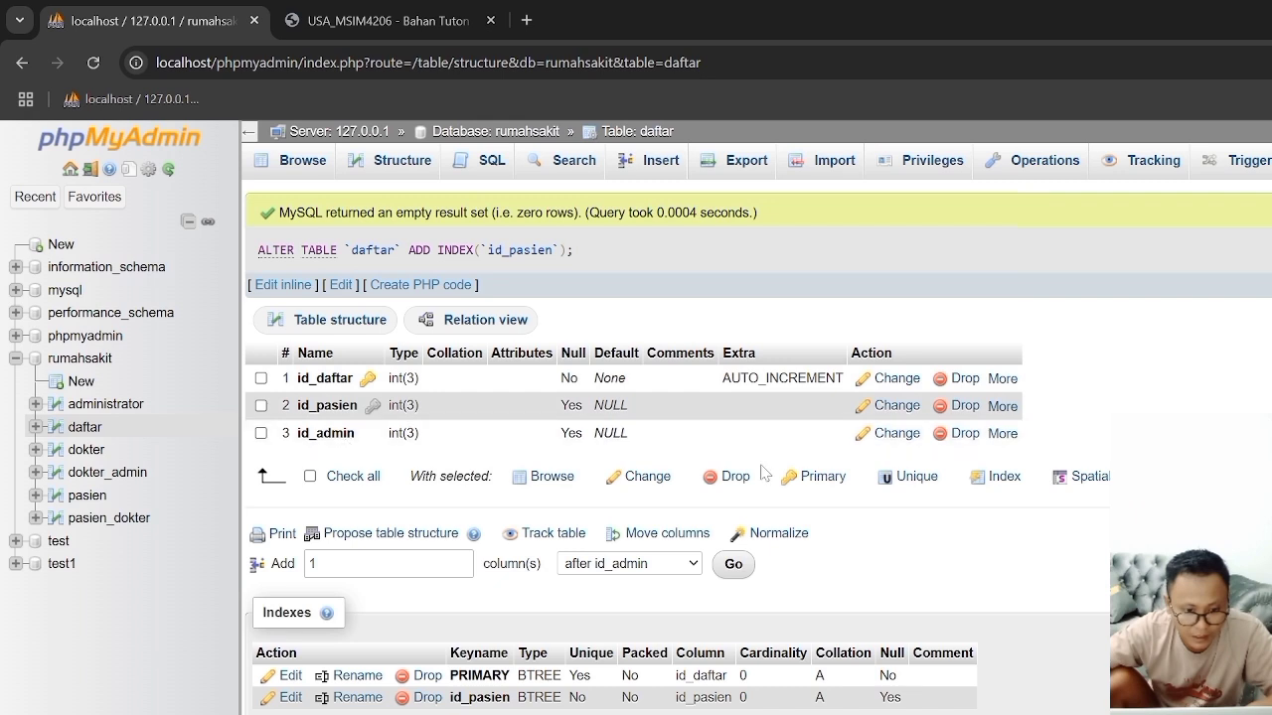
pyautogui.moveTo(1014, 434)
pyautogui.click(924, 492)
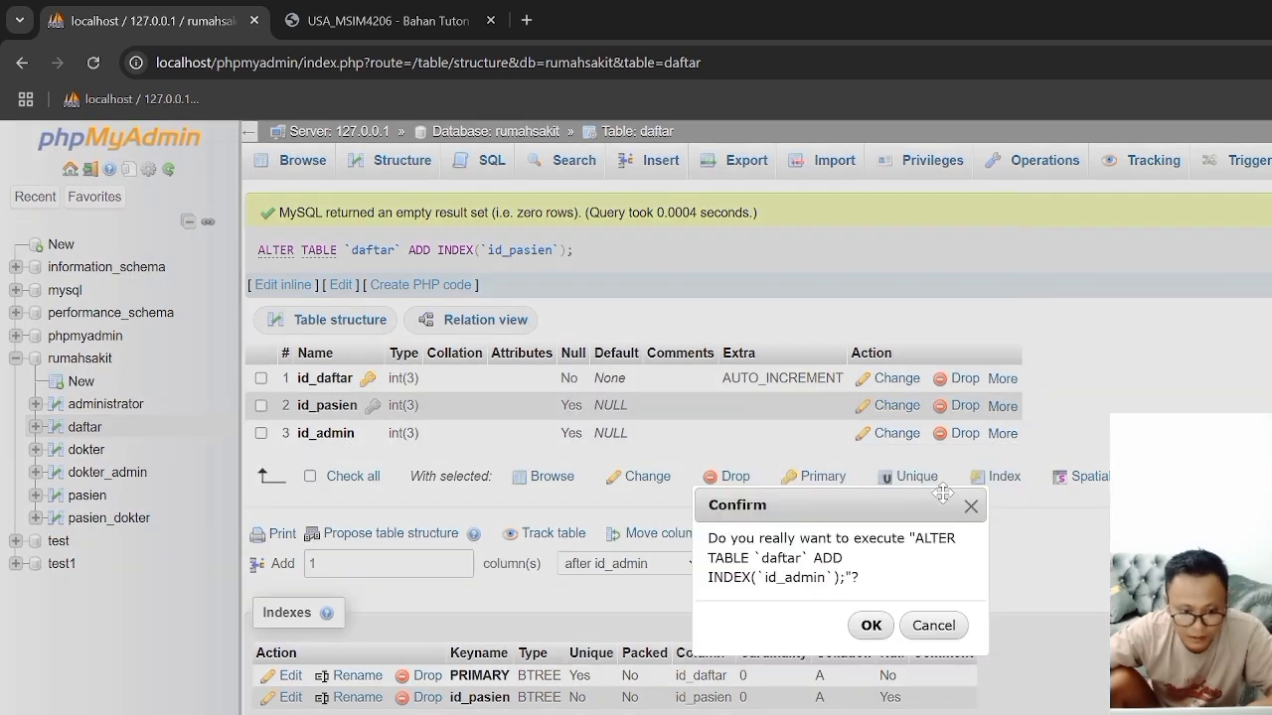
pyautogui.click(870, 626)
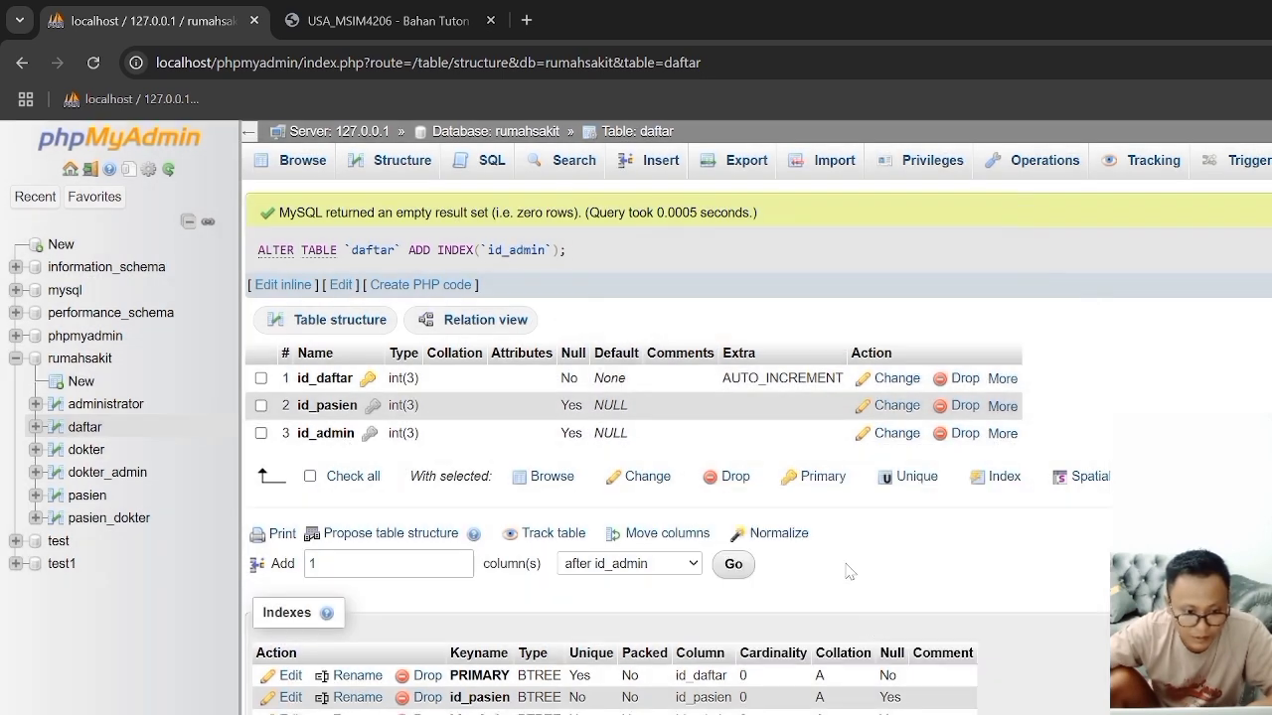
# Step: Add an index on the id_dokter column in the dokter table's structure
pyautogui.click(81, 450)
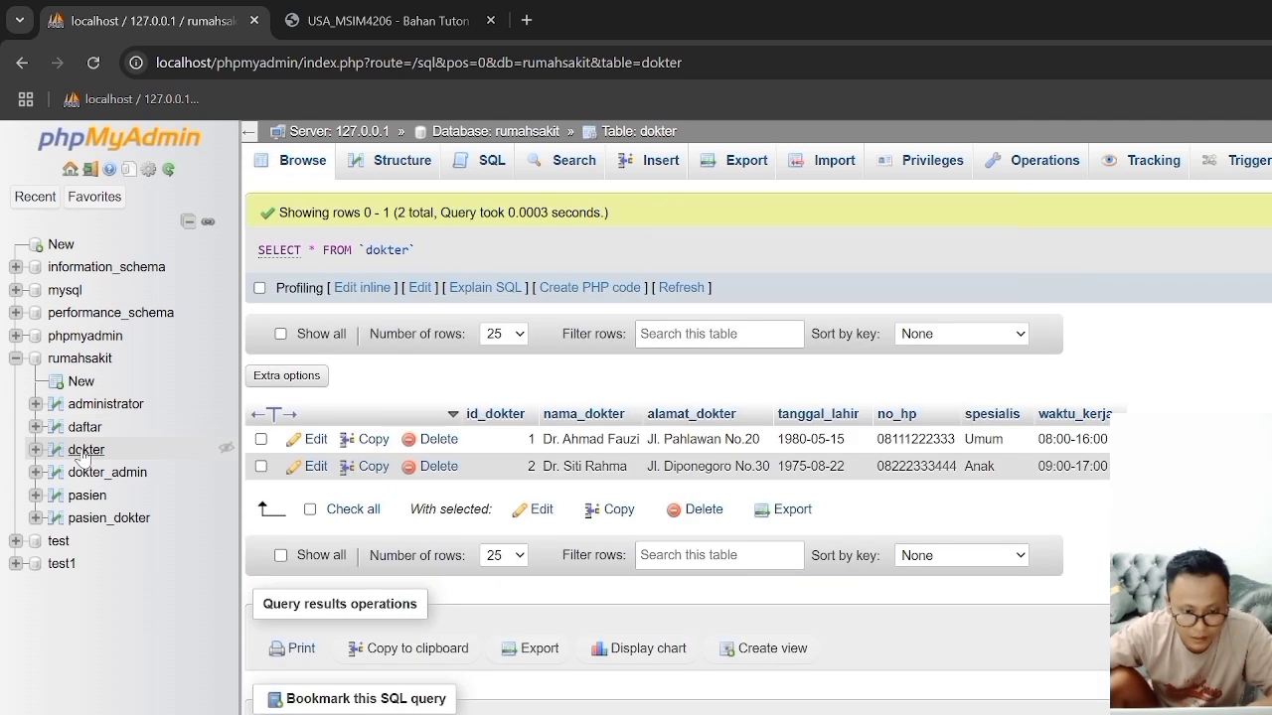
pyautogui.click(370, 171)
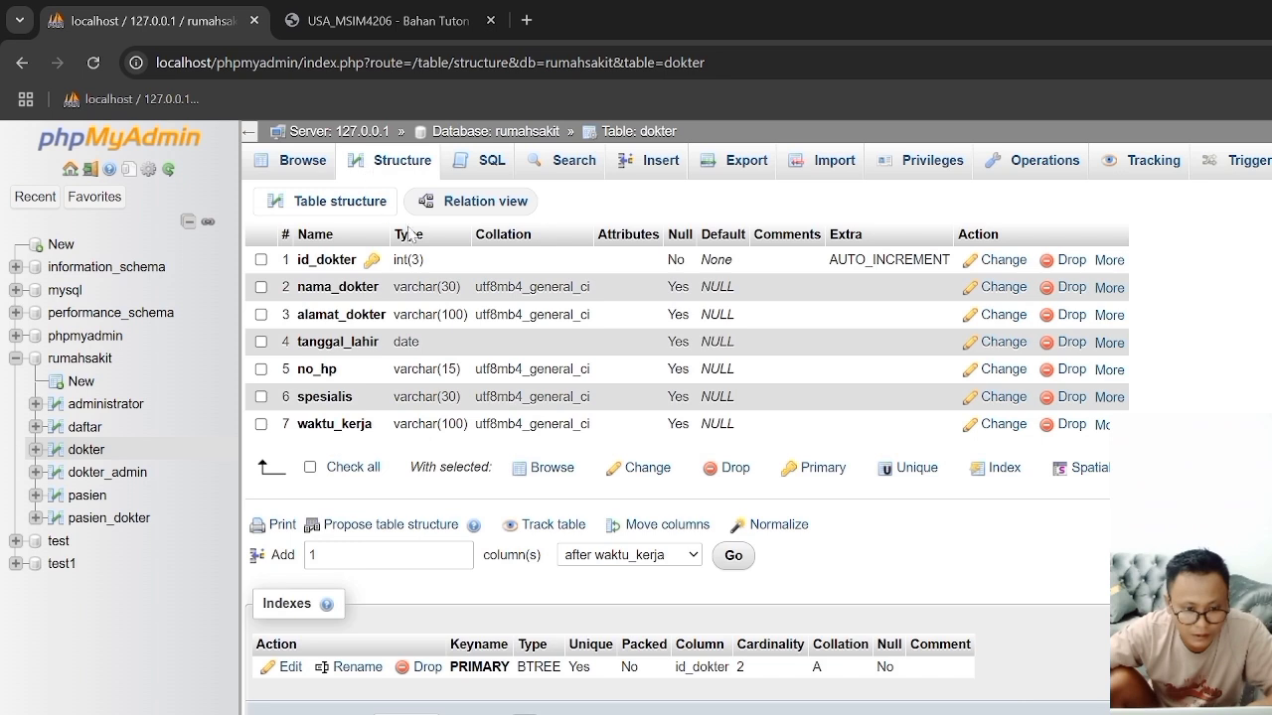
pyautogui.click(1109, 261)
pyautogui.click(1011, 322)
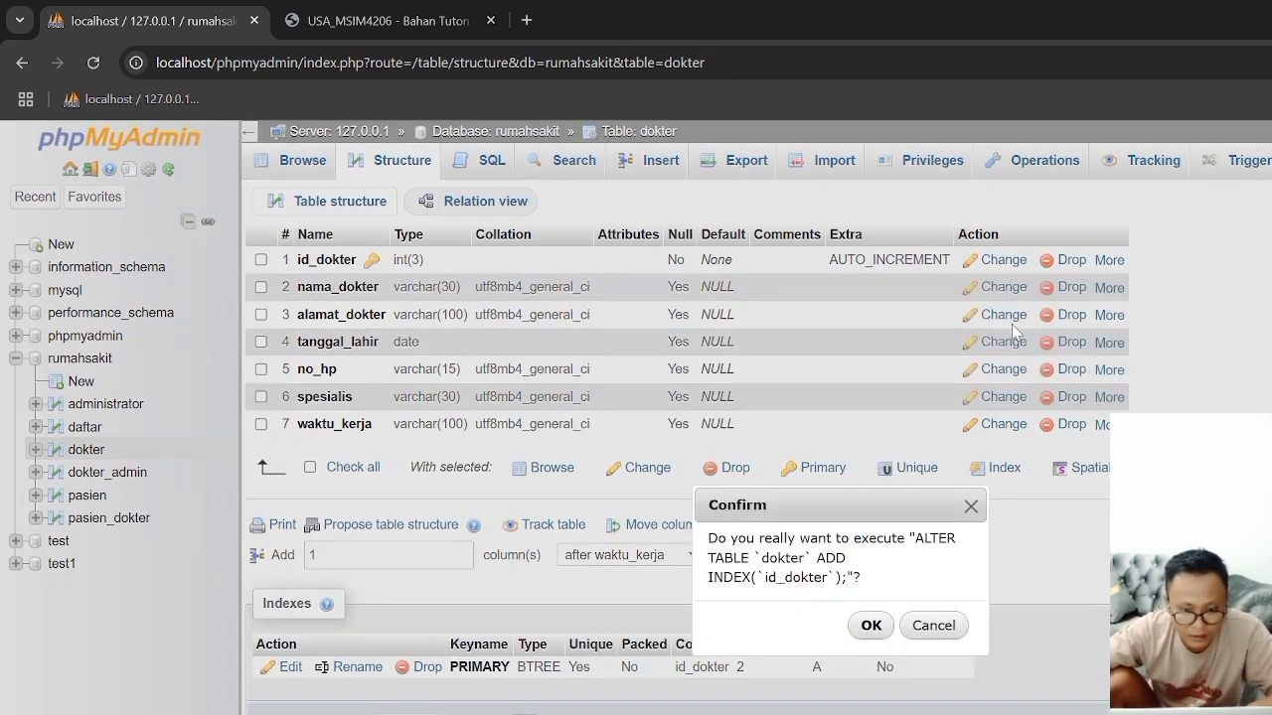
pyautogui.click(871, 625)
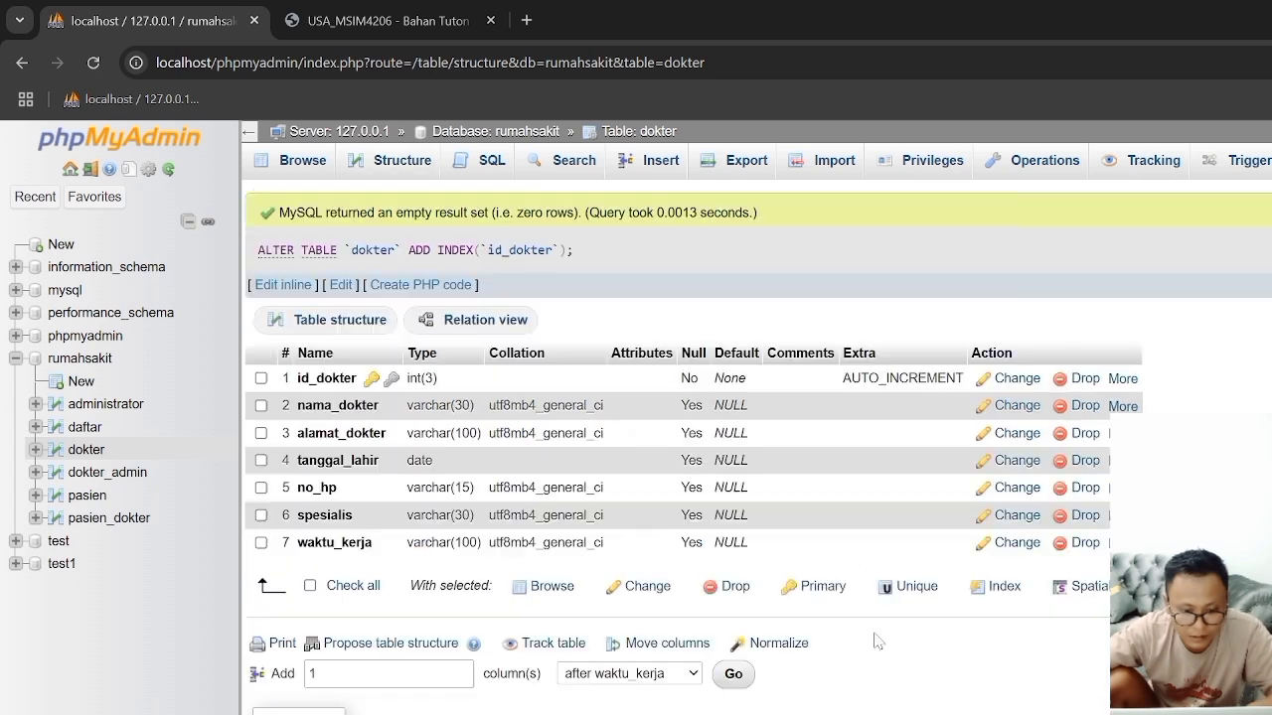
# Step: Add separate indexes on the id_dokter and id_admin columns of the dokter_admin table
pyautogui.click(107, 475)
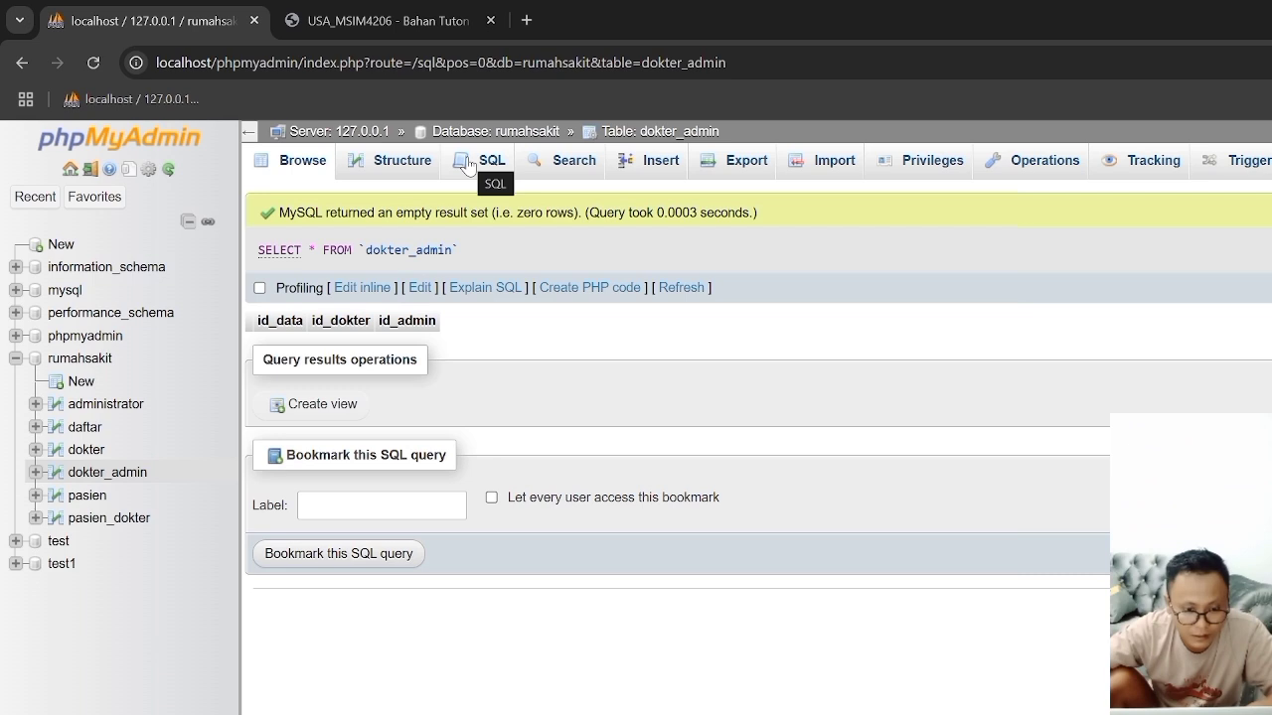
pyautogui.click(398, 161)
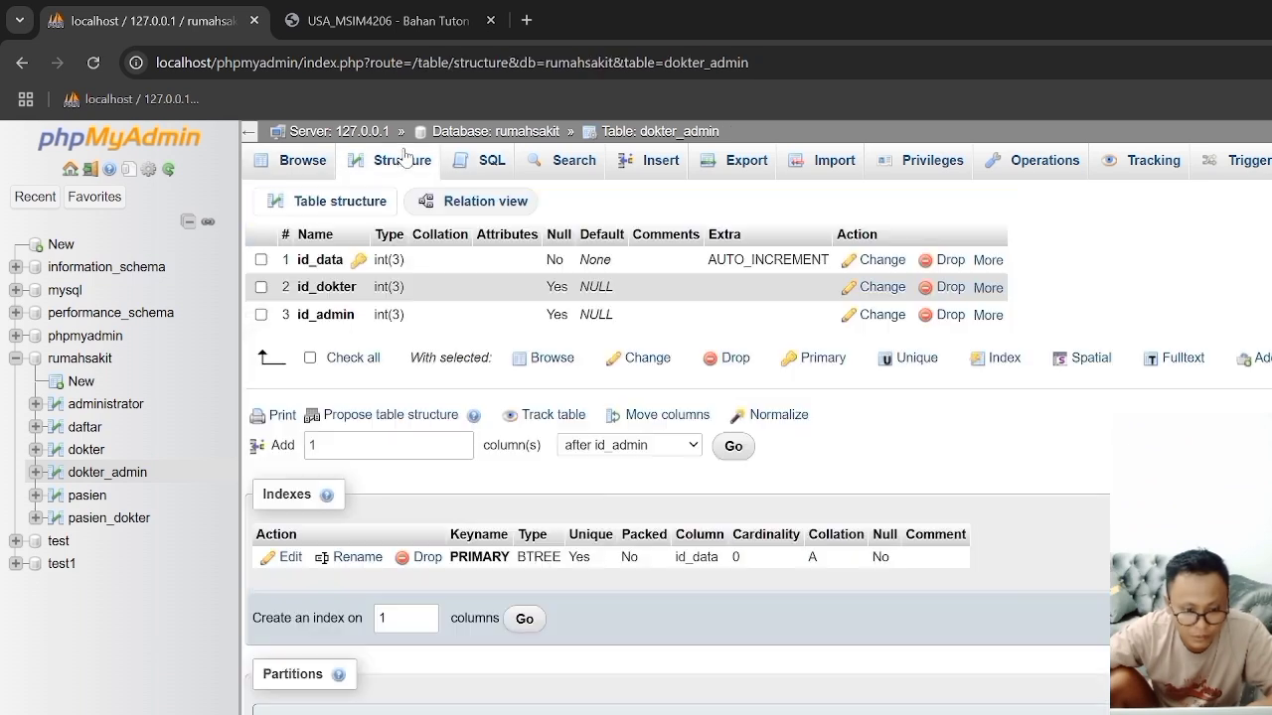
pyautogui.click(988, 290)
pyautogui.click(890, 348)
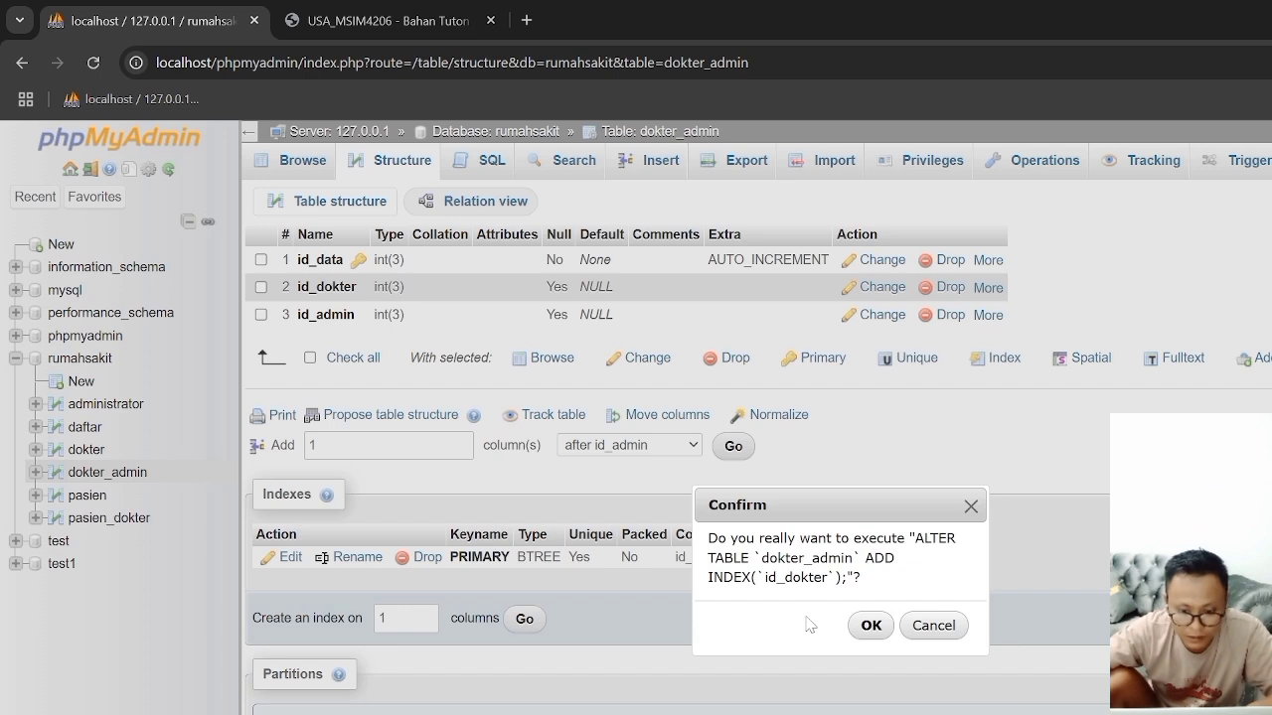
pyautogui.click(871, 625)
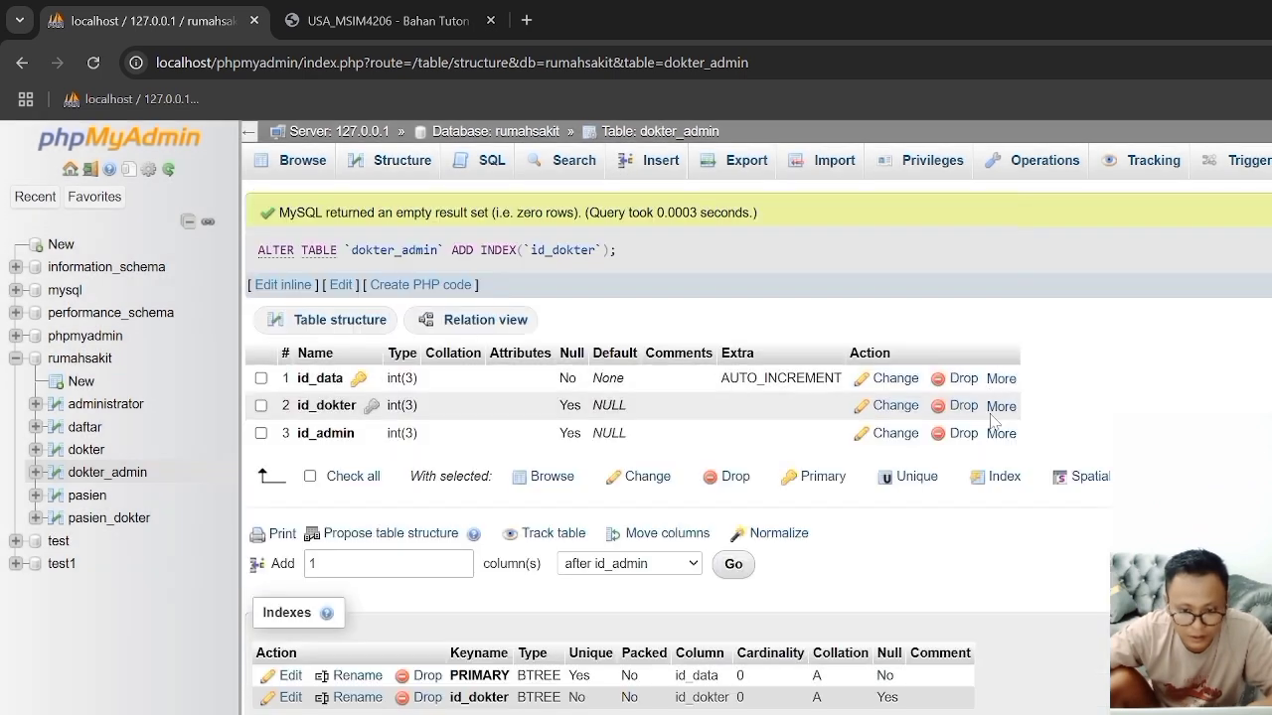
pyautogui.click(999, 434)
pyautogui.click(904, 491)
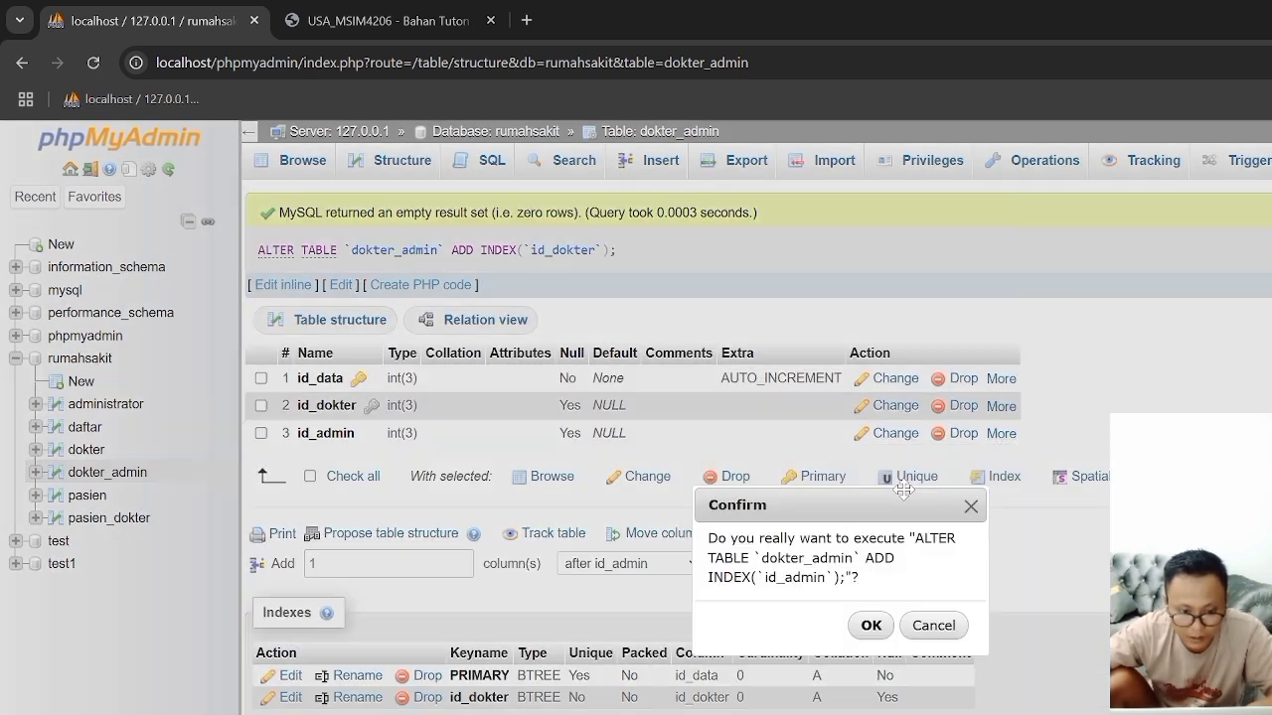
pyautogui.click(870, 625)
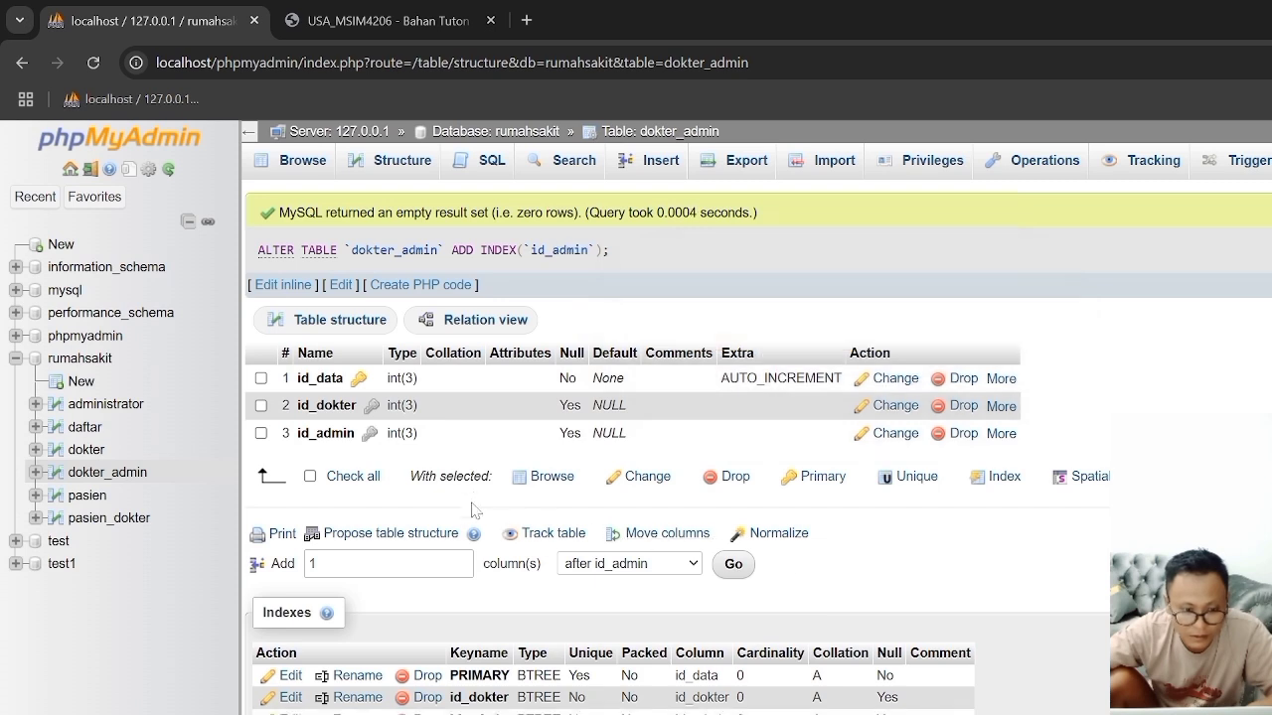
# Step: Add an index on the id_pasien column in the pasien table's structure
pyautogui.click(86, 503)
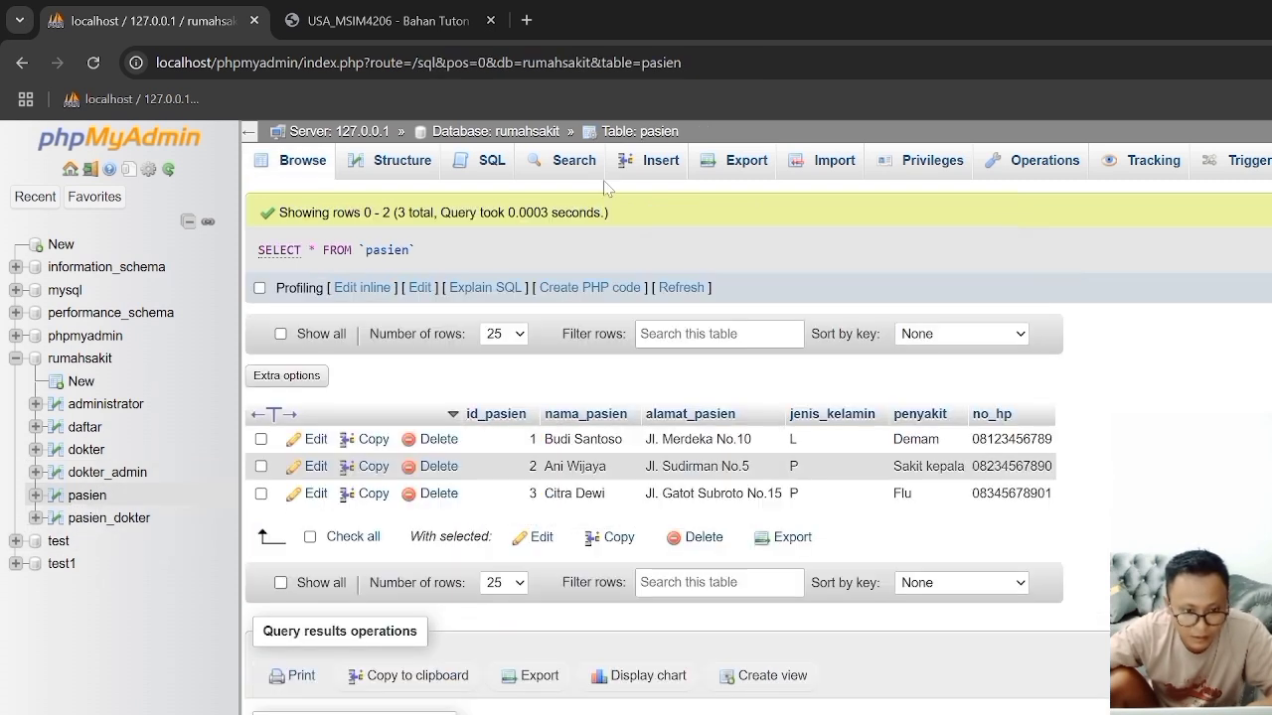
pyautogui.click(388, 171)
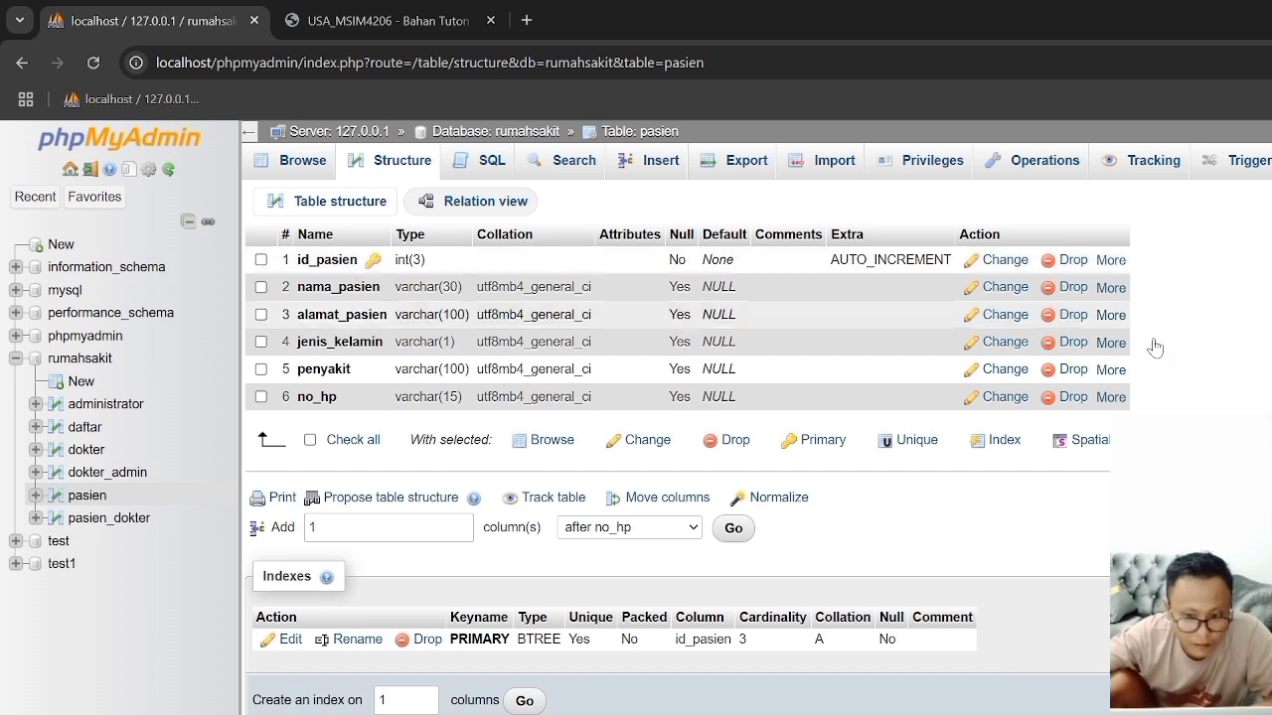
pyautogui.click(1110, 260)
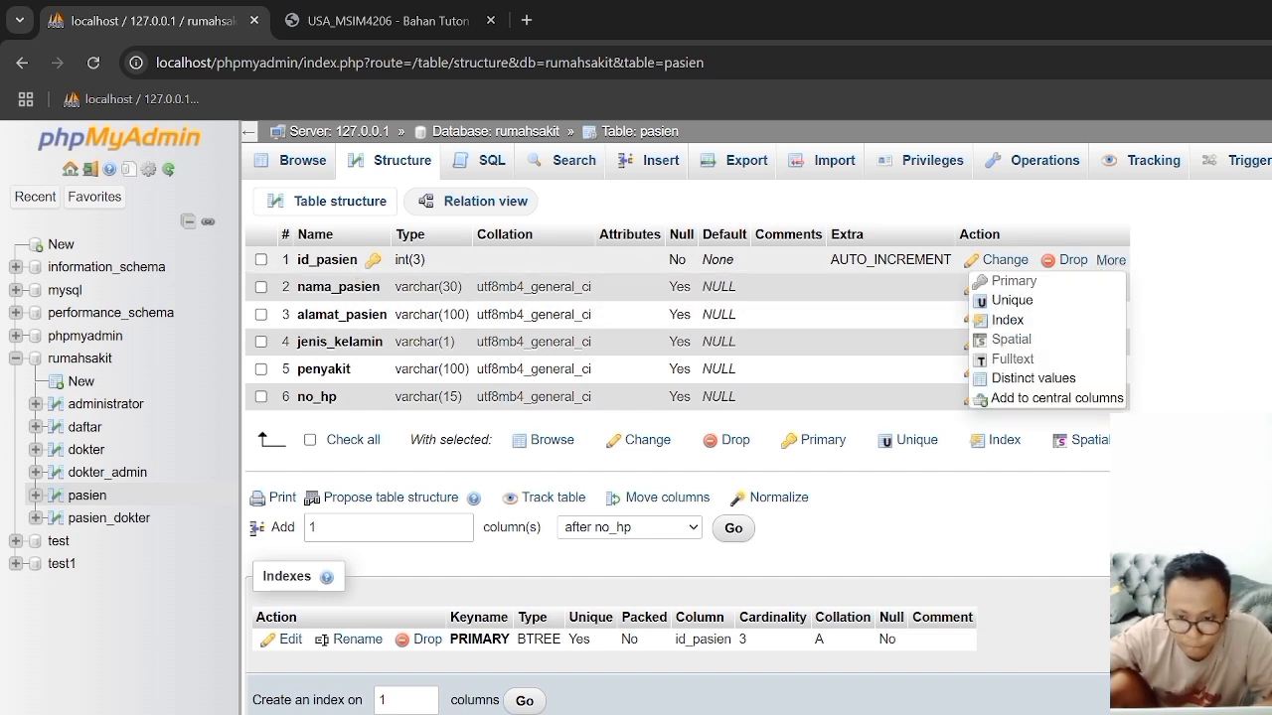
pyautogui.click(1021, 321)
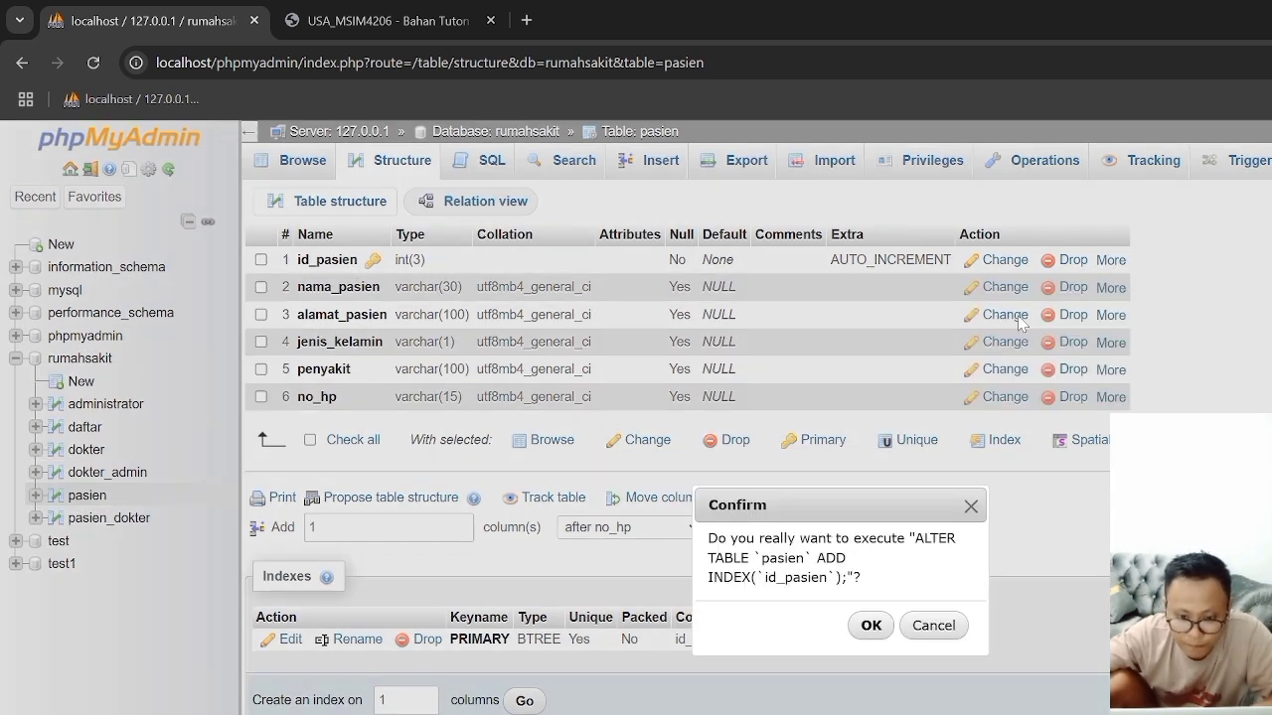
pyautogui.click(881, 636)
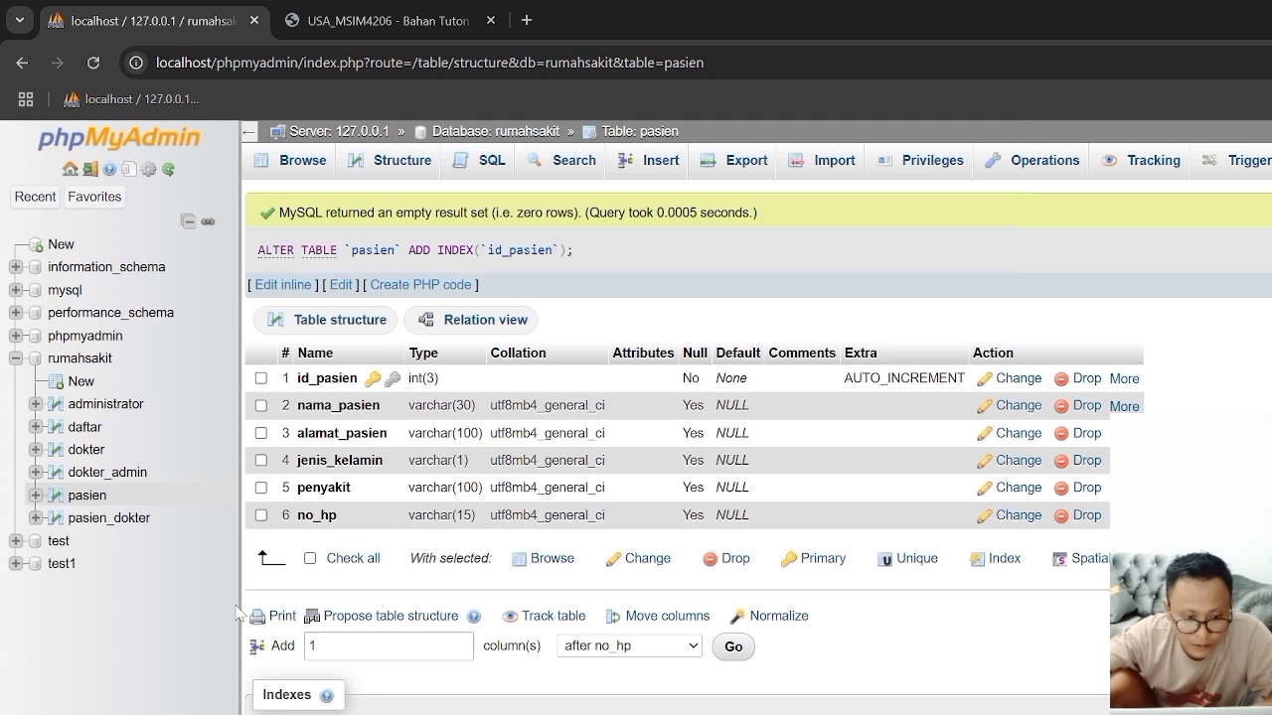
# Step: Add separate indexes on the id_dokter and id_pasien columns of the pasien_dokter table
pyautogui.click(86, 521)
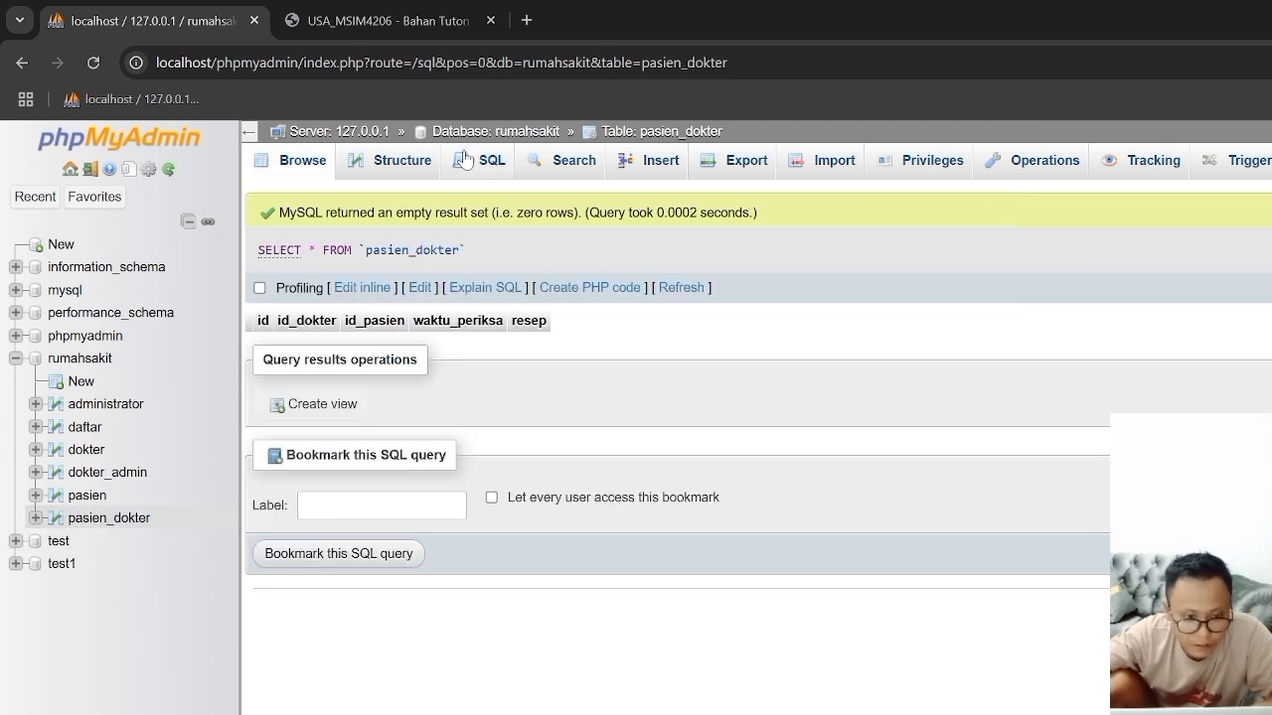
pyautogui.click(406, 159)
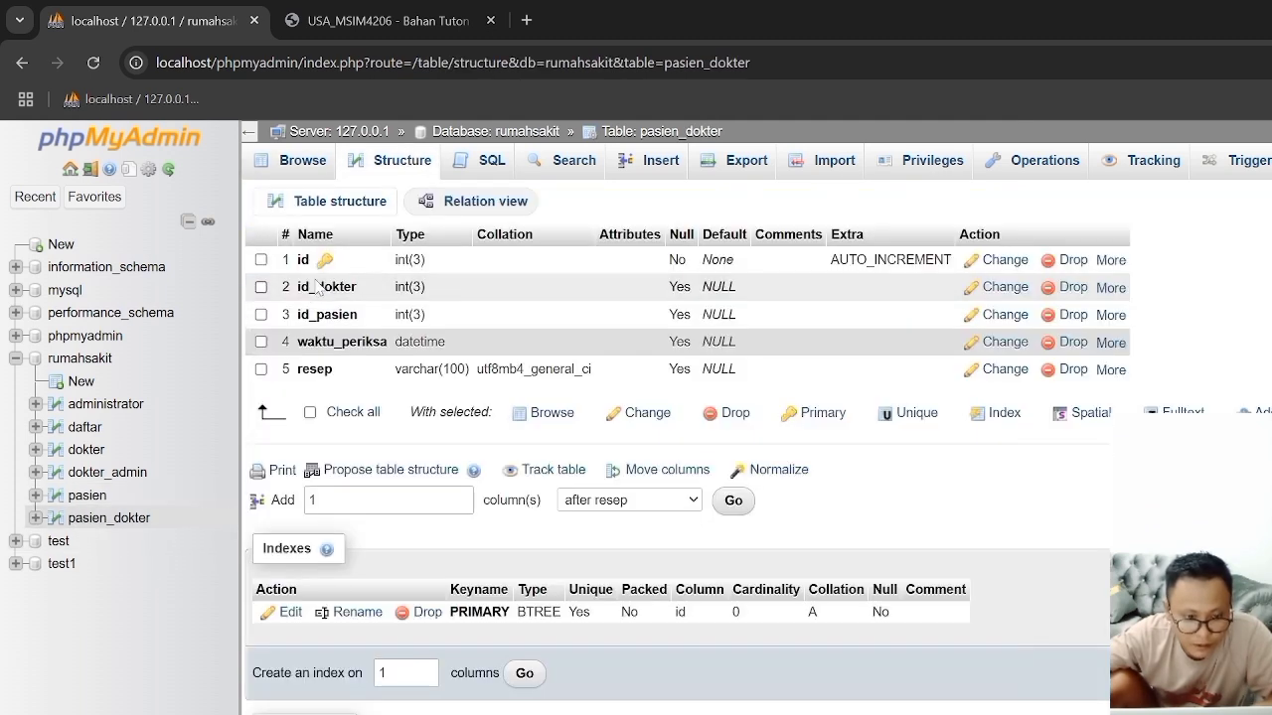
pyautogui.click(1108, 288)
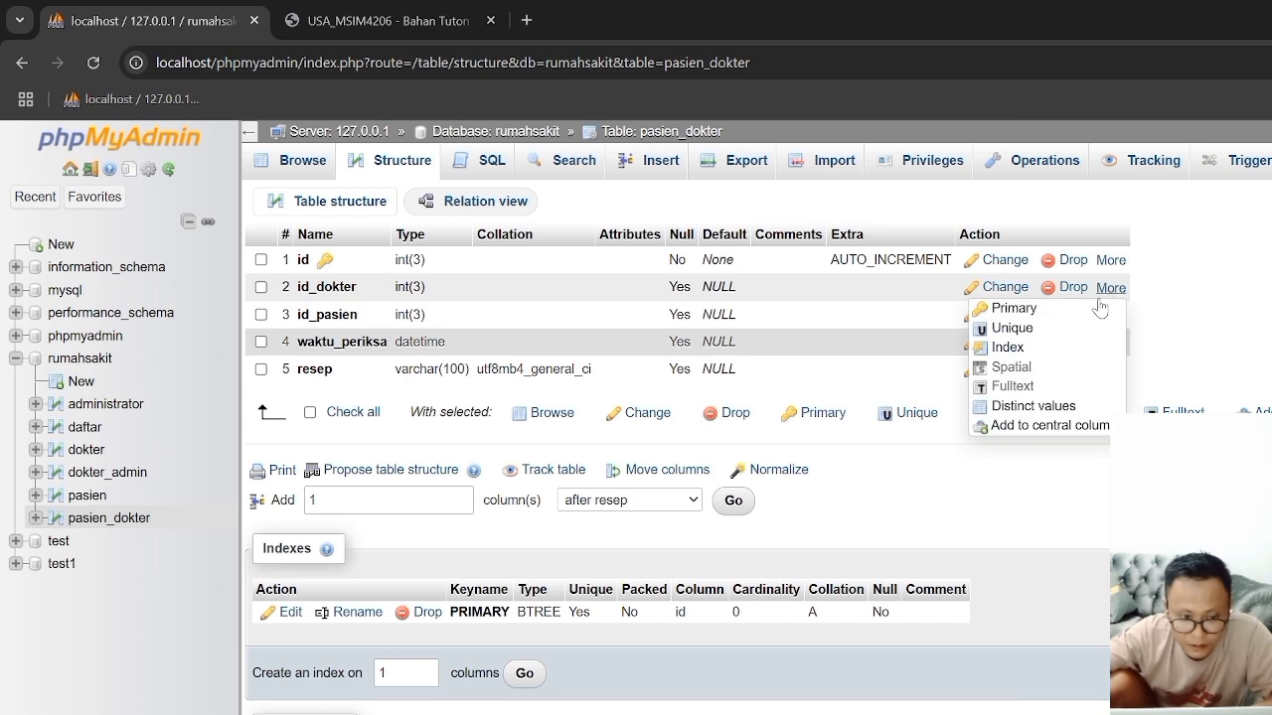
pyautogui.click(1014, 348)
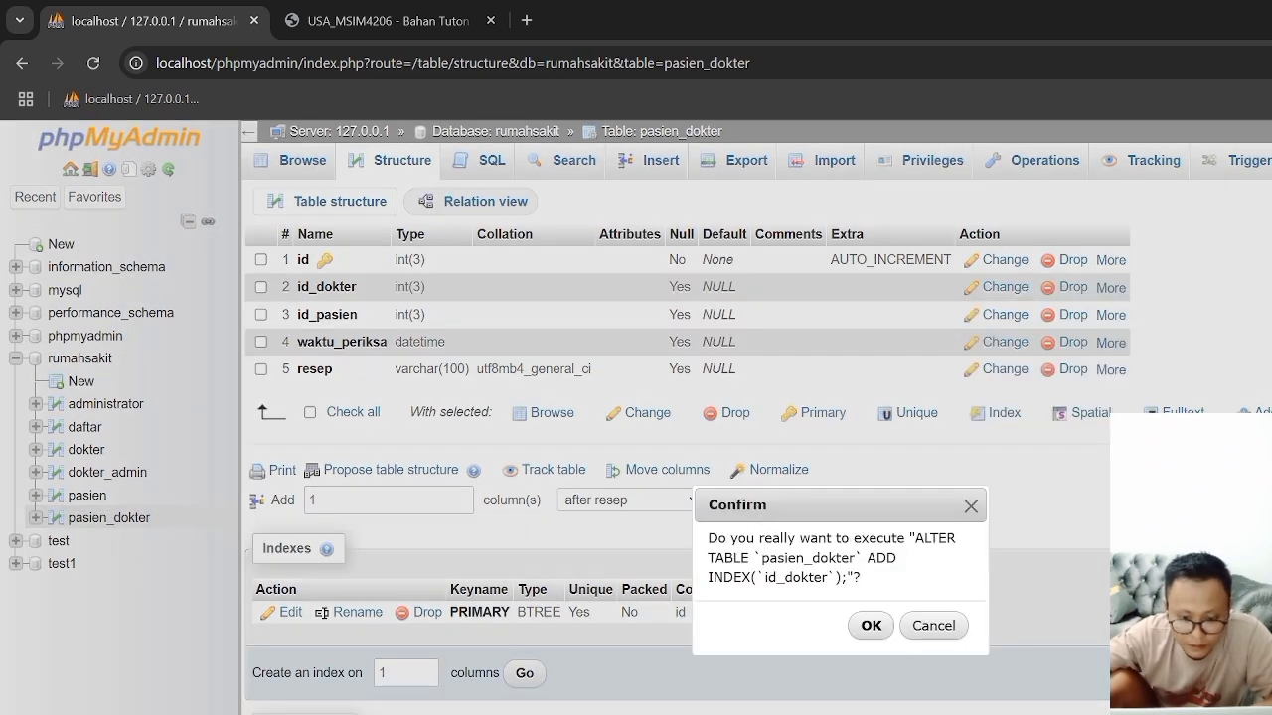
pyautogui.click(872, 626)
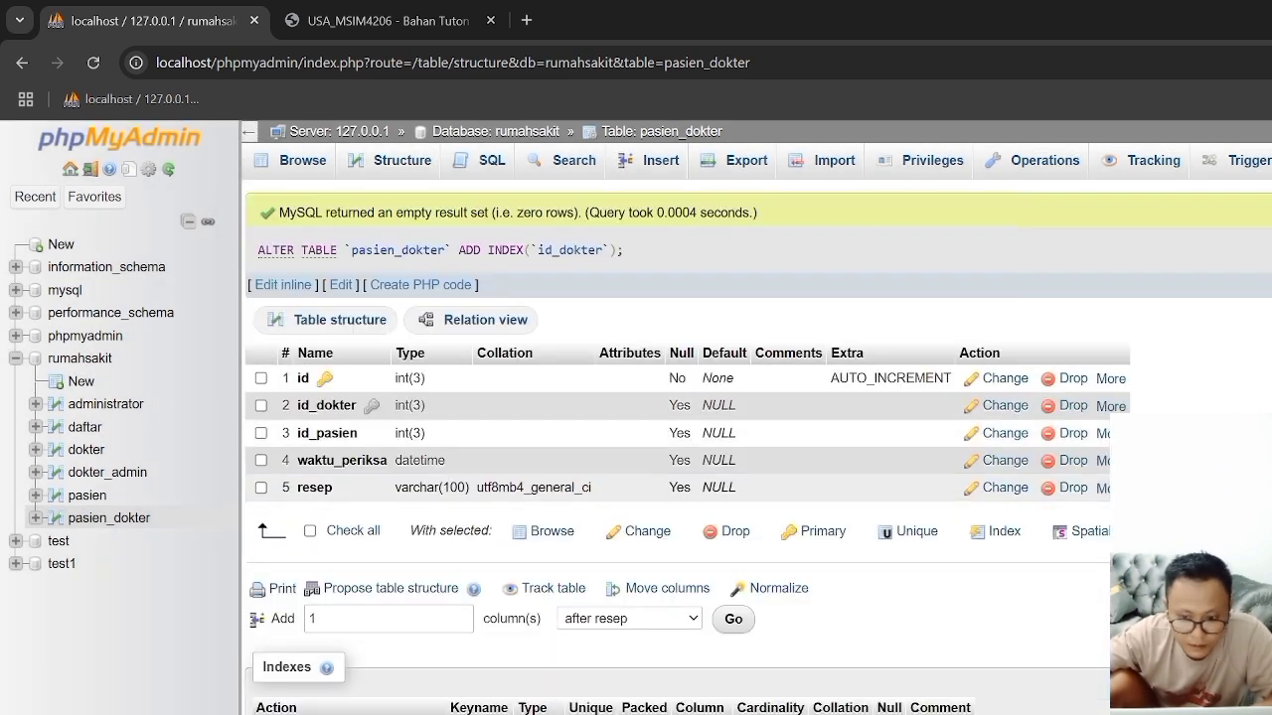
pyautogui.click(1103, 433)
pyautogui.click(1013, 495)
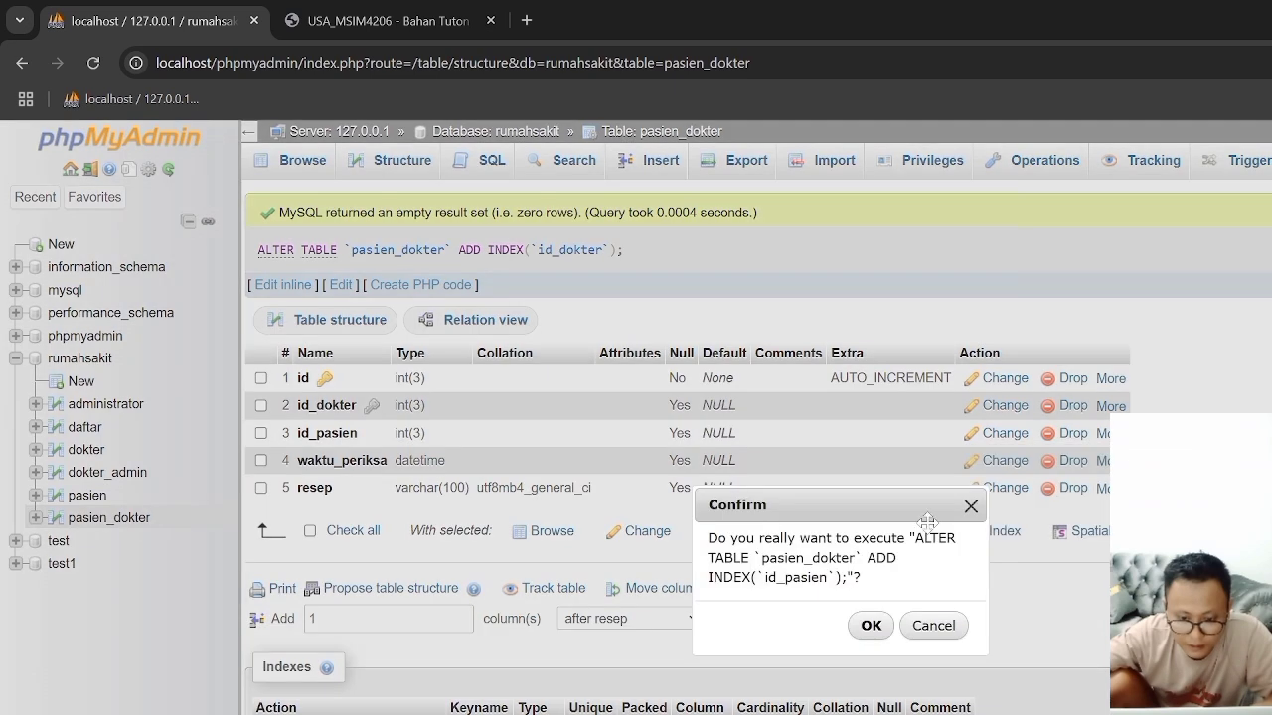
pyautogui.click(872, 625)
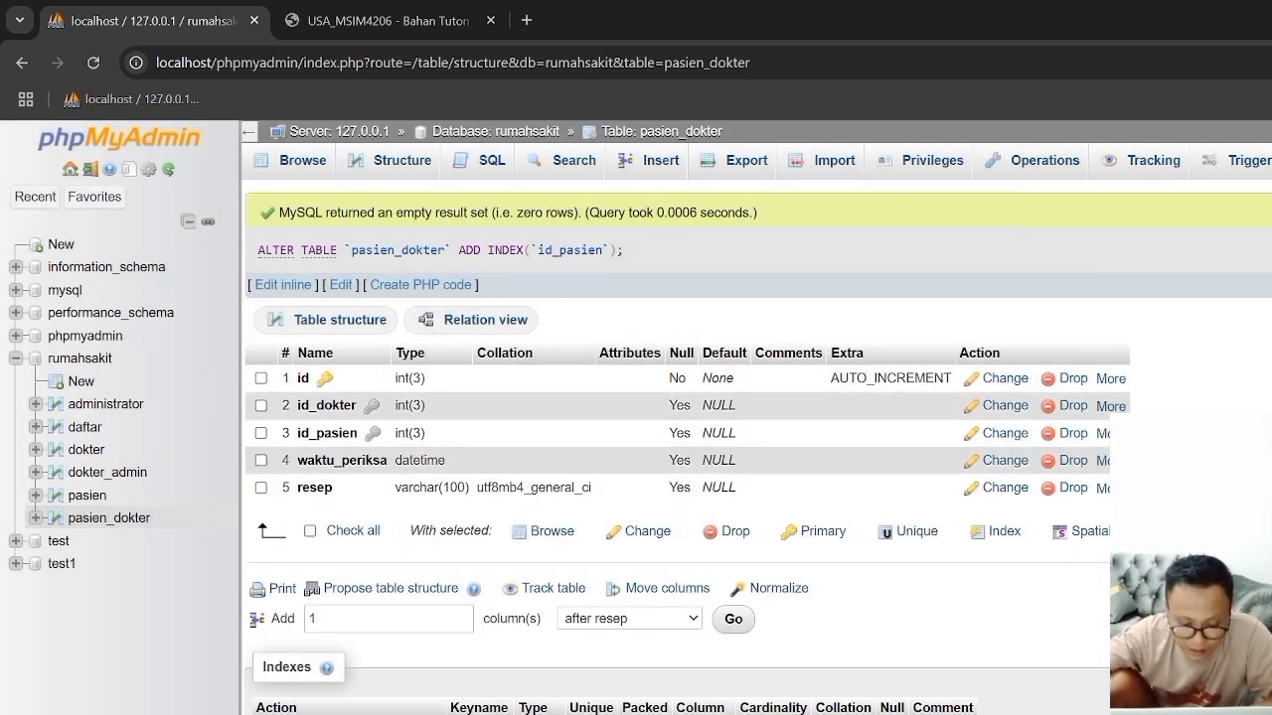
# Step: Switch to Word and review the "Query Penting untuk Laporan" section and its patient-doctor join query, then return to Chrome
pyautogui.hotkey('alt', 'Tab')
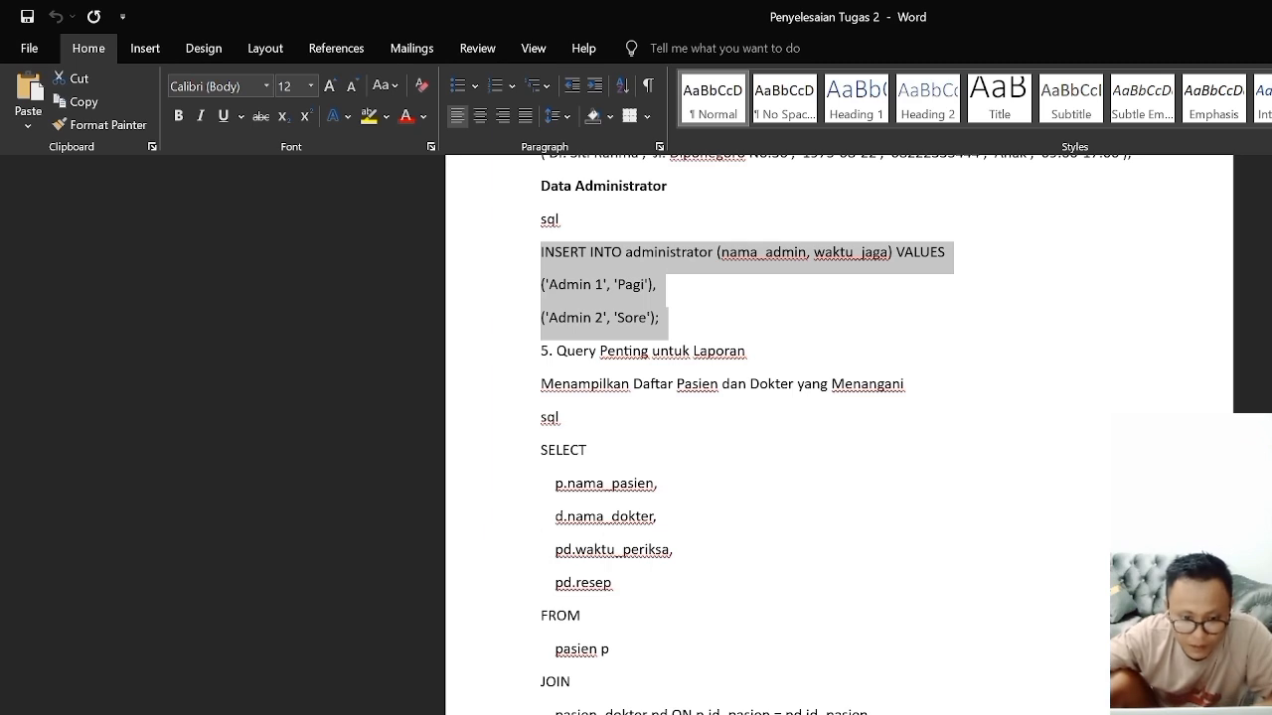
pyautogui.scroll(-2, 830, 435)
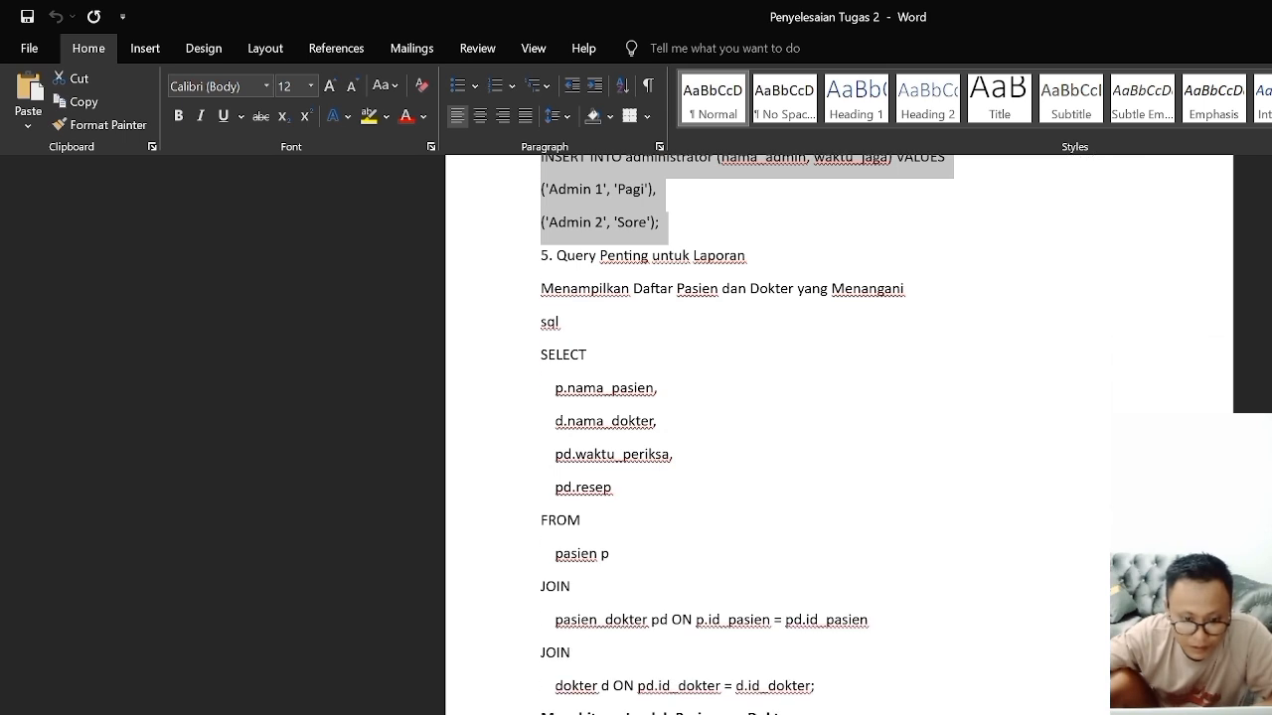
pyautogui.moveTo(555, 387); pyautogui.dragTo(618, 487)
pyautogui.moveTo(541, 355); pyautogui.dragTo(823, 685)
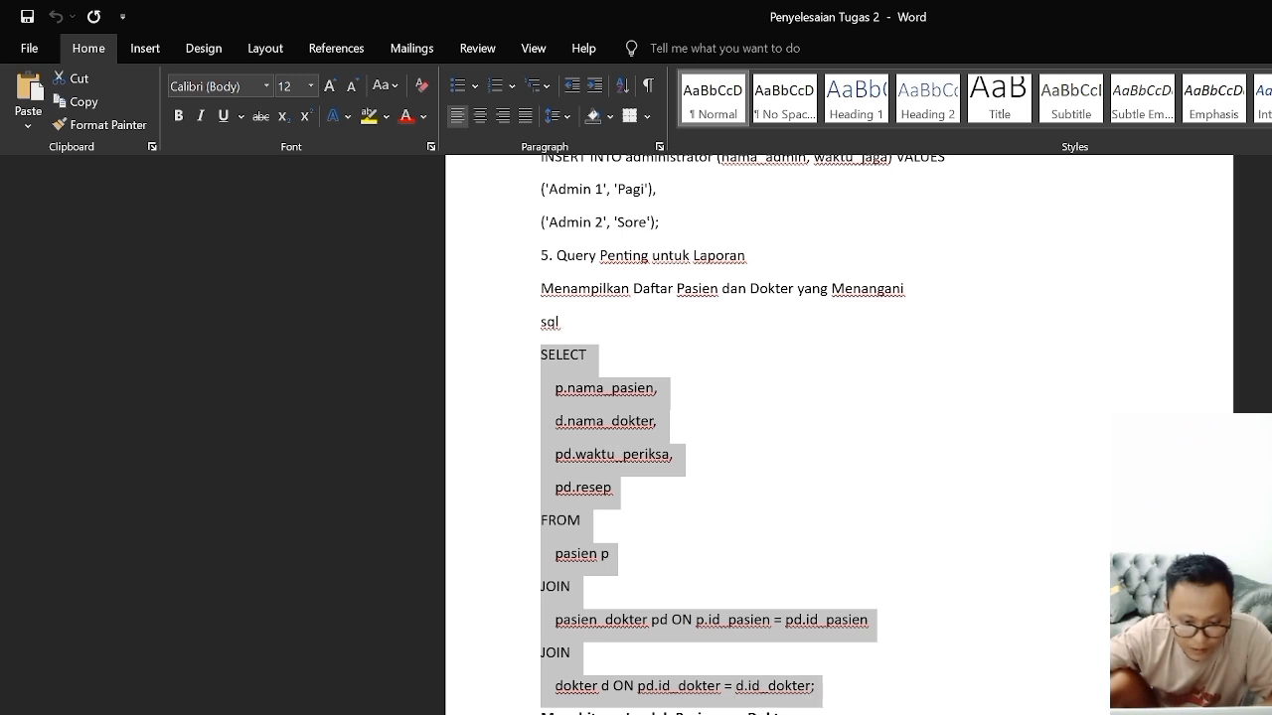
pyautogui.scroll(-15, 647, 658)
pyautogui.scroll(5, 648, 657)
pyautogui.scroll(8, 838, 434)
pyautogui.scroll(-12, 839, 434)
pyautogui.scroll(5, 838, 435)
pyautogui.scroll(1, 838, 435)
pyautogui.hotkey('alt', 'Tab')
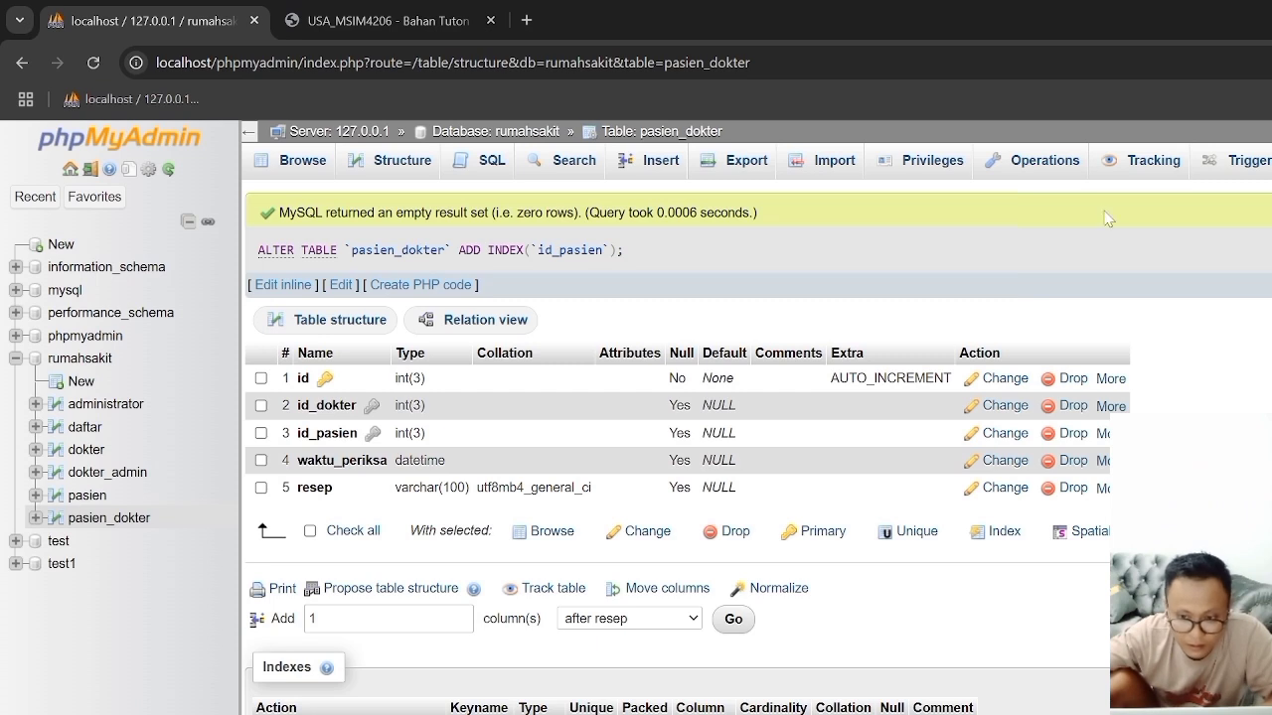
# Step: Open the rumahsakit database's Designer and arrange pasien_dokter in the lower middle, pasien at the far right and daftar above pasien
pyautogui.click(61, 365)
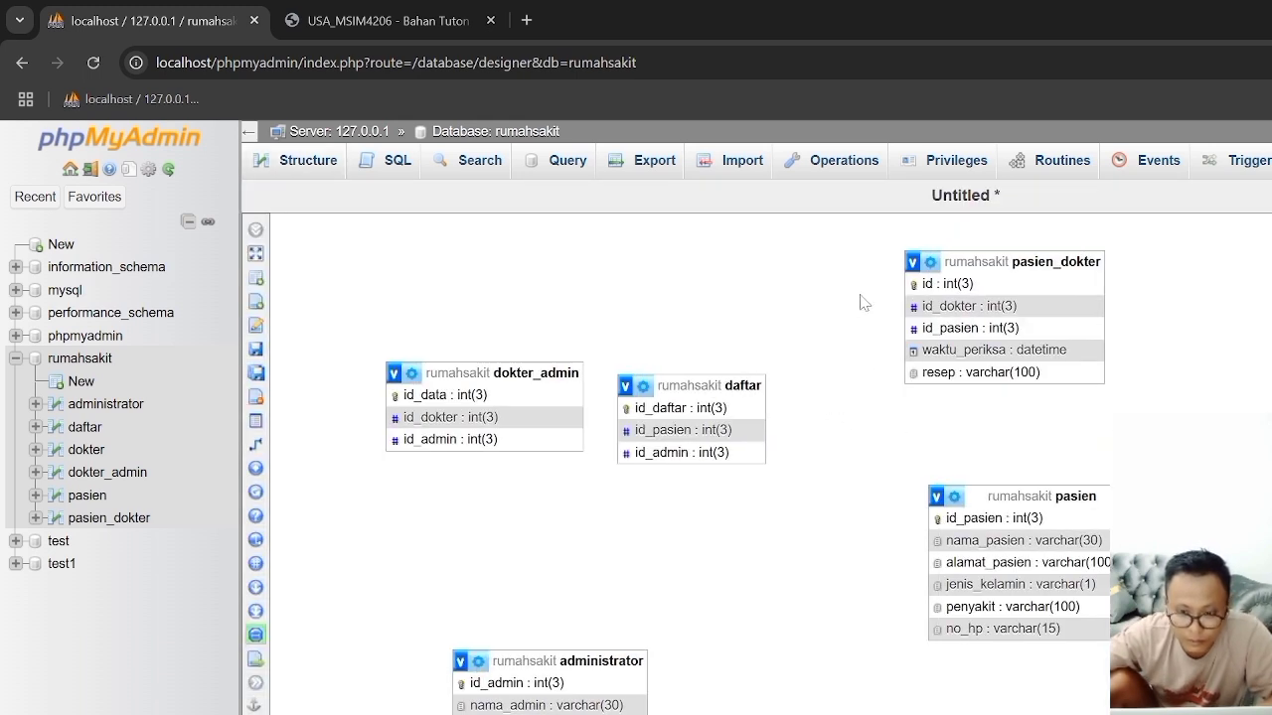
pyautogui.moveTo(1023, 261); pyautogui.dragTo(856, 614)
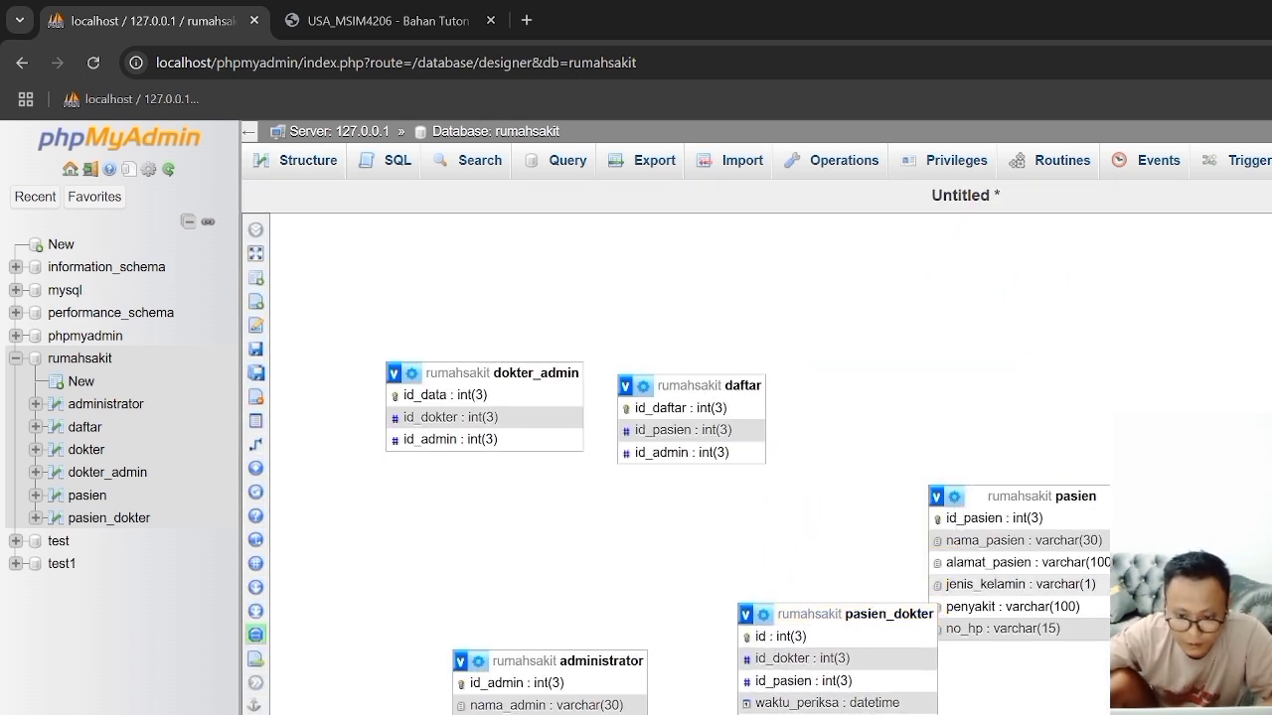
pyautogui.moveTo(1025, 490); pyautogui.dragTo(1222, 497)
pyautogui.moveTo(695, 385); pyautogui.dragTo(1070, 412)
pyautogui.moveTo(1180, 407); pyautogui.dragTo(1270, 300)
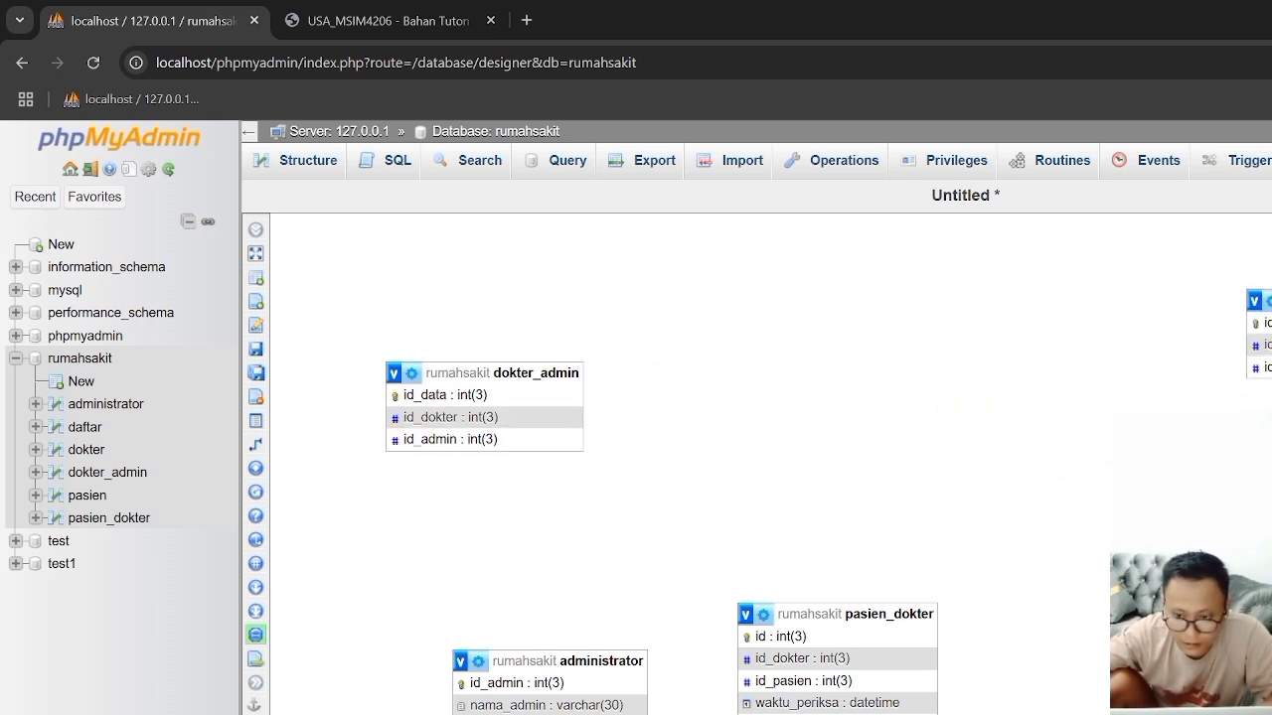
# Step: Place dokter_admin and administrator side by side in the diagram's upper row and dokter below dokter_admin, checking the layout against the Tugas 2 ERD
pyautogui.moveTo(504, 367); pyautogui.dragTo(915, 315)
pyautogui.moveTo(541, 661); pyautogui.dragTo(1086, 287)
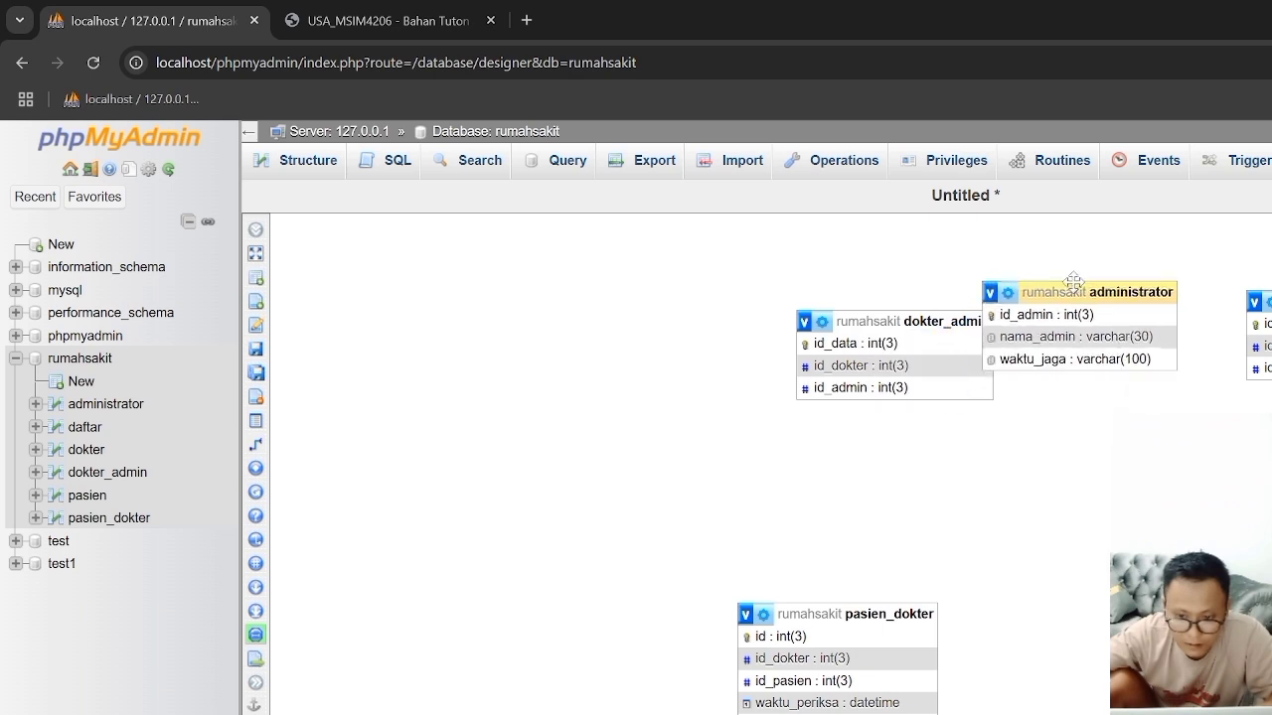
pyautogui.moveTo(922, 312); pyautogui.dragTo(598, 274)
pyautogui.moveTo(1083, 287); pyautogui.dragTo(909, 274)
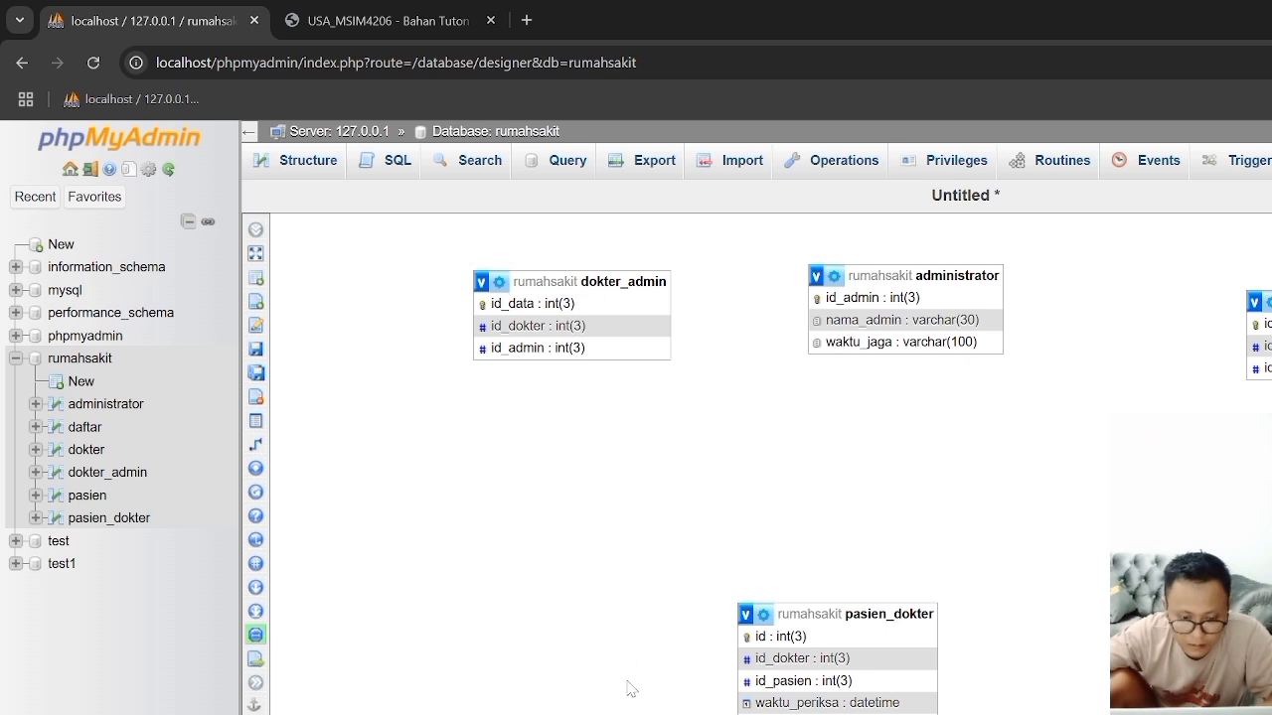
pyautogui.moveTo(565, 711); pyautogui.dragTo(570, 505)
pyautogui.click(406, 22)
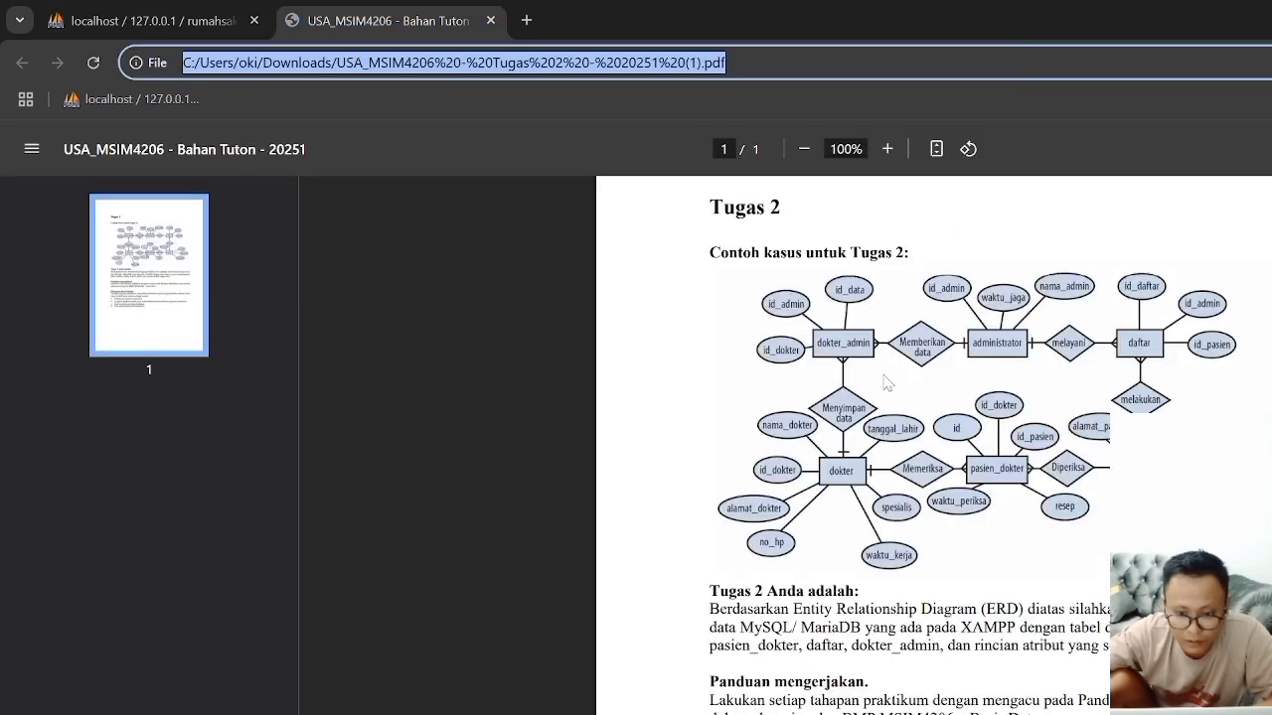
pyautogui.click(126, 22)
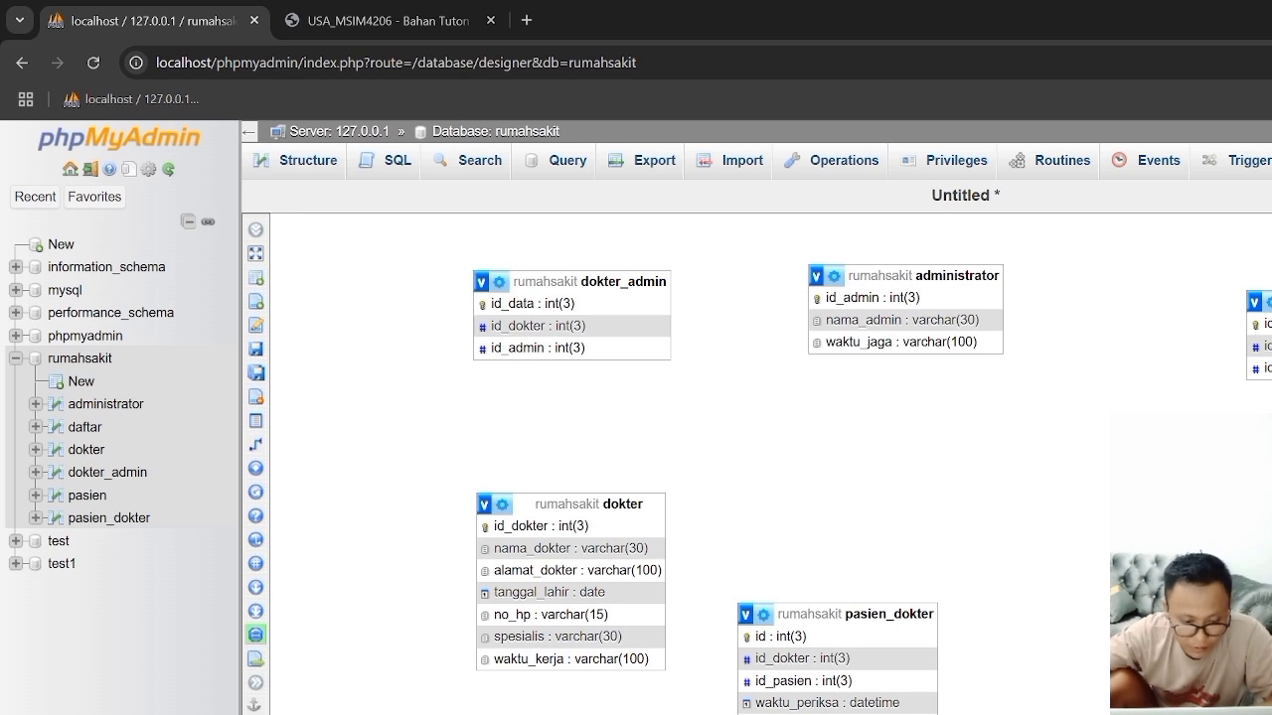
# Step: Switch to the Downloads folder, open USA_Panduan_Prak_T2_MSIM4206.pdf in Edge and dismiss the default-browser offer
pyautogui.hotkey('alt', 'Tab')
pyautogui.doubleClick(560, 470)
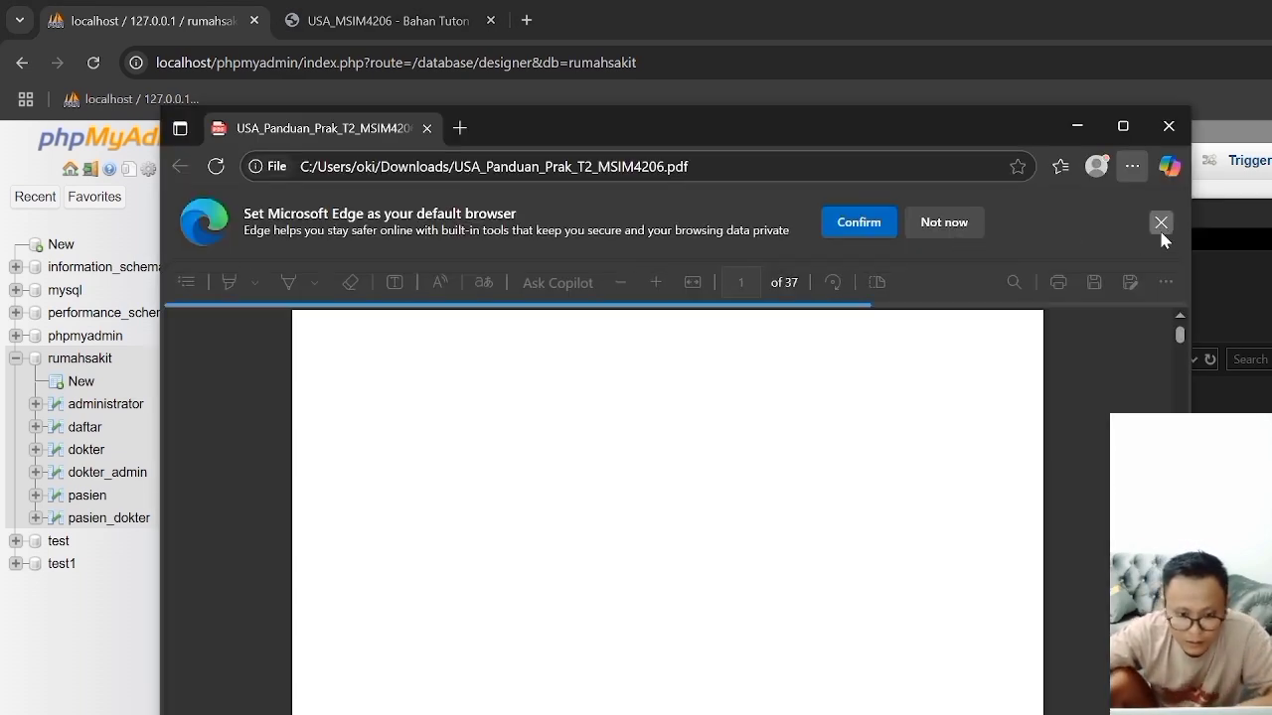
pyautogui.click(1159, 225)
# Step: Browse the practicum guide's SQL sections to find Gambar 23 and Gambar 24, the table relation diagrams of the hospital database
pyautogui.scroll(-20, 557, 492)
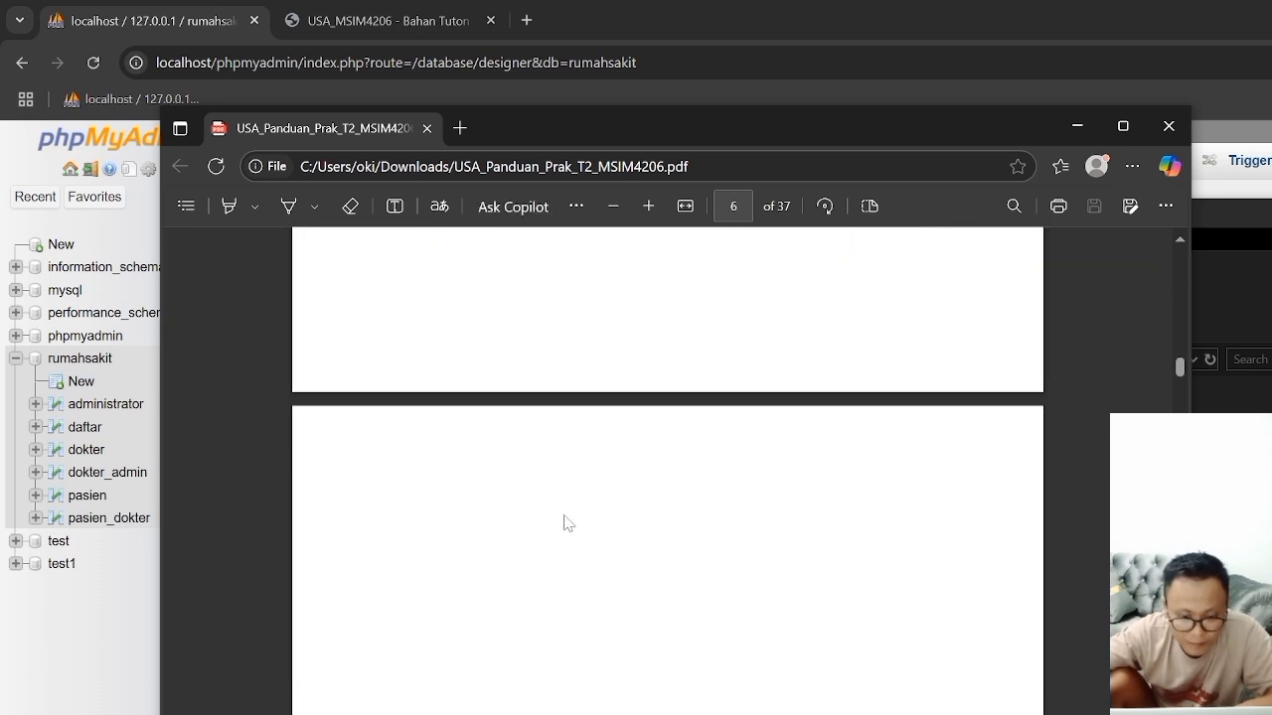
pyautogui.scroll(-15, 567, 524)
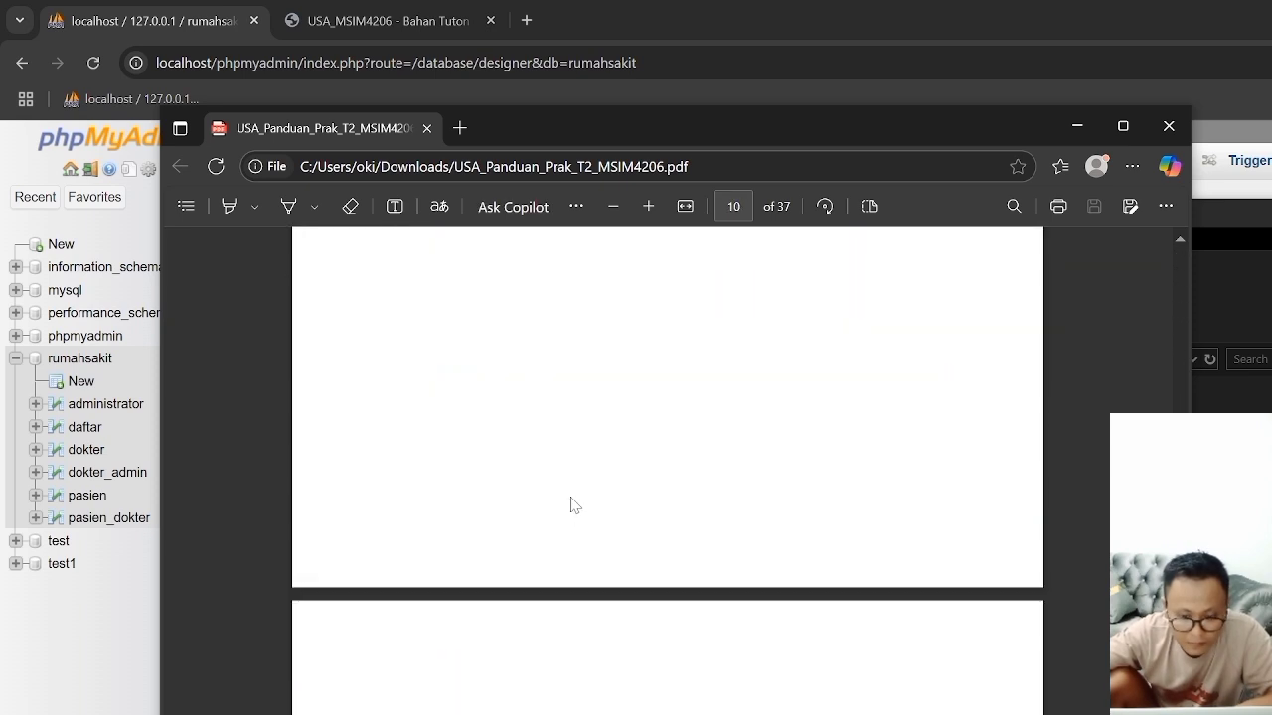
pyautogui.scroll(-12, 573, 505)
pyautogui.scroll(-20, 668, 472)
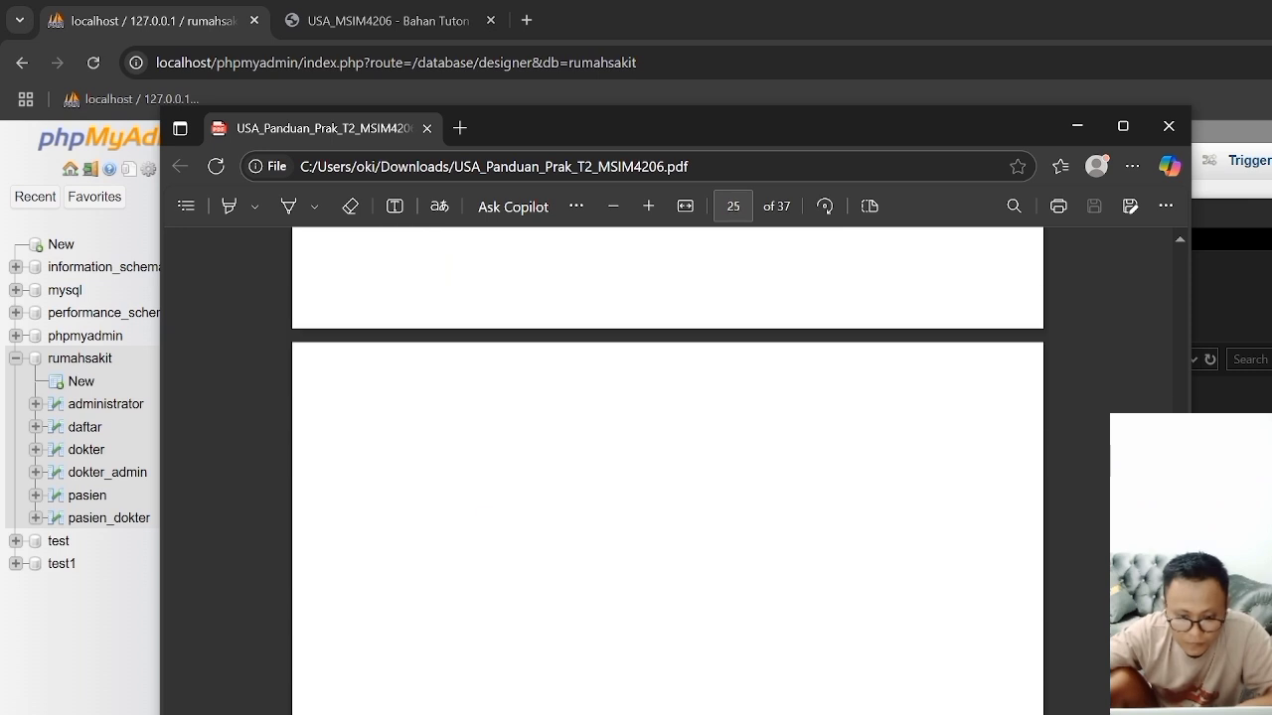
pyautogui.scroll(-10, 412, 477)
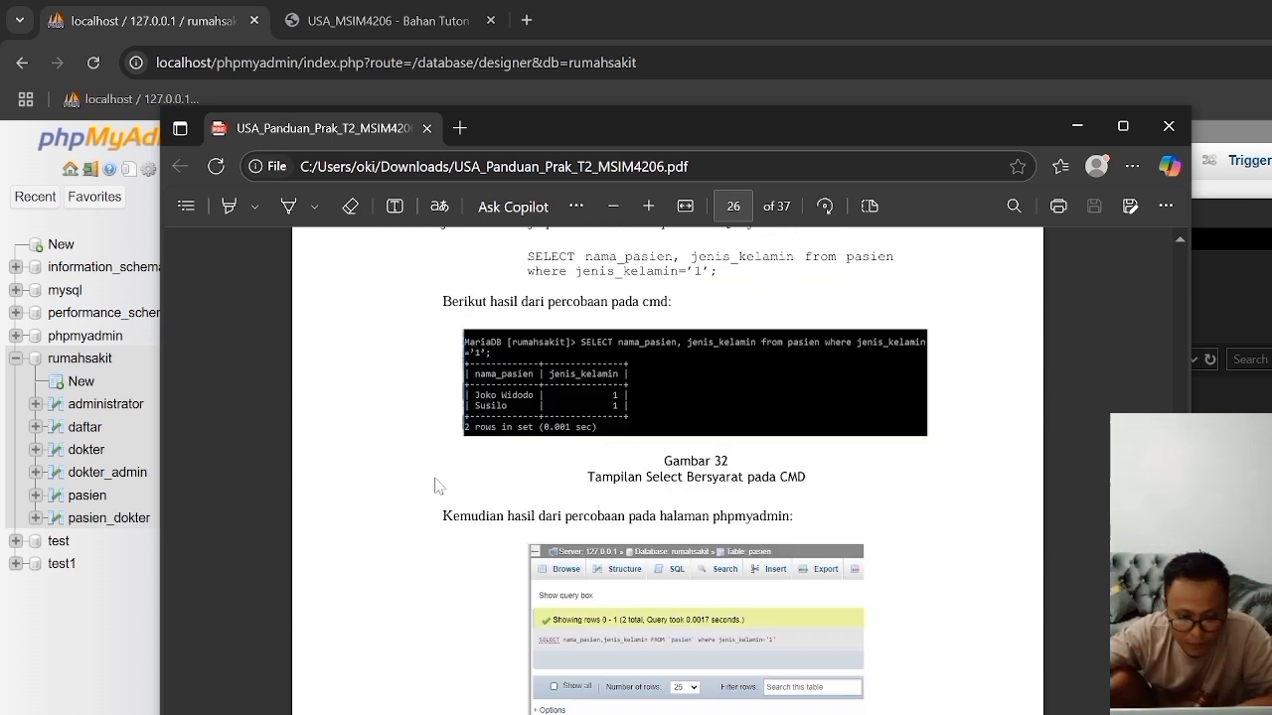
pyautogui.scroll(-12, 438, 486)
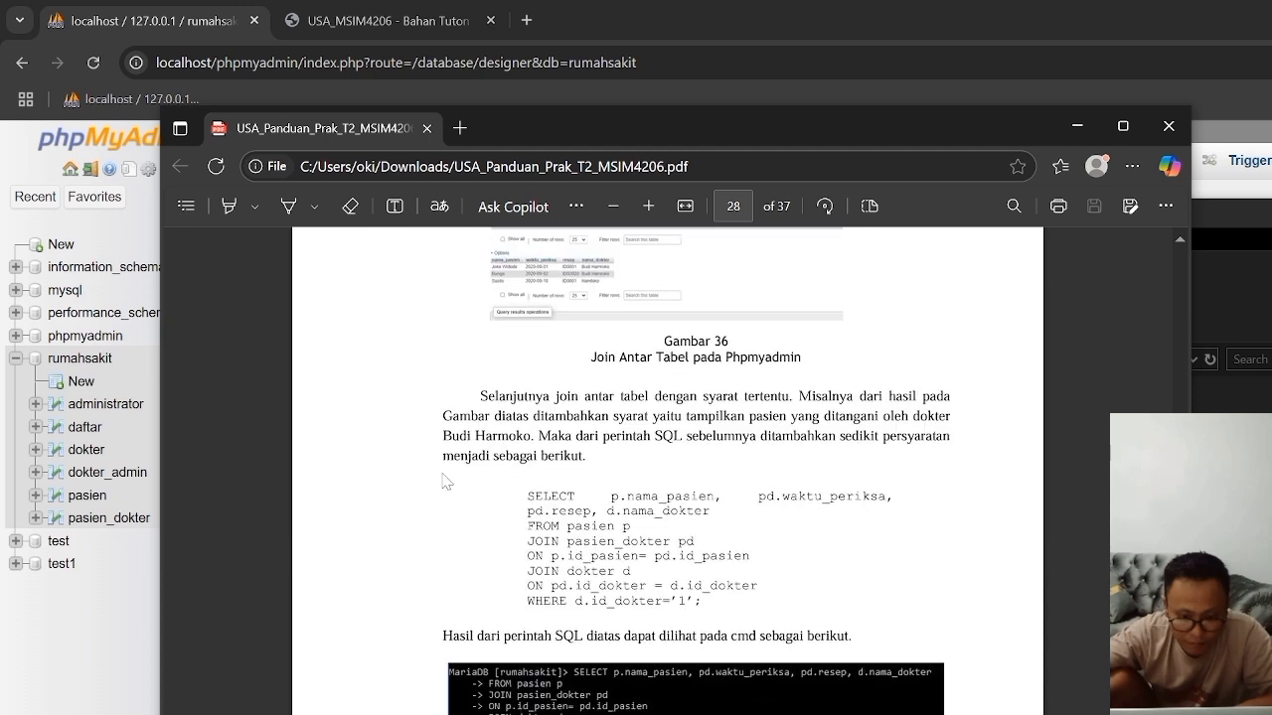
pyautogui.scroll(12, 442, 483)
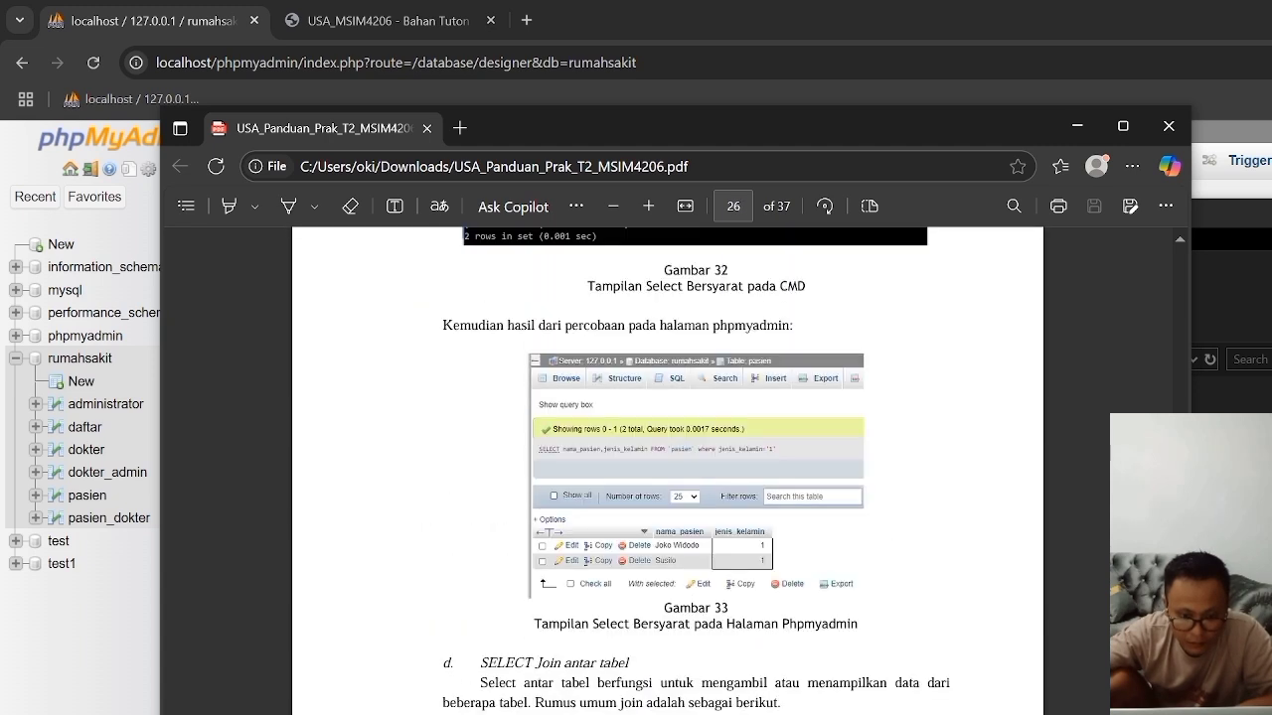
pyautogui.scroll(10, 442, 483)
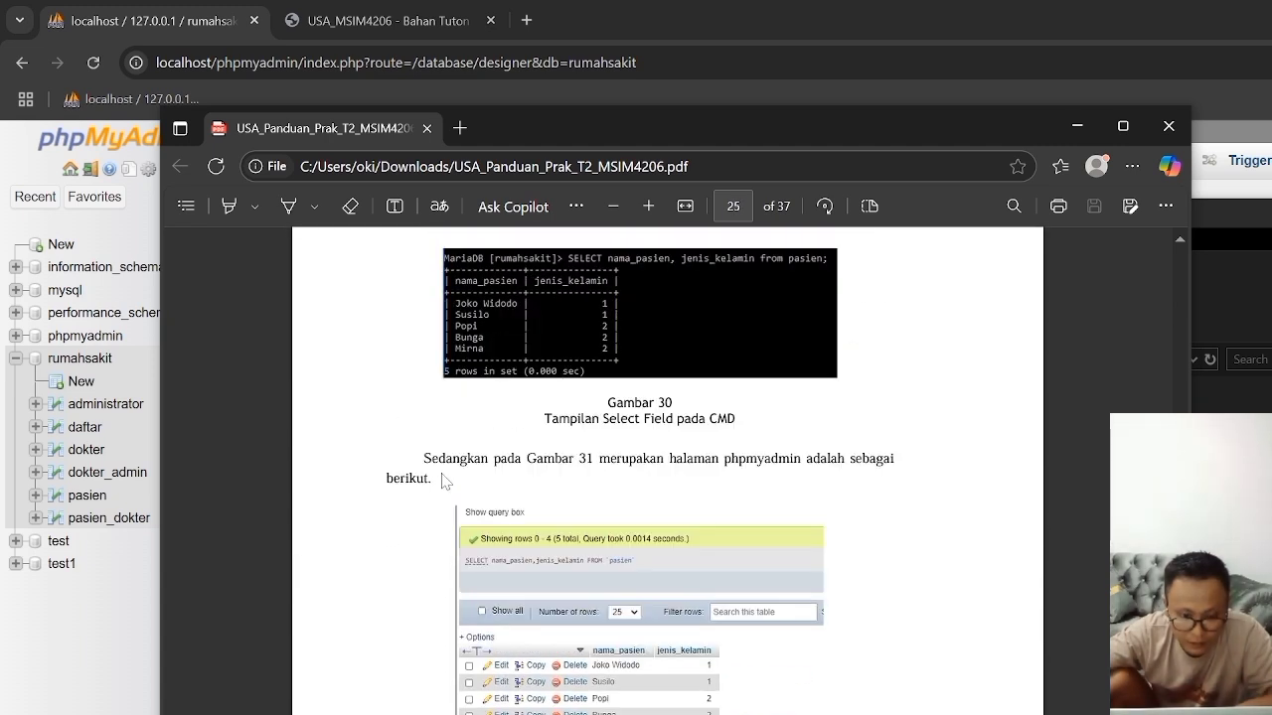
pyautogui.scroll(12, 444, 482)
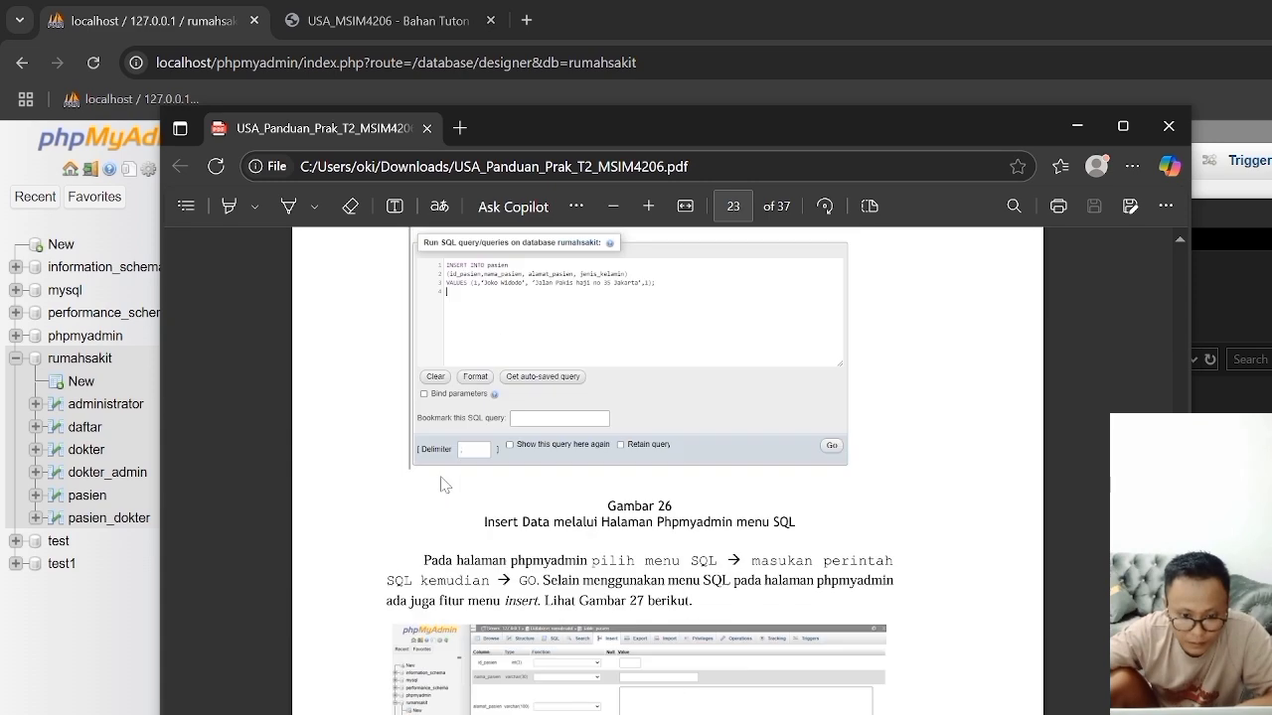
pyautogui.scroll(12, 444, 483)
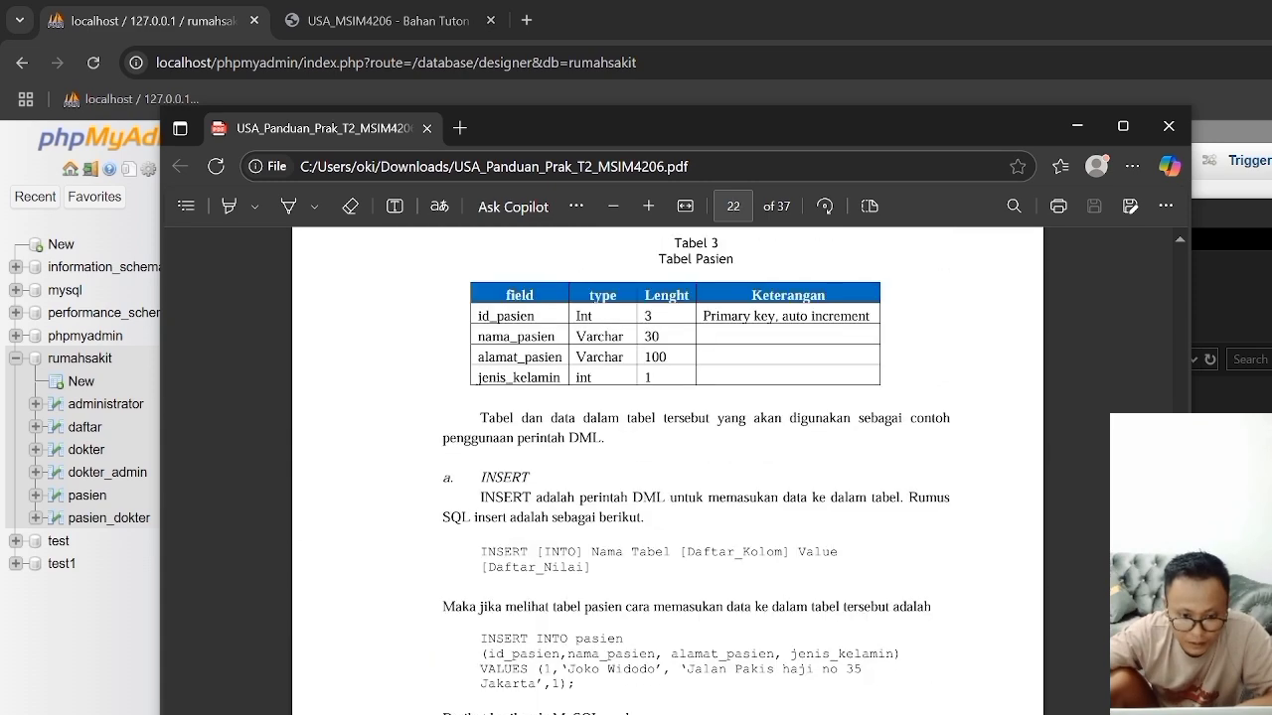
pyautogui.scroll(12, 444, 483)
pyautogui.scroll(-5, 445, 485)
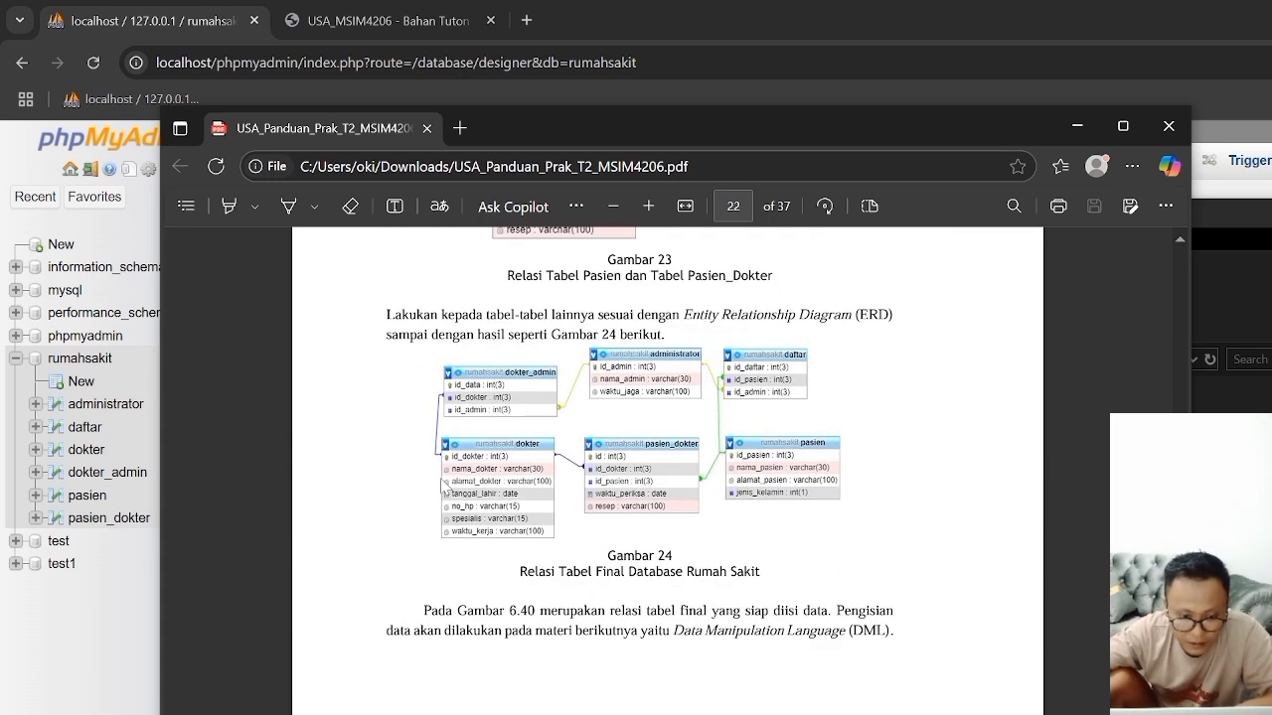
pyautogui.scroll(-4, 444, 487)
pyautogui.scroll(2, 444, 487)
pyautogui.scroll(3, 444, 487)
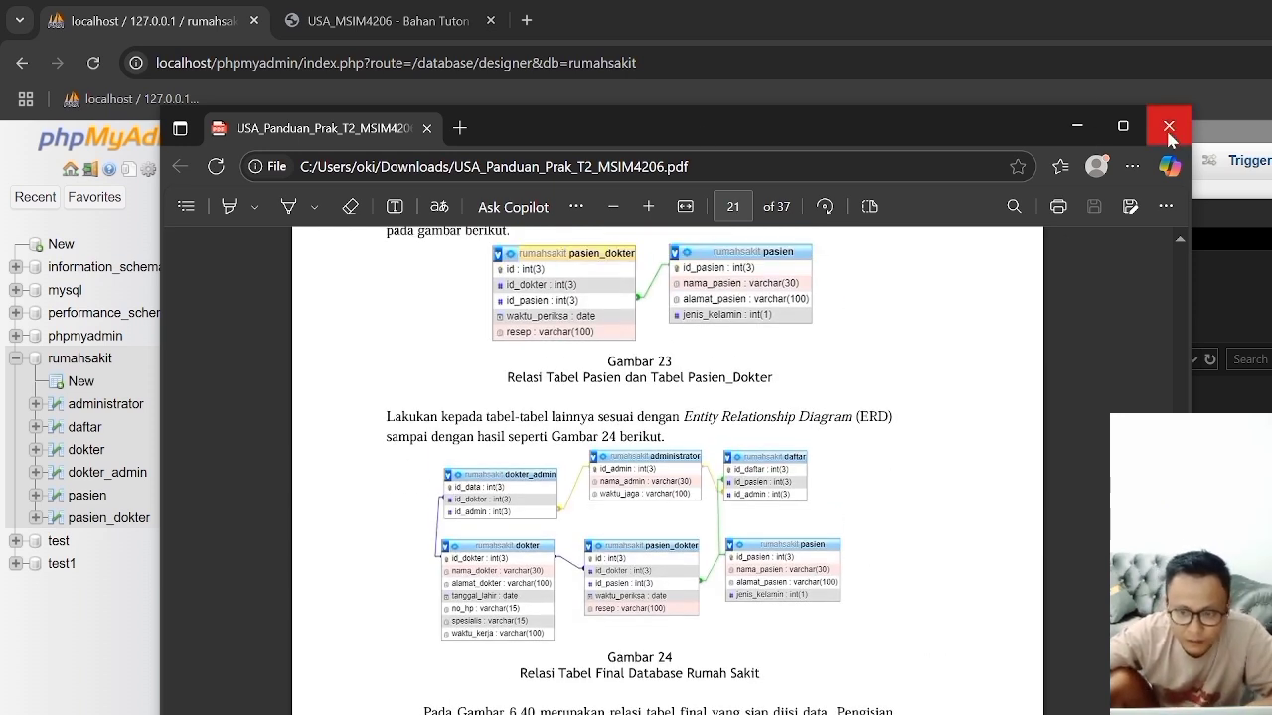
# Step: Minimize the Edge window and open USA_Panduan_Prak_T2_MSIM4206.pdf from the Downloads folder in Chrome instead
pyautogui.moveTo(394, 134); pyautogui.dragTo(565, 186)
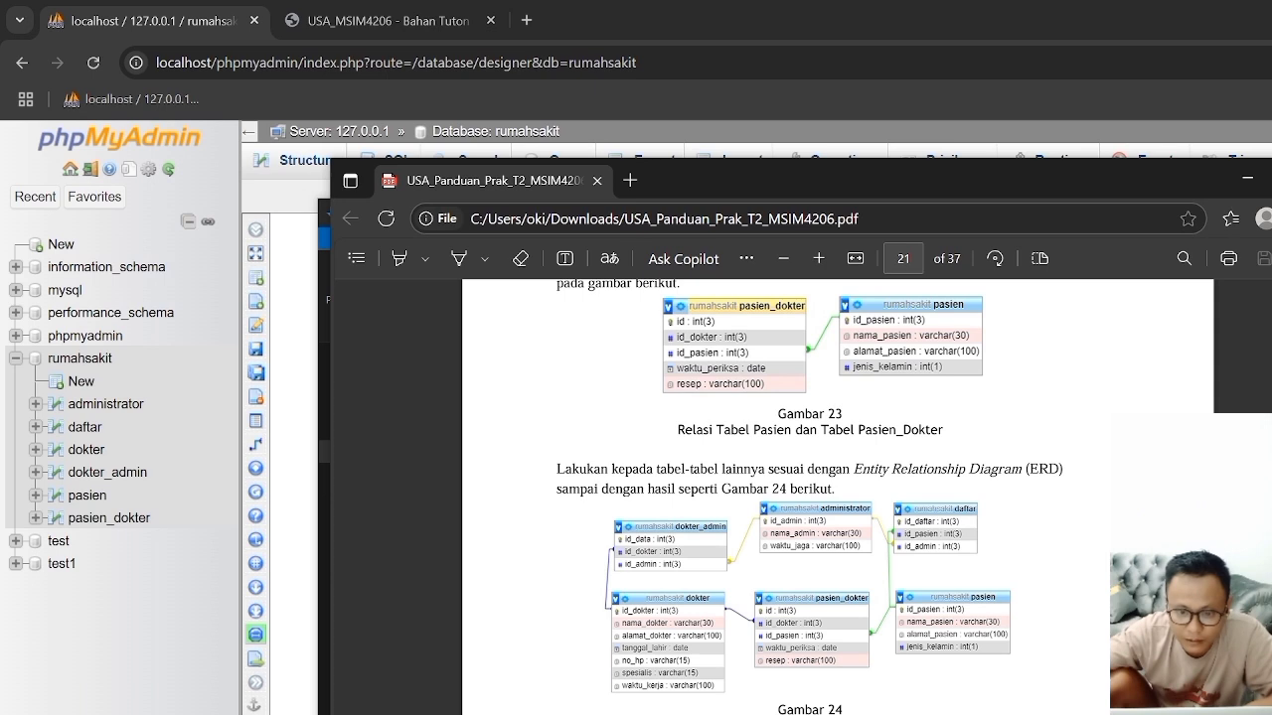
pyautogui.click(1248, 179)
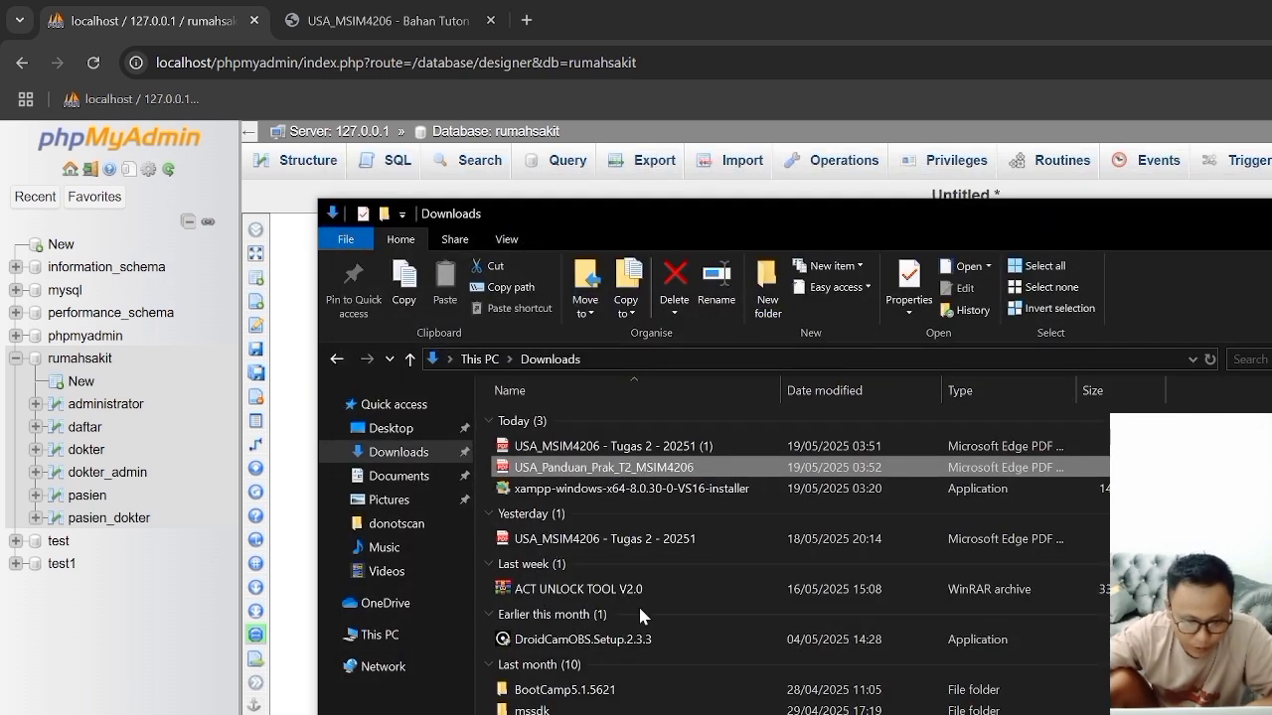
pyautogui.rightClick(611, 471)
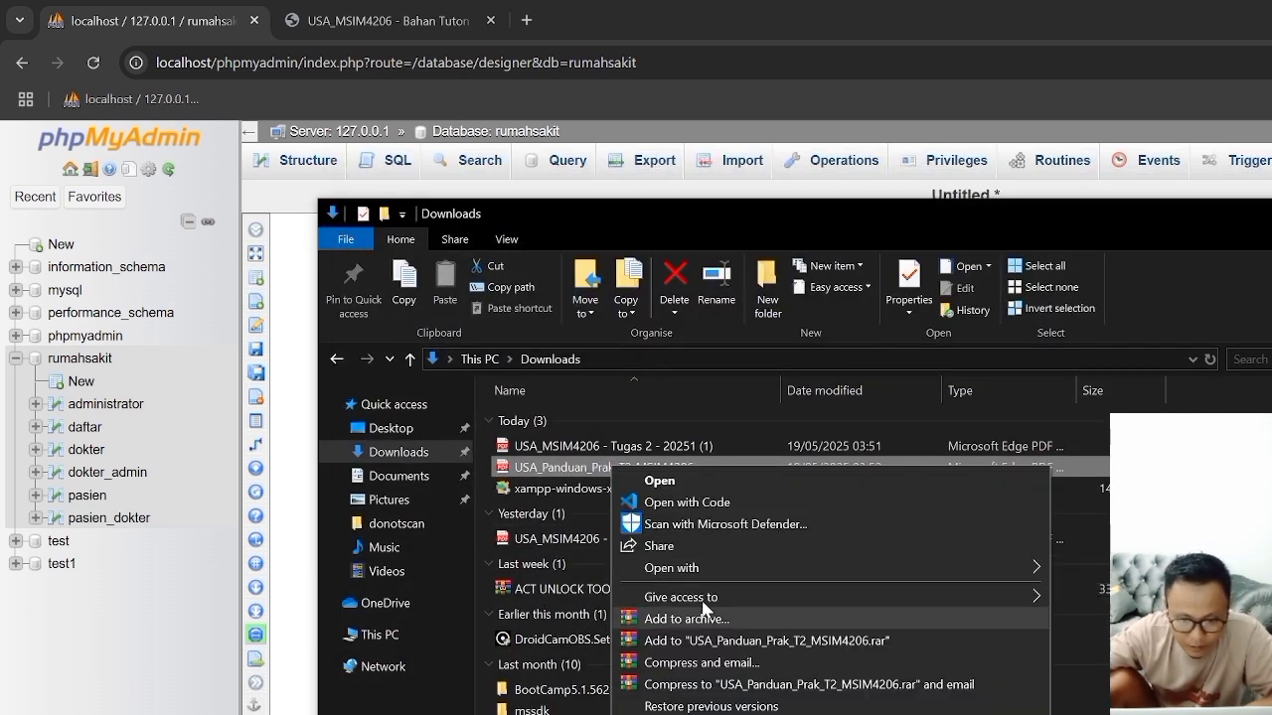
pyautogui.moveTo(825, 572)
pyautogui.click(1091, 569)
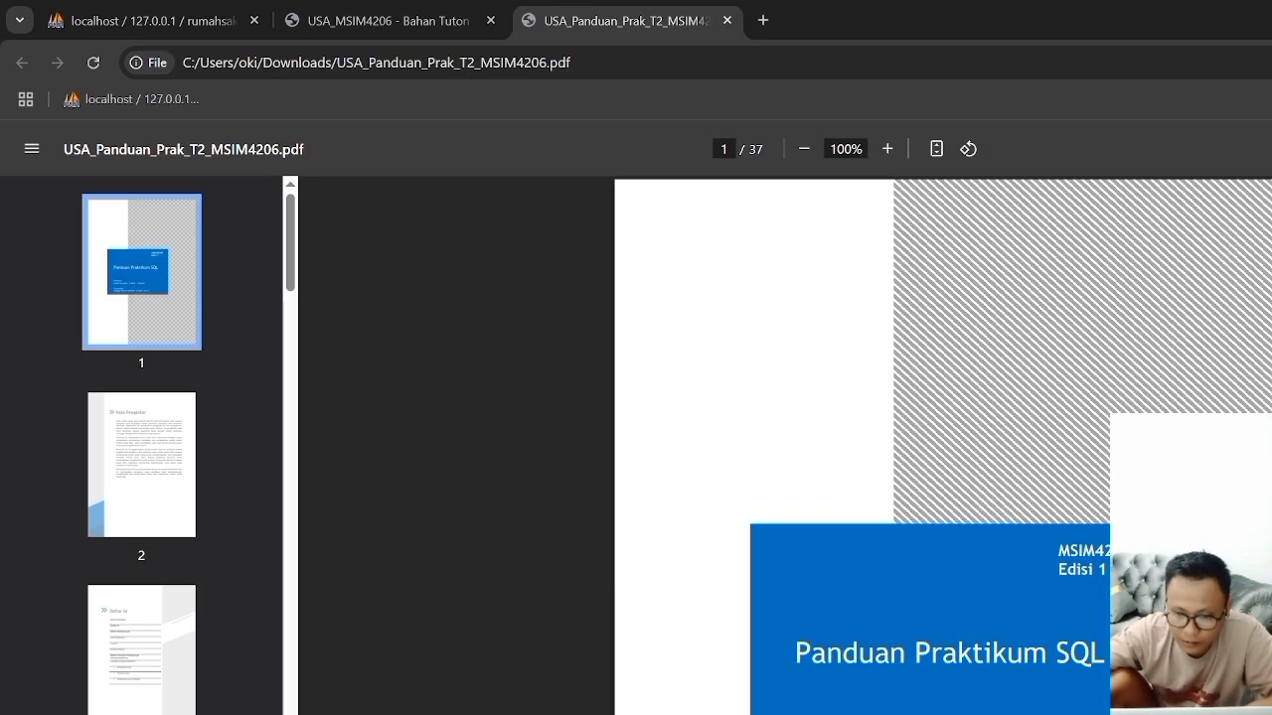
# Step: Browse the guide's page thumbnails and go to page 19 on starting the relations and arranging the tables
pyautogui.moveTo(291, 278); pyautogui.dragTo(290, 710)
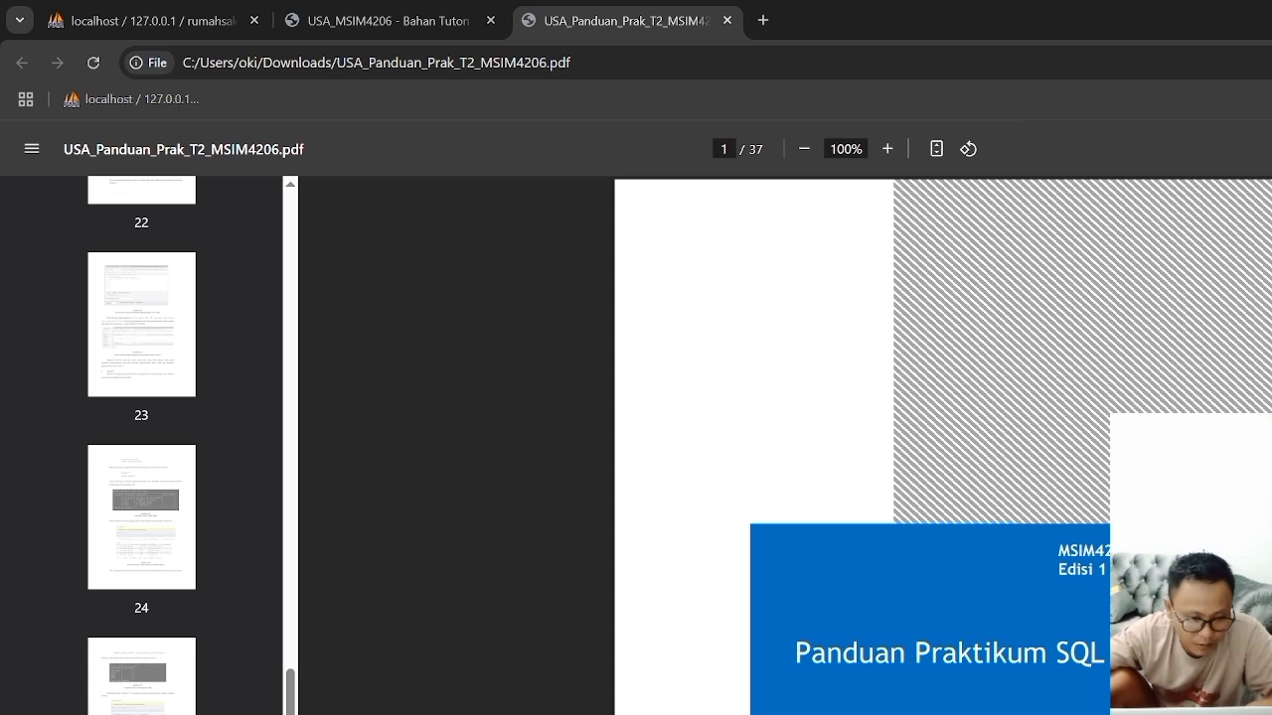
pyautogui.click(101, 700)
pyautogui.scroll(-8, 119, 705)
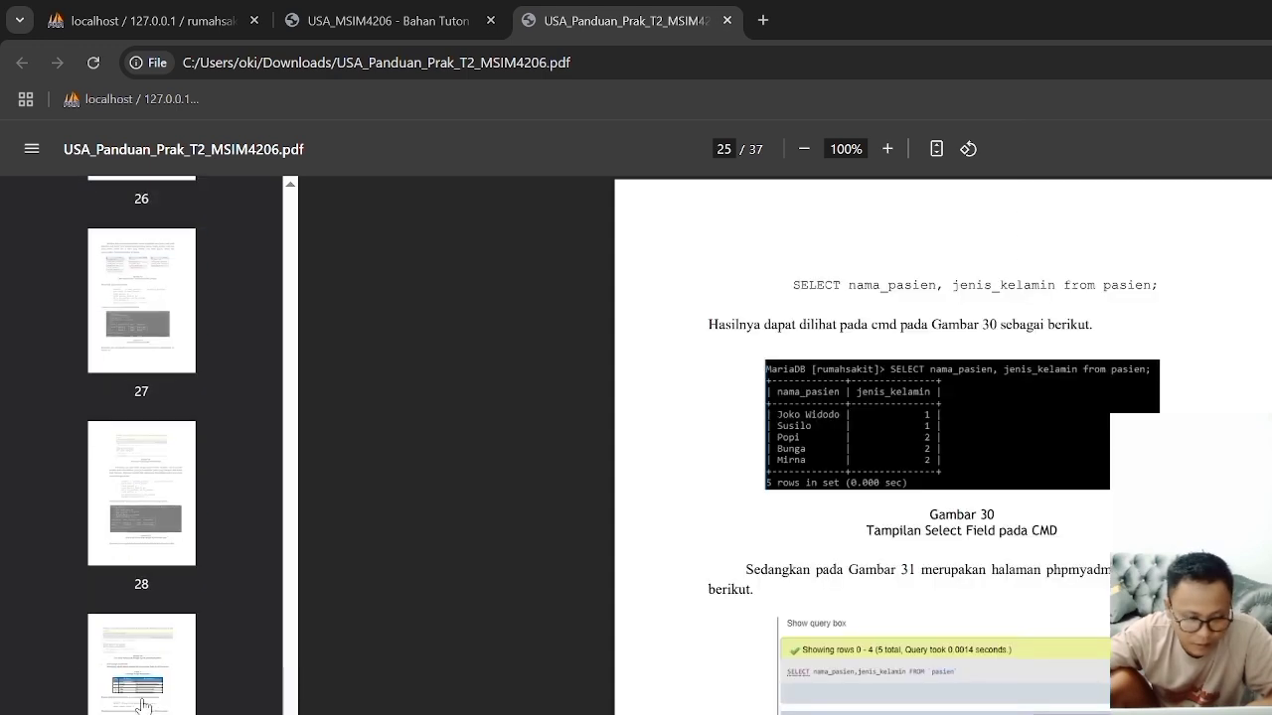
pyautogui.click(142, 706)
pyautogui.scroll(-8, 142, 596)
pyautogui.scroll(20, 139, 636)
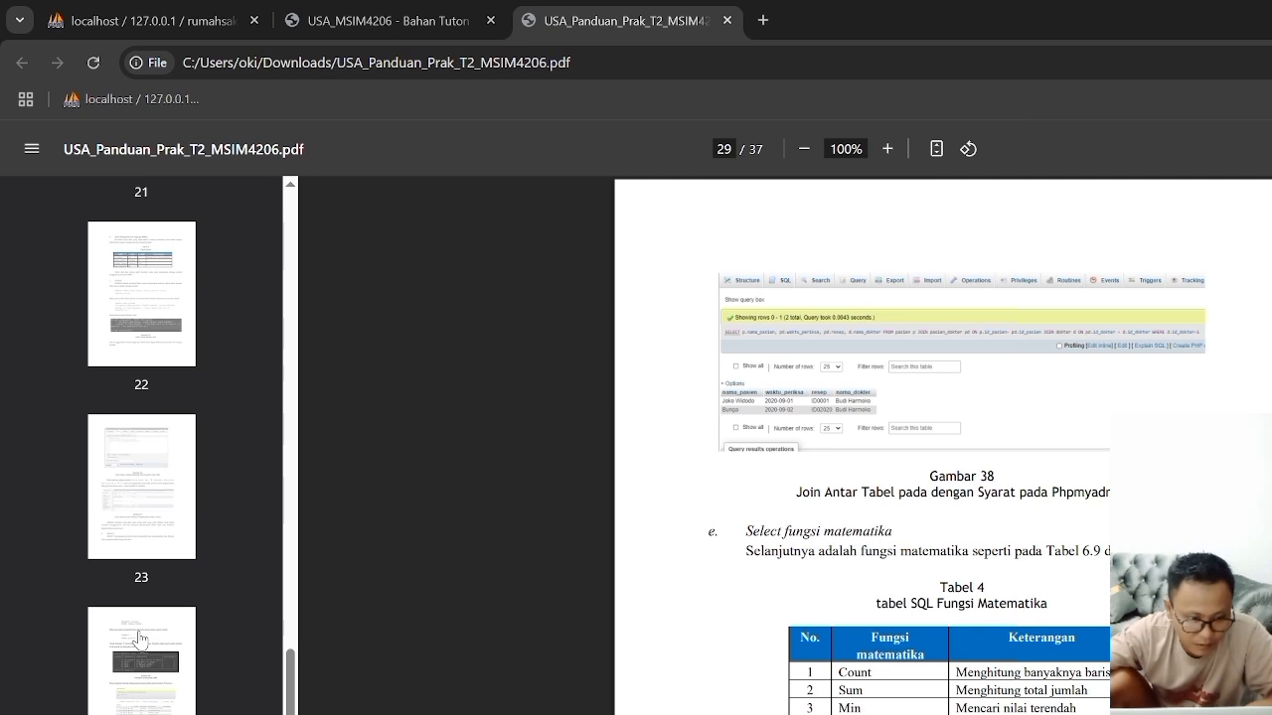
pyautogui.scroll(8, 140, 639)
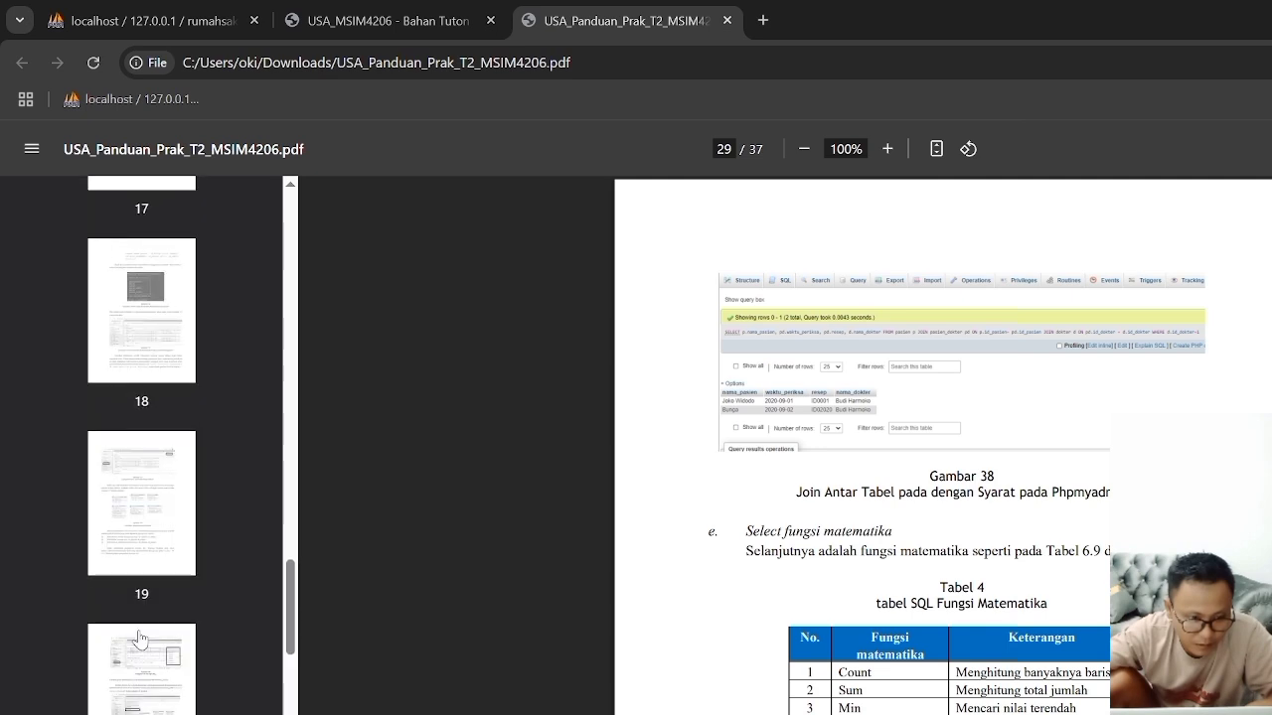
pyautogui.click(137, 530)
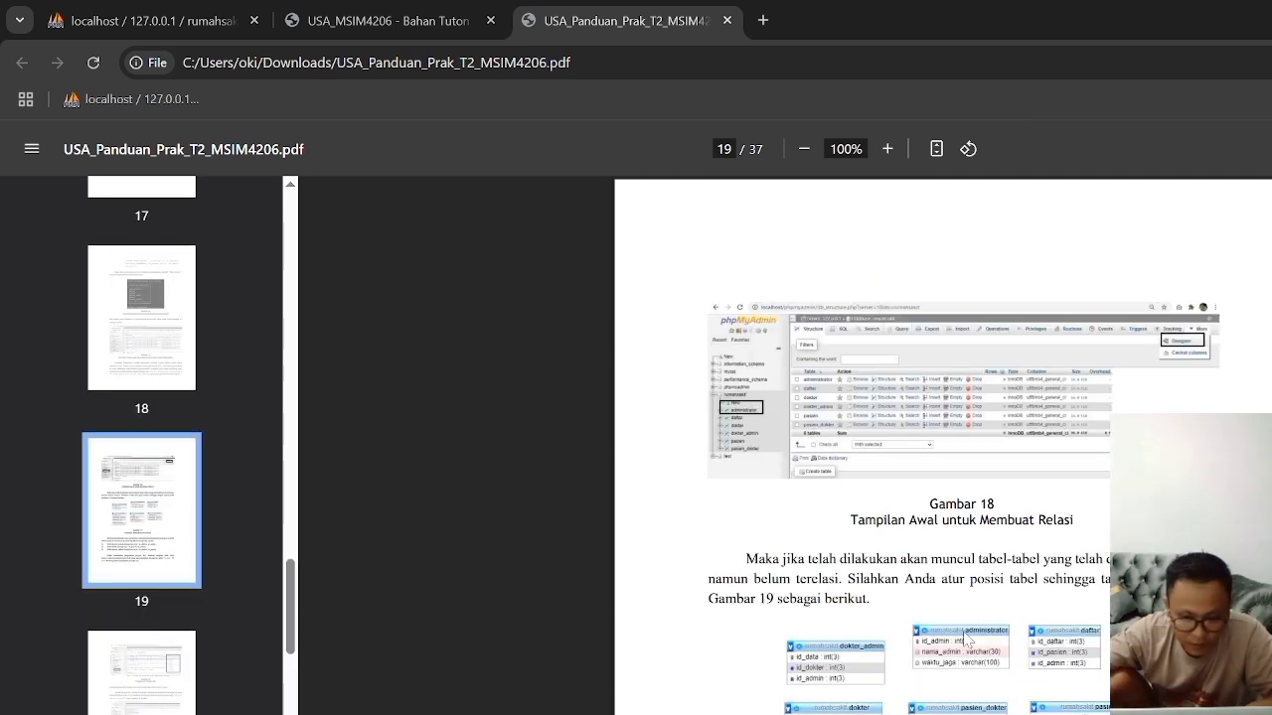
# Step: Go to page 21 and review the foreign key relationship settings and the relation diagrams in Gambar 22 to 24
pyautogui.scroll(-2, 248, 600)
pyautogui.scroll(10, 233, 587)
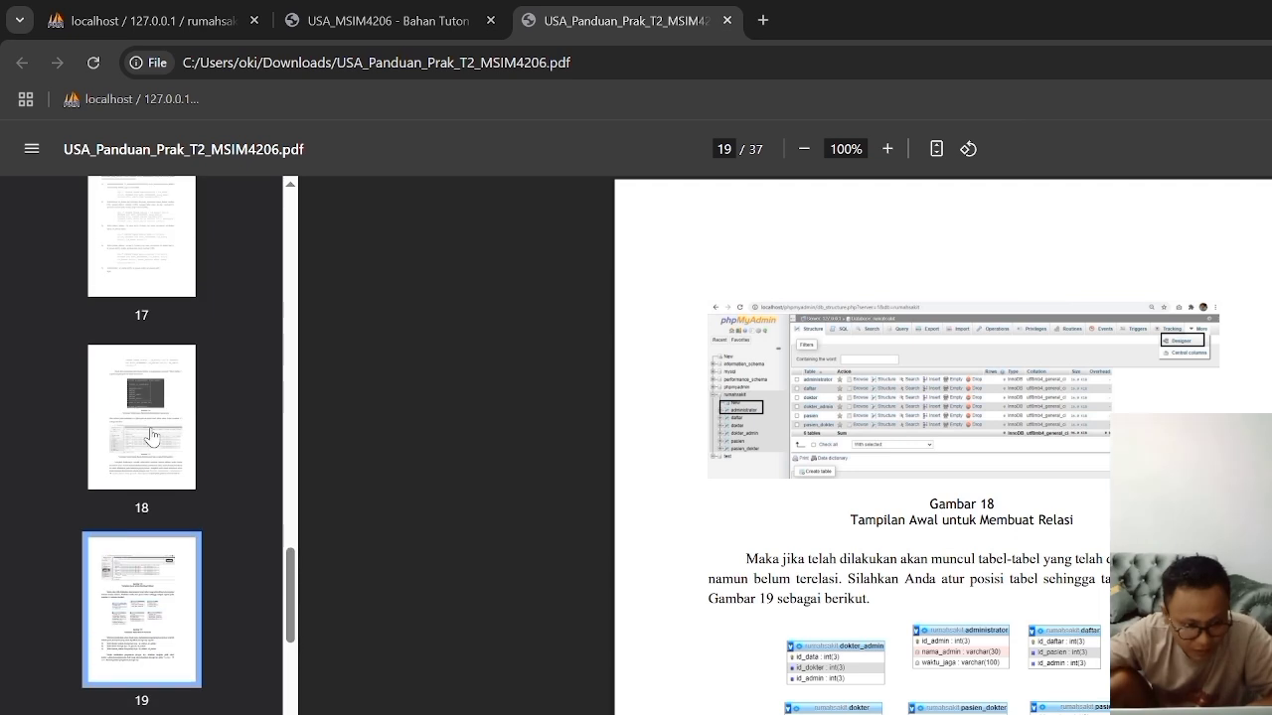
pyautogui.scroll(-6, 149, 437)
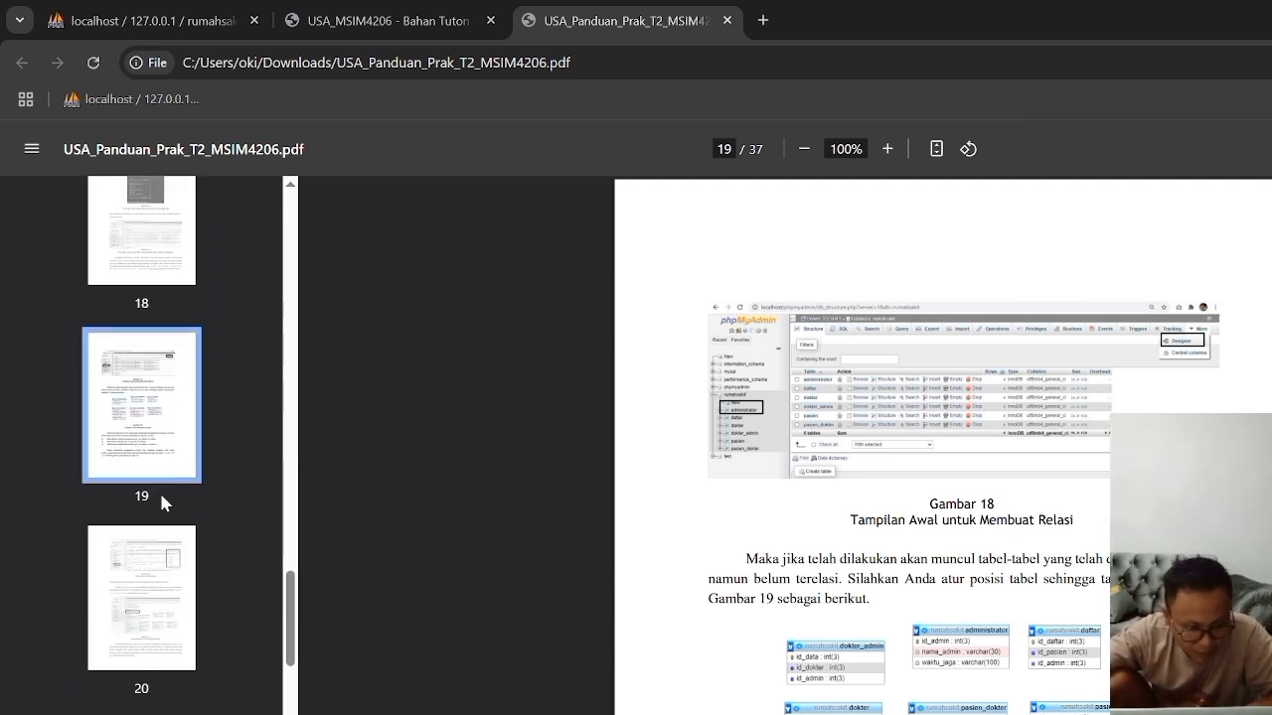
pyautogui.click(146, 487)
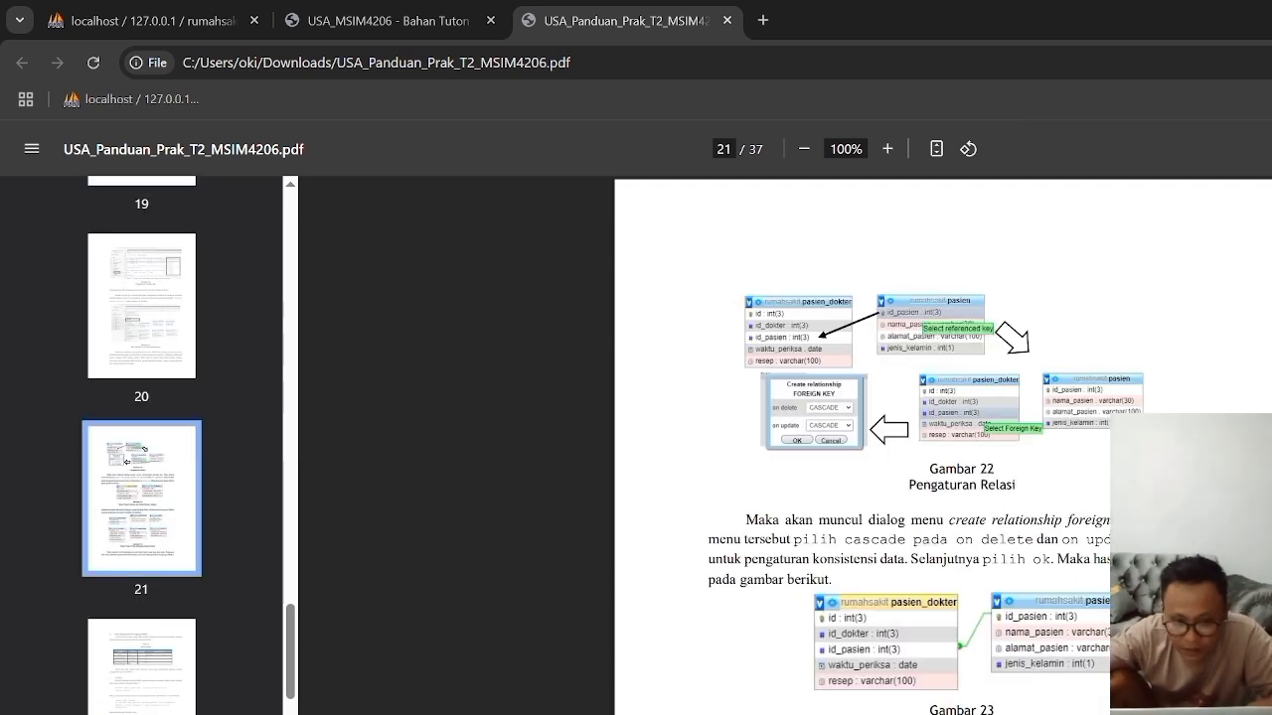
pyautogui.scroll(-1, 895, 447)
pyautogui.scroll(-2, 934, 397)
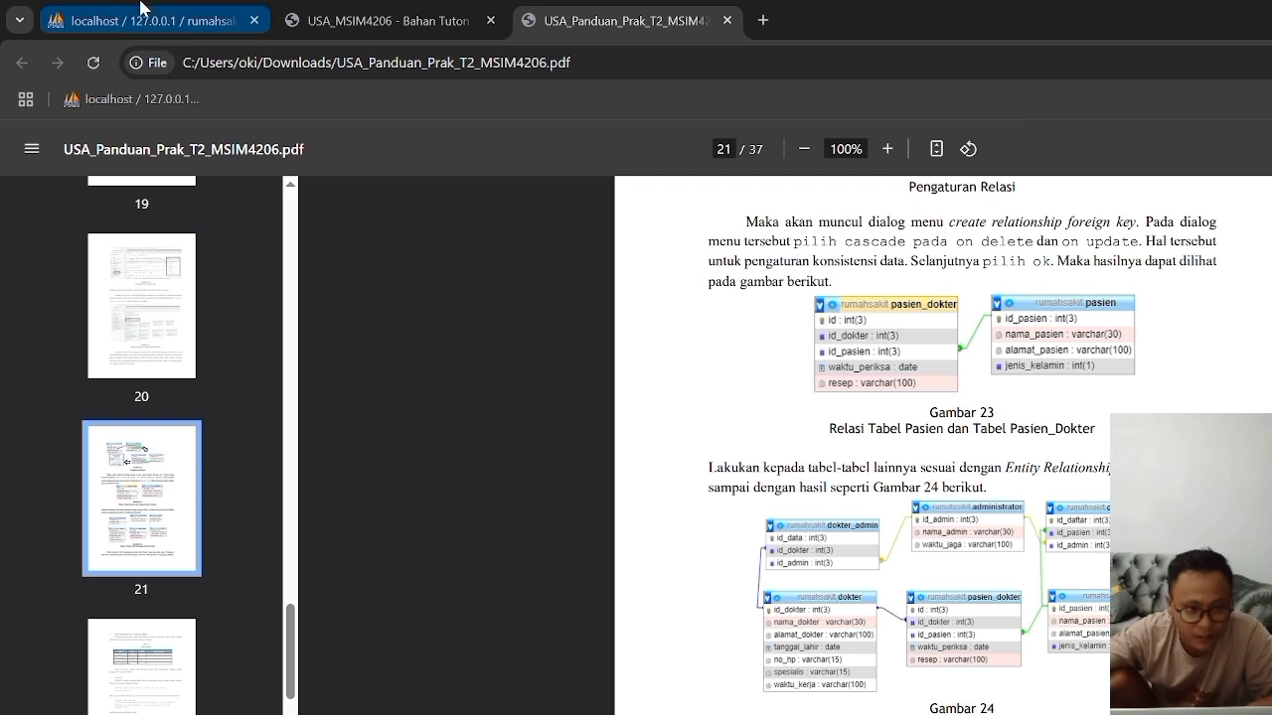
# Step: Return to the rumahsakit Designer, recheck the Tugas 2 ERD, and move the daftar table closer to administrator in the upper row
pyautogui.hotkey('alt', 'Tab')
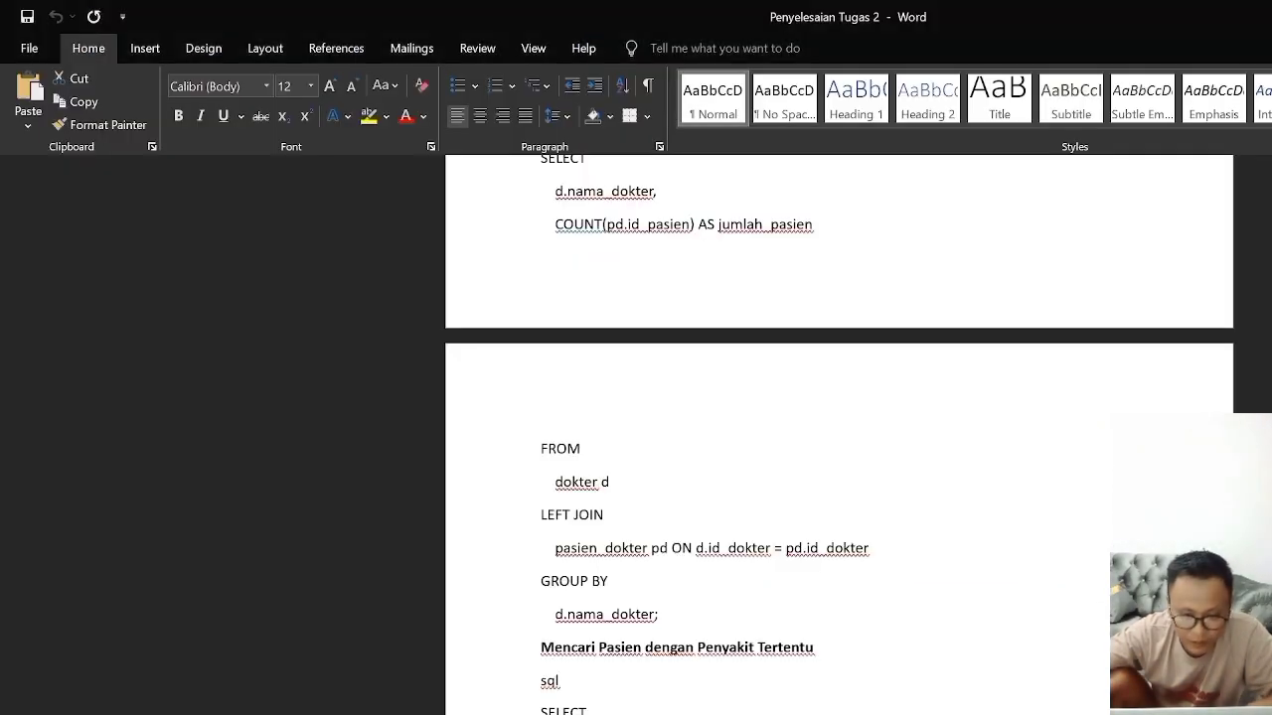
pyautogui.hotkey('alt', 'Tab')
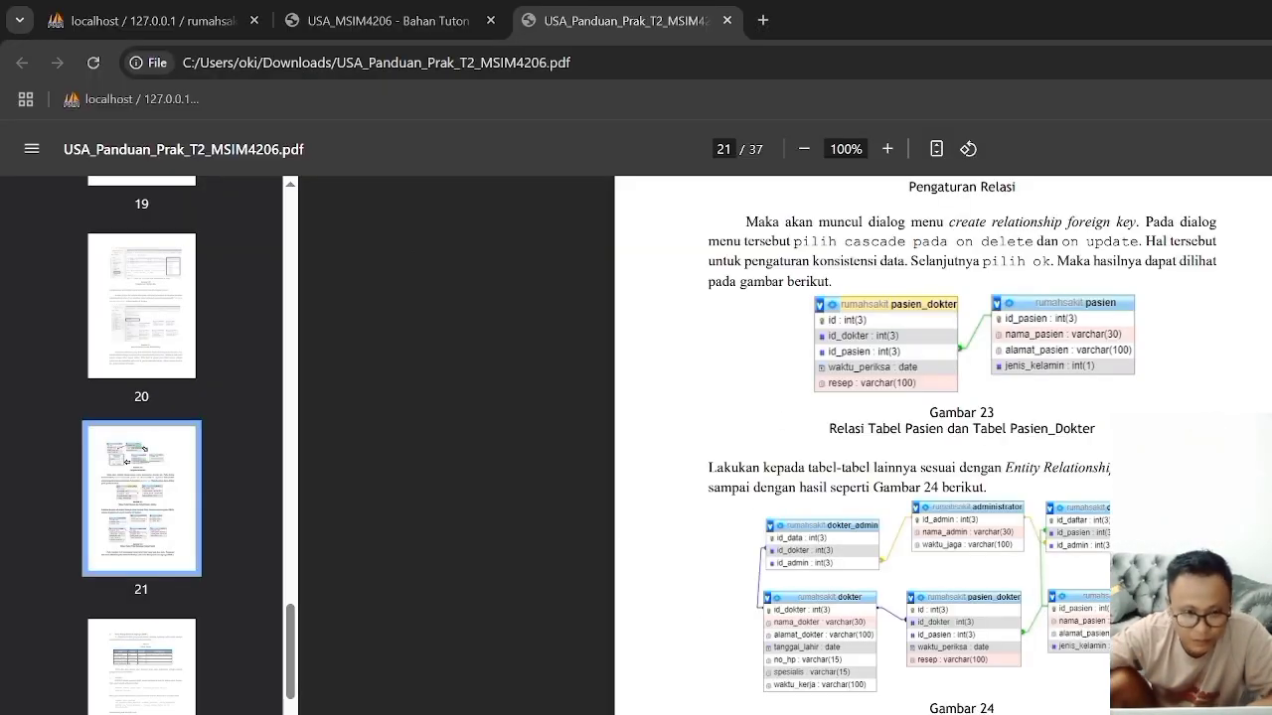
pyautogui.click(149, 20)
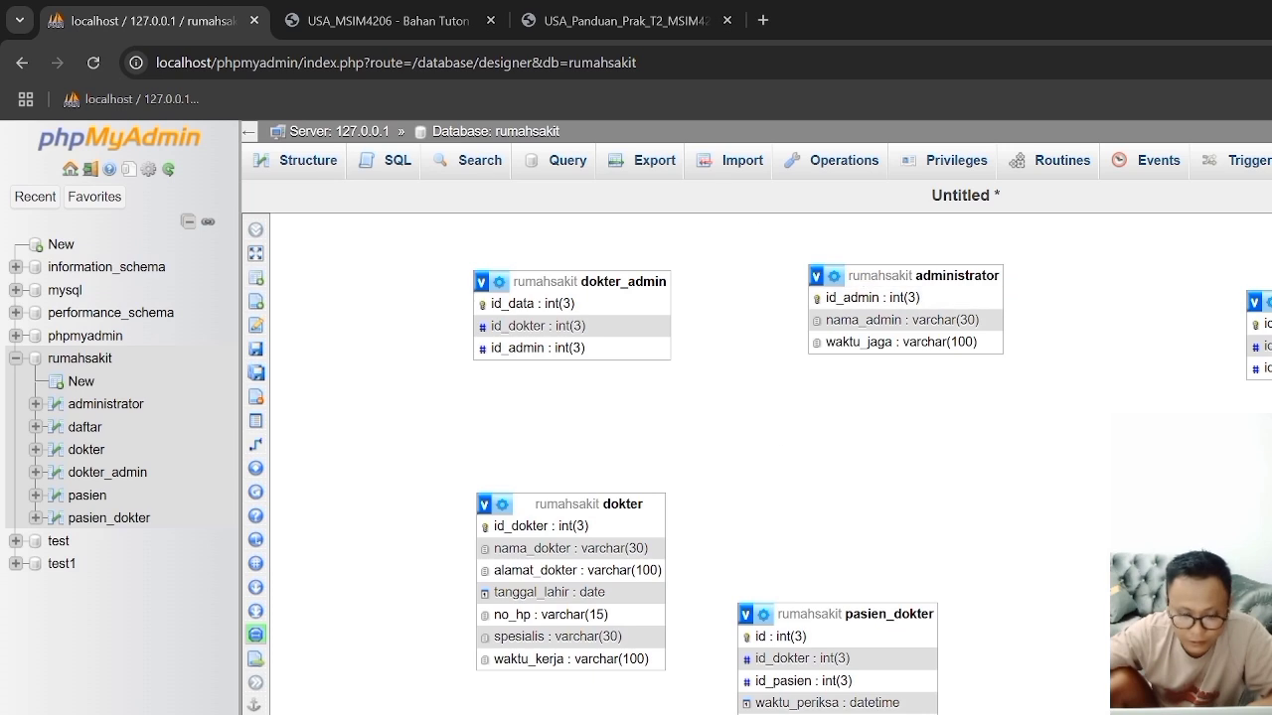
pyautogui.hotkey('alt', 'Tab')
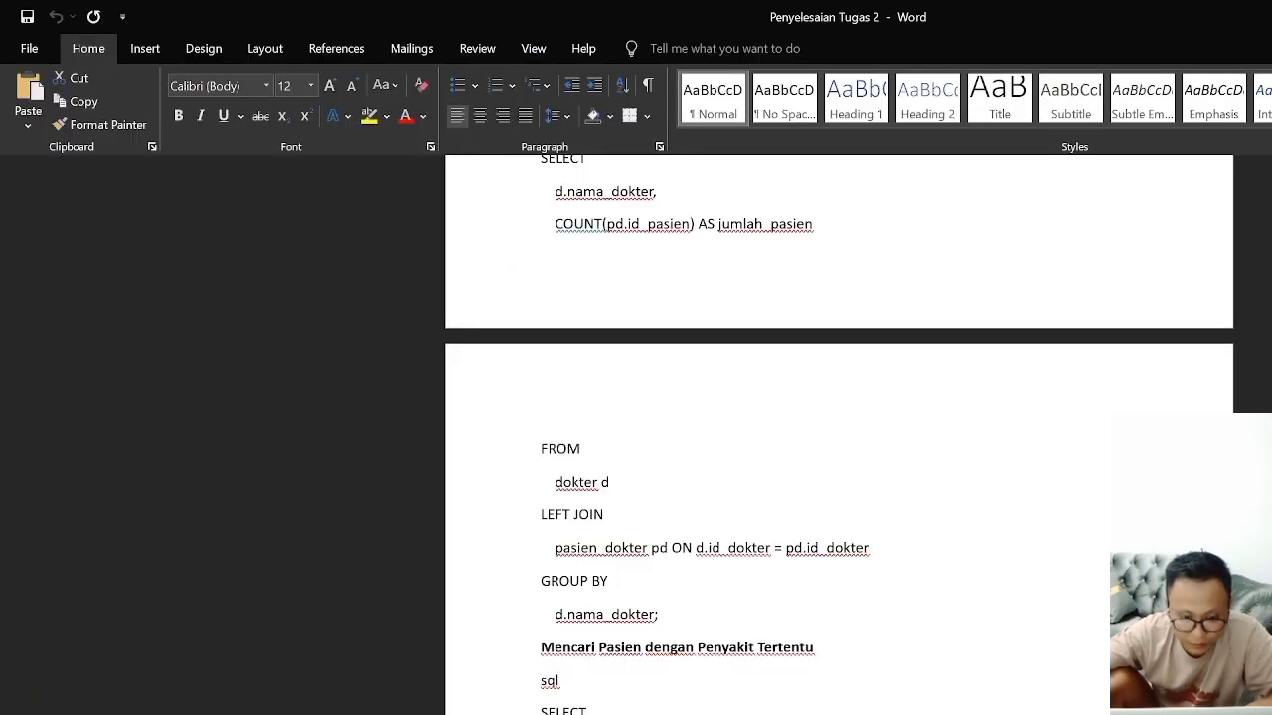
pyautogui.hotkey('alt', 'Tab')
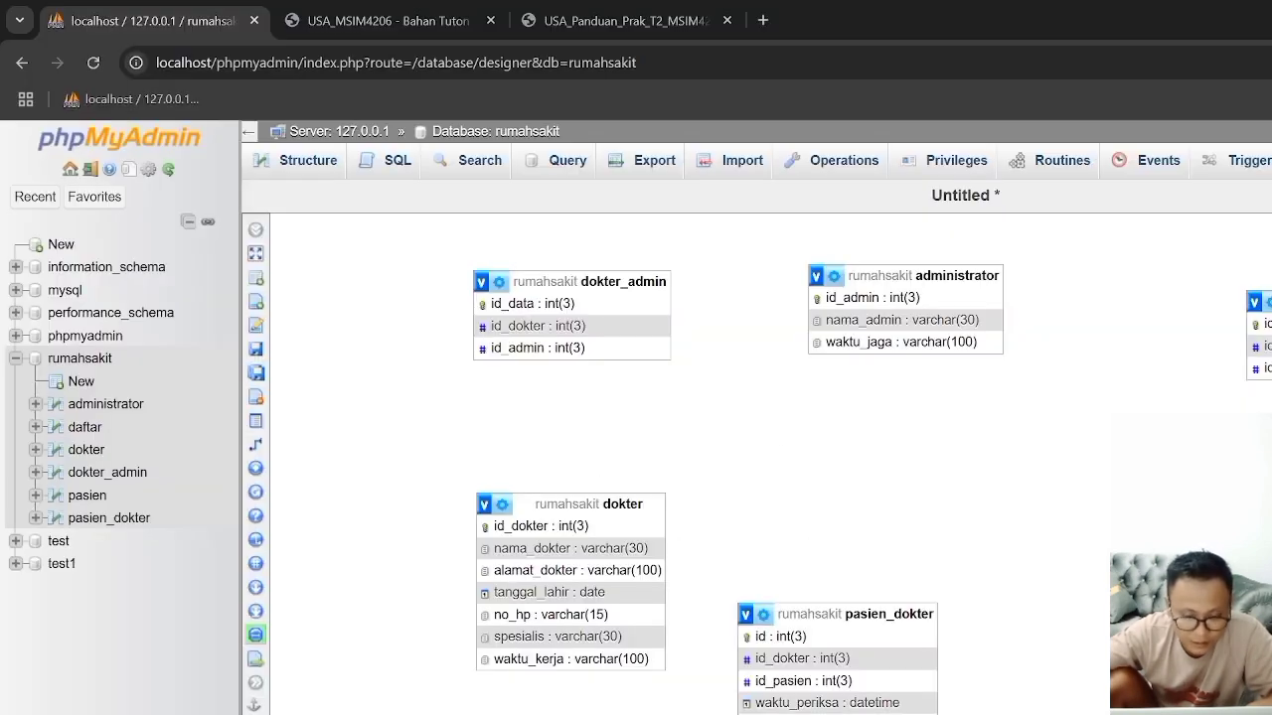
pyautogui.click(473, 28)
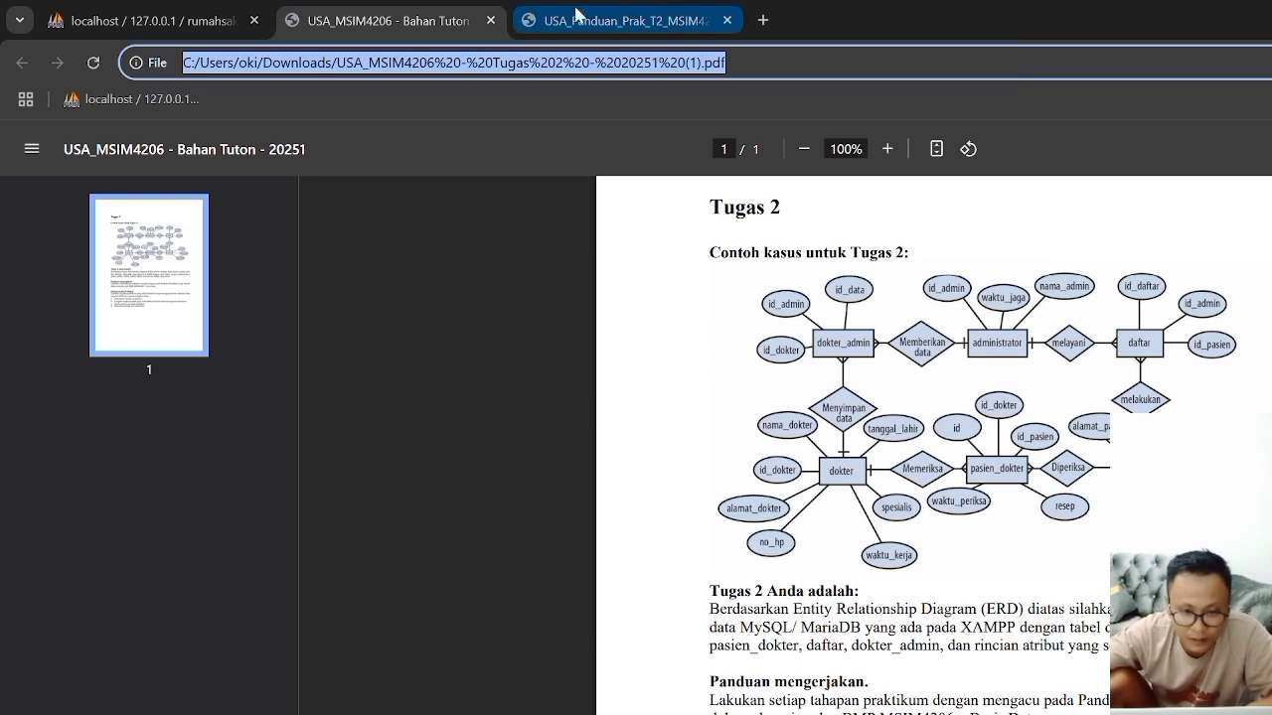
pyautogui.click(135, 30)
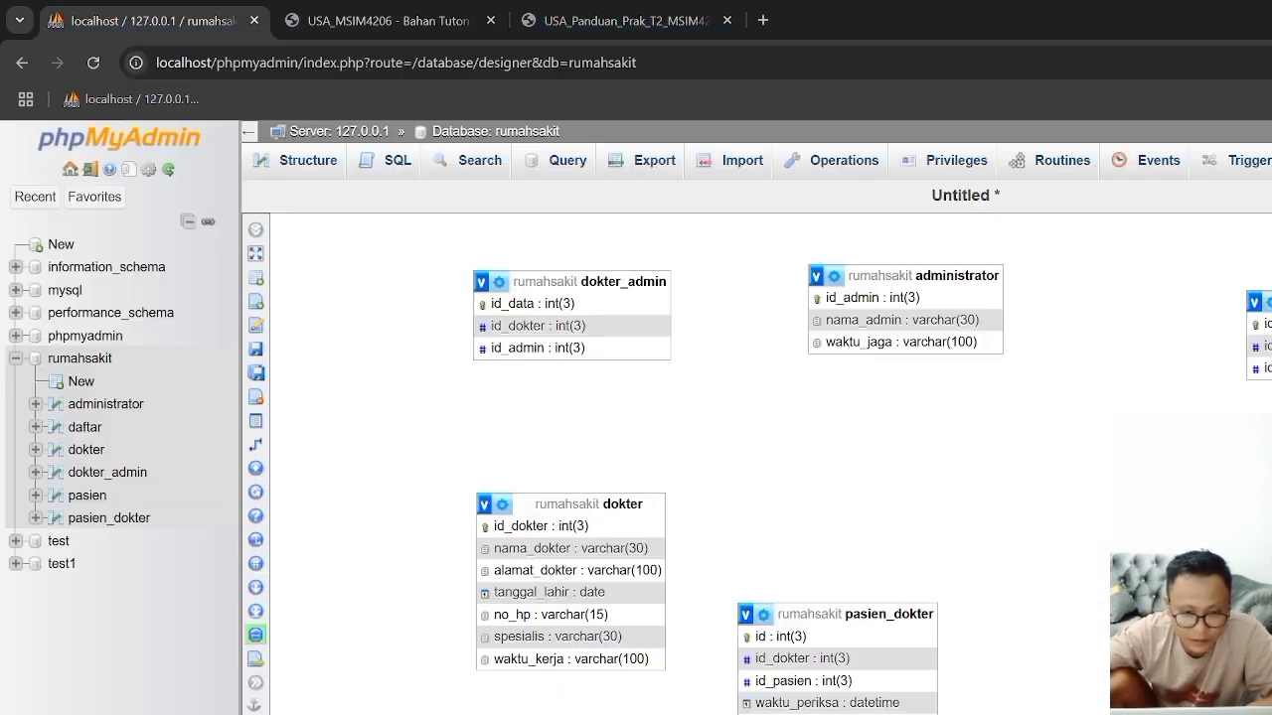
pyautogui.click(386, 25)
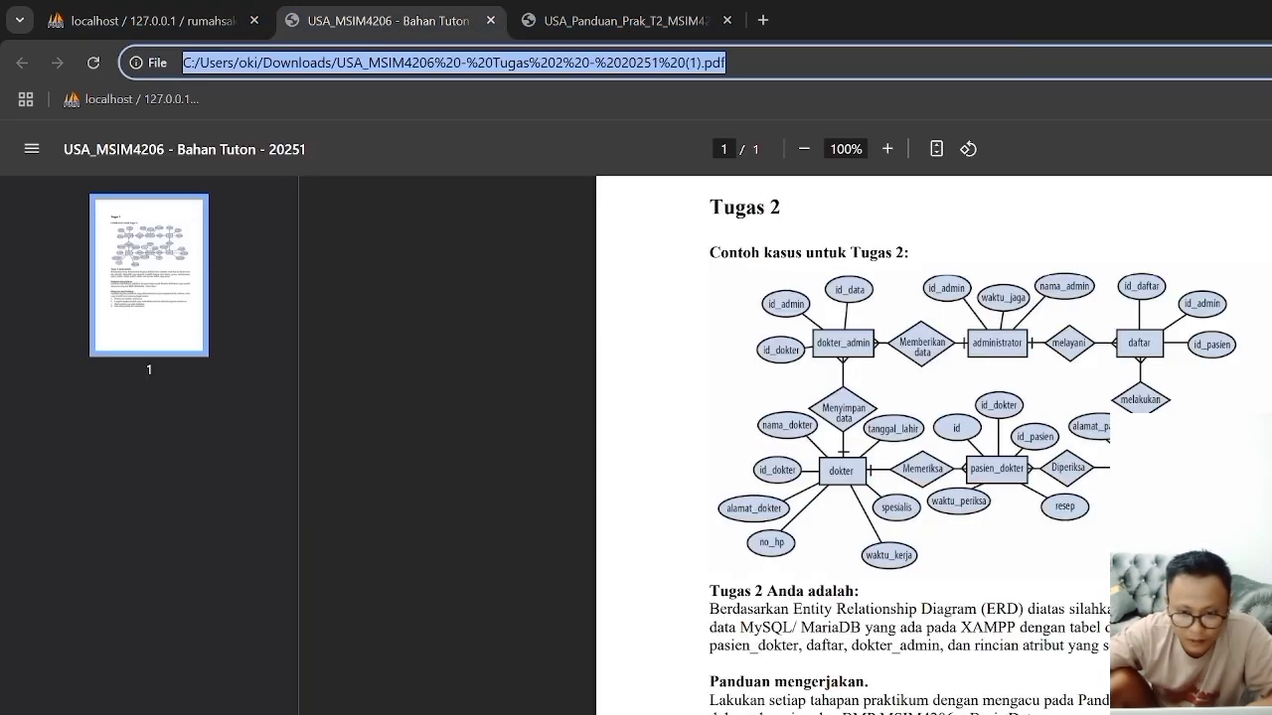
pyautogui.click(149, 22)
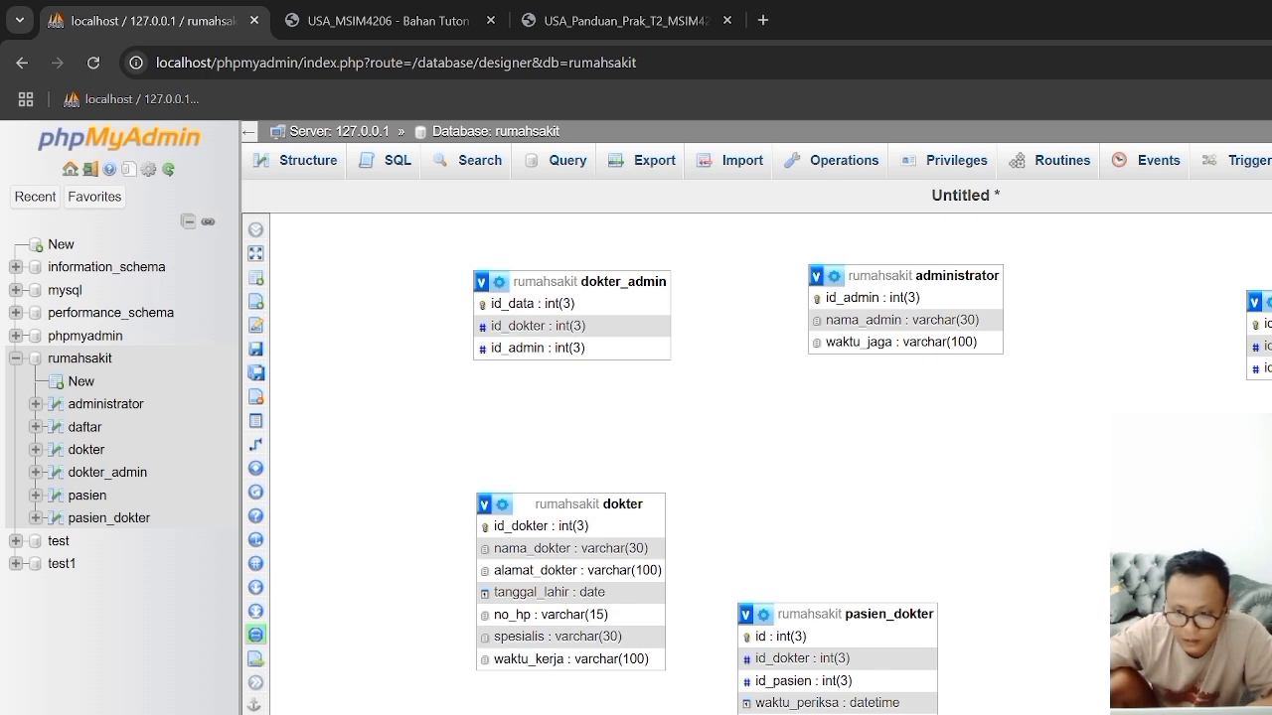
pyautogui.moveTo(1271, 302); pyautogui.dragTo(1205, 272)
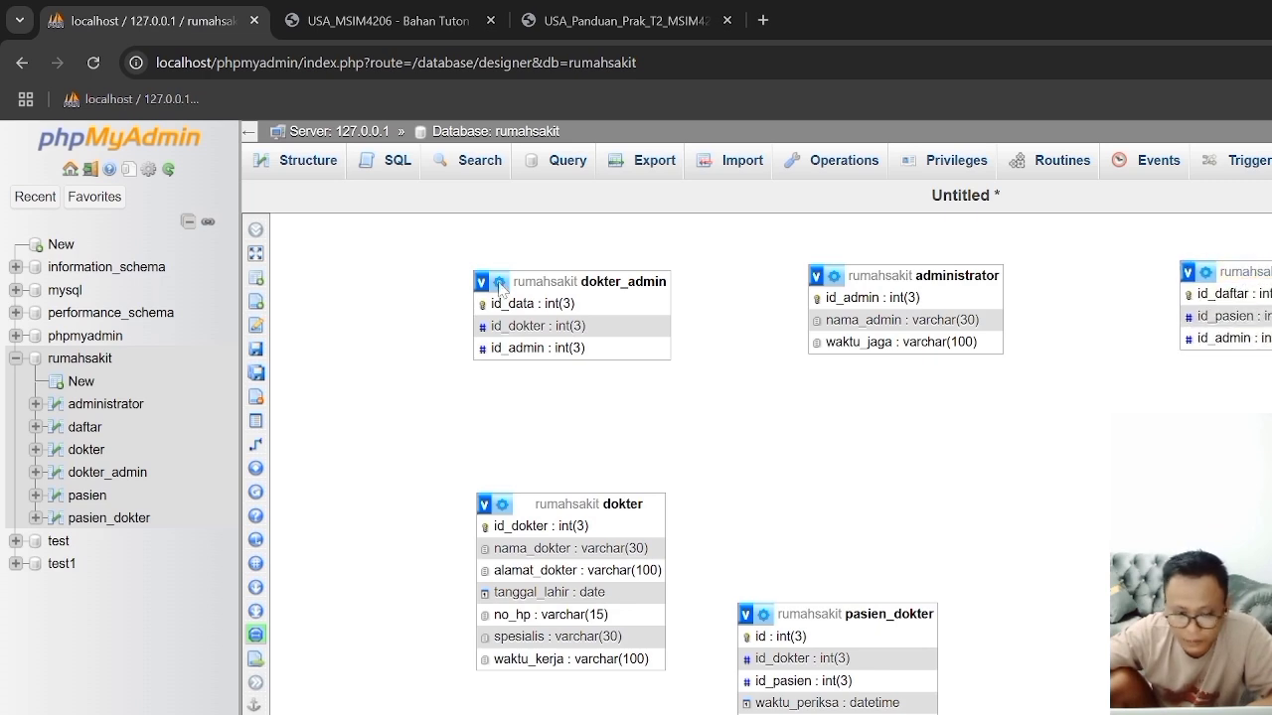
# Step: Check the Tugas 2 ERD and arrange dokter and pasien_dokter in a lower row of the Designer, beneath dokter_admin and administrator
pyautogui.click(353, 22)
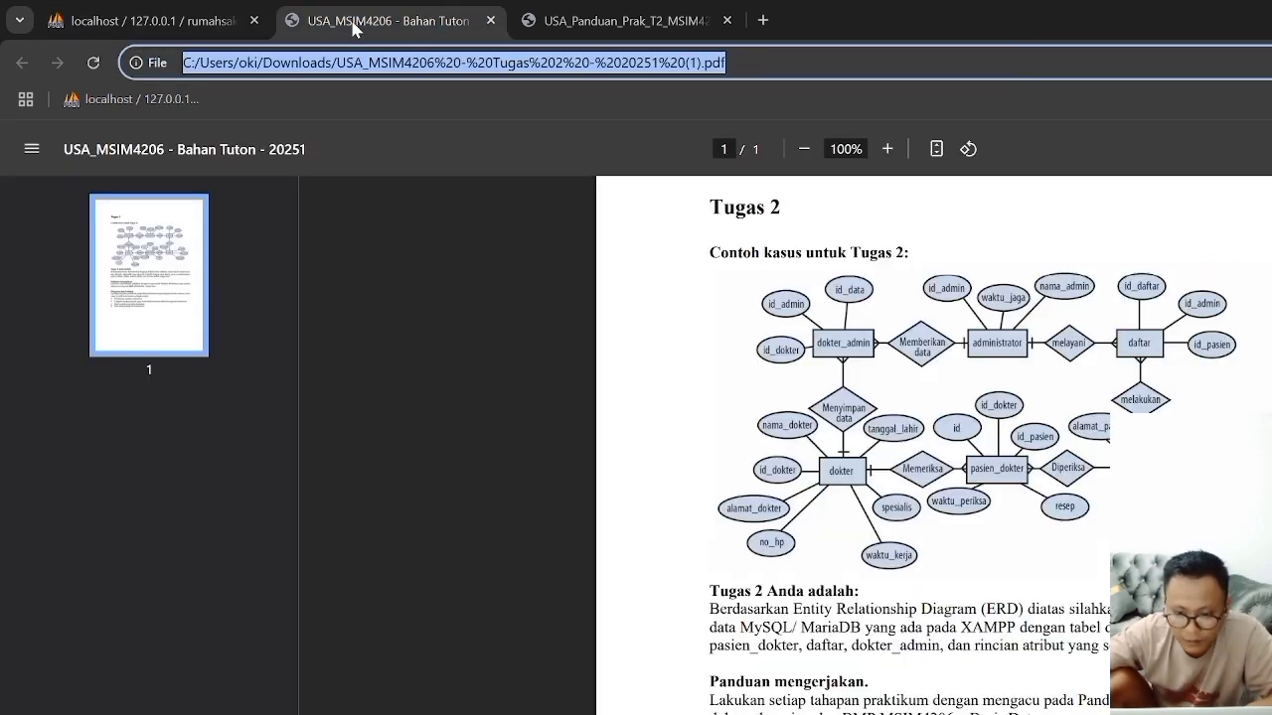
pyautogui.click(193, 23)
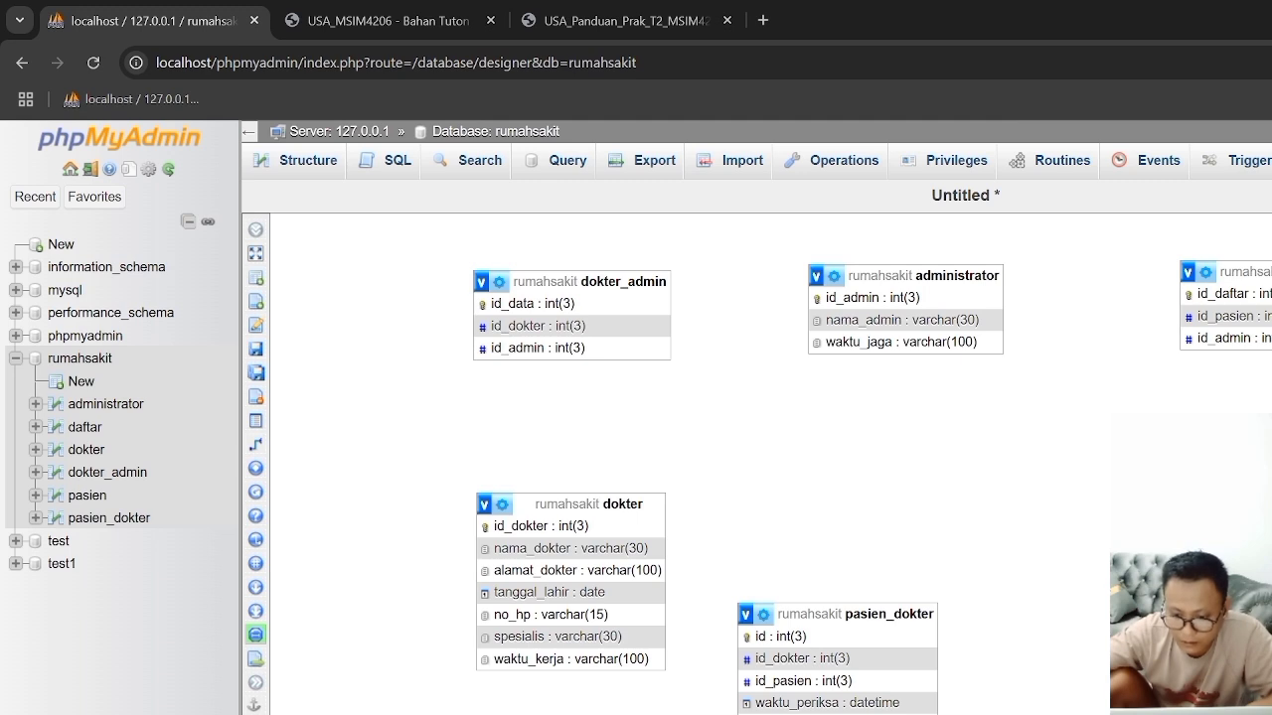
pyautogui.moveTo(836, 714); pyautogui.dragTo(1246, 646)
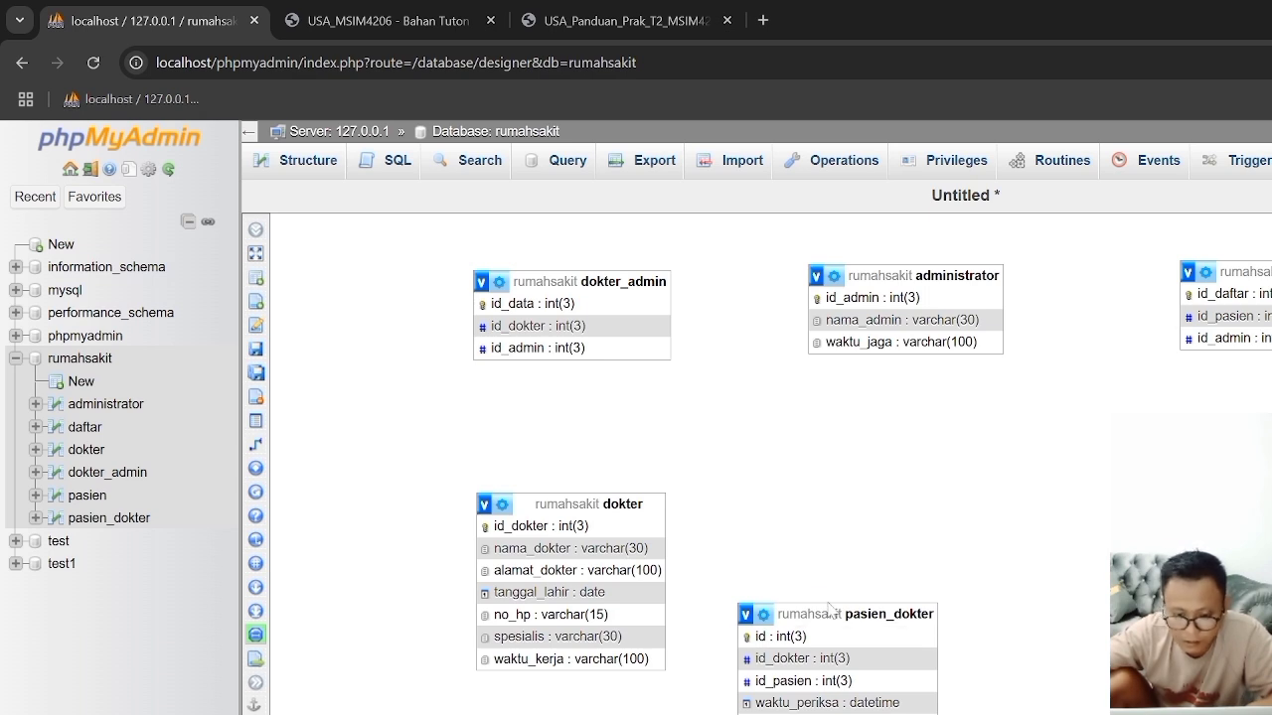
pyautogui.moveTo(828, 605); pyautogui.dragTo(892, 523)
pyautogui.moveTo(626, 493); pyautogui.dragTo(622, 530)
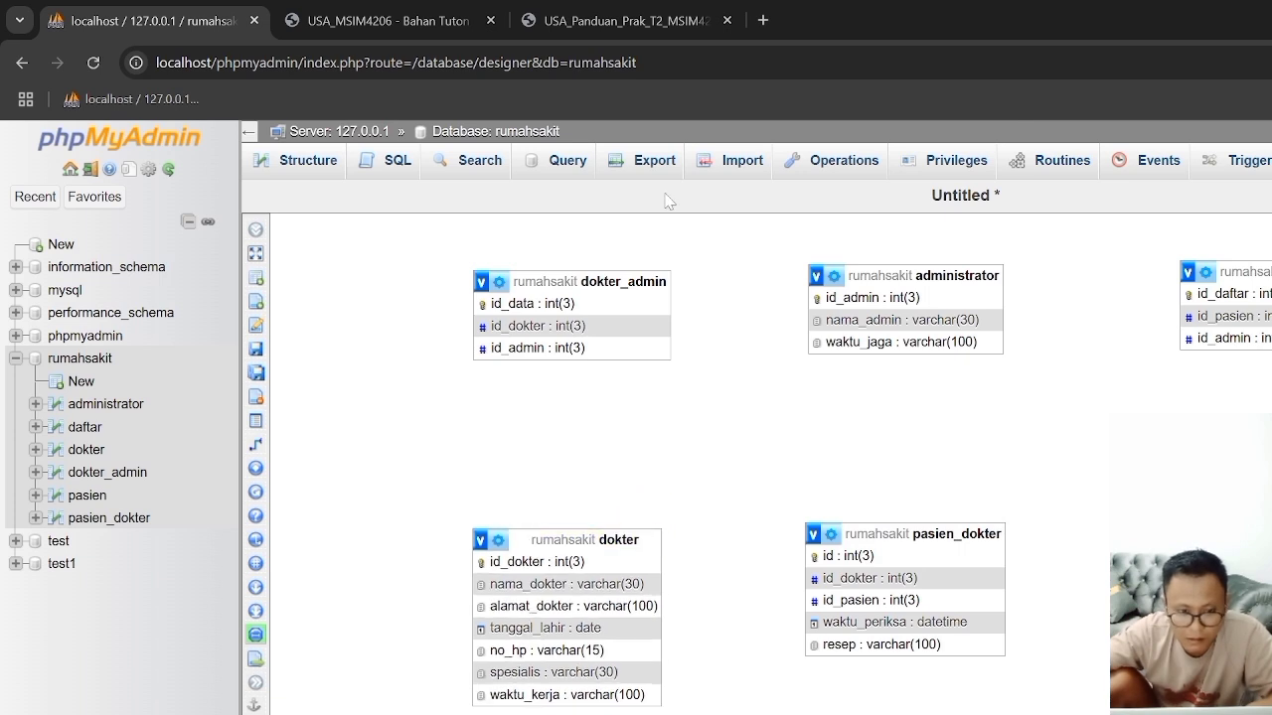
# Step: Compare the Designer layout with the Tugas 2 ERD and the relation diagrams in Gambar 23 and 24 of the practicum guide
pyautogui.click(668, 18)
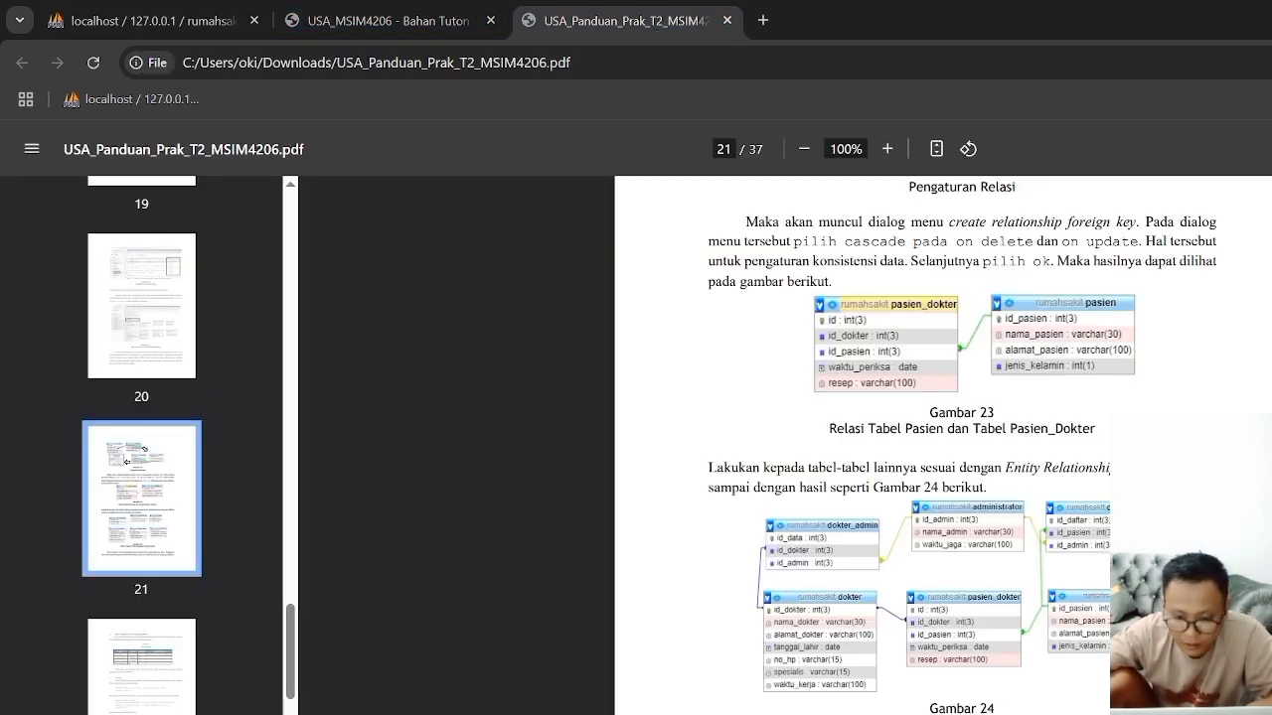
pyautogui.click(338, 24)
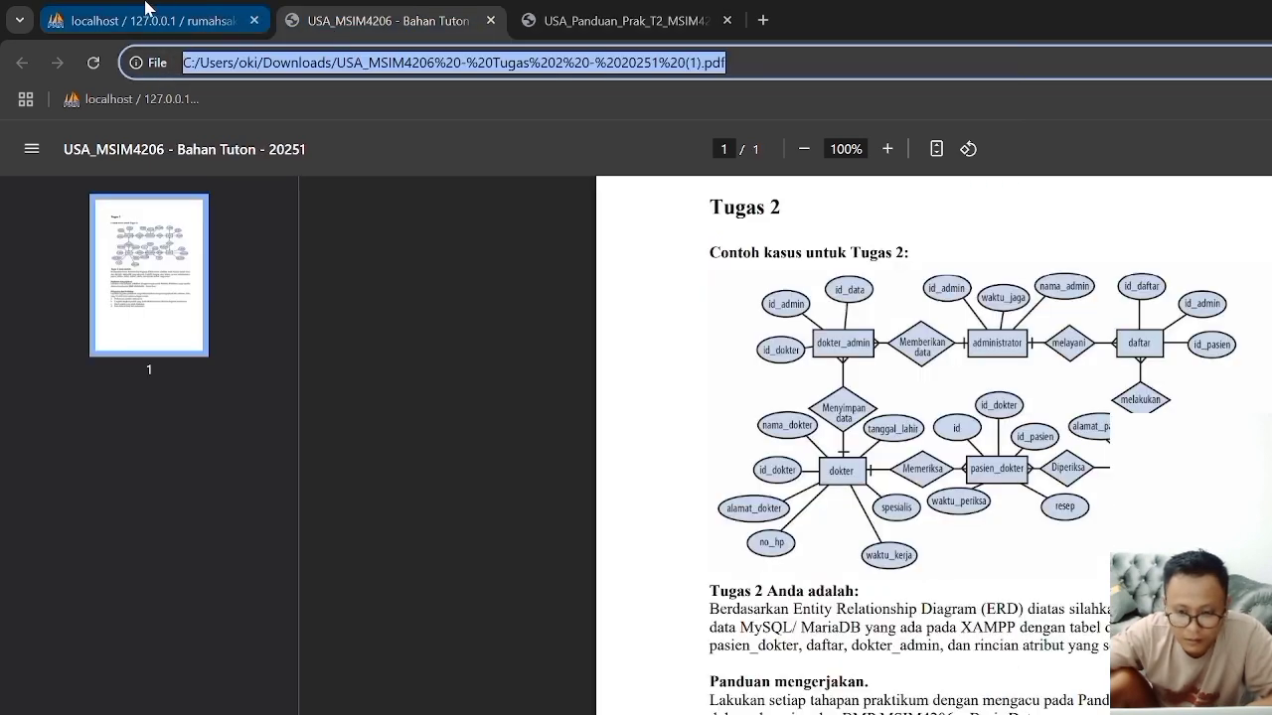
pyautogui.click(653, 20)
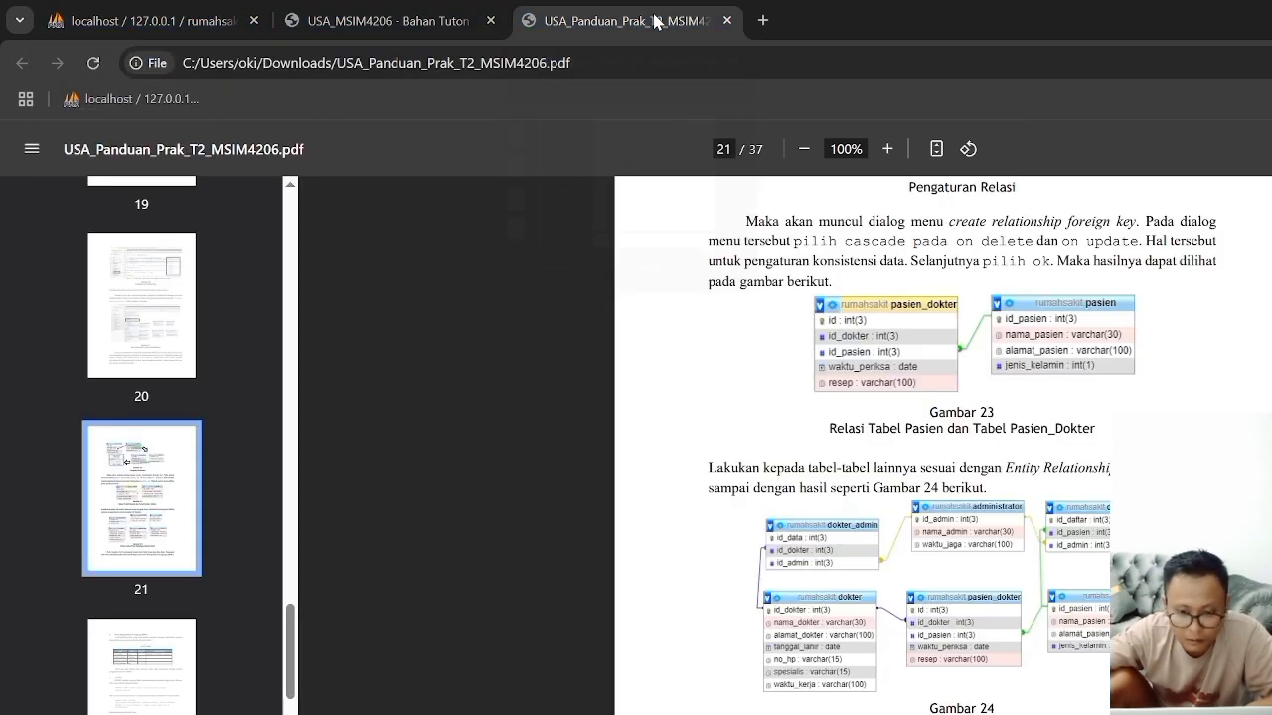
pyautogui.click(199, 20)
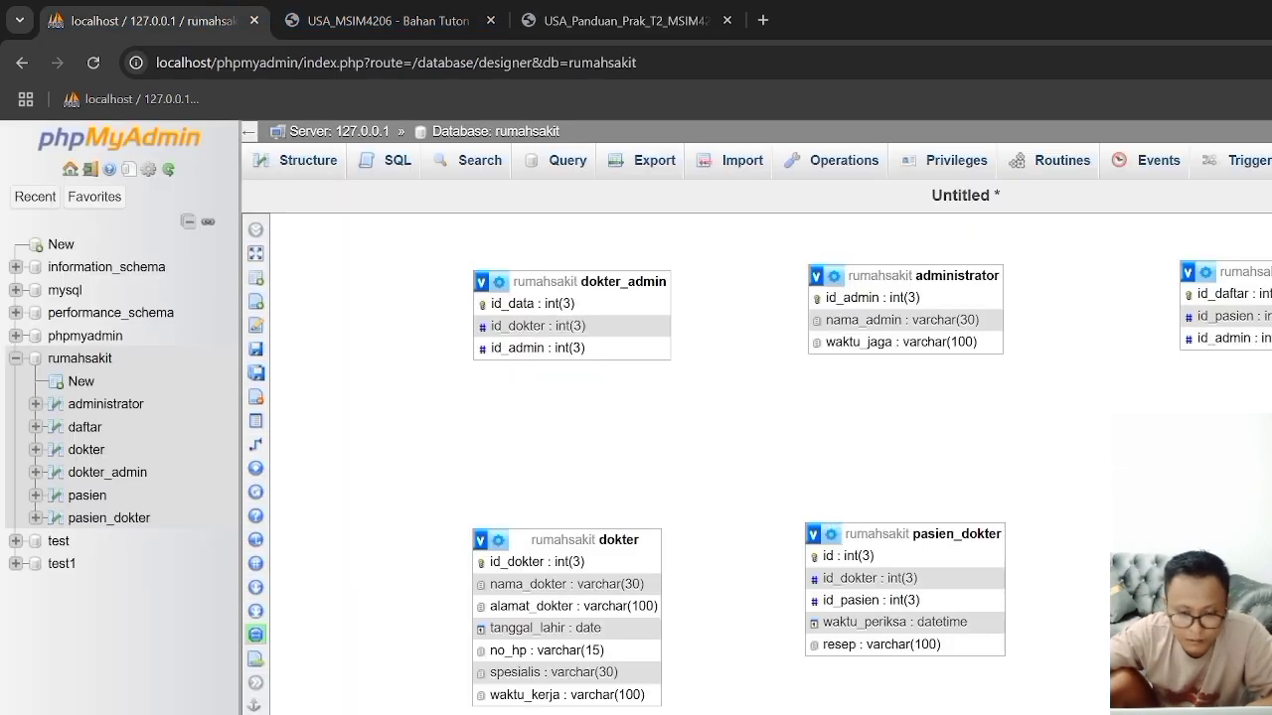
pyautogui.click(338, 22)
pyautogui.click(222, 34)
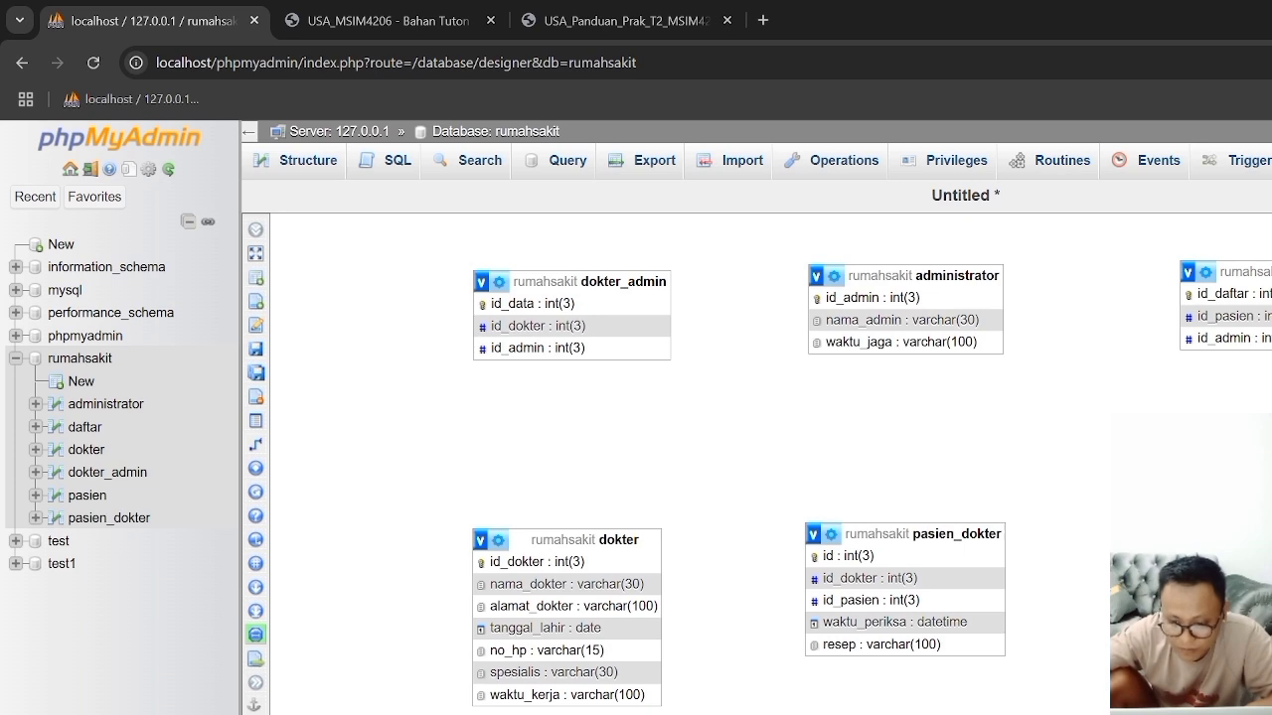
pyautogui.click(580, 22)
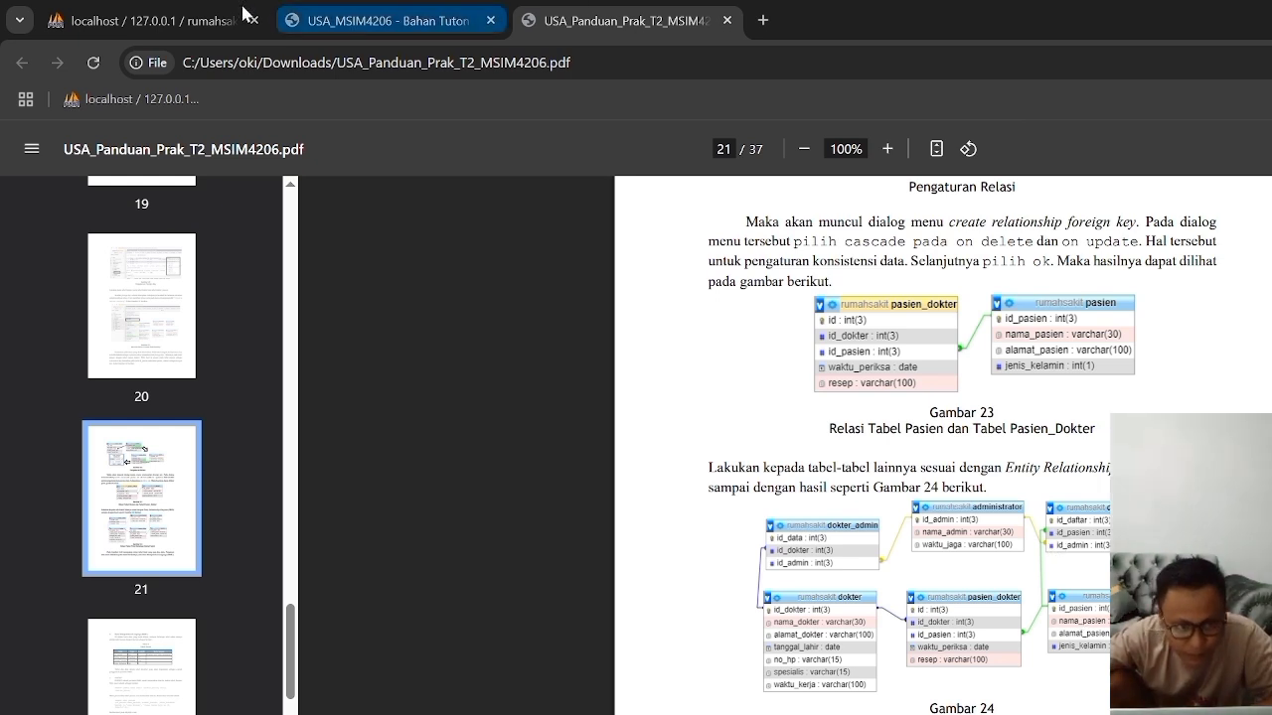
pyautogui.click(204, 9)
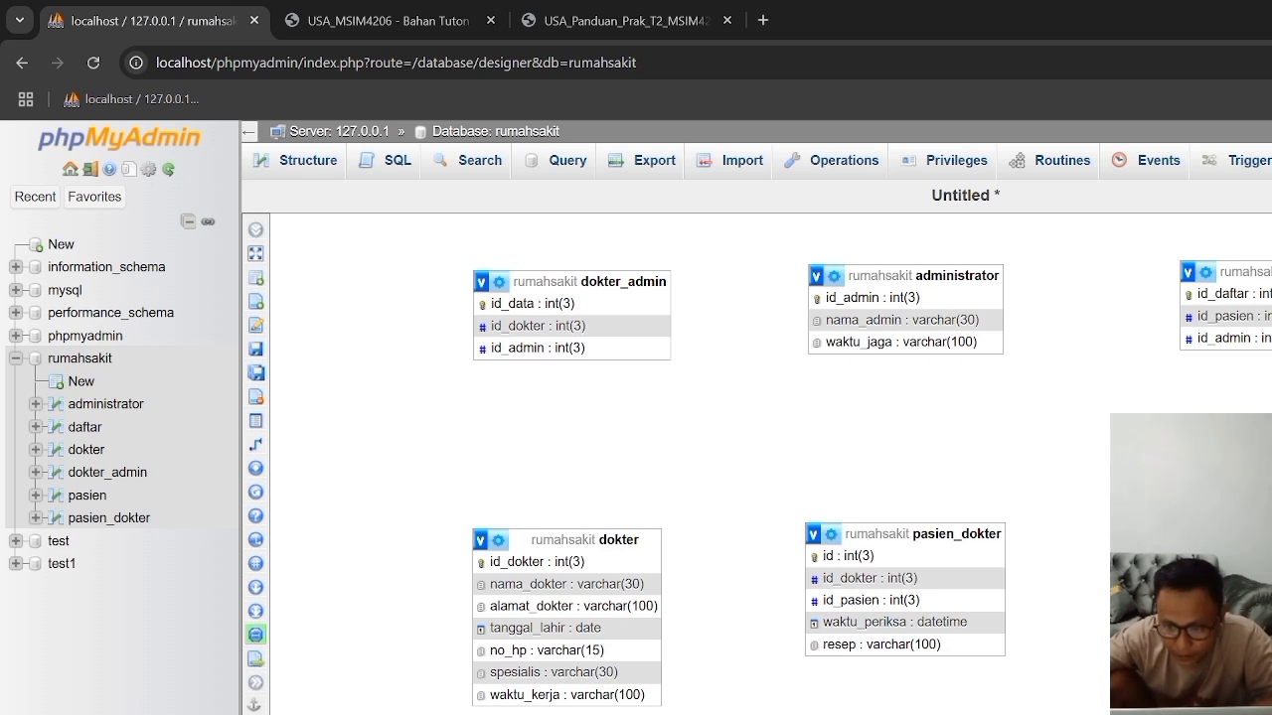
# Step: Save the Designer page under the name tugas2
pyautogui.click(290, 347)
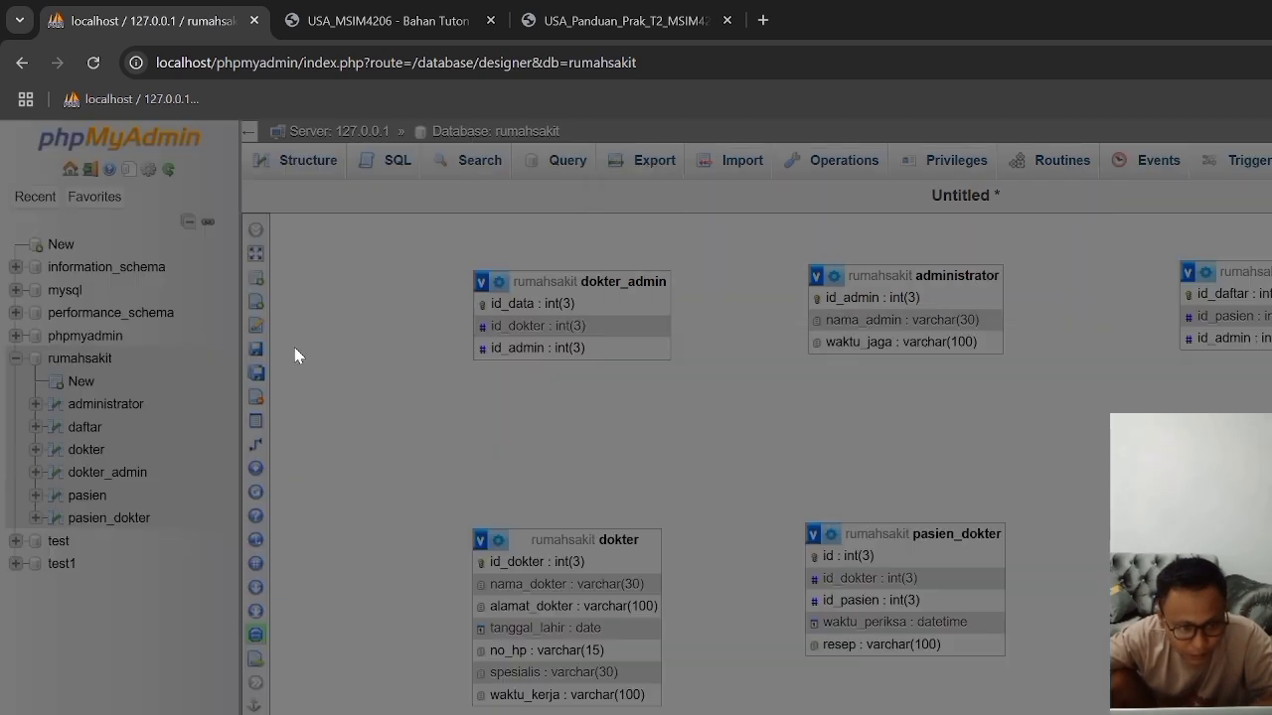
pyautogui.write('tugas1')
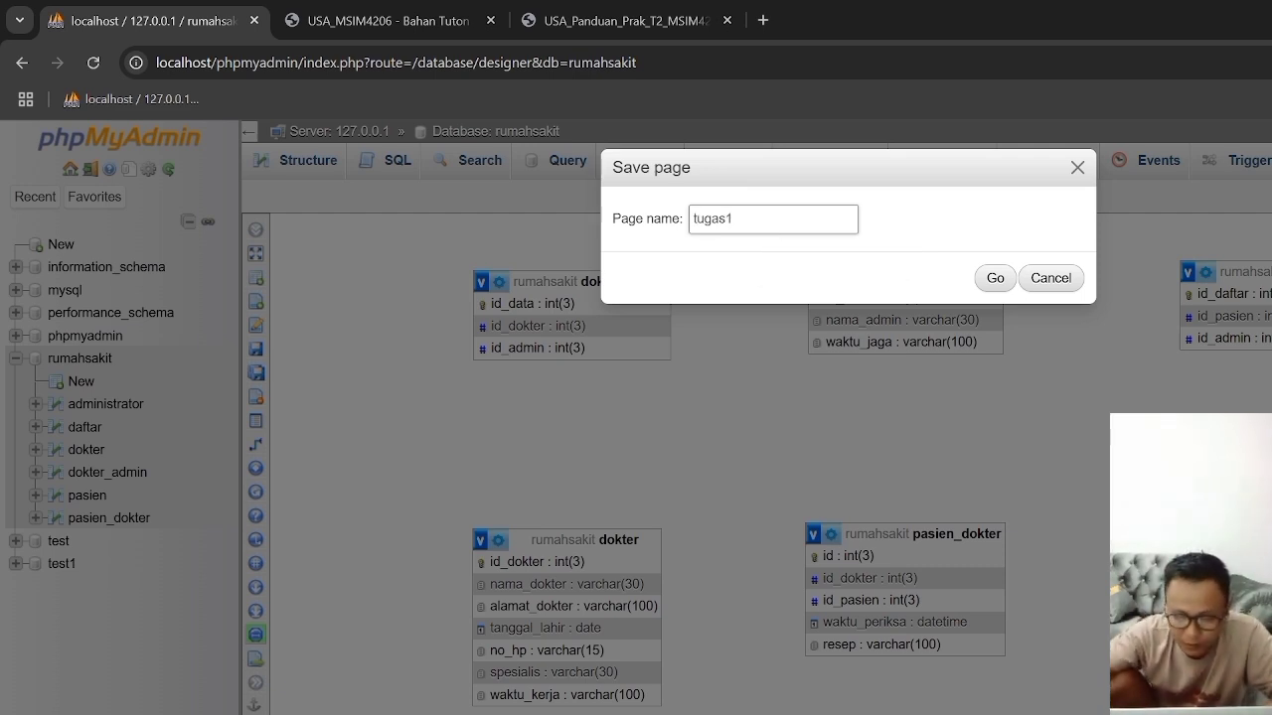
pyautogui.press('BackSpace')
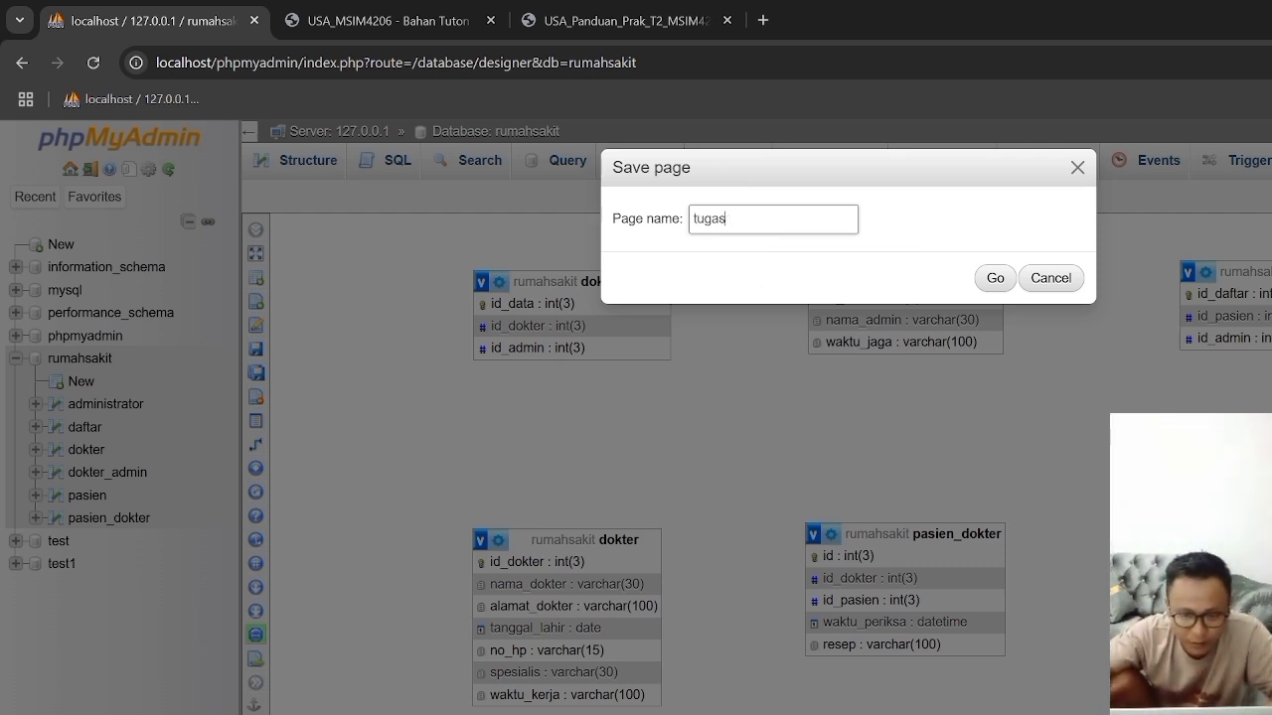
pyautogui.write('s2')
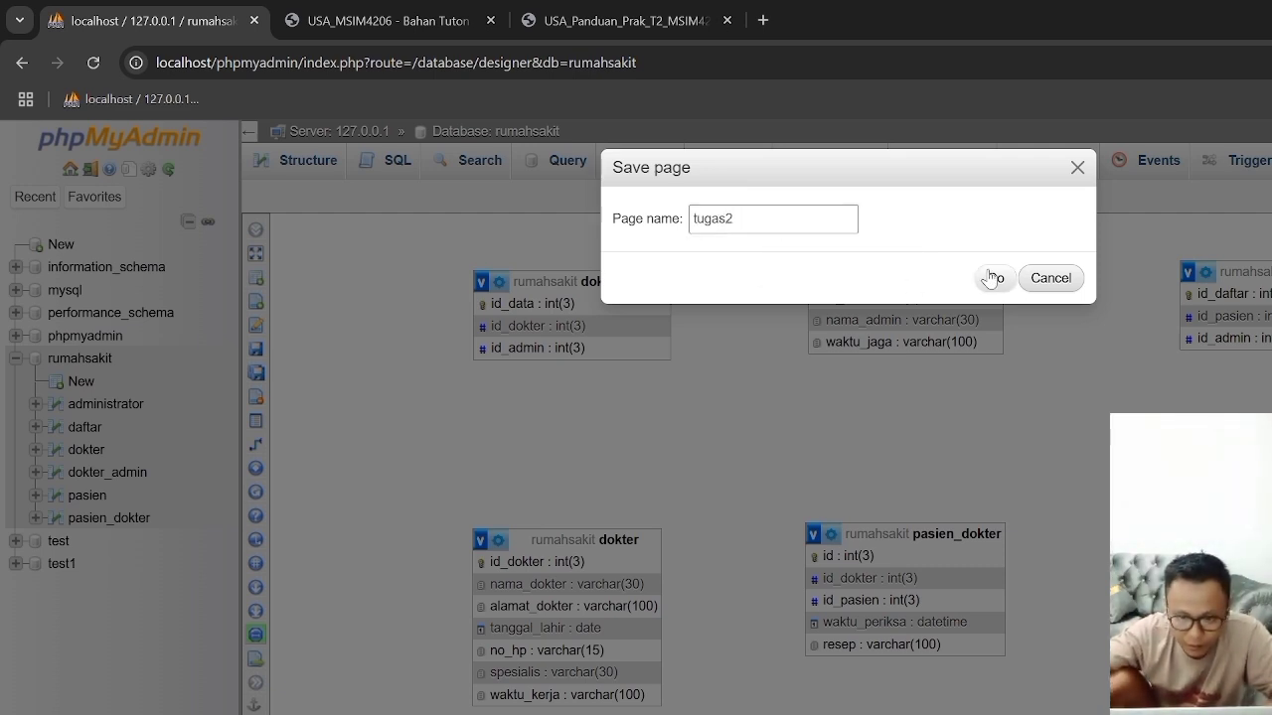
pyautogui.click(994, 277)
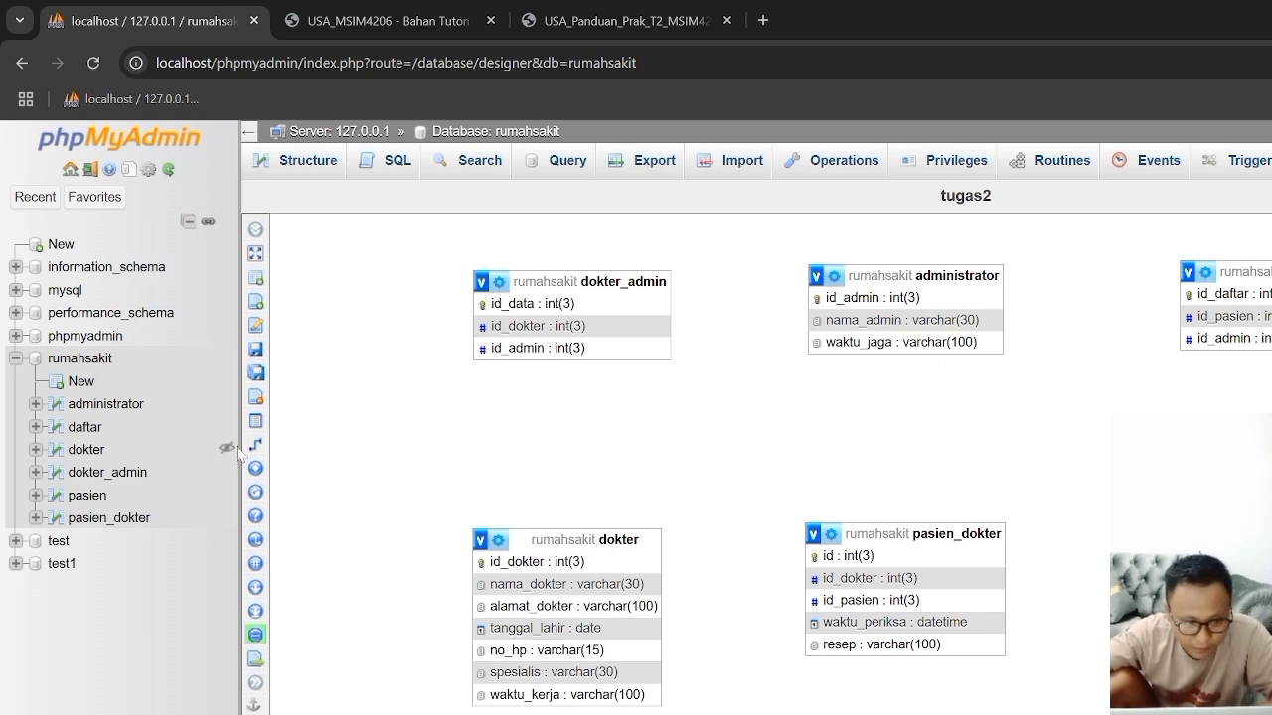
# Step: Set up a new relationship from pasien's id_pasien to daftar's id_pasien as the foreign key
pyautogui.moveTo(356, 471)
pyautogui.click(343, 444)
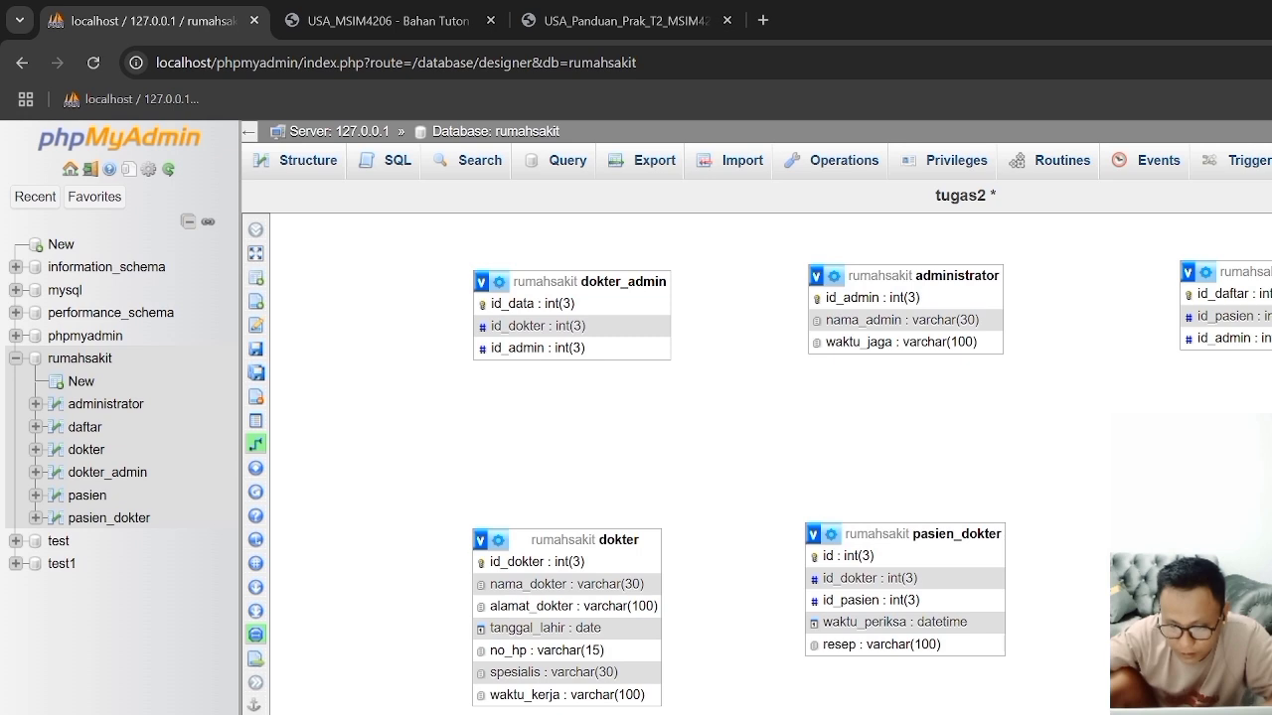
pyautogui.click(1232, 320)
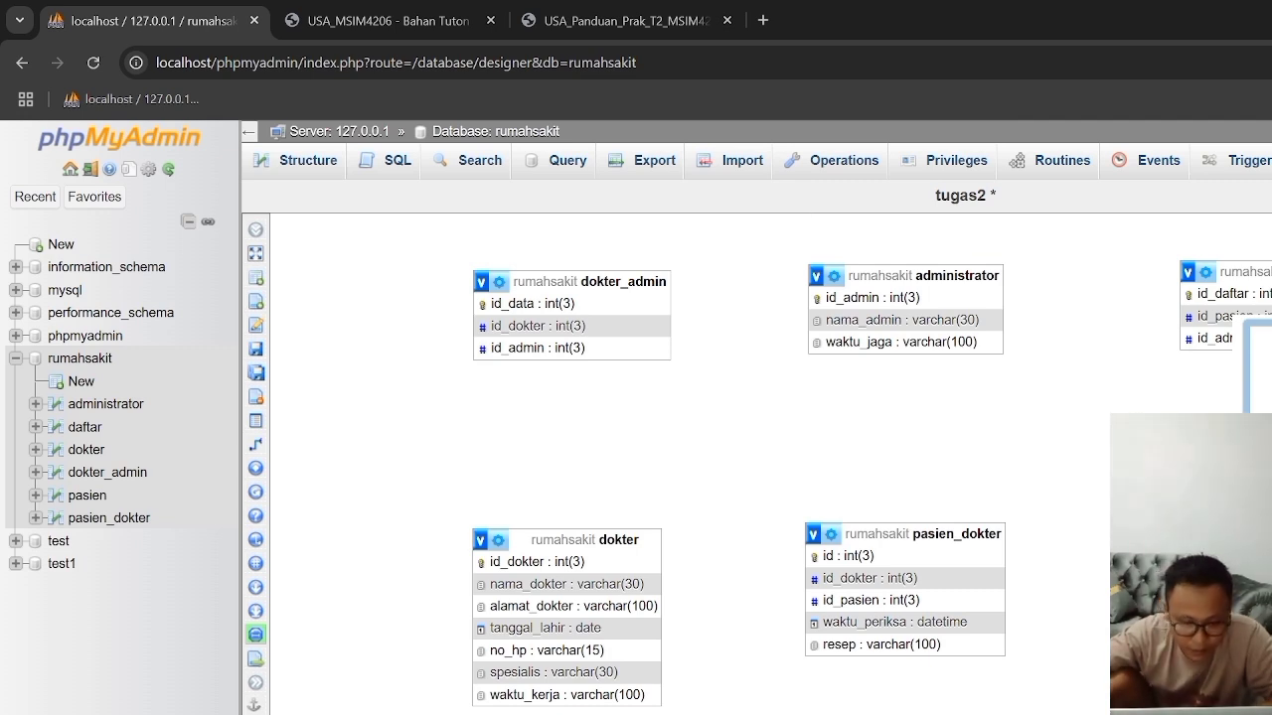
# Step: Check the daftar foreign key definitions in the Penyelesaian Tugas 2 Word document, and confirm the daftar id_pasien relationship in Designer
pyautogui.hotkey('alt', 'Tab')
pyautogui.scroll(-3, 752, 680)
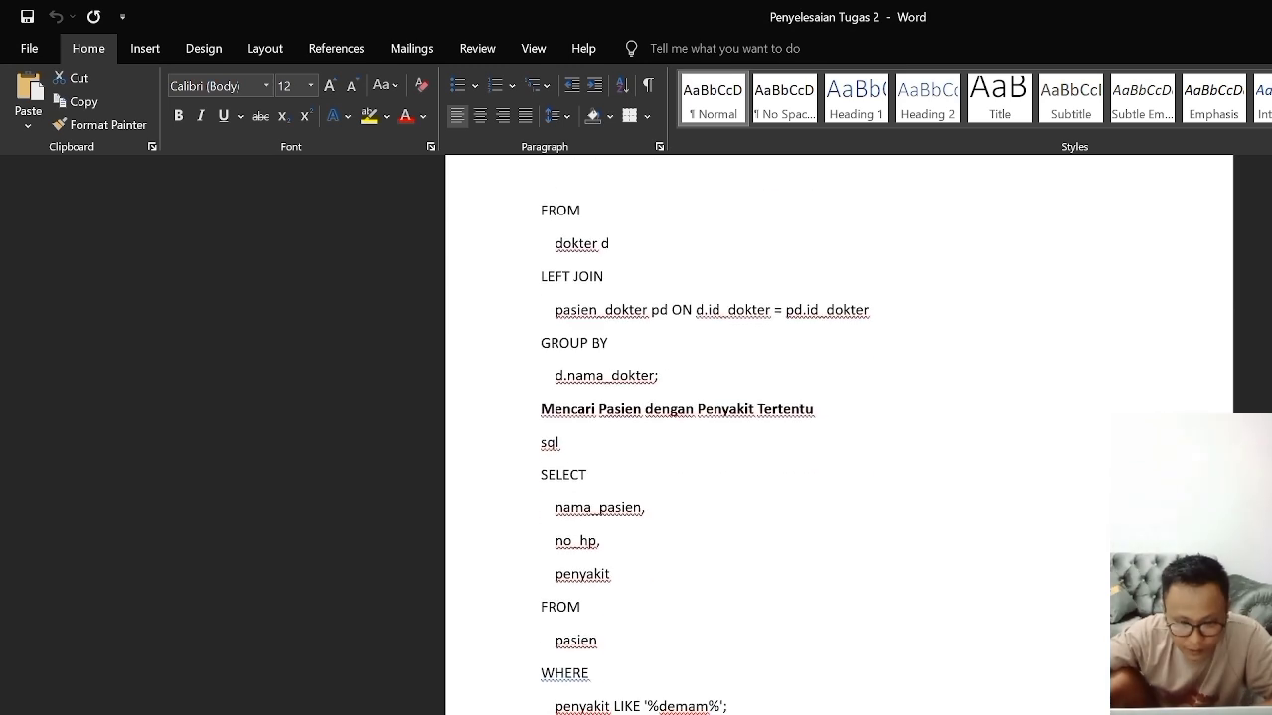
pyautogui.scroll(8, 752, 680)
pyautogui.scroll(12, 752, 680)
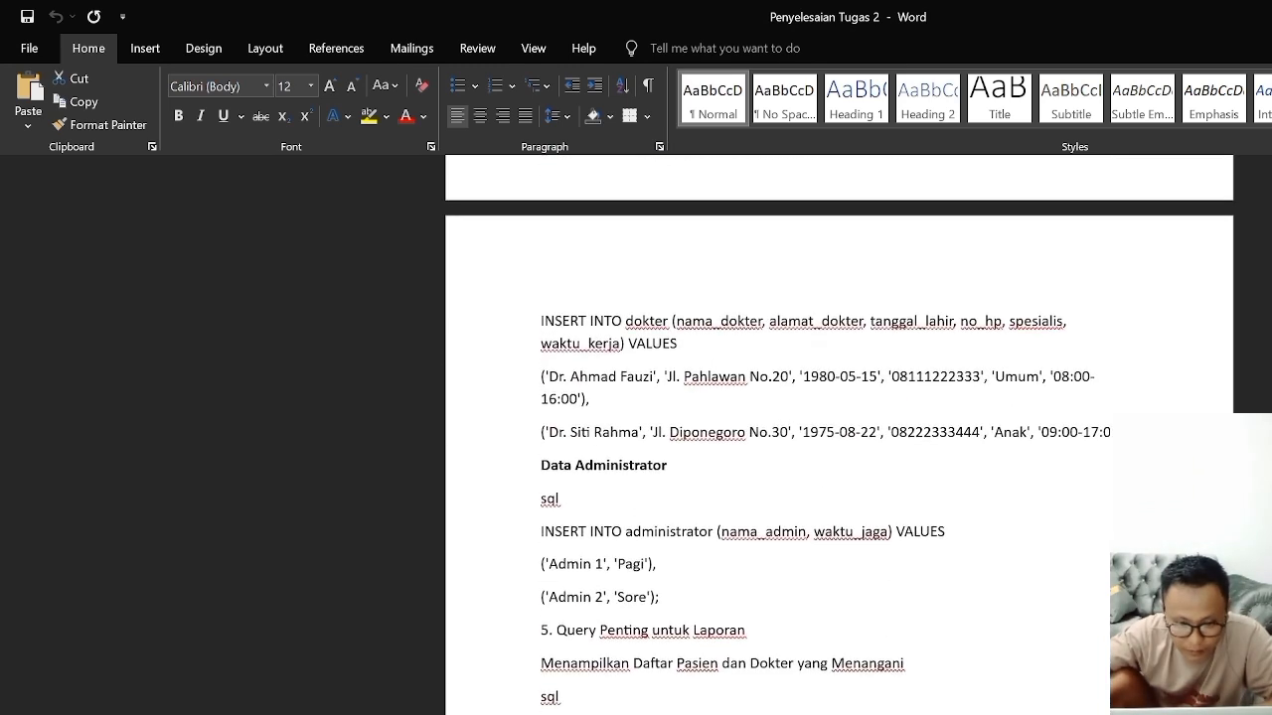
pyautogui.scroll(5, 839, 435)
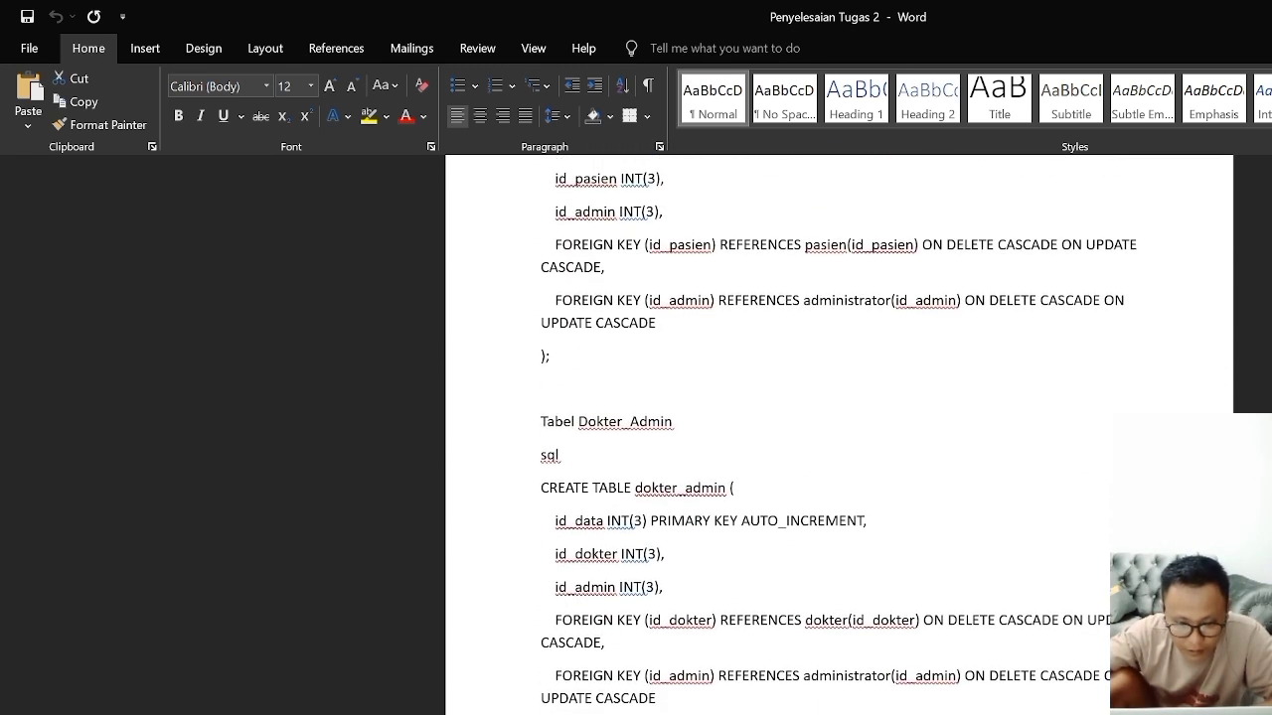
pyautogui.scroll(1, 789, 437)
pyautogui.scroll(-1, 789, 437)
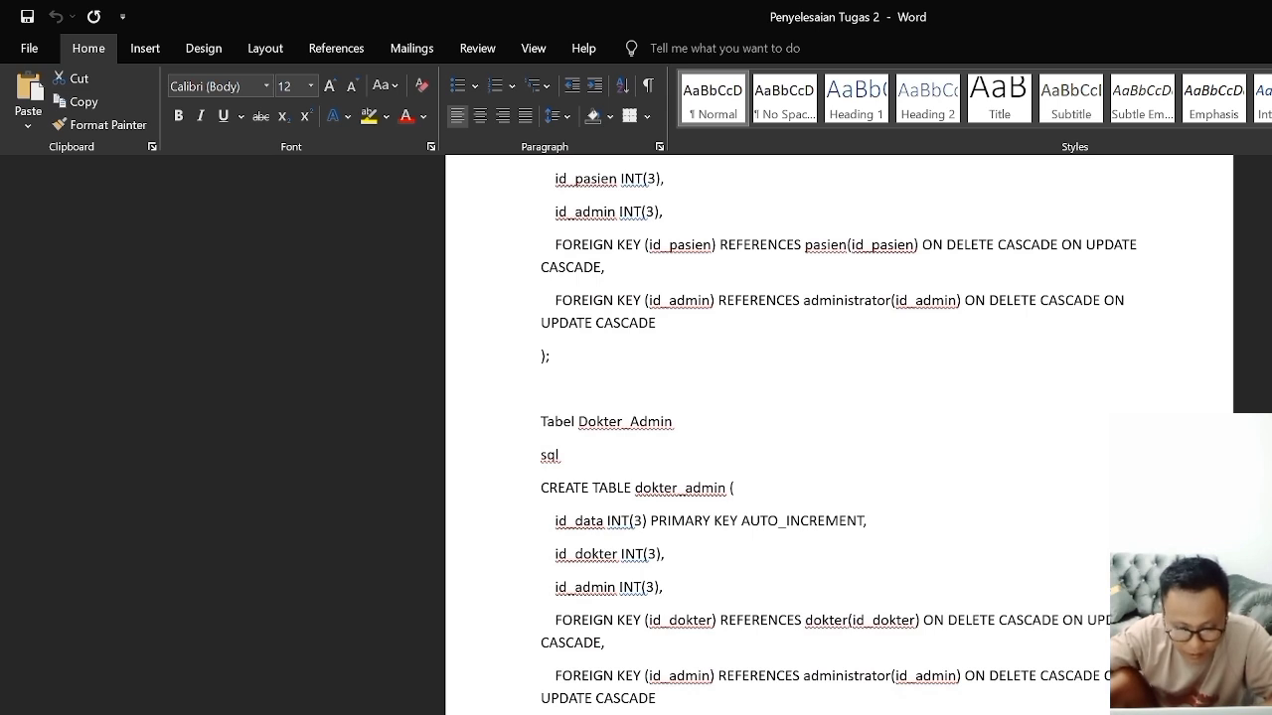
pyautogui.hotkey('alt', 'Tab')
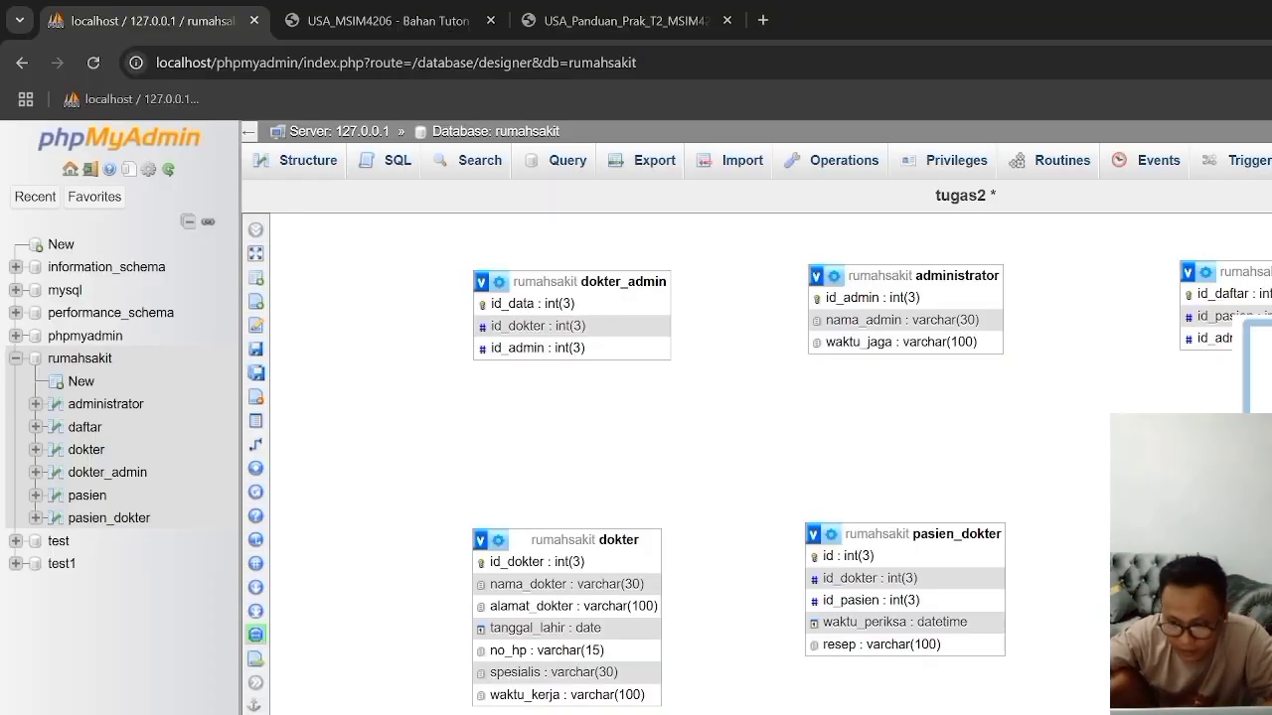
pyautogui.click(1260, 497)
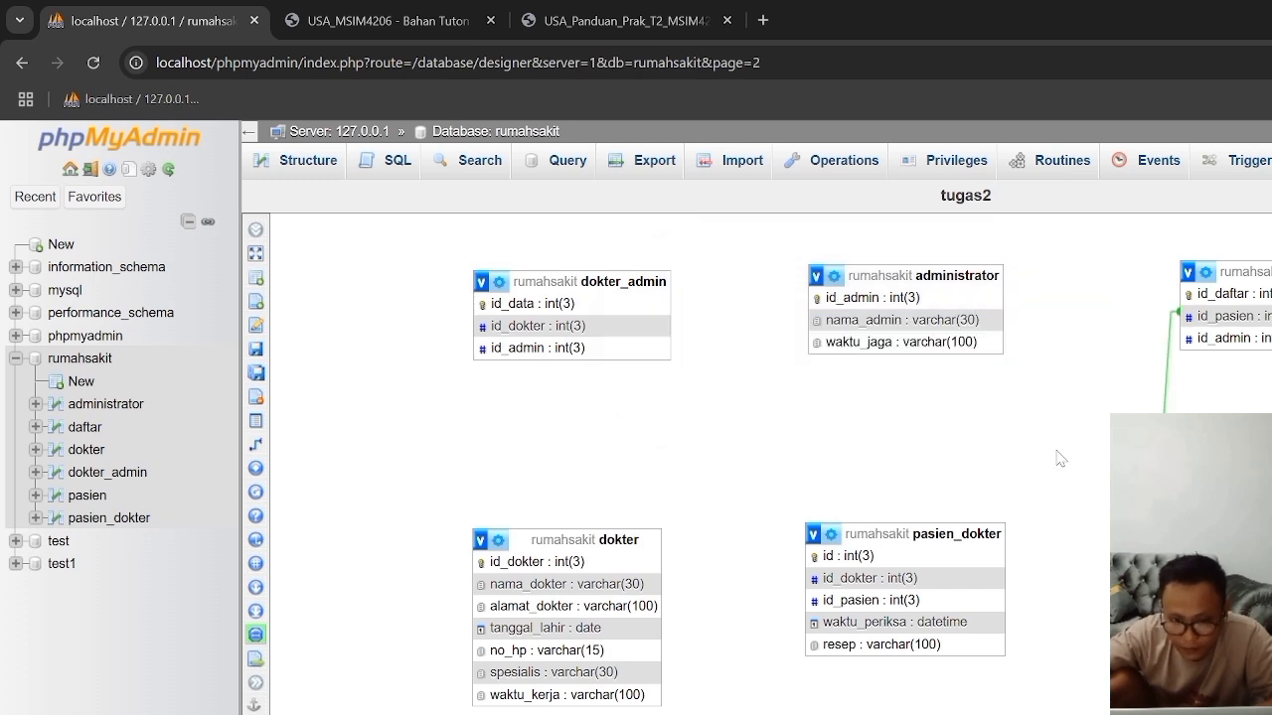
# Step: Review the pasien and pasien_dokter relation in the practicum guide and the Tugas 2 ERD, and return to the Designer
pyautogui.click(574, 26)
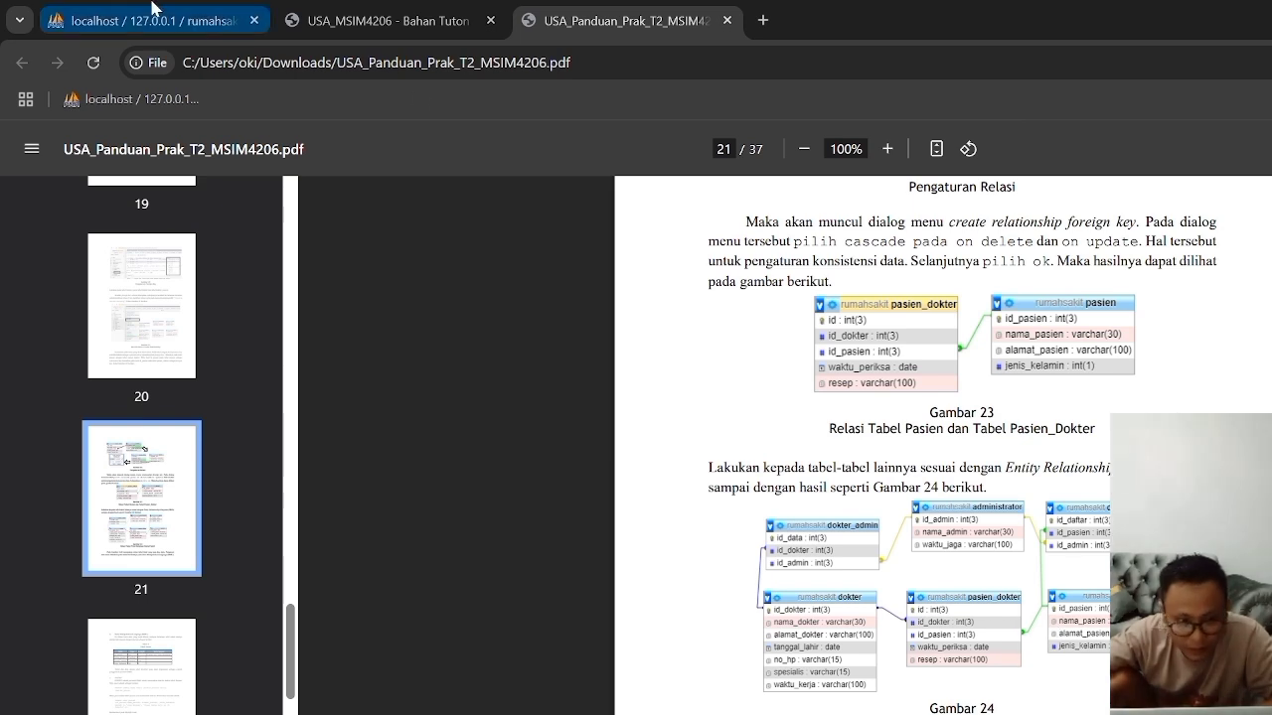
pyautogui.click(336, 24)
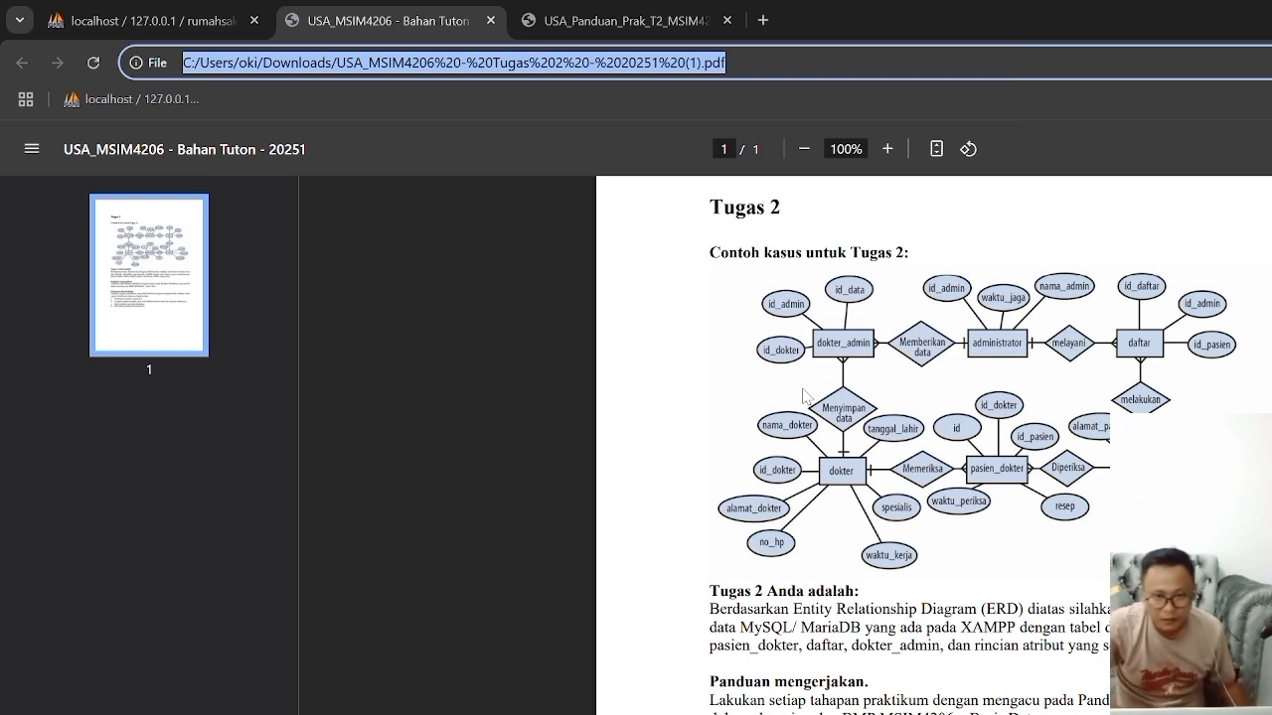
pyautogui.click(578, 22)
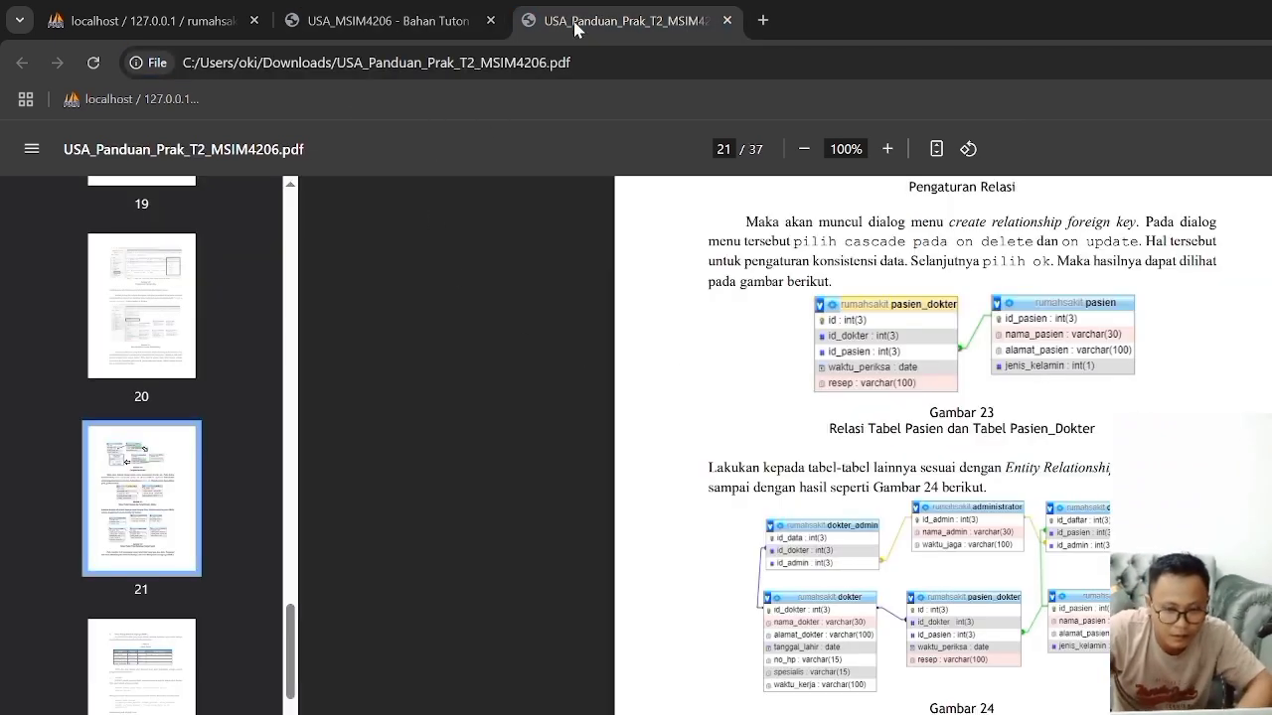
pyautogui.click(191, 20)
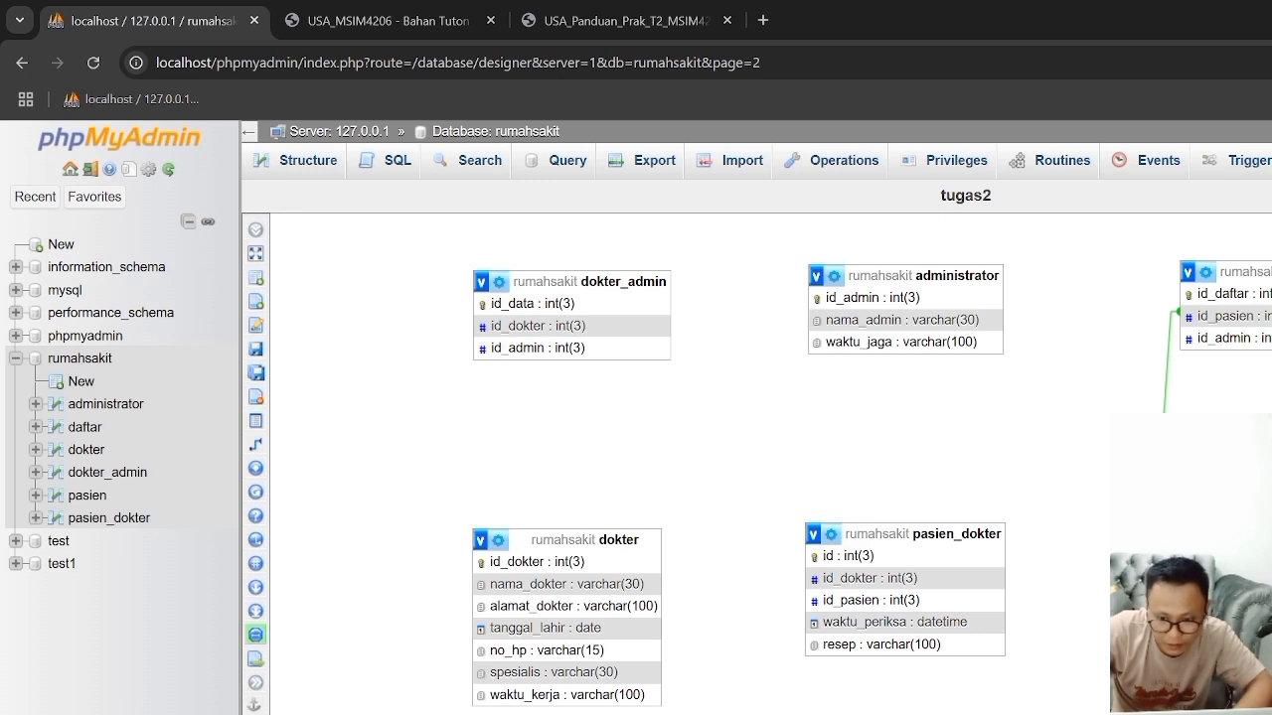
# Step: Try to create a foreign key relationship on pasien_dokter's id_pasien column
pyautogui.click(268, 443)
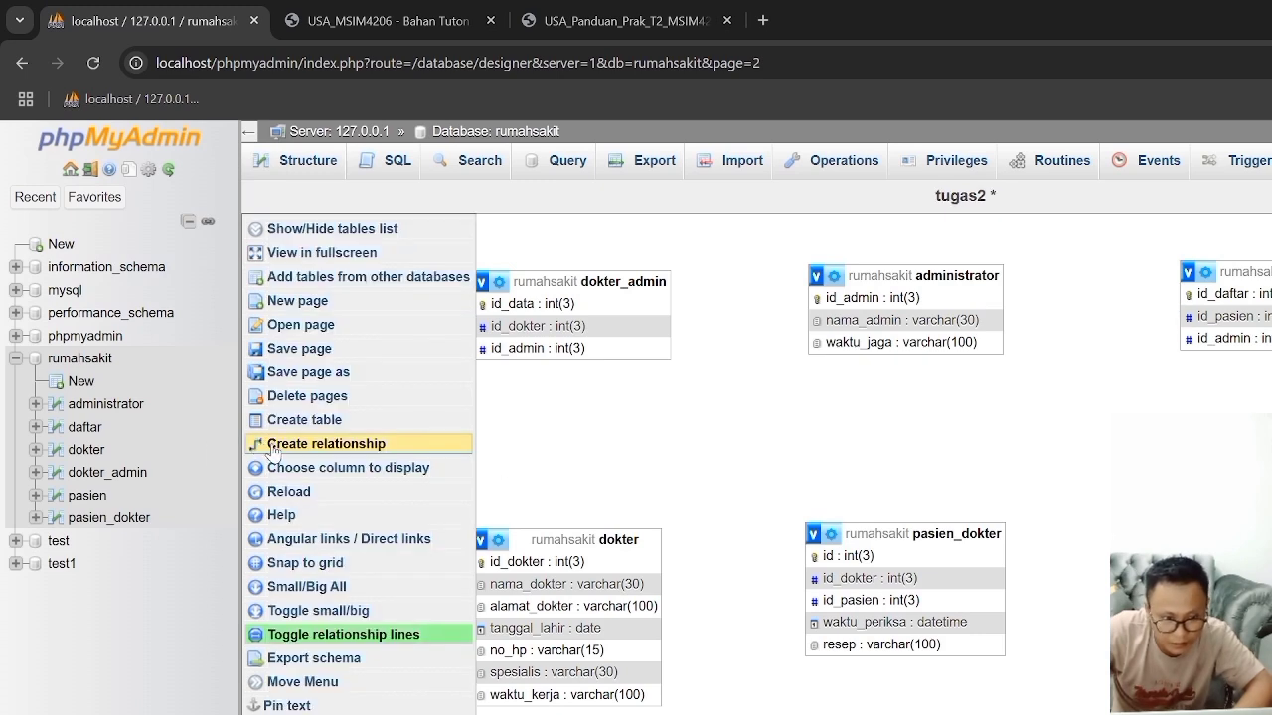
pyautogui.moveTo(1222, 536); pyautogui.dragTo(1207, 534)
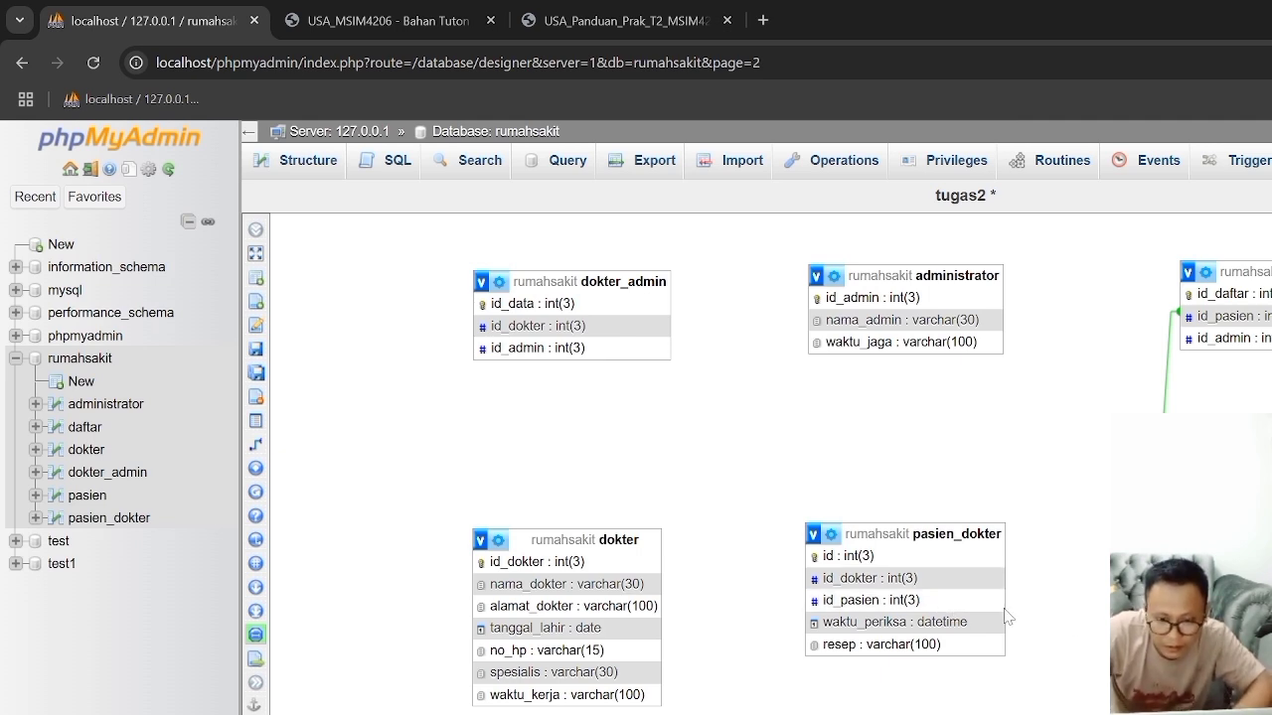
pyautogui.moveTo(301, 447)
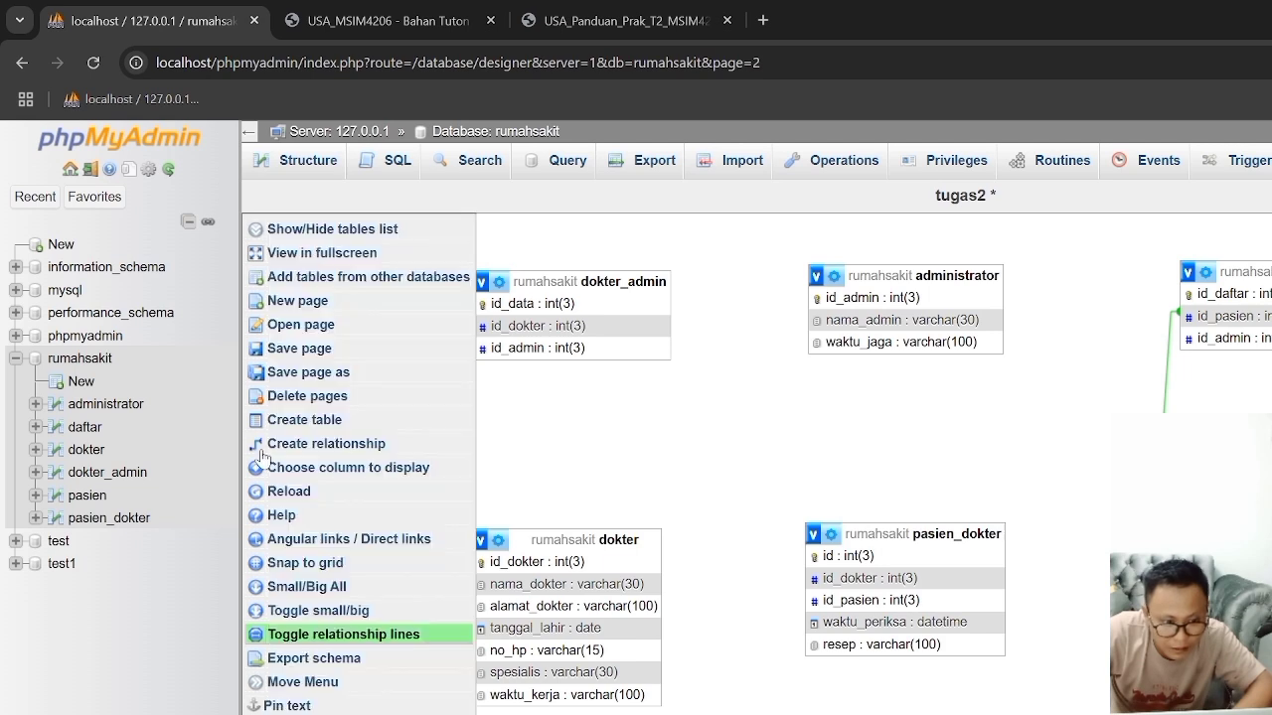
pyautogui.click(327, 443)
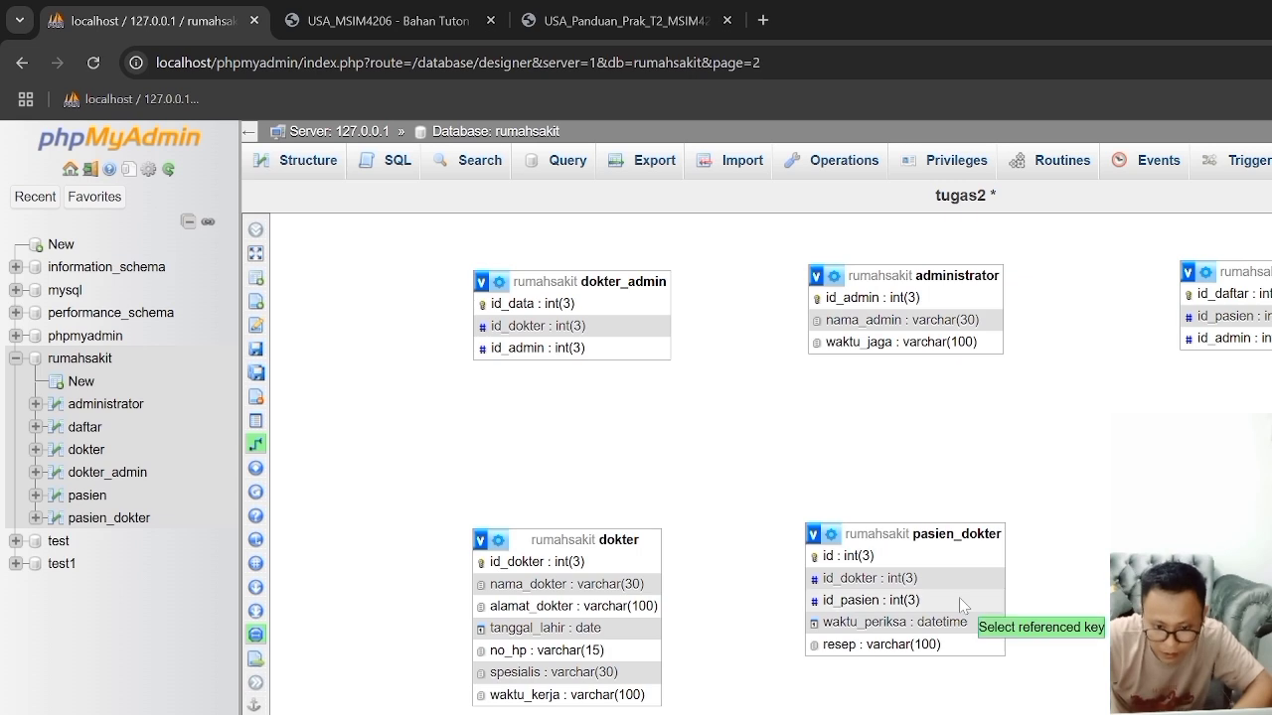
pyautogui.click(952, 615)
pyautogui.click(952, 603)
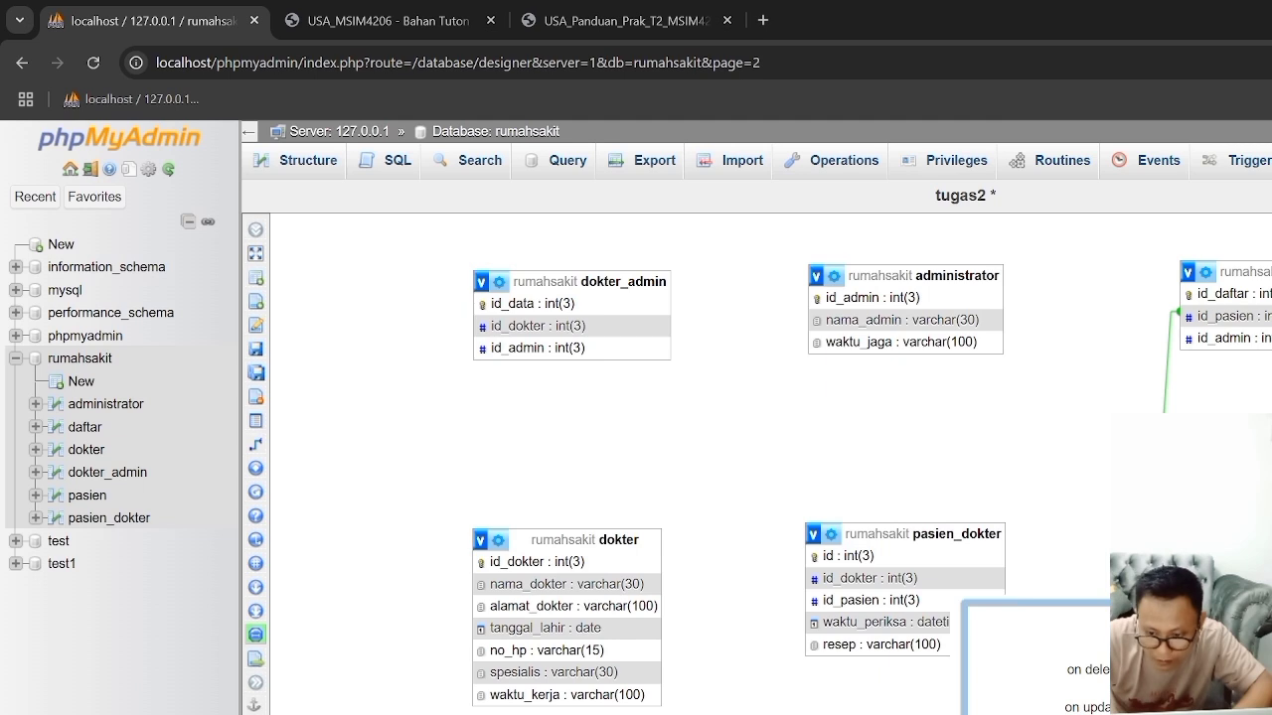
pyautogui.press('Return')
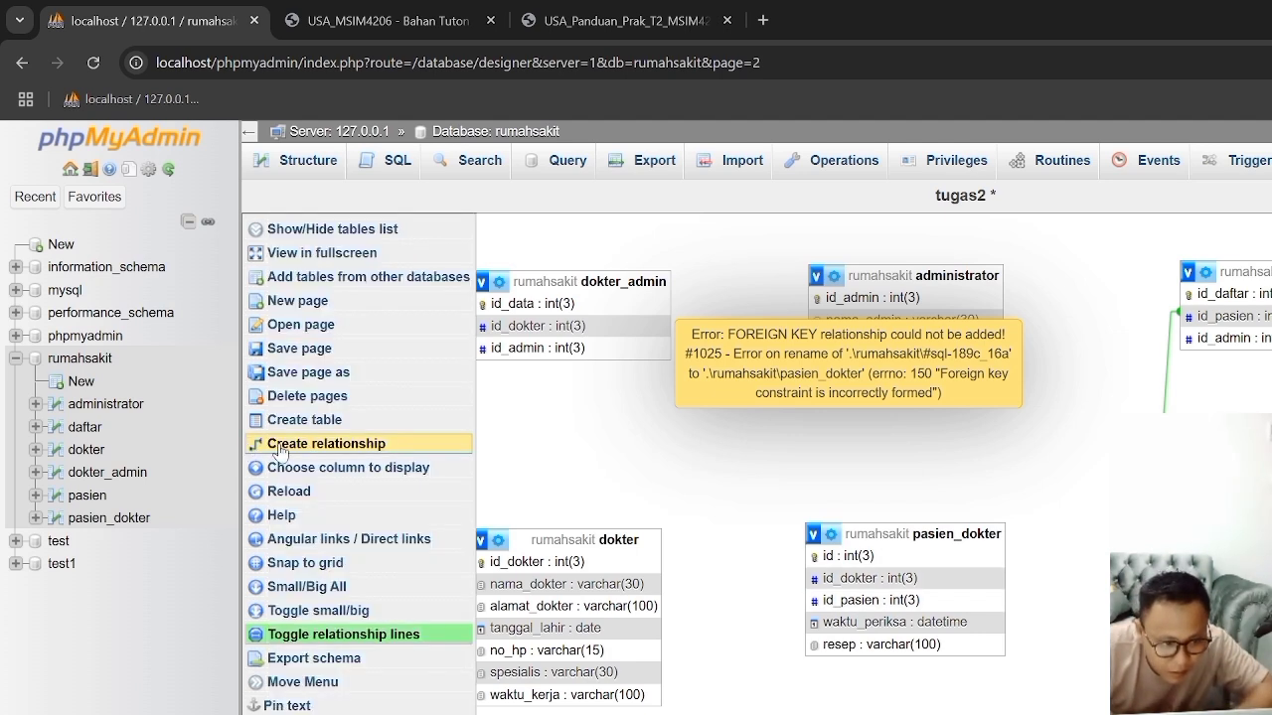
# Step: Create a foreign key relationship with pasien's id_pasien as the referenced key and pasien_dokter's id_pasien as the foreign key
pyautogui.click(278, 445)
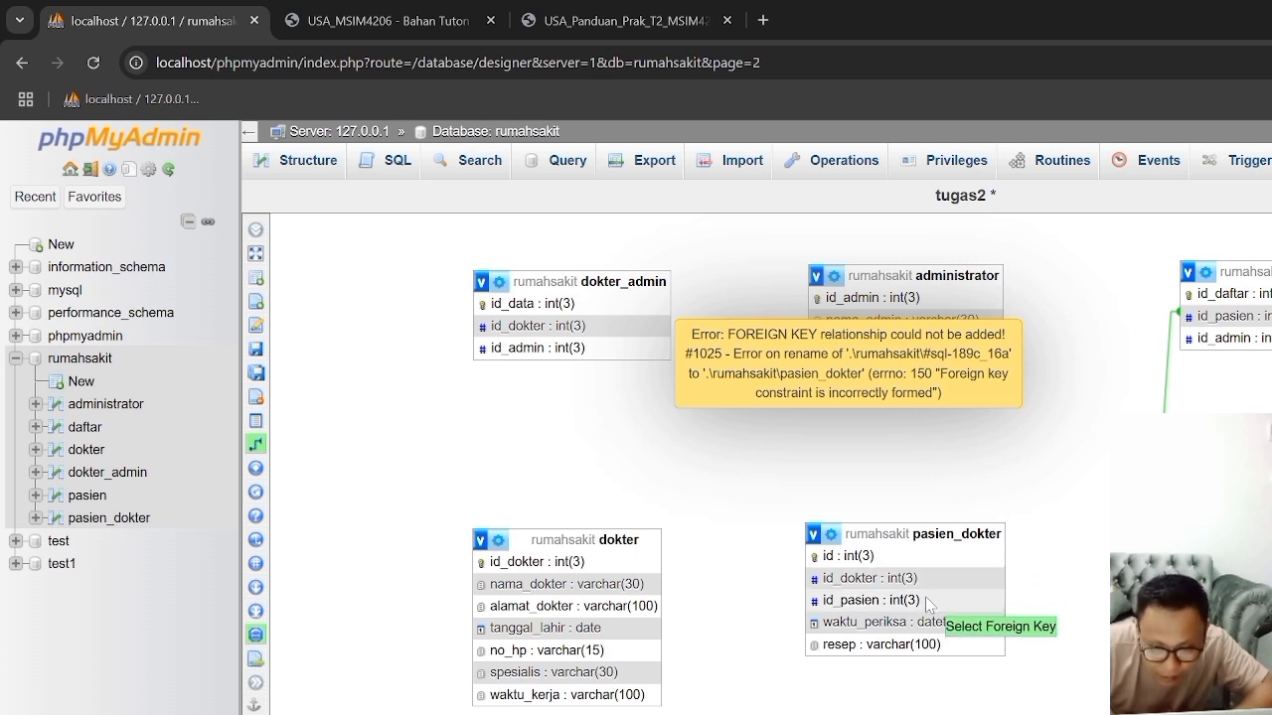
pyautogui.click(976, 602)
pyautogui.press('Return')
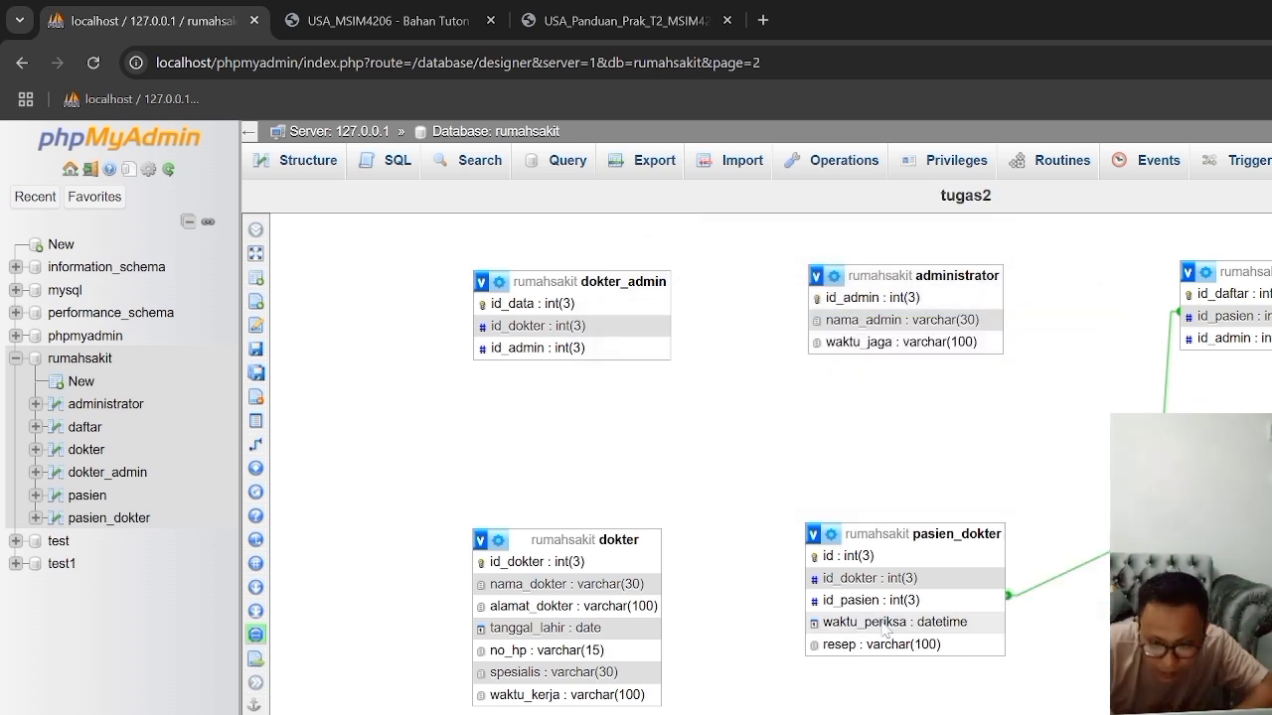
# Step: Check the practicum guide and Tugas 2 ERD, and create a foreign key relationship from administrator's id_admin to daftar's id_admin
pyautogui.click(616, 28)
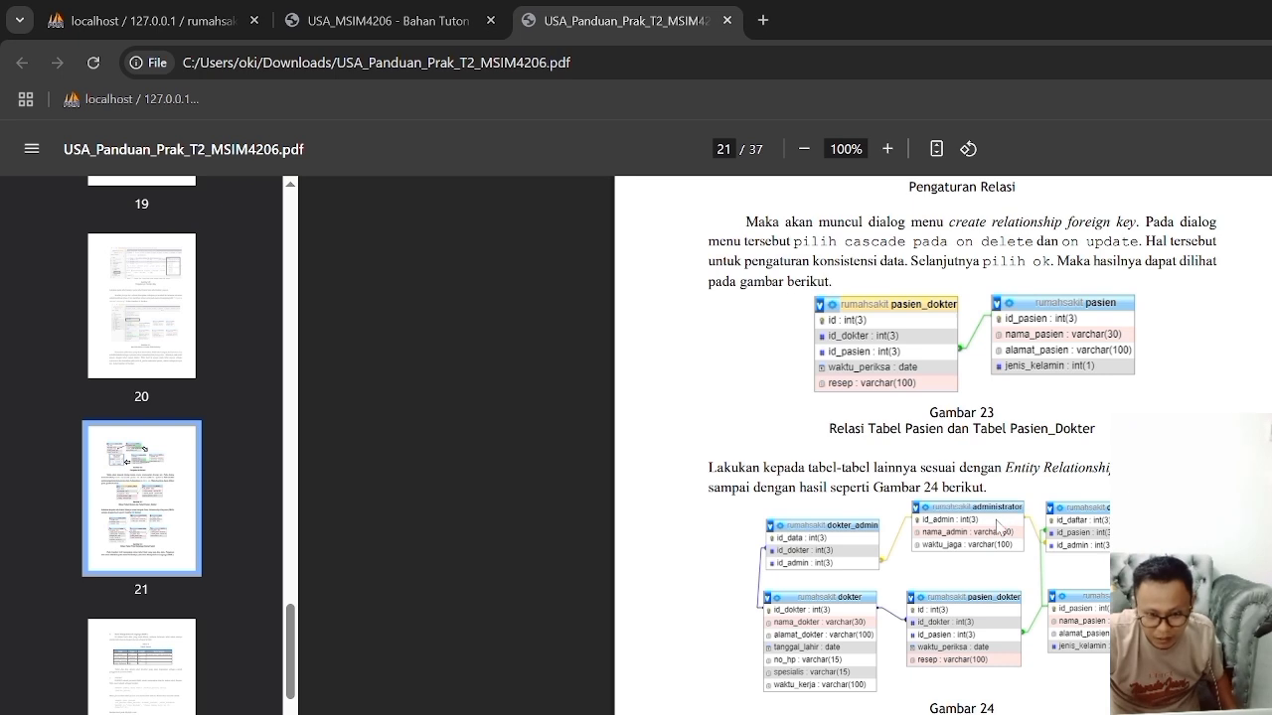
pyautogui.click(384, 18)
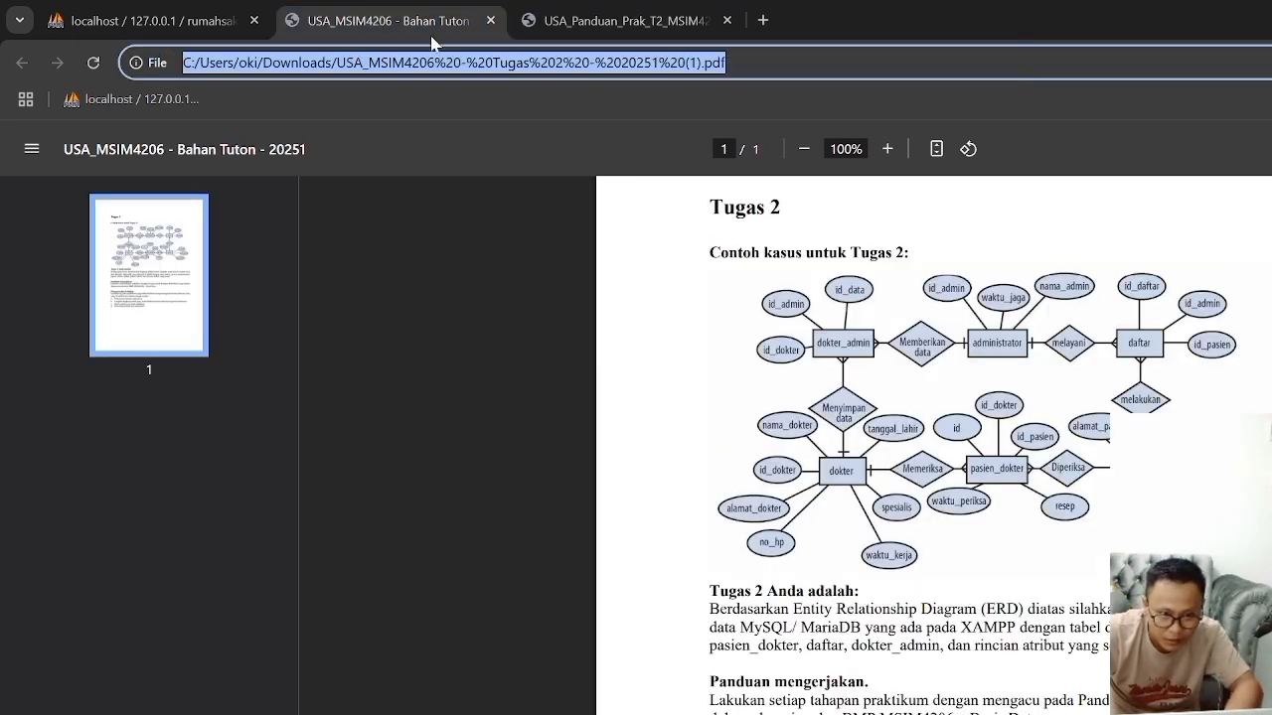
pyautogui.click(209, 24)
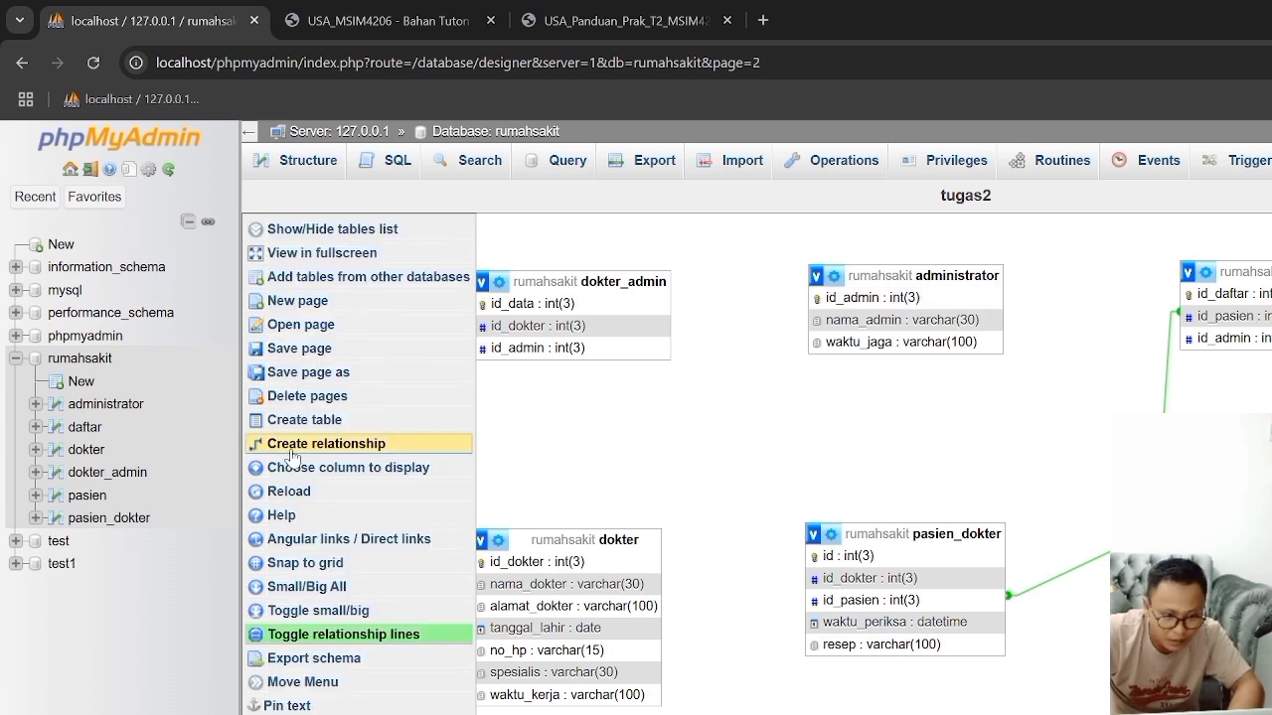
pyautogui.click(294, 444)
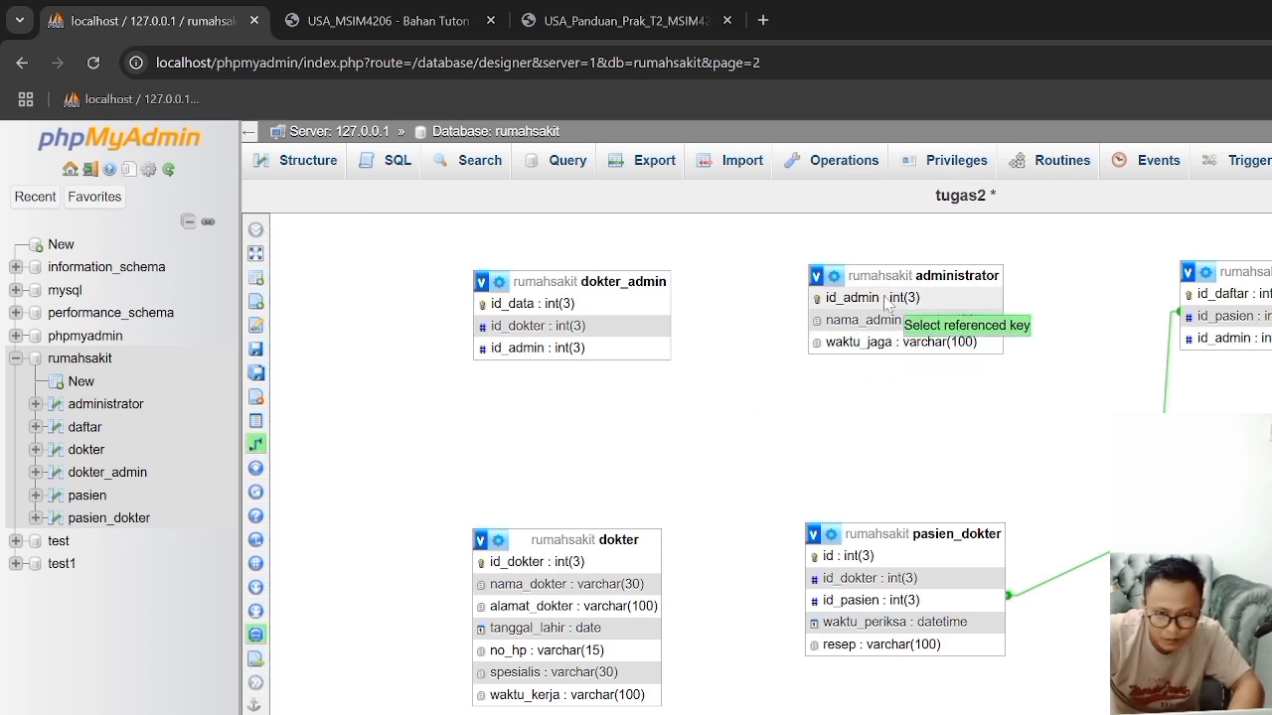
pyautogui.click(888, 298)
pyautogui.click(1206, 339)
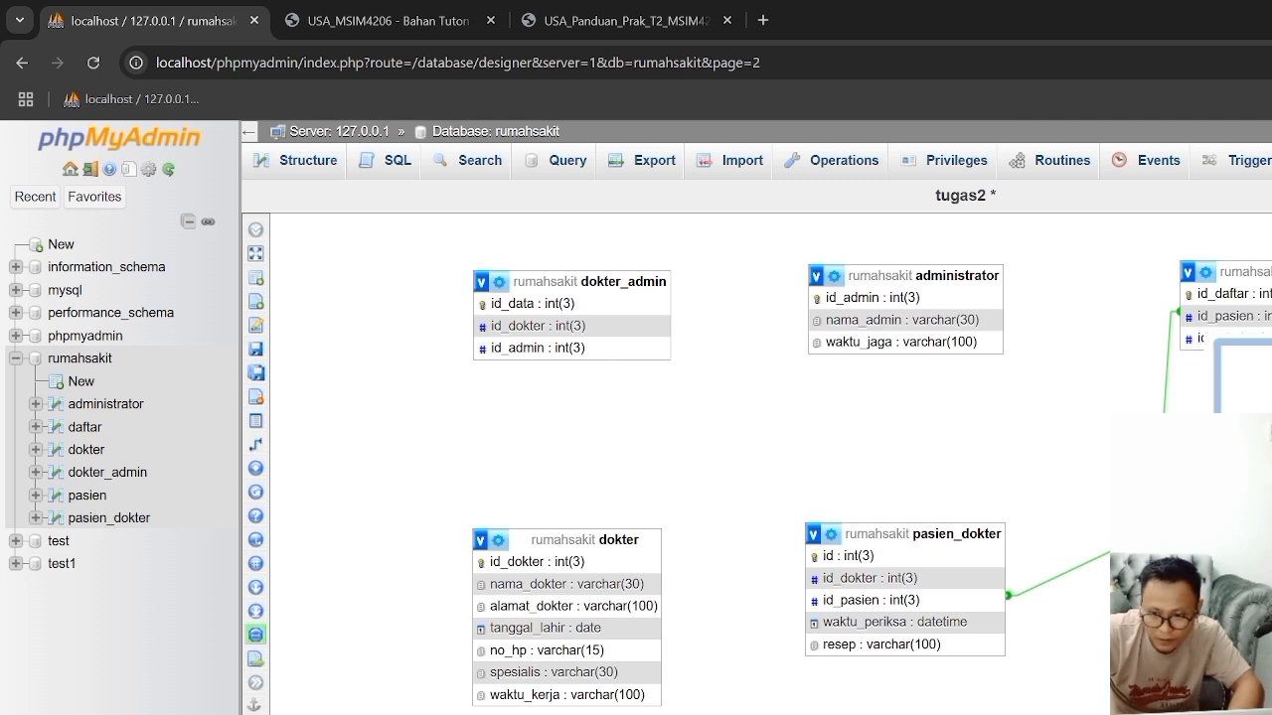
pyautogui.press('Return')
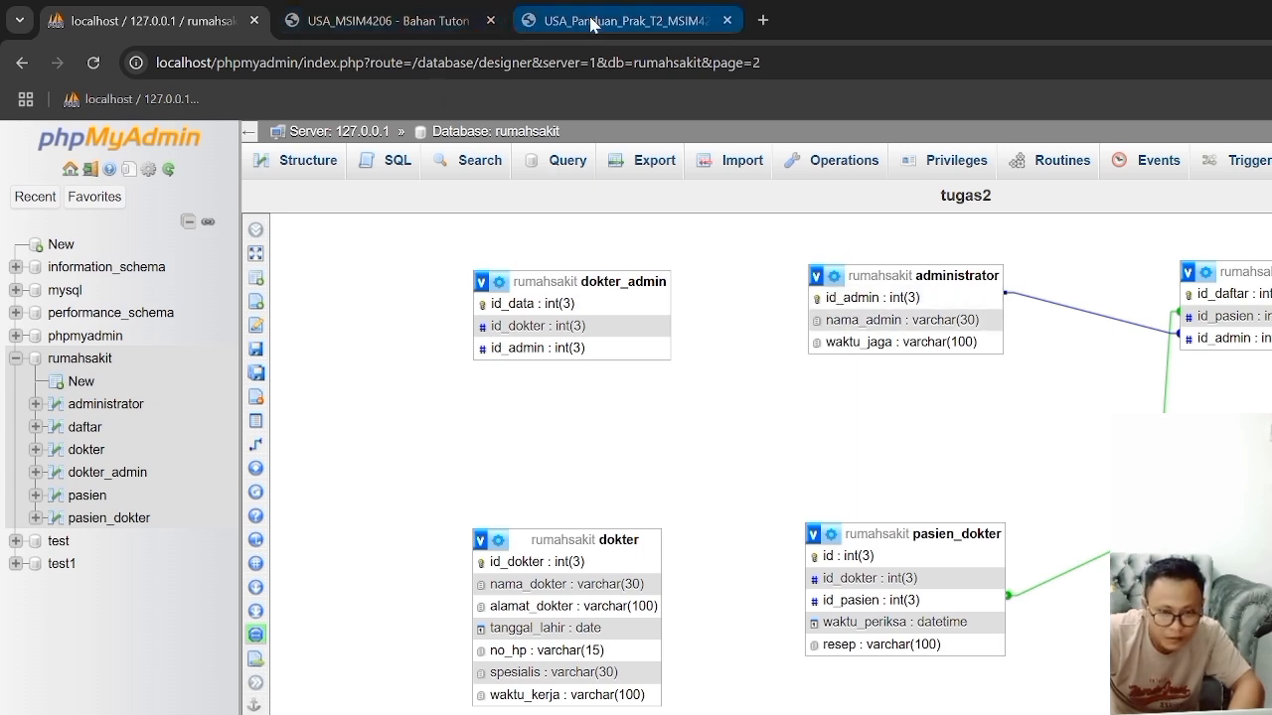
pyautogui.click(553, 21)
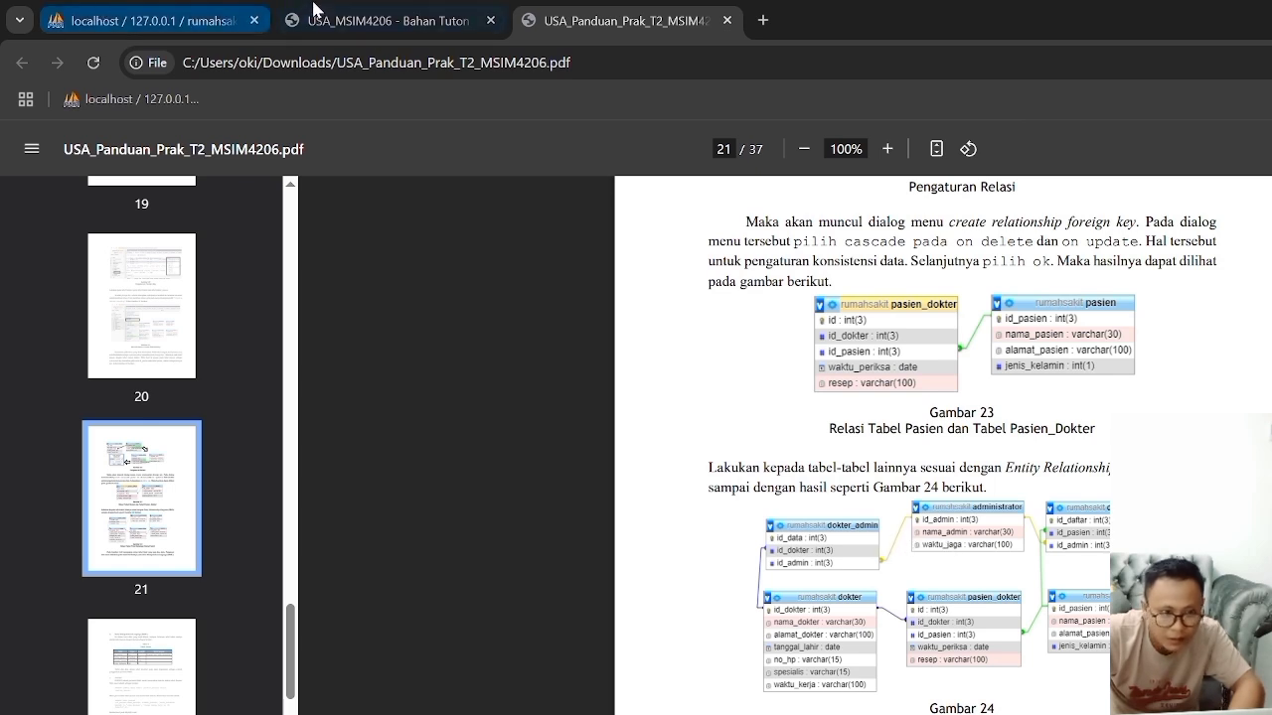
pyautogui.click(194, 22)
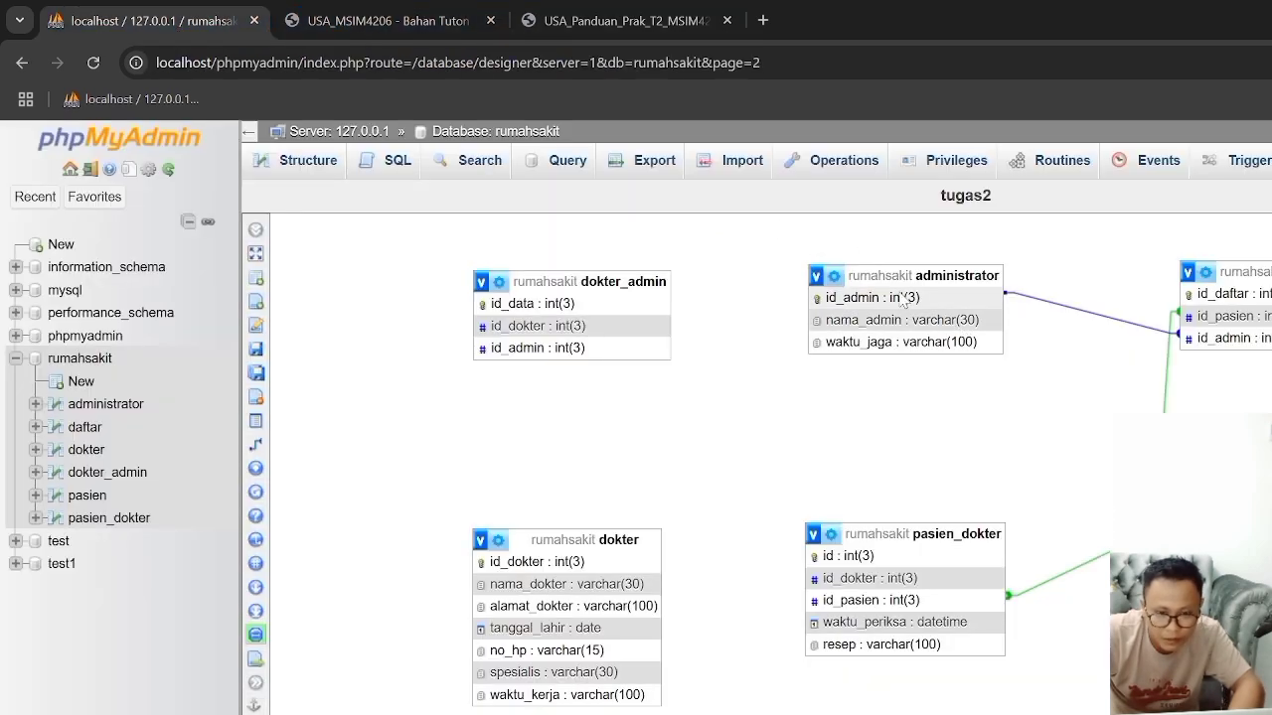
pyautogui.click(273, 450)
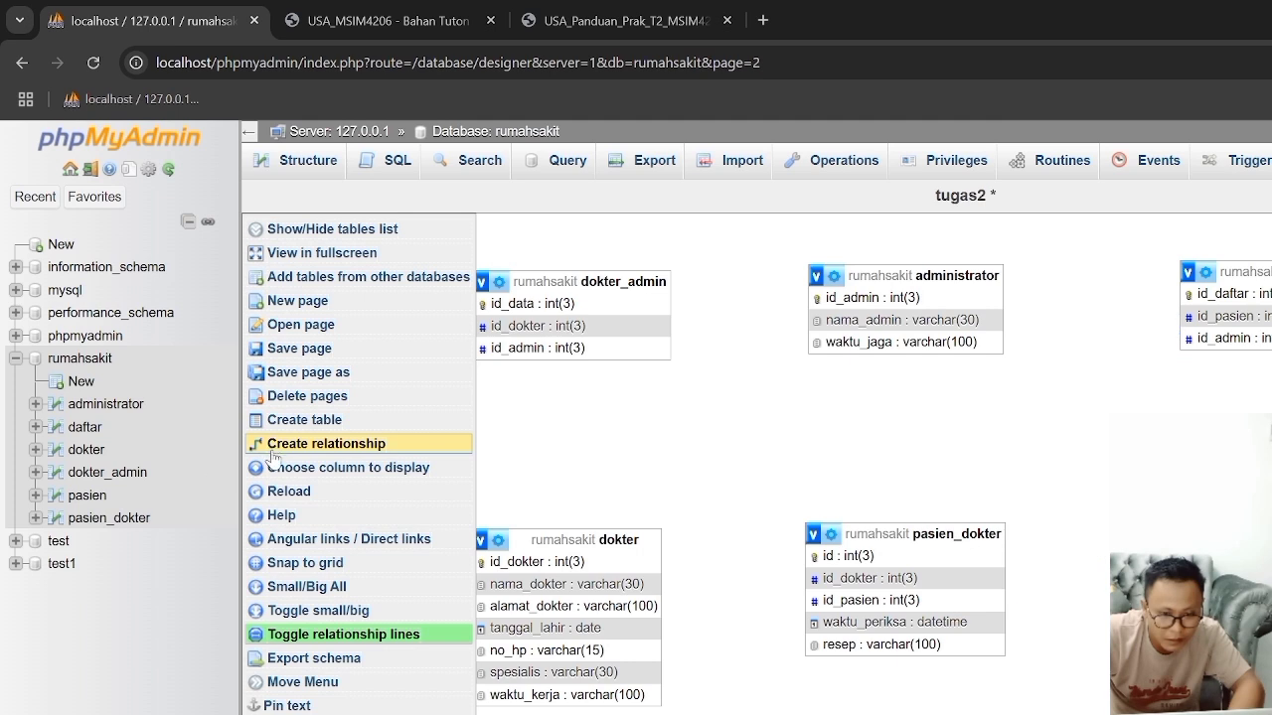
pyautogui.click(860, 307)
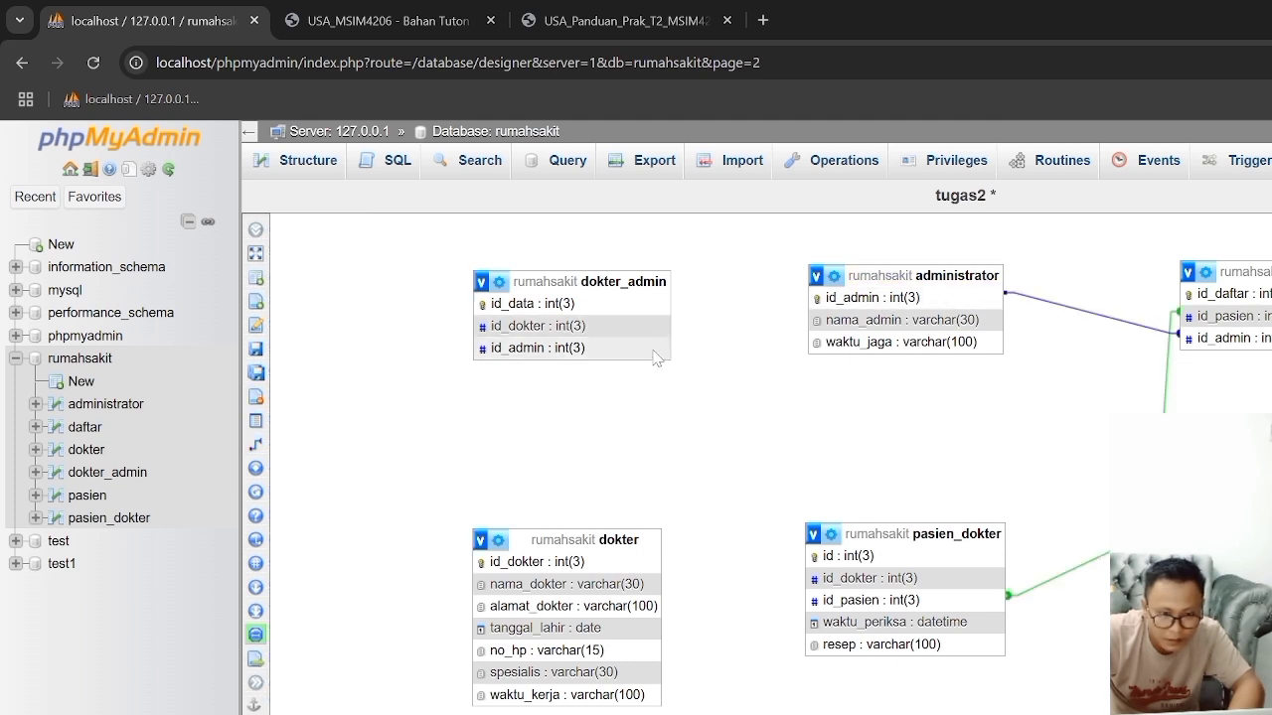
pyautogui.click(276, 451)
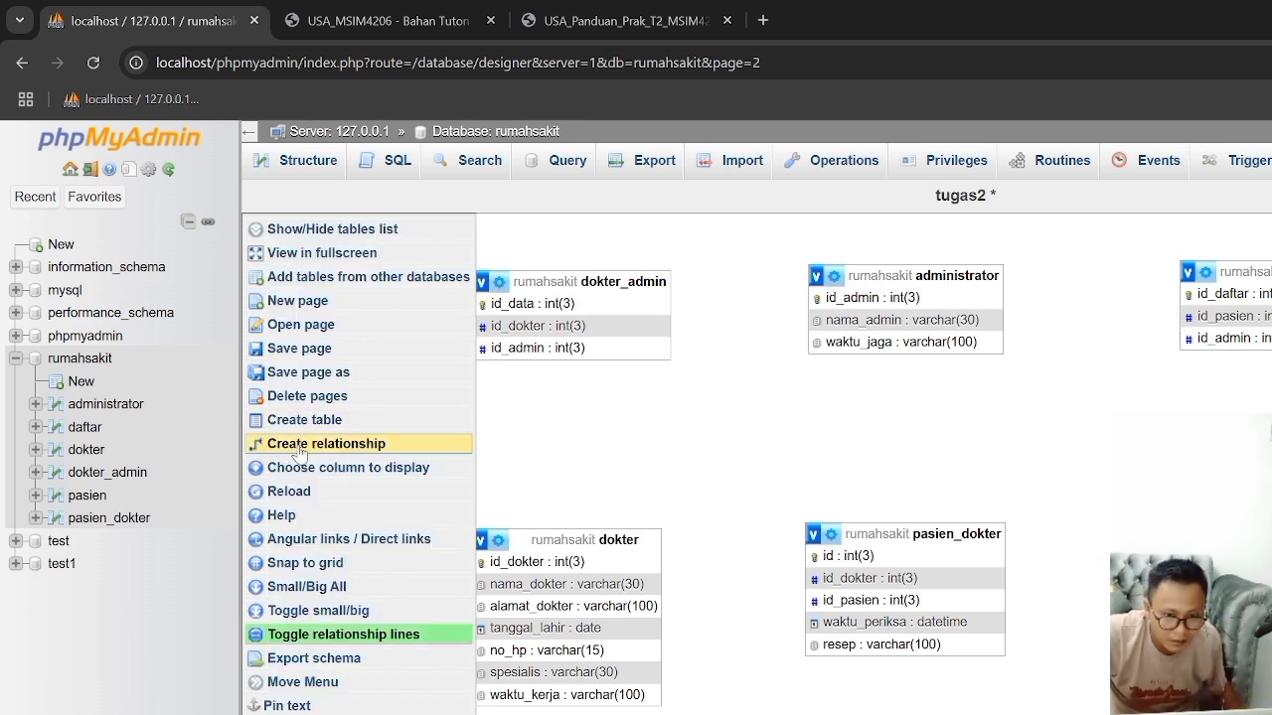
pyautogui.click(848, 303)
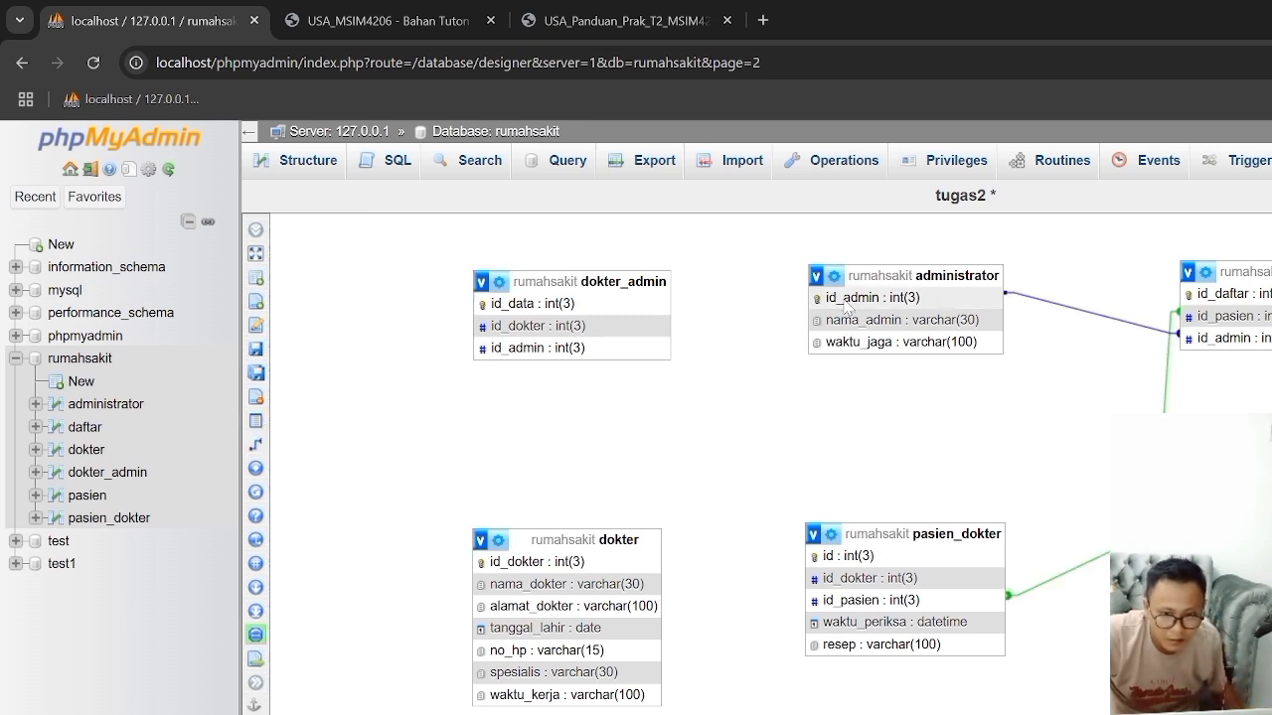
pyautogui.moveTo(288, 445)
pyautogui.moveTo(292, 443); pyautogui.dragTo(299, 449)
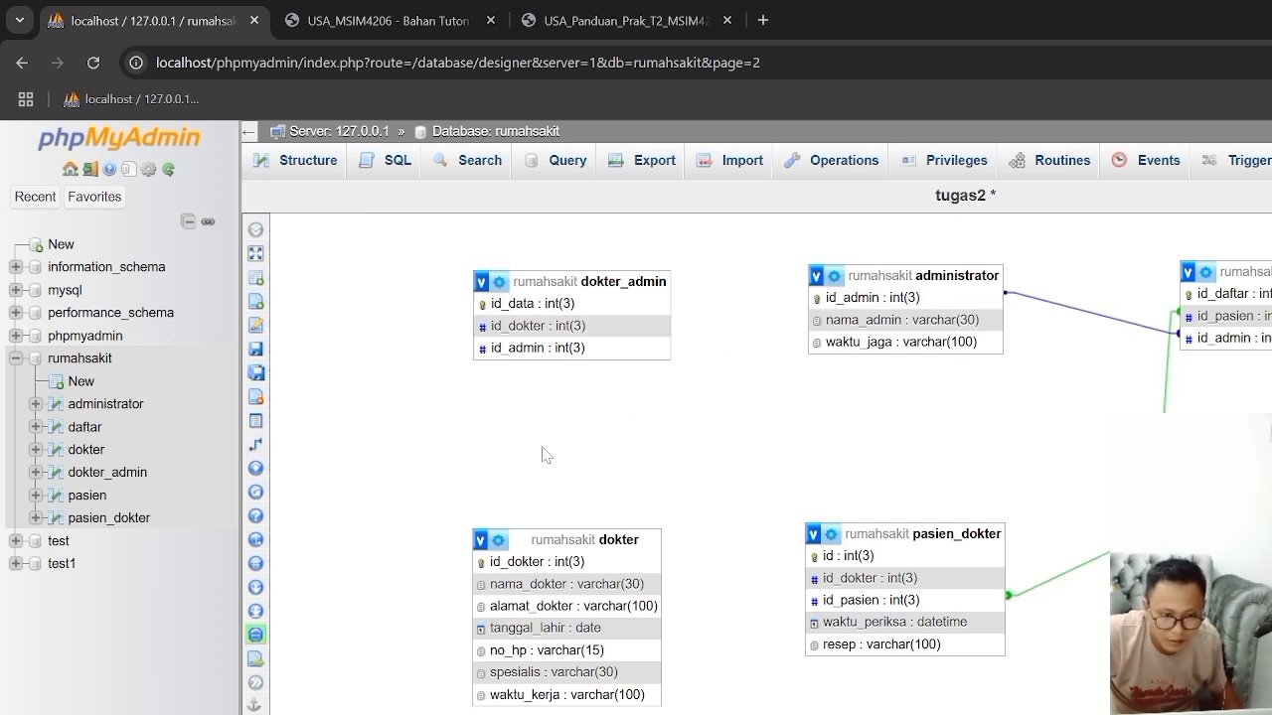
pyautogui.moveTo(285, 464)
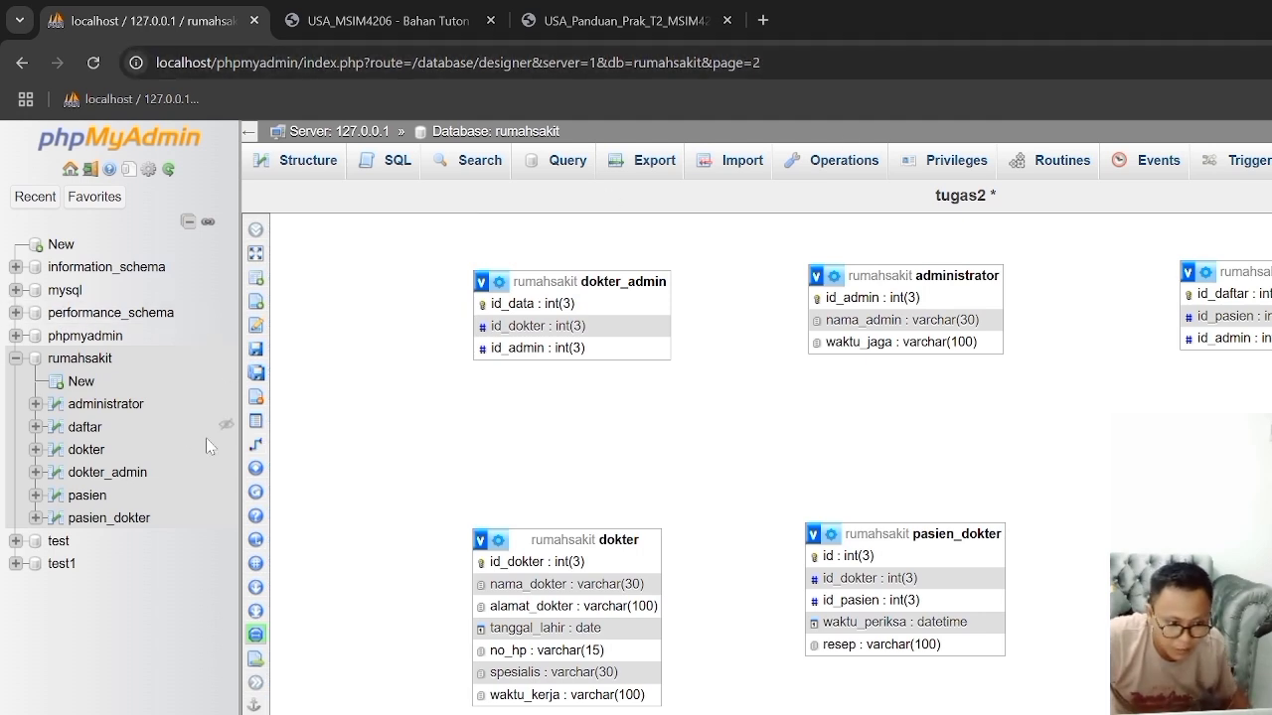
# Step: Create a foreign key relationship with administrator's id_admin as the referenced key and dokter_admin's id_admin as the foreign key
pyautogui.click(293, 444)
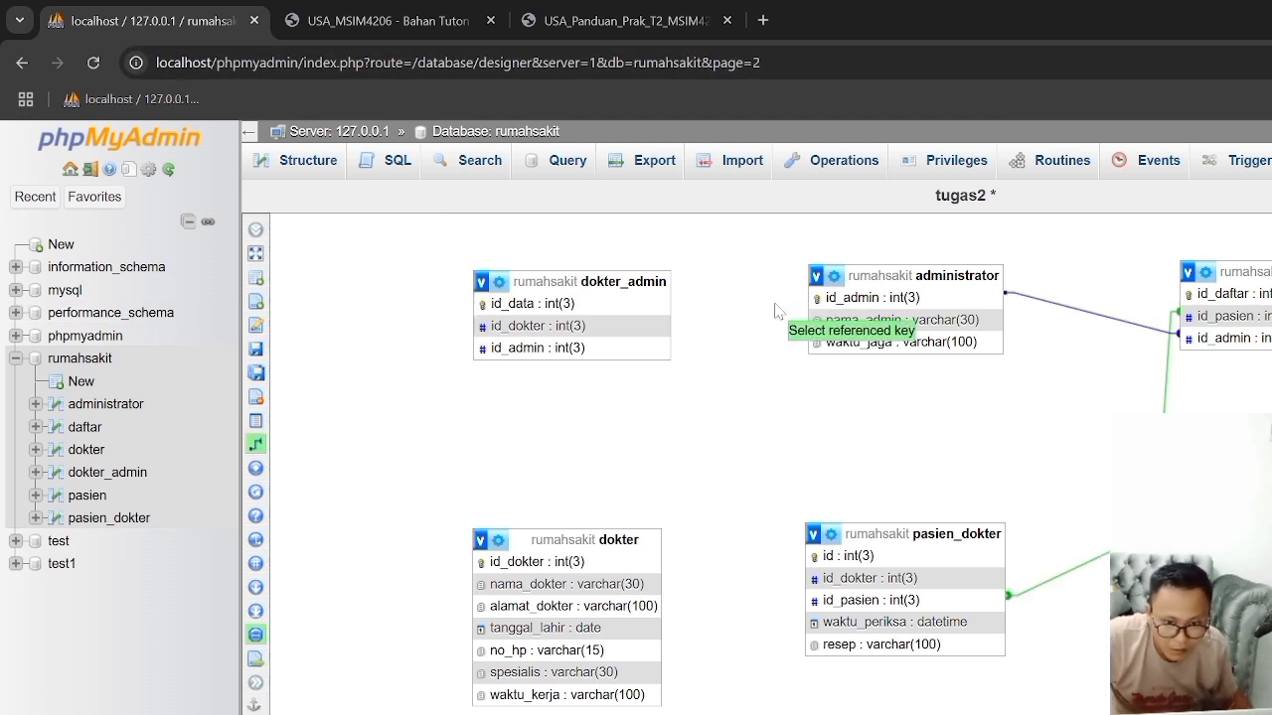
pyautogui.click(836, 298)
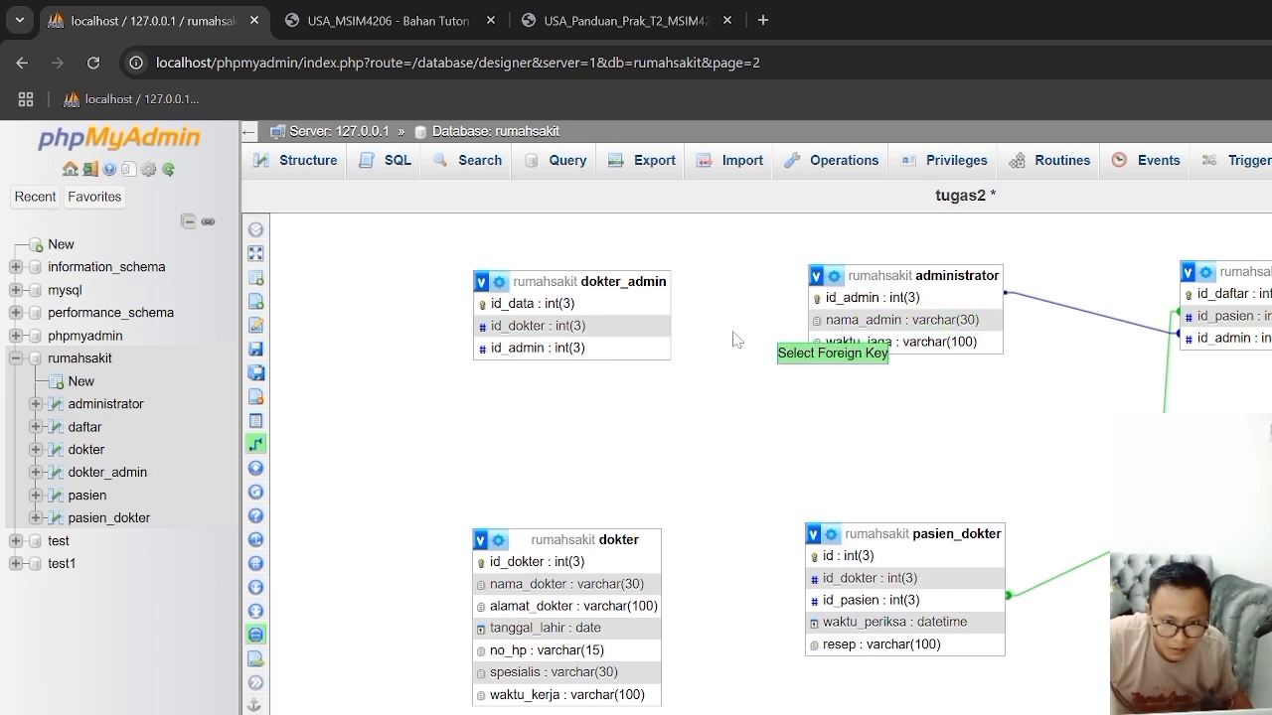
pyautogui.click(642, 348)
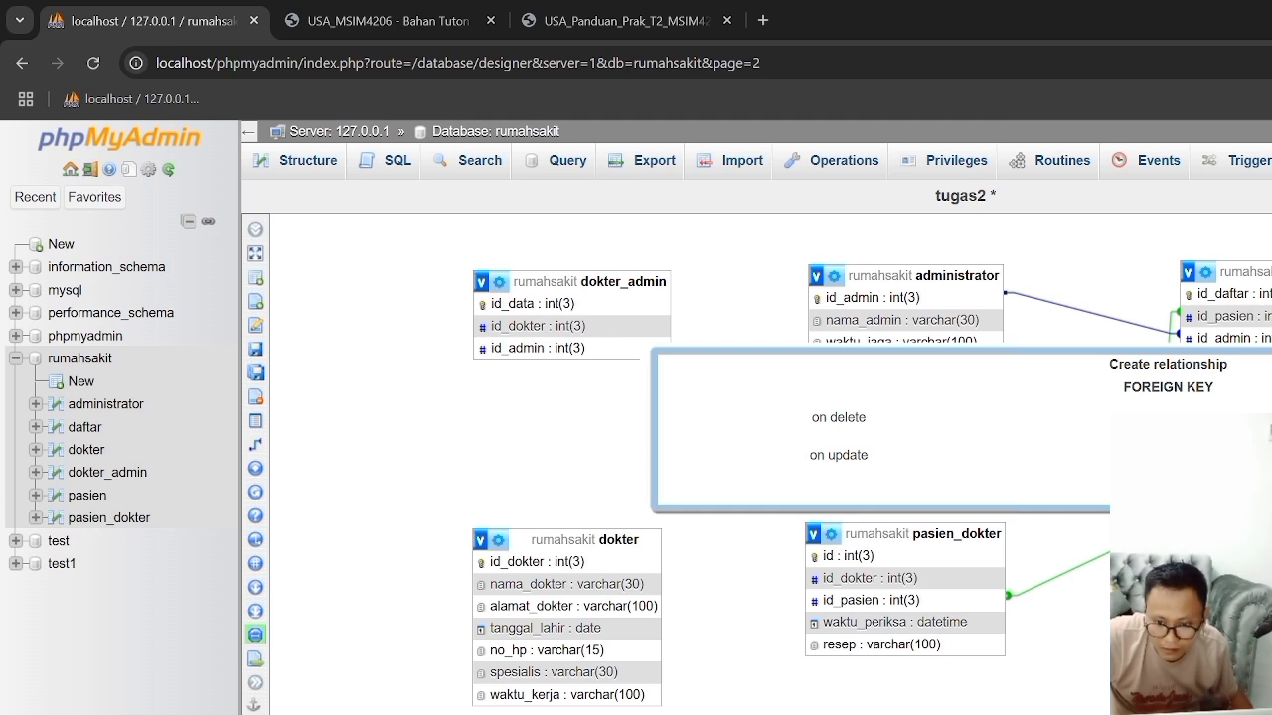
pyautogui.click(1141, 485)
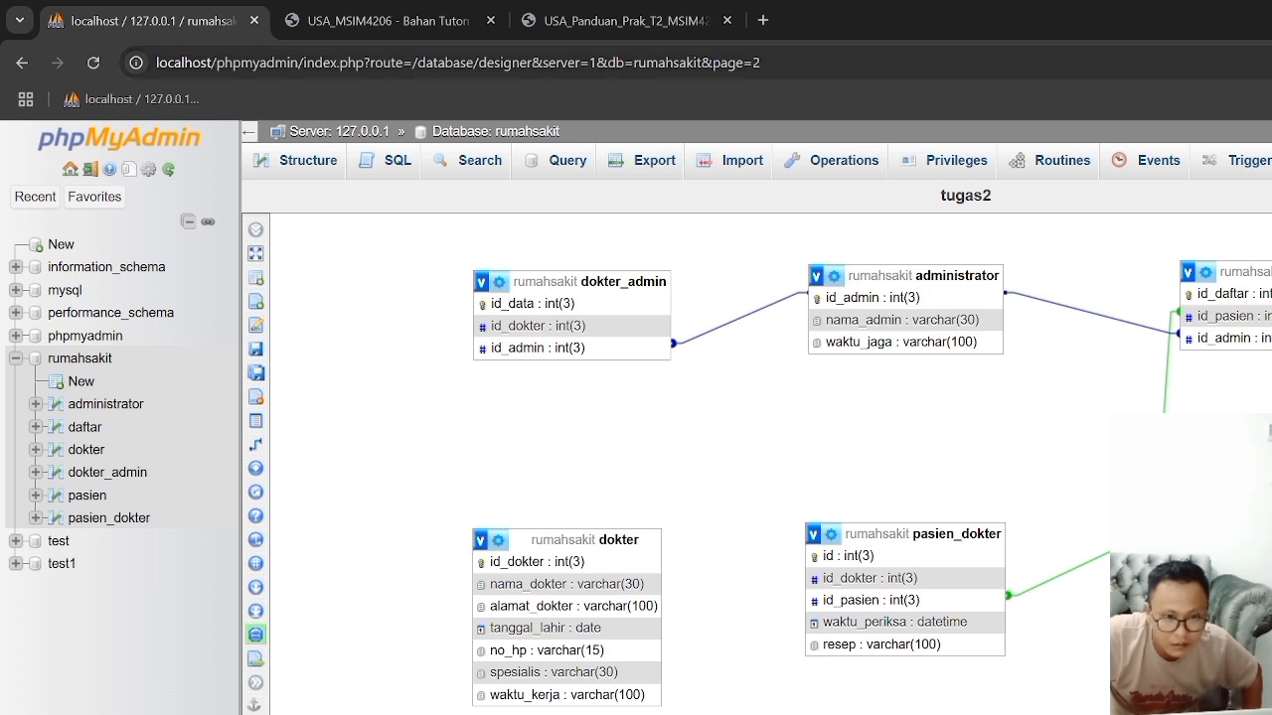
# Step: Check the dokter relations in the practicum guide, and create a foreign key relationship from dokter's id_dokter to dokter_admin's id_dokter
pyautogui.click(626, 19)
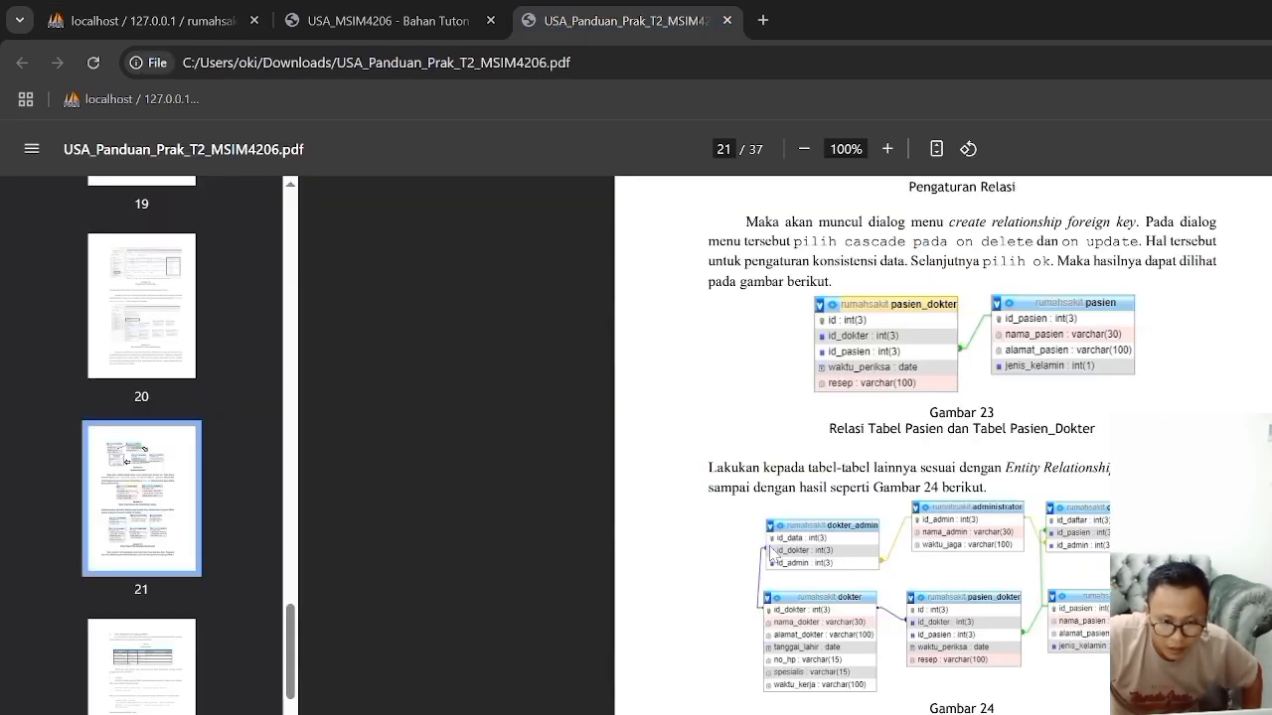
pyautogui.click(155, 8)
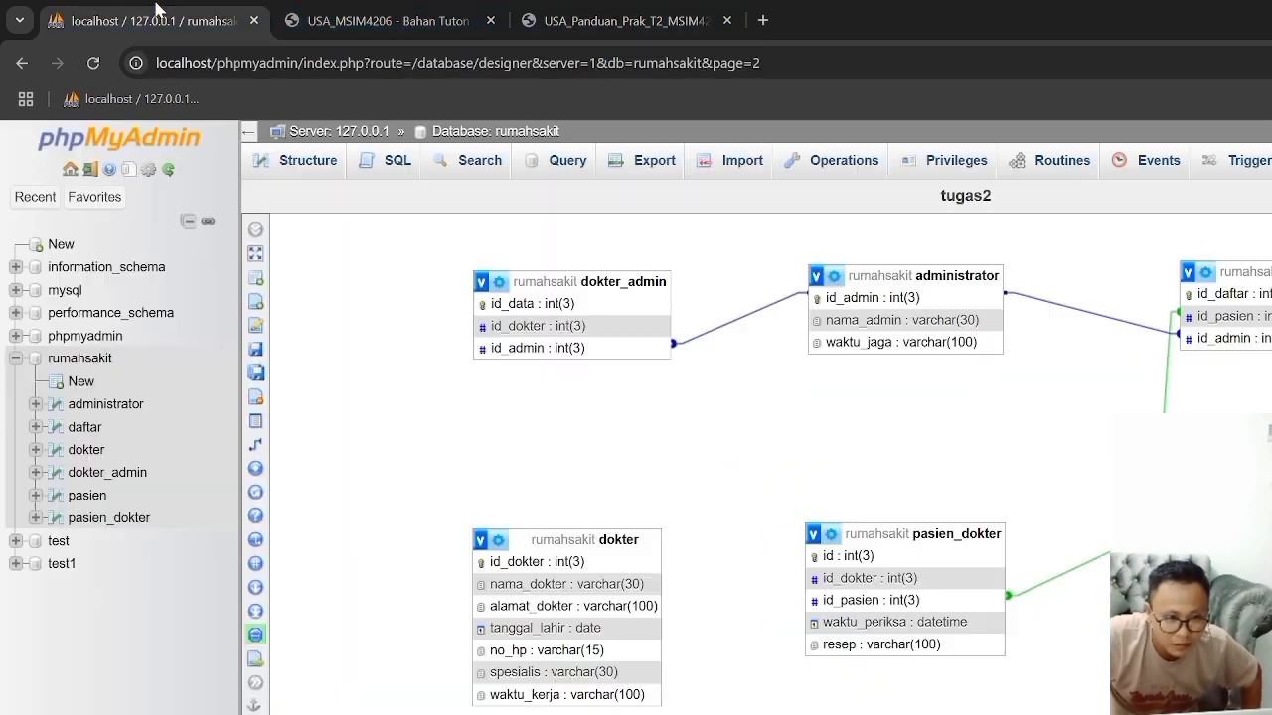
pyautogui.click(560, 22)
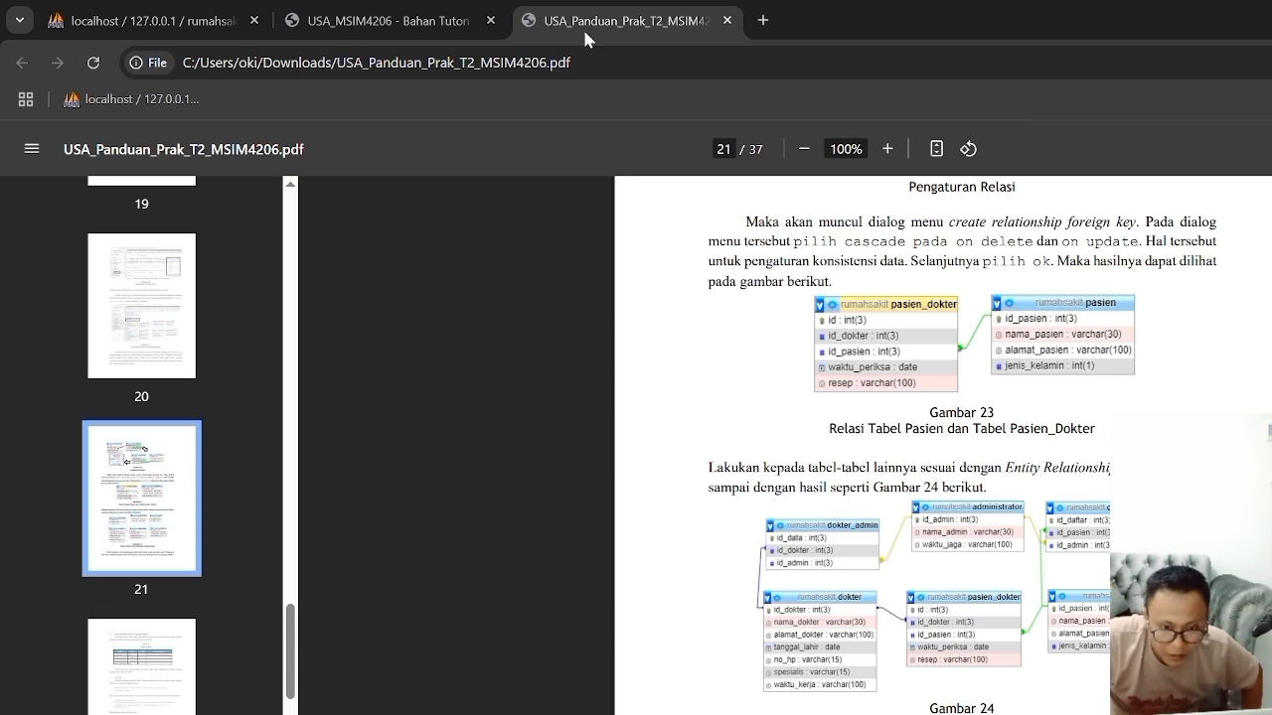
pyautogui.click(172, 23)
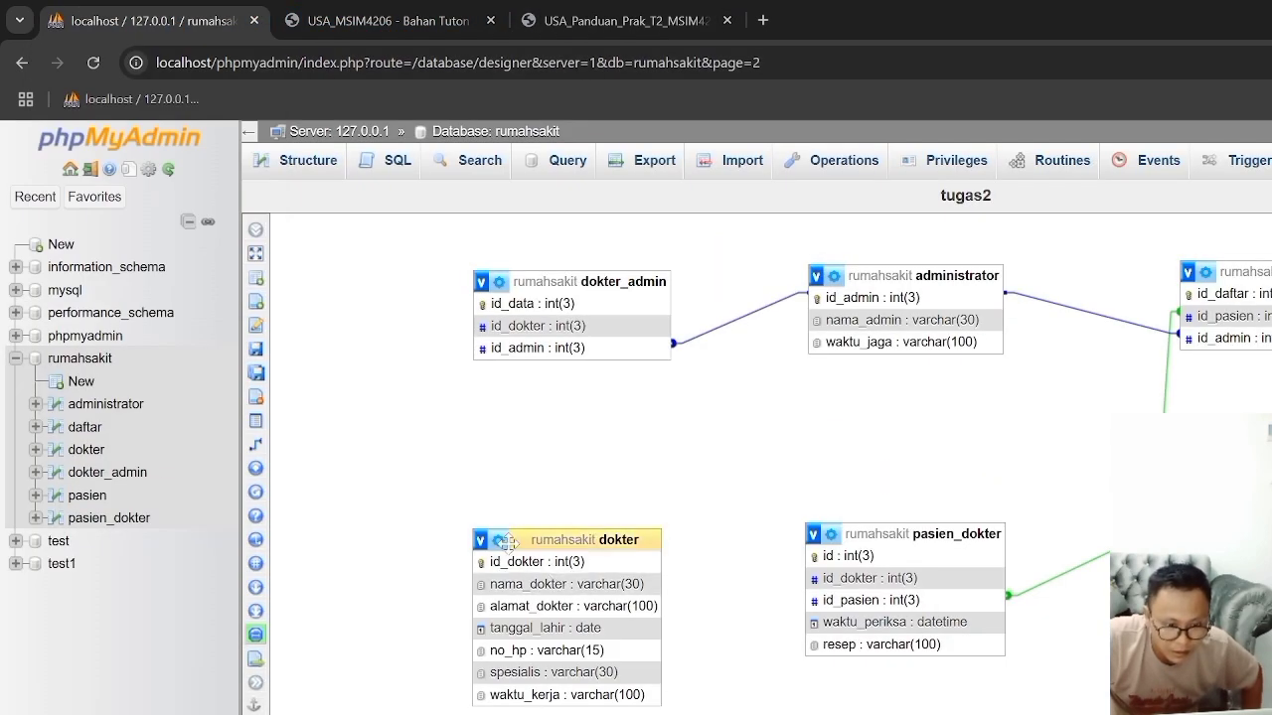
pyautogui.moveTo(290, 452)
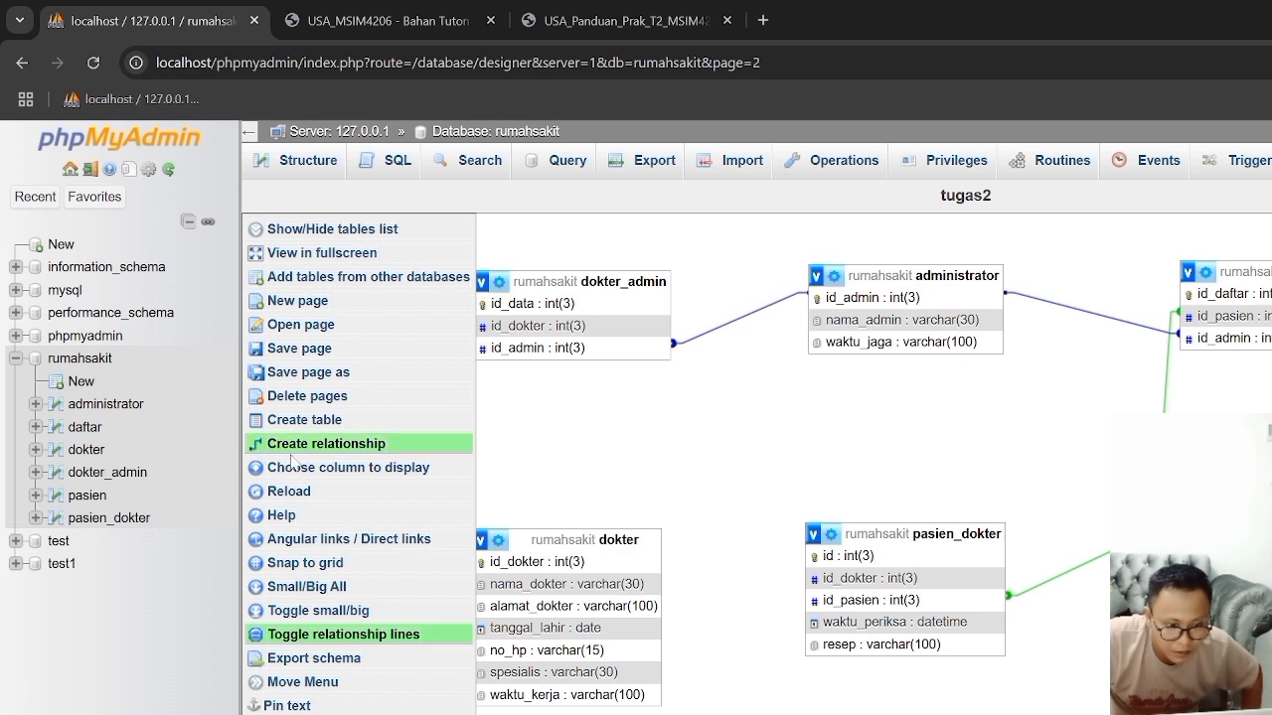
pyautogui.click(294, 446)
pyautogui.click(514, 564)
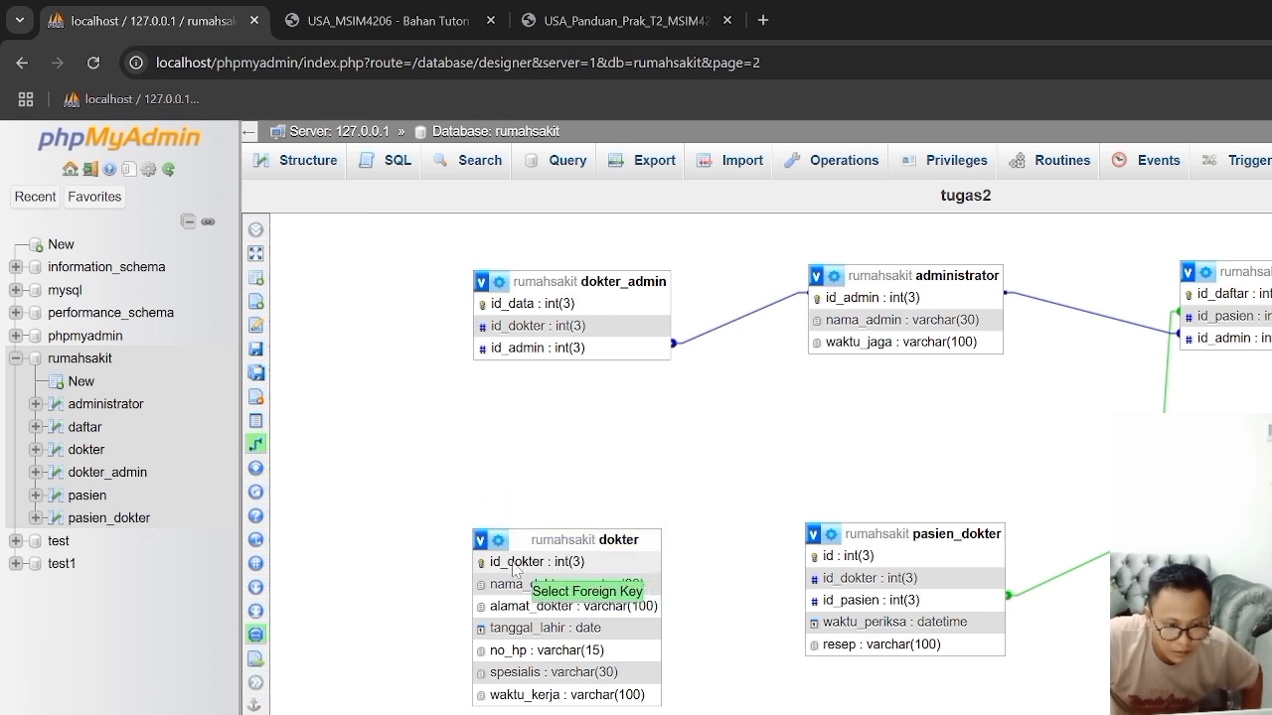
pyautogui.click(510, 330)
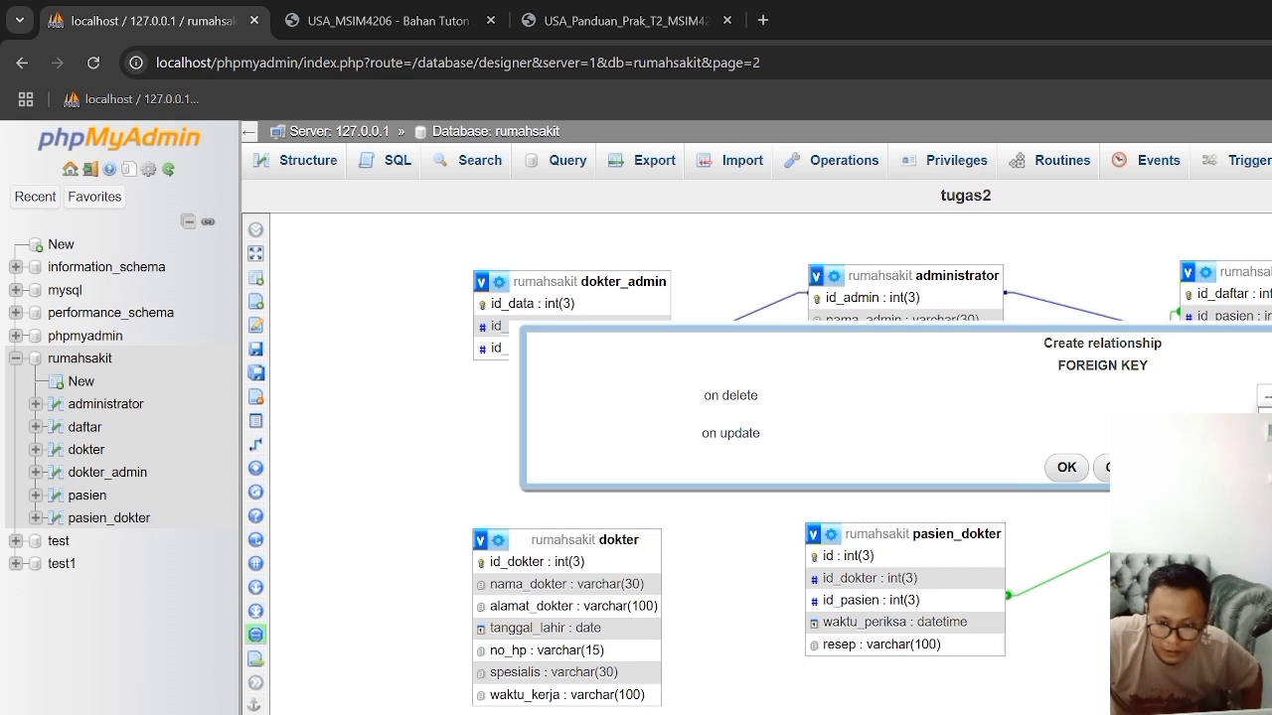
pyautogui.click(1066, 467)
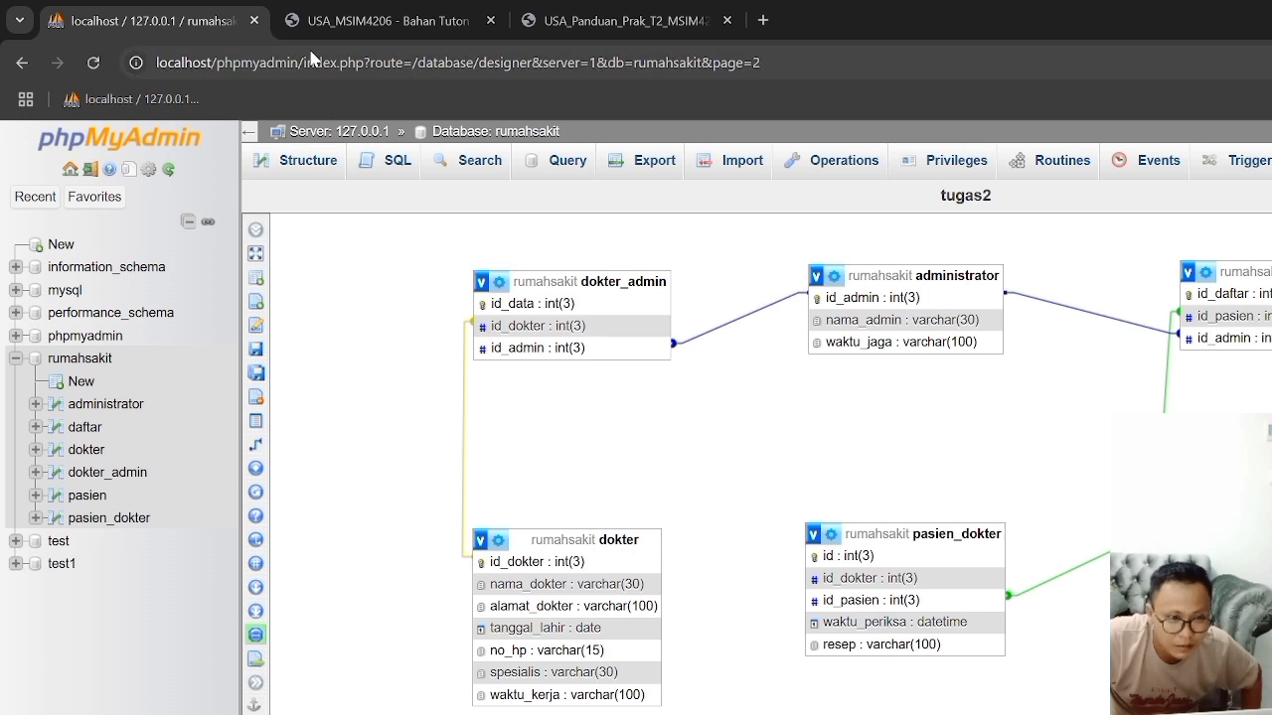
# Step: Check the guide's relation diagram, and create a foreign key relationship from dokter's id_dokter to pasien_dokter's id_dokter
pyautogui.click(576, 22)
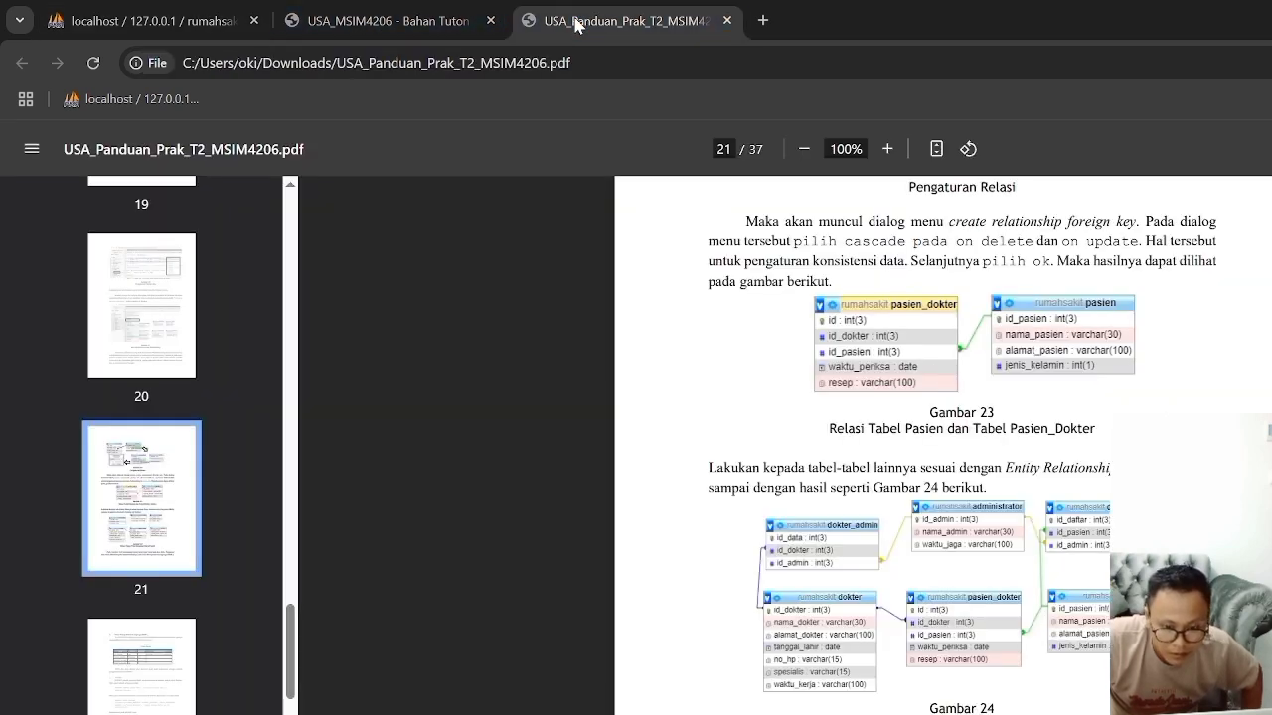
pyautogui.click(179, 22)
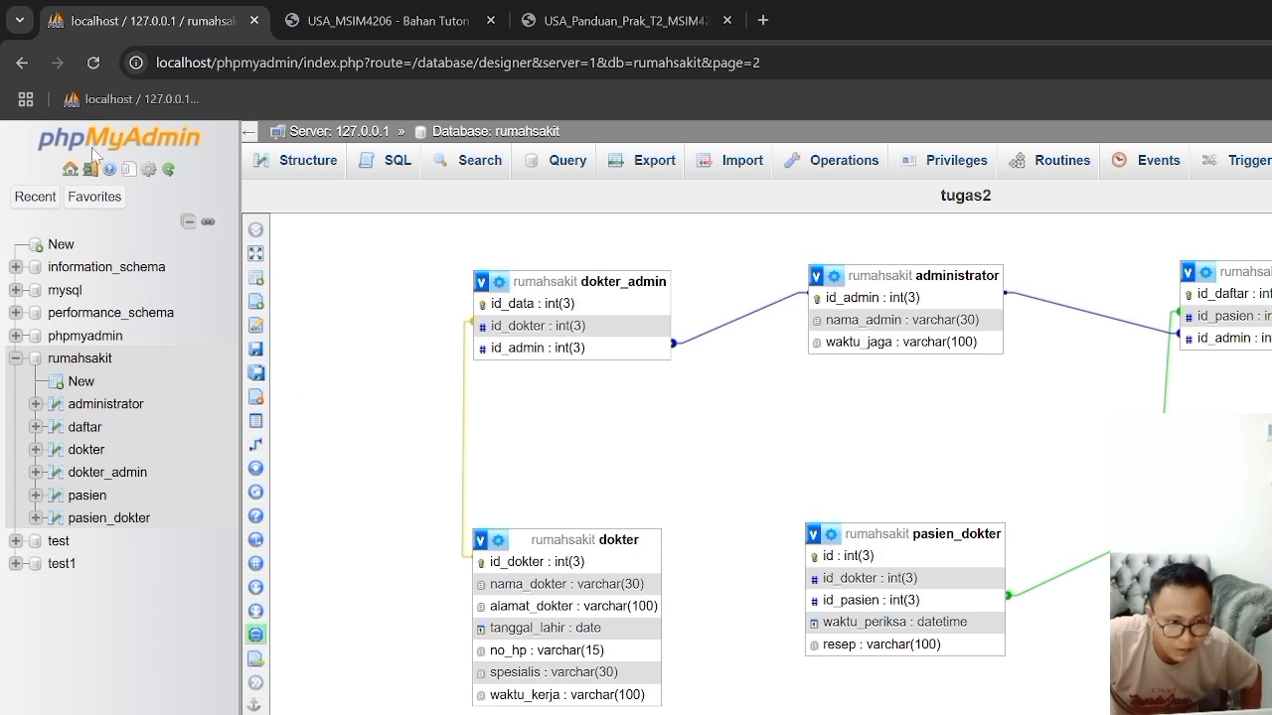
pyautogui.click(268, 445)
pyautogui.click(614, 564)
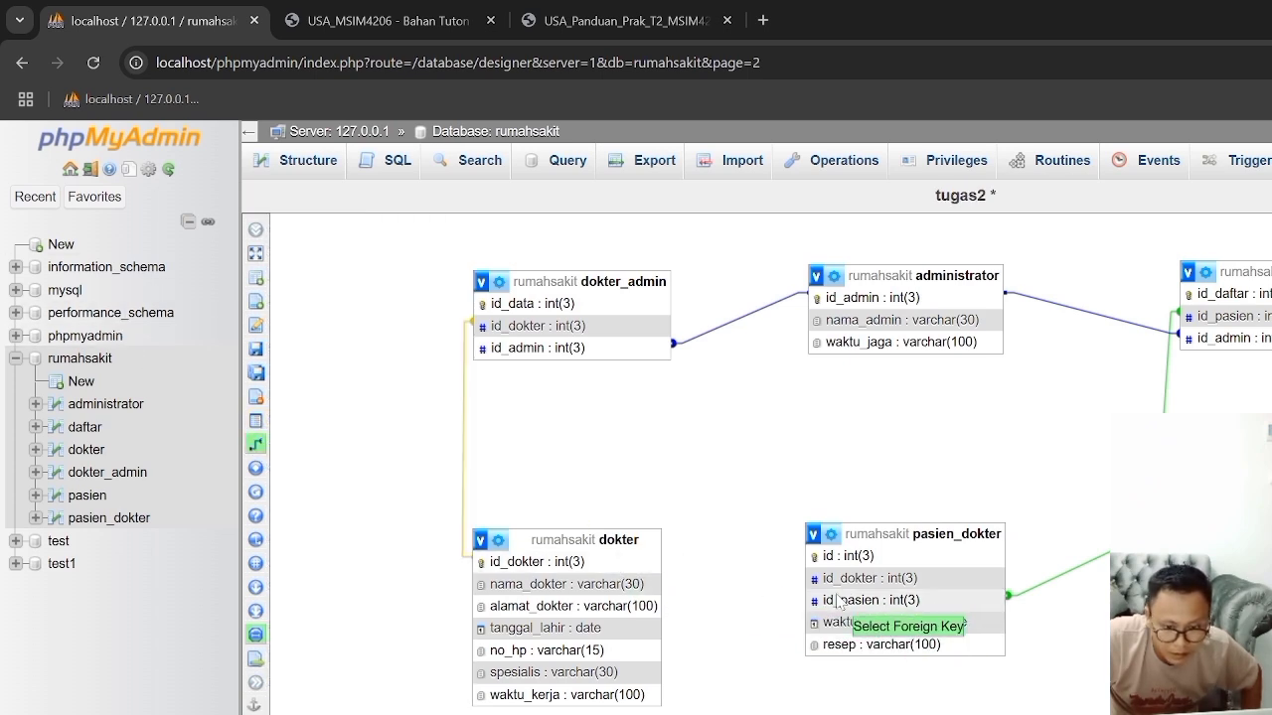
pyautogui.click(833, 578)
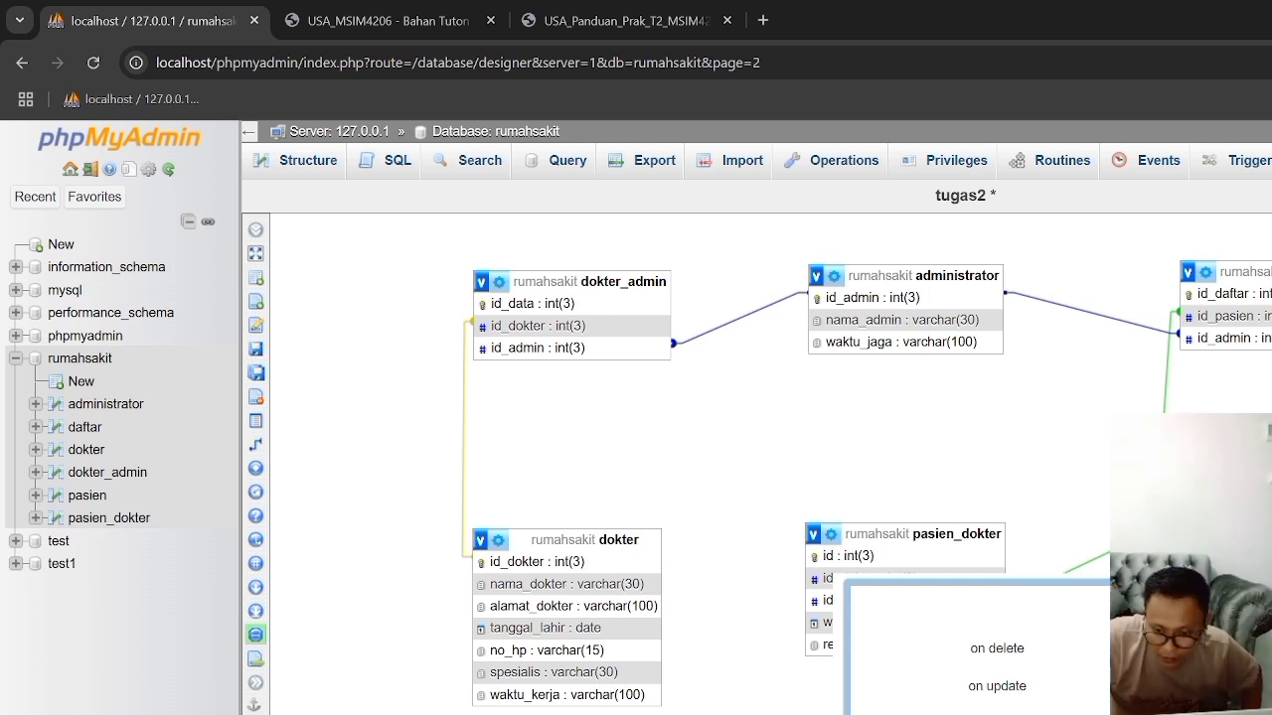
pyautogui.press('Return')
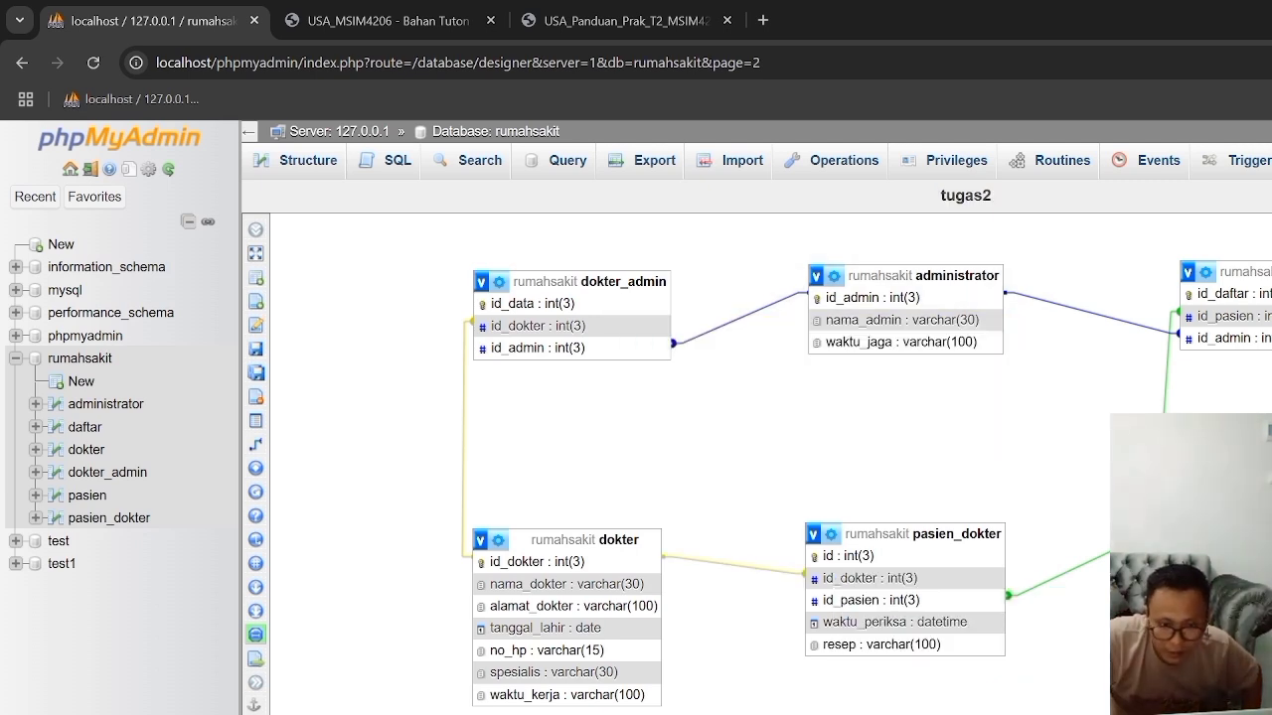
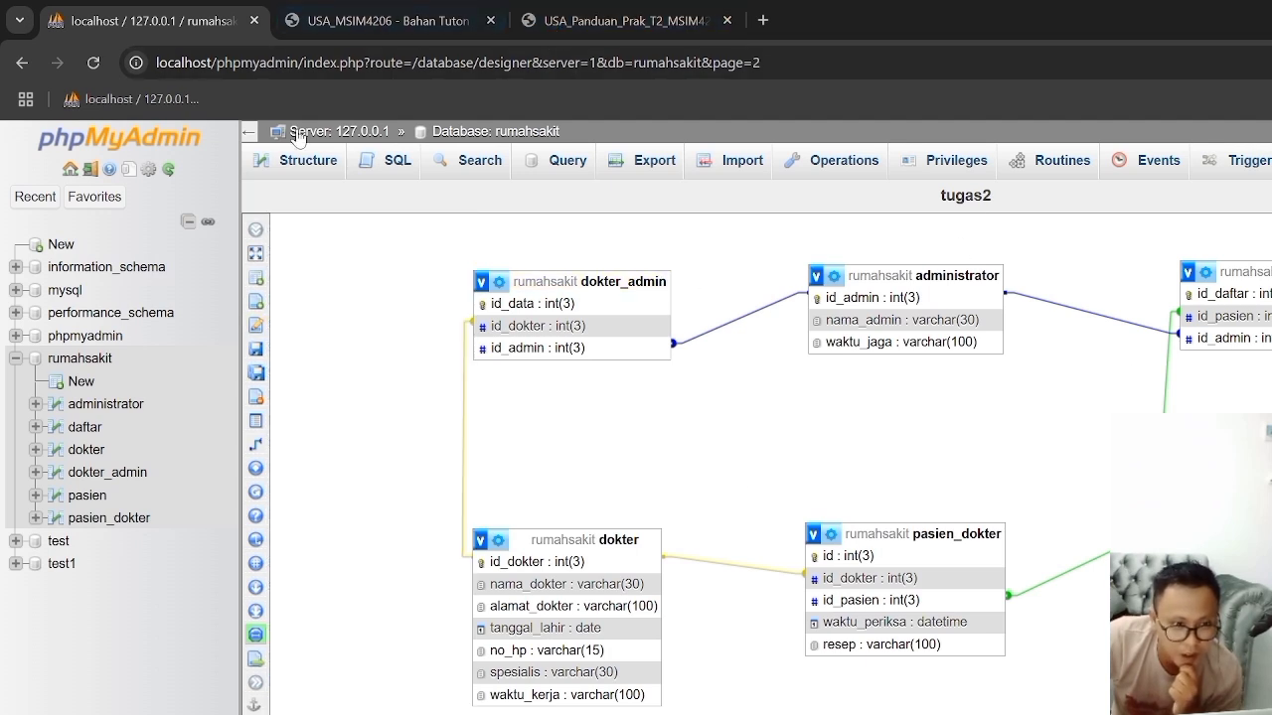
# Step: Review the Tugas 2 ERD, and read the practicum guide from the Gambar 24 relations through its INSERT and SELECT sections
pyautogui.click(368, 22)
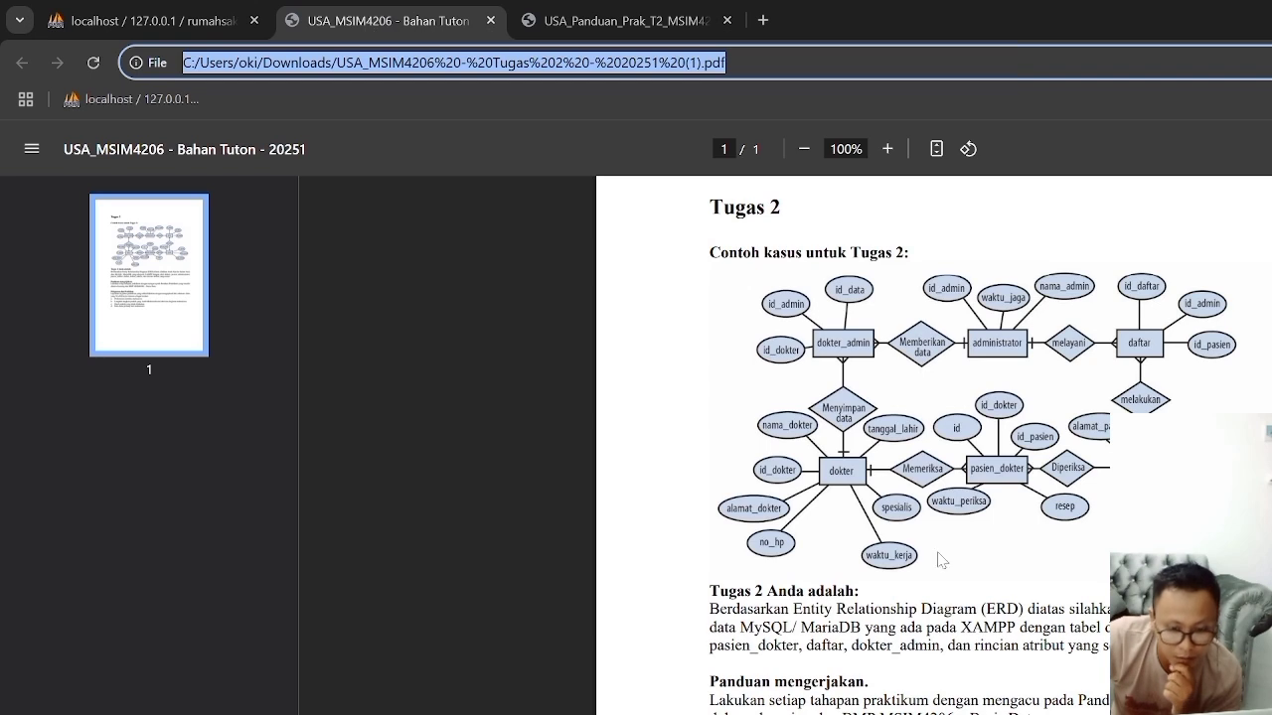
pyautogui.click(656, 15)
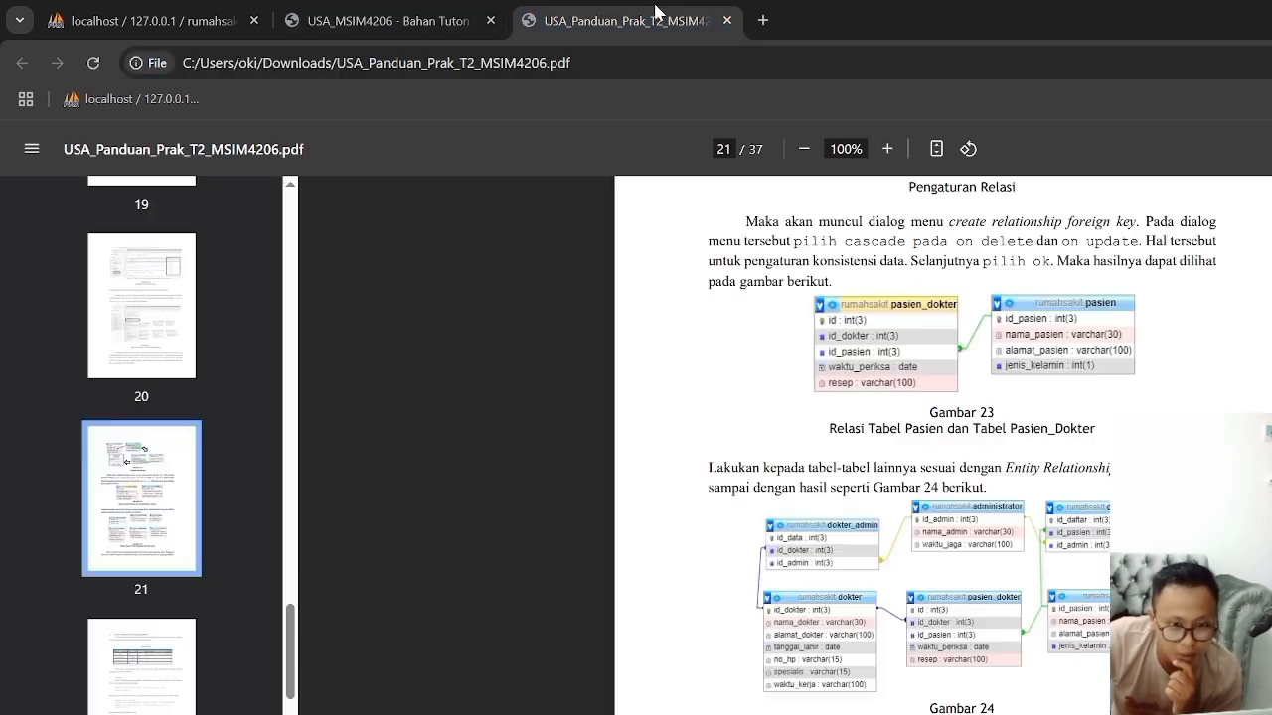
pyautogui.scroll(-10, 1038, 532)
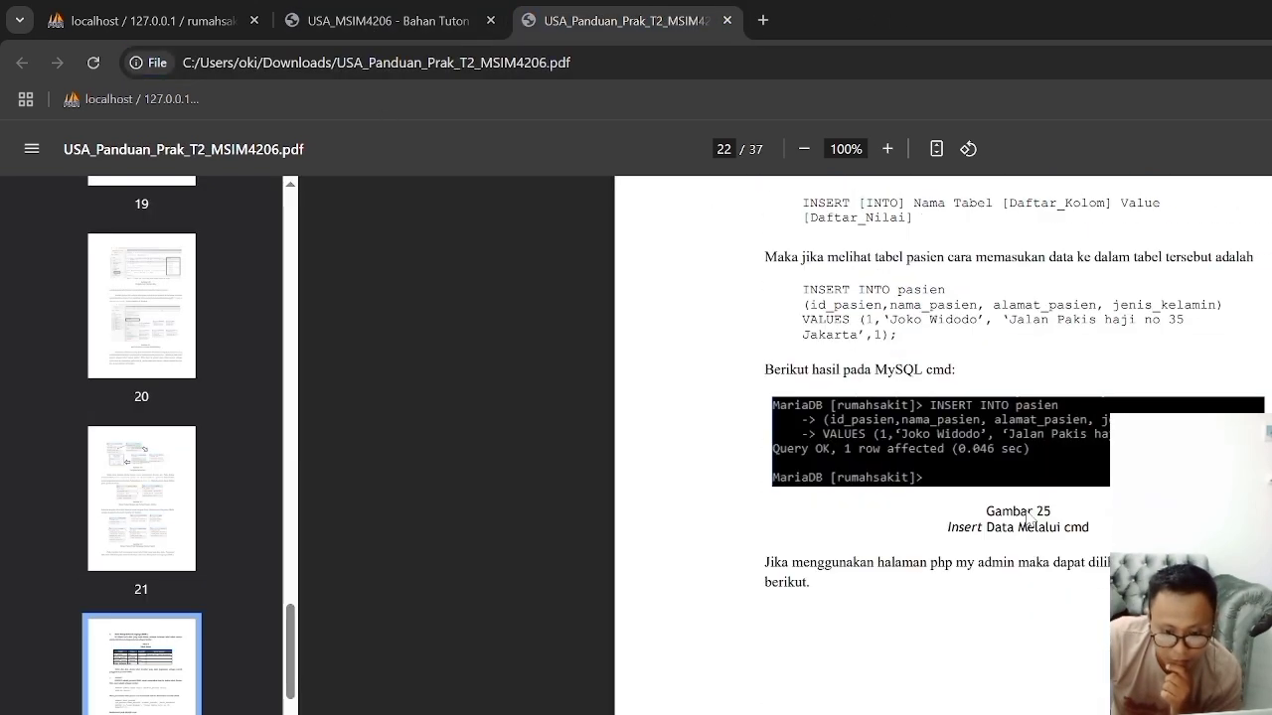
pyautogui.scroll(2, 951, 540)
pyautogui.scroll(-8, 951, 540)
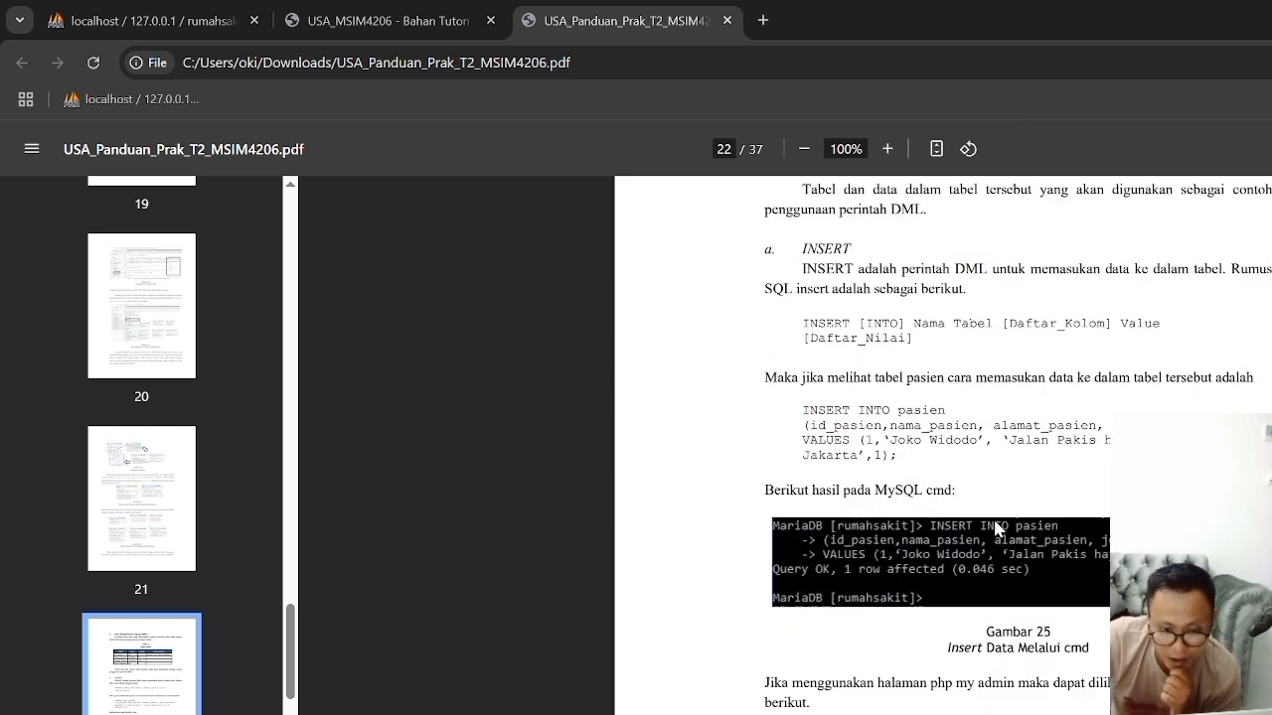
pyautogui.scroll(-4, 918, 545)
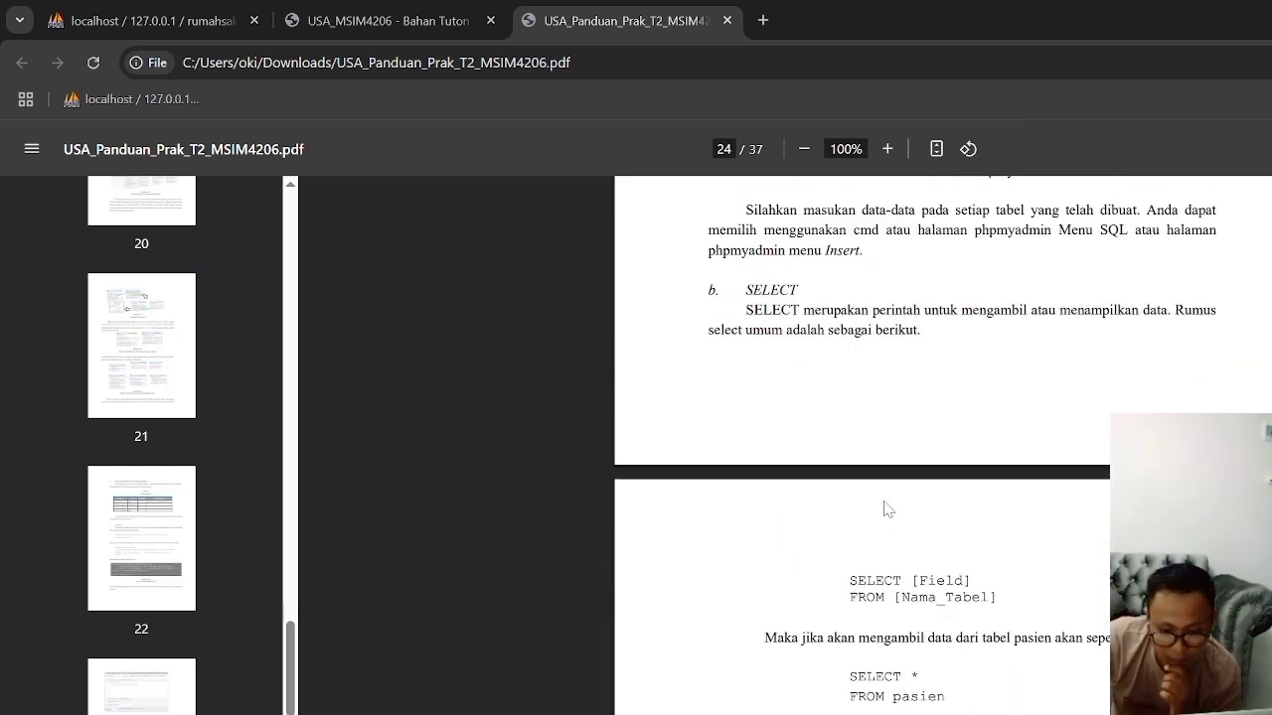
pyautogui.scroll(-2, 889, 507)
pyautogui.scroll(-3, 887, 507)
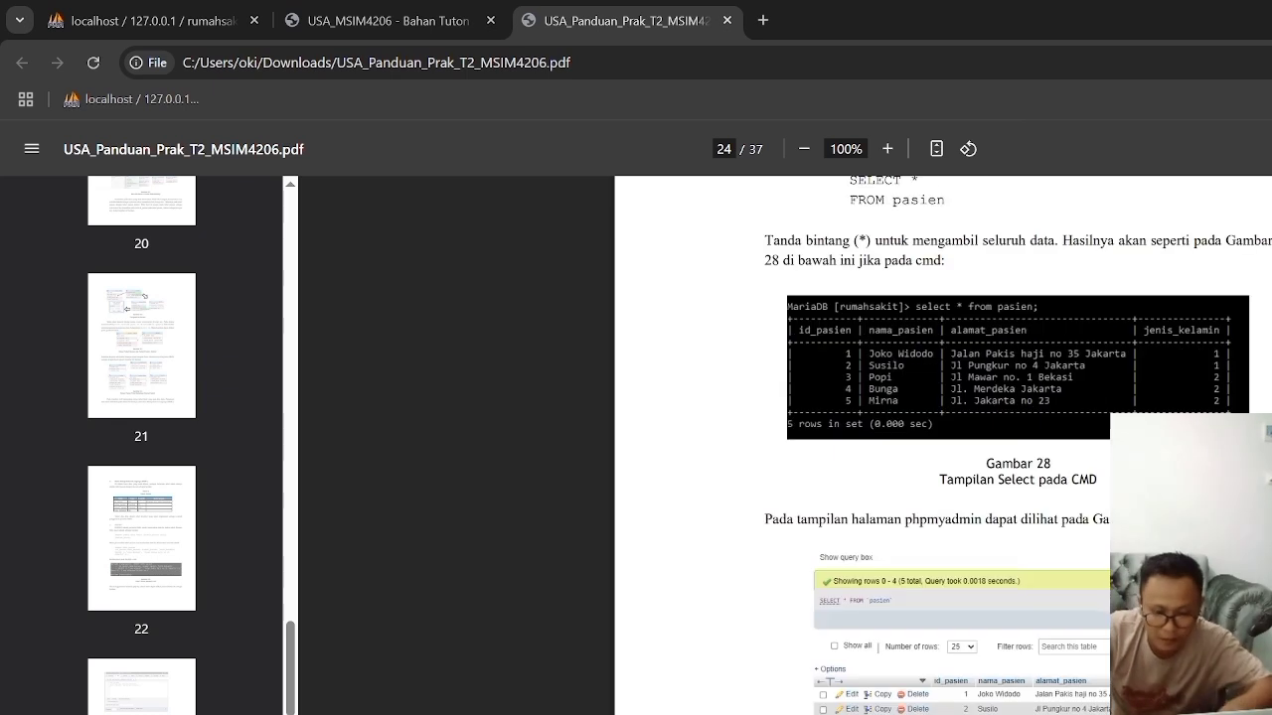
# Step: Switch to the XAMPP MySQL shell, list the databases with "show databases;", and select one with "use rumahsakit;"
pyautogui.click(145, 22)
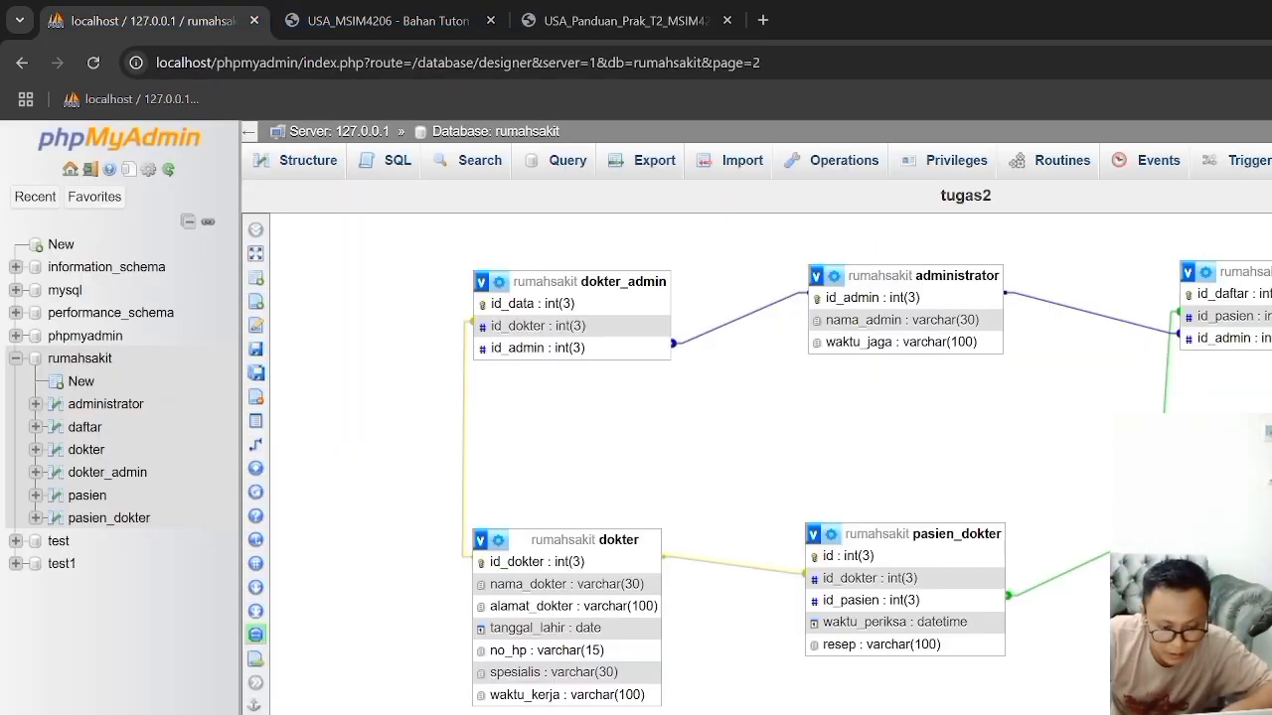
pyautogui.click(919, 713)
pyautogui.click(1112, 449)
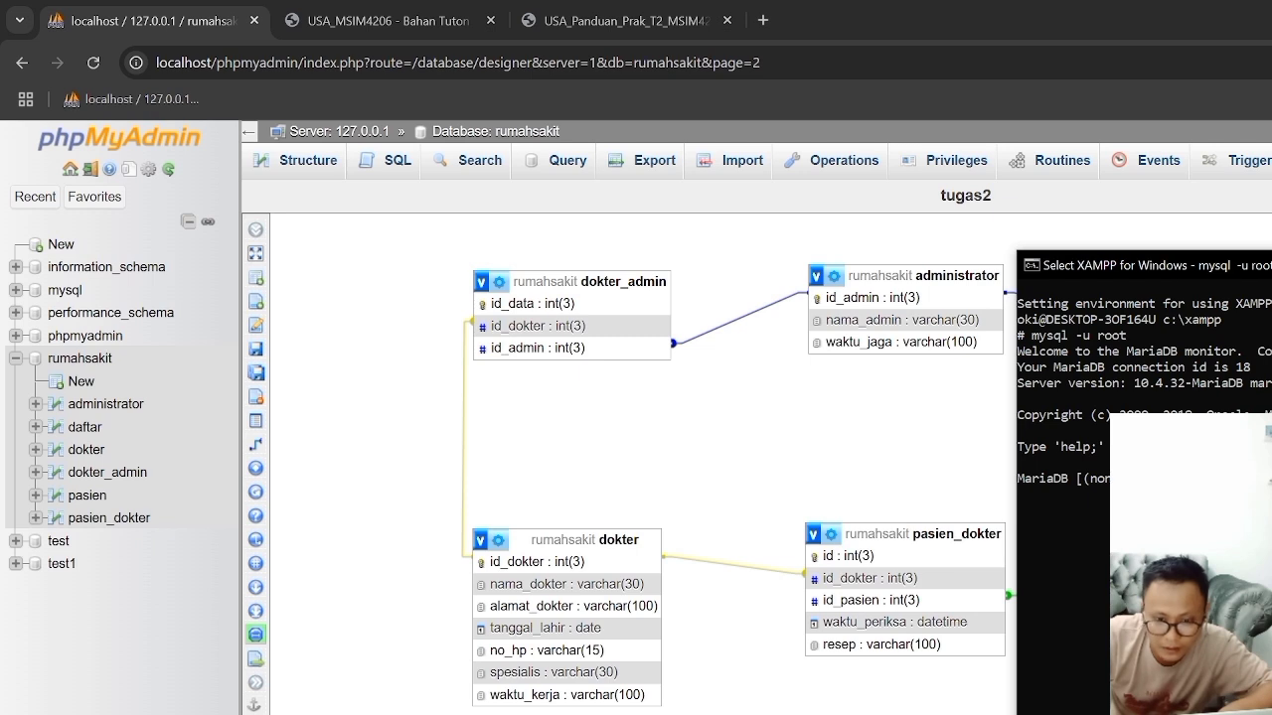
pyautogui.moveTo(1143, 265); pyautogui.dragTo(1122, 207)
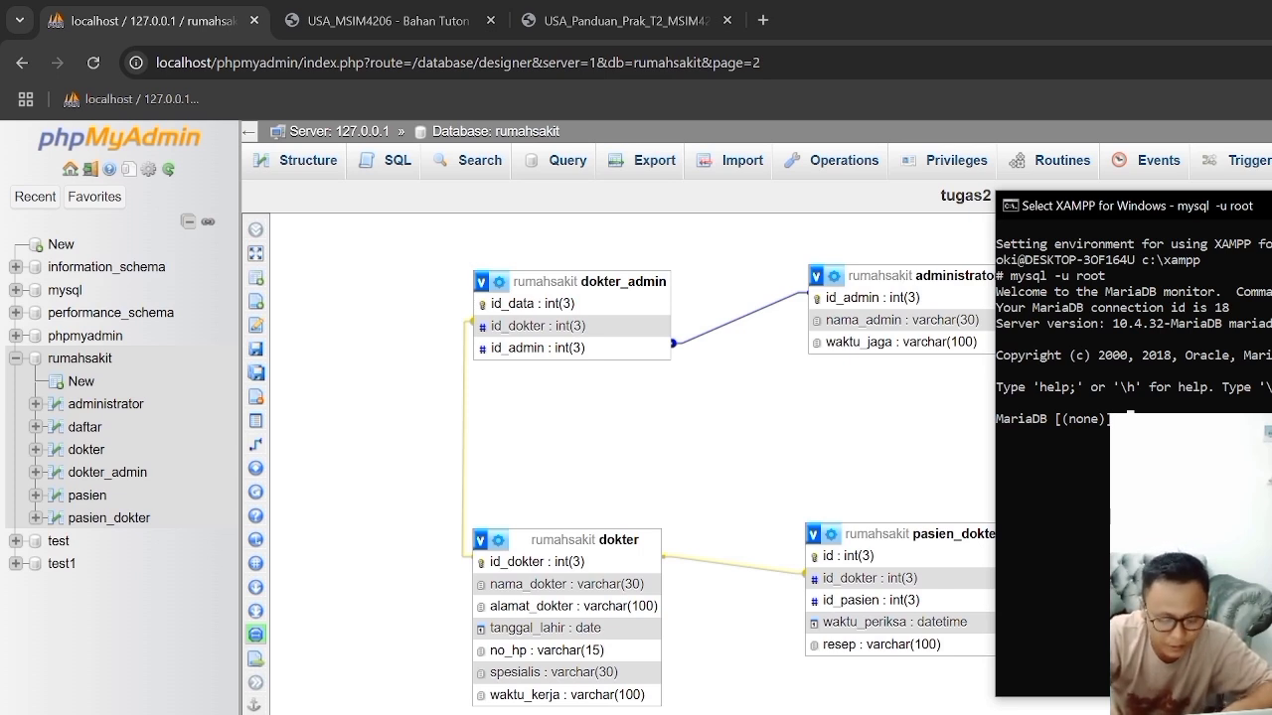
pyautogui.press('Escape')
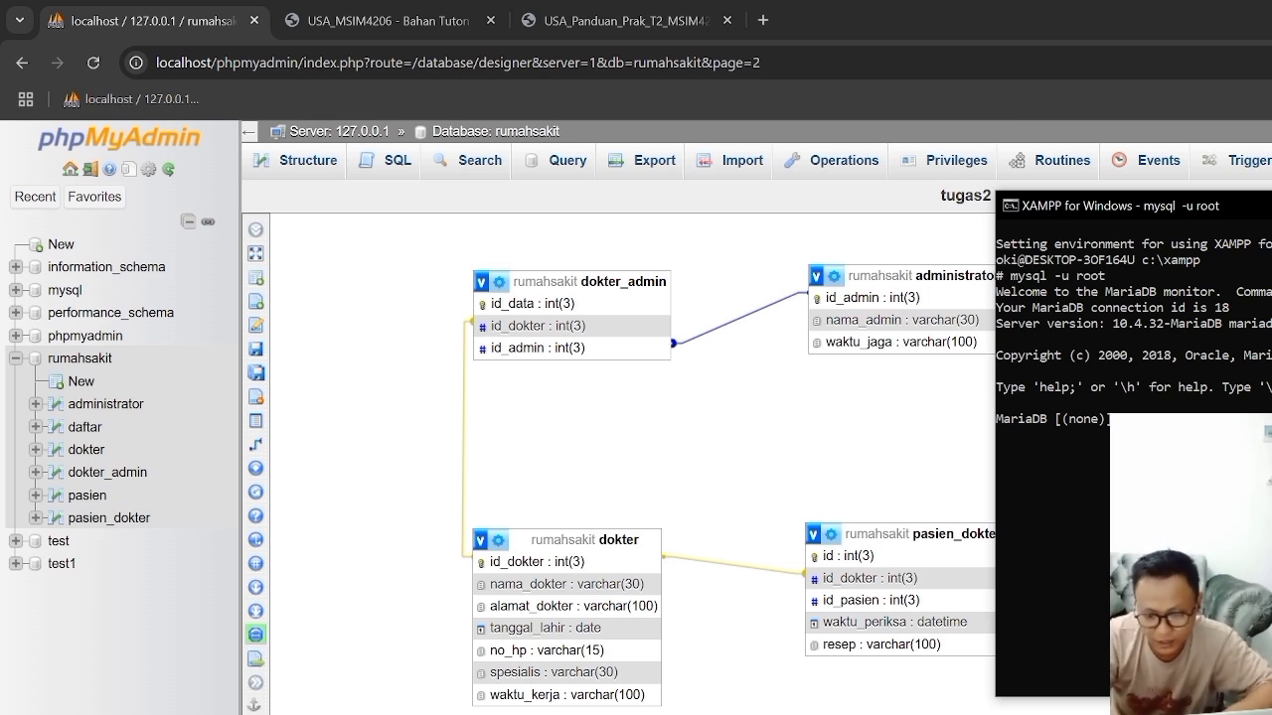
pyautogui.press('Return')
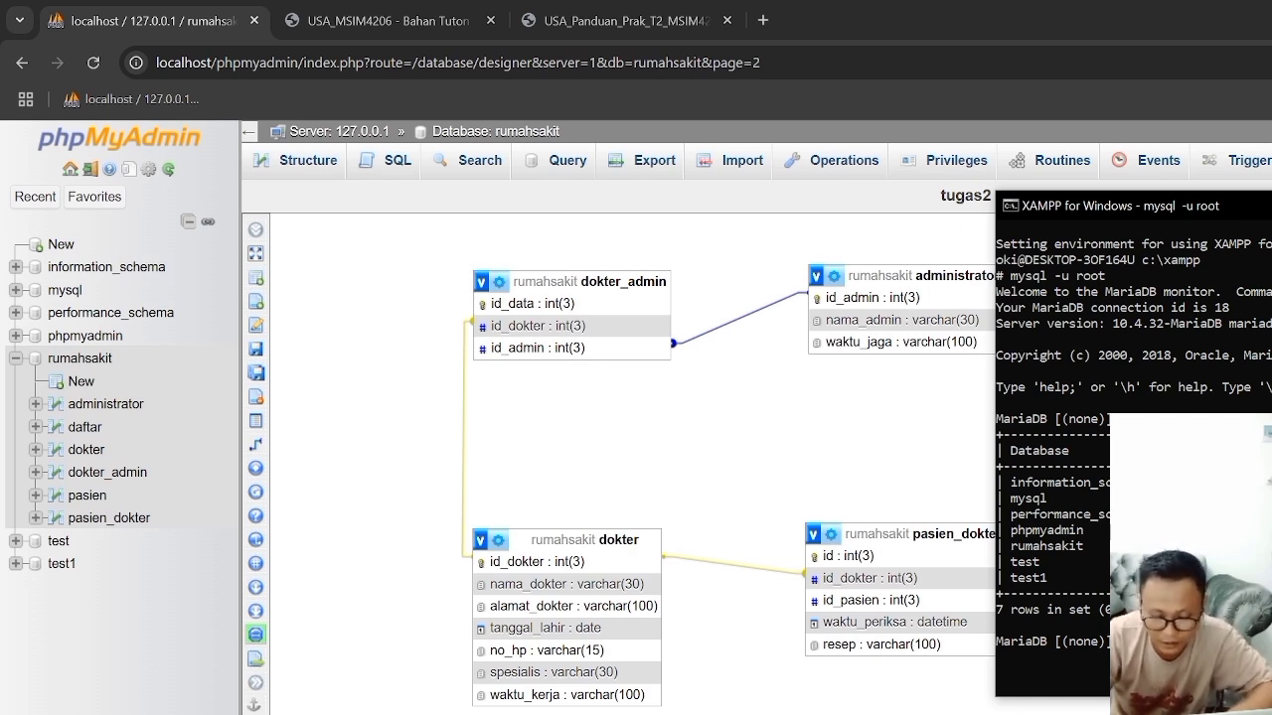
pyautogui.press('Return')
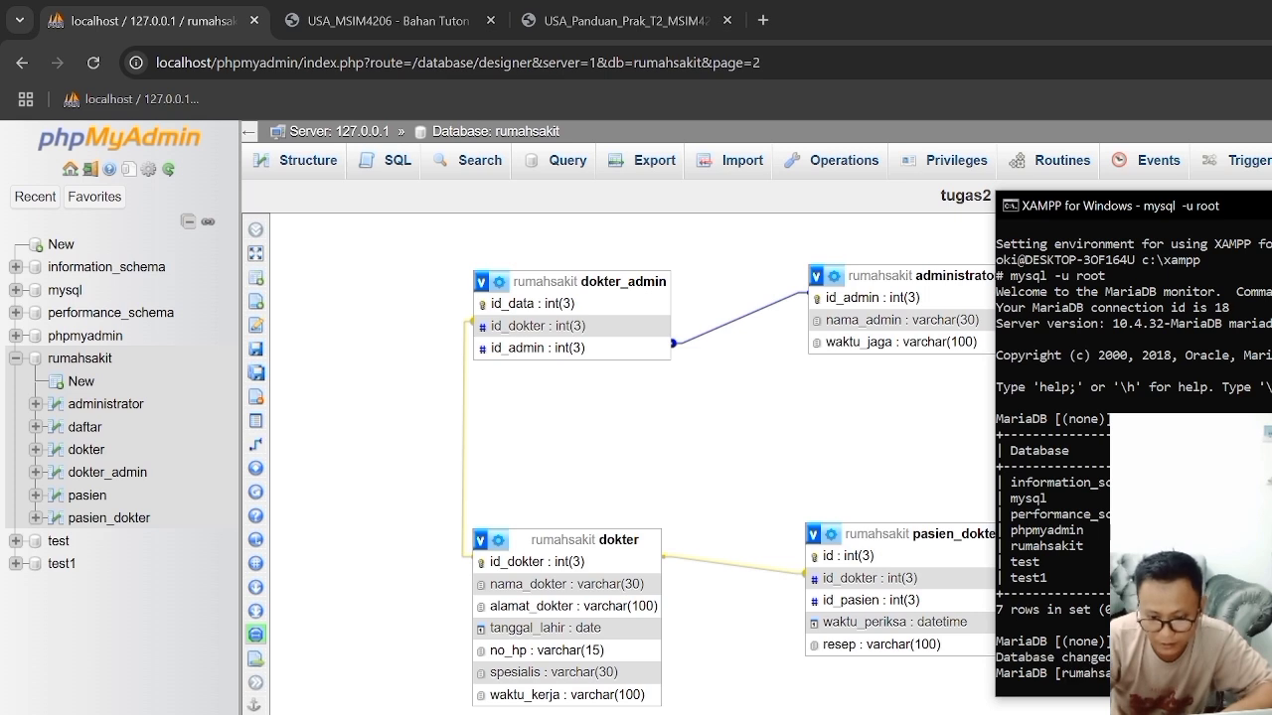
pyautogui.scroll(-1, 1133, 452)
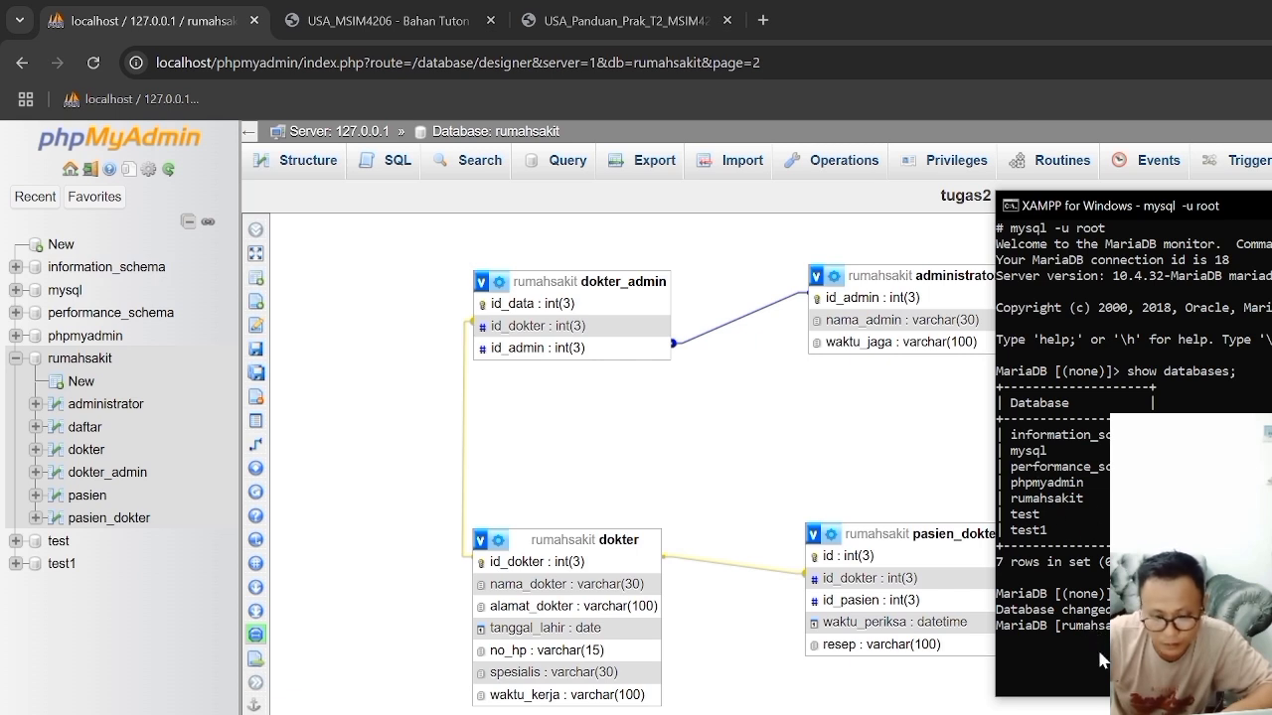
# Step: Switch to the Penyelesaian Tugas 2 document in Word and review its sample data INSERT statements and report queries
pyautogui.hotkey('alt', 'Tab')
pyautogui.scroll(-3, 840, 437)
pyautogui.scroll(-15, 840, 437)
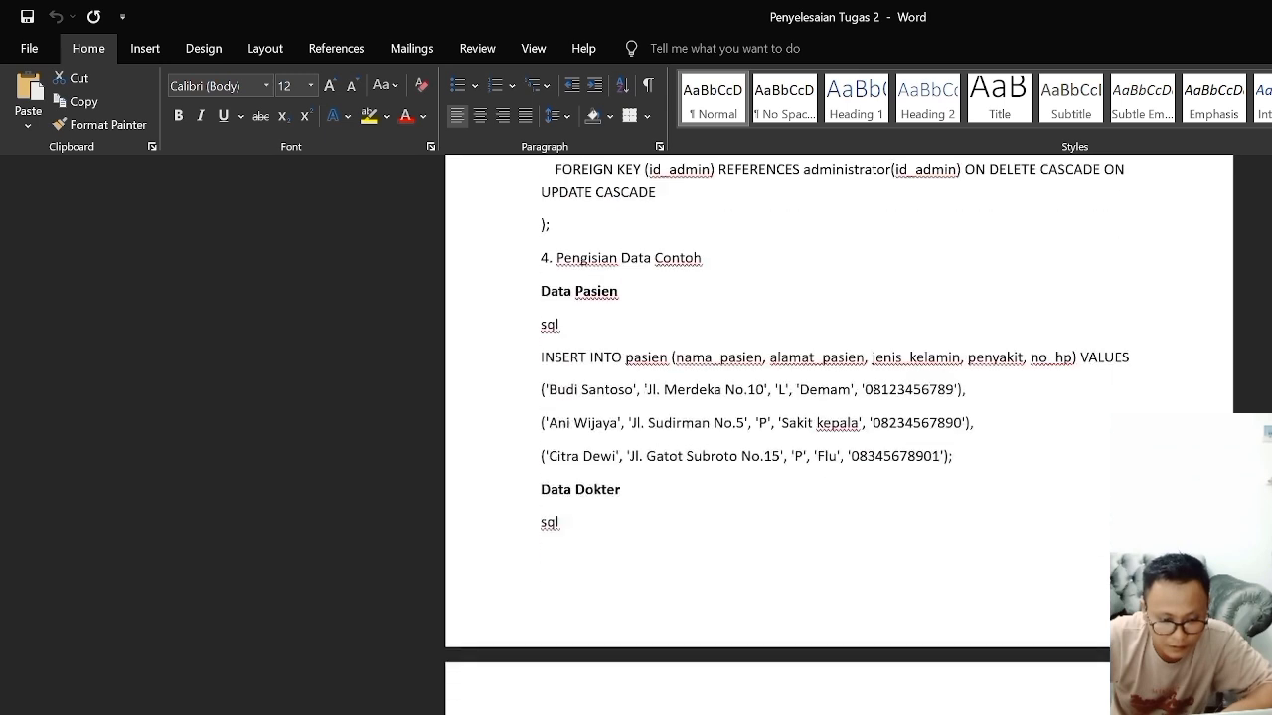
pyautogui.scroll(-6, 624, 553)
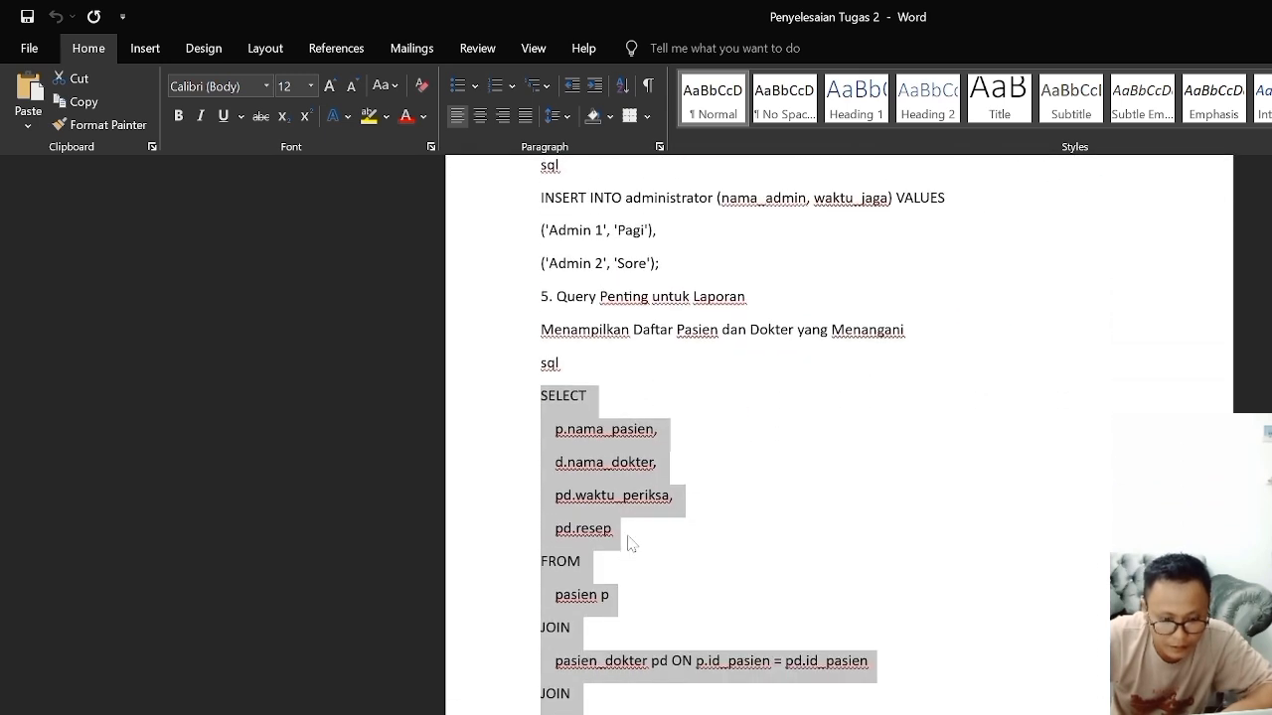
pyautogui.scroll(-2, 803, 695)
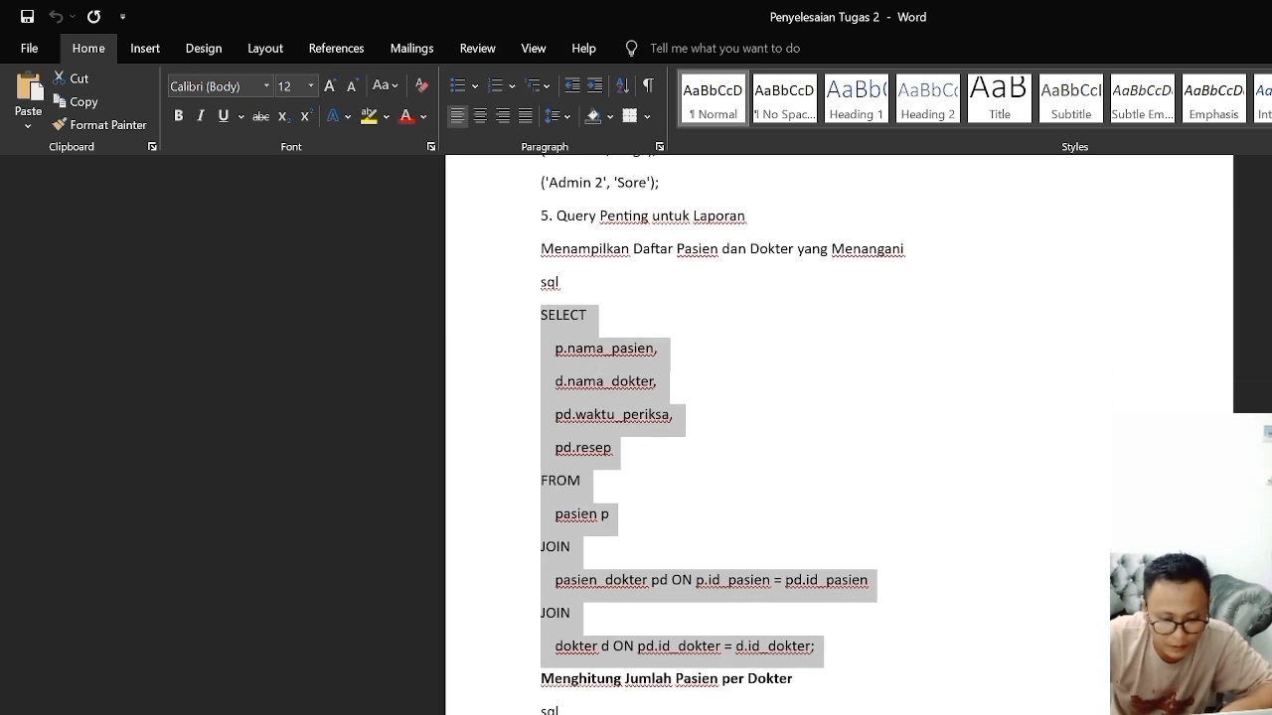
pyautogui.scroll(-1, 537, 437)
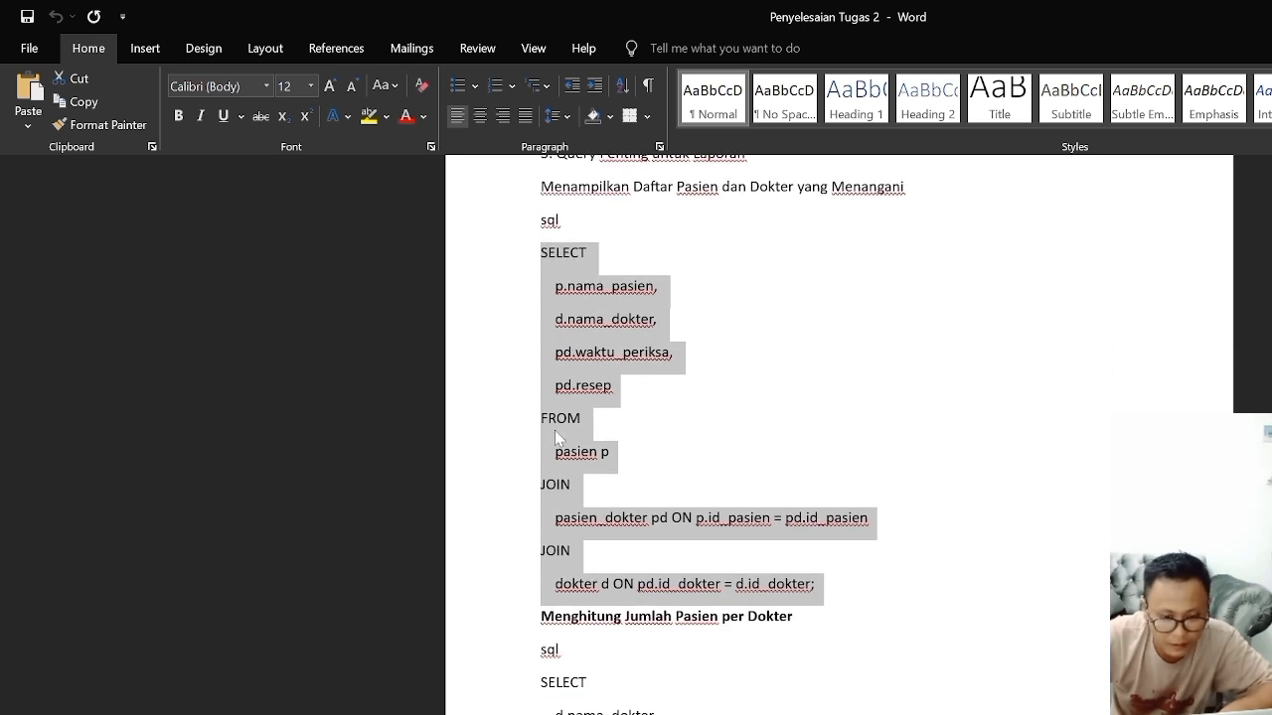
# Step: Check the practicum guide's SELECT example in Chrome, and run "select * from pasien;" in the XAMPP MySQL shell
pyautogui.press('super+Tab')
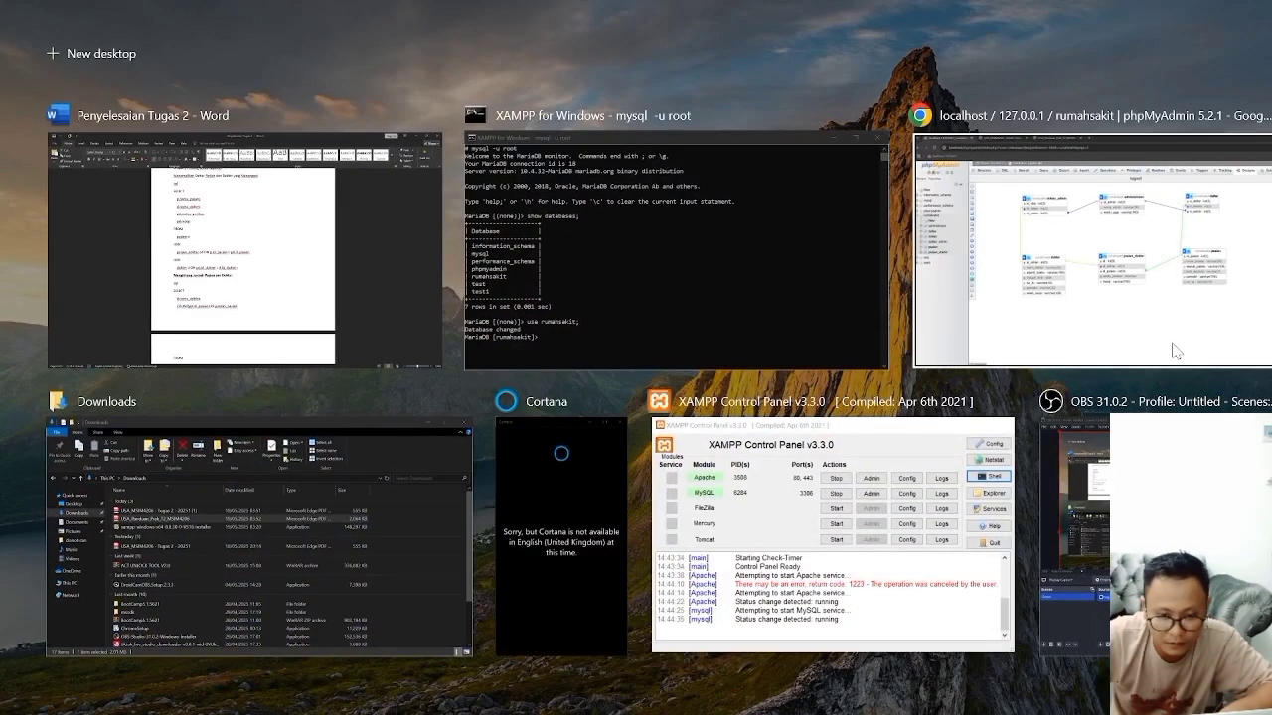
pyautogui.click(1176, 351)
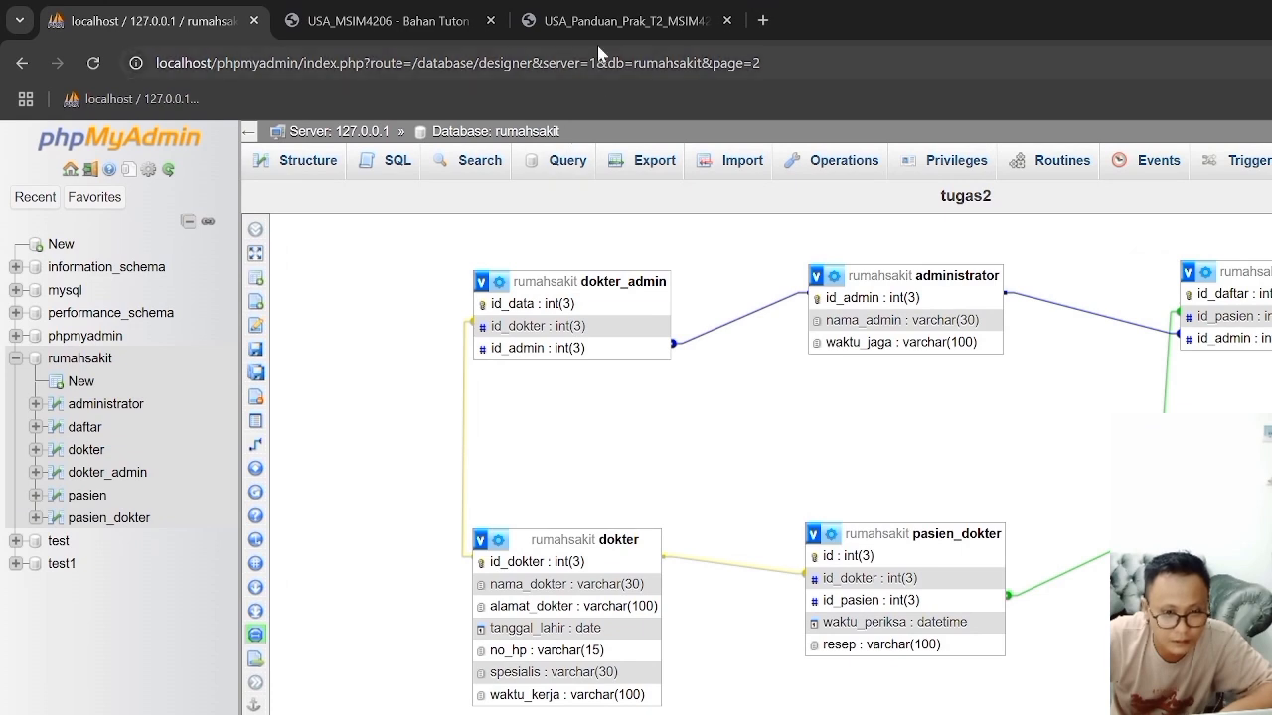
pyautogui.click(616, 21)
pyautogui.scroll(-9, 636, 540)
pyautogui.scroll(7, 857, 540)
pyautogui.scroll(1, 861, 545)
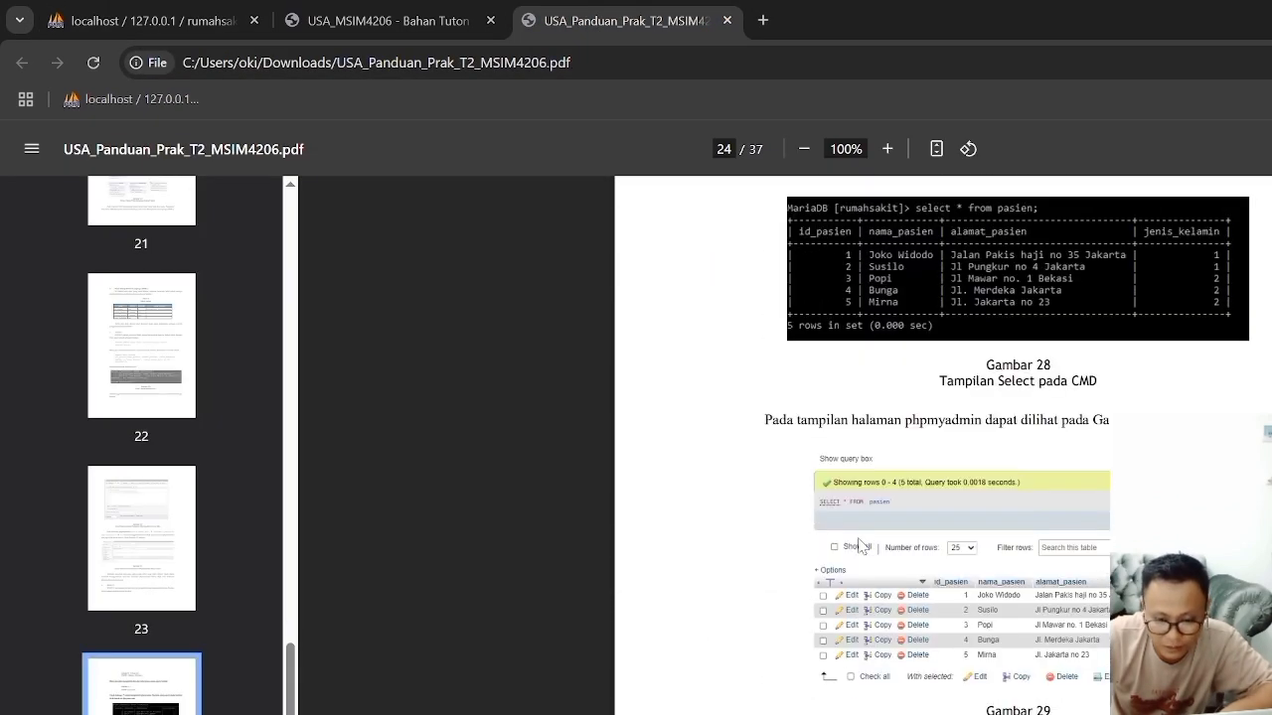
pyautogui.scroll(4, 860, 545)
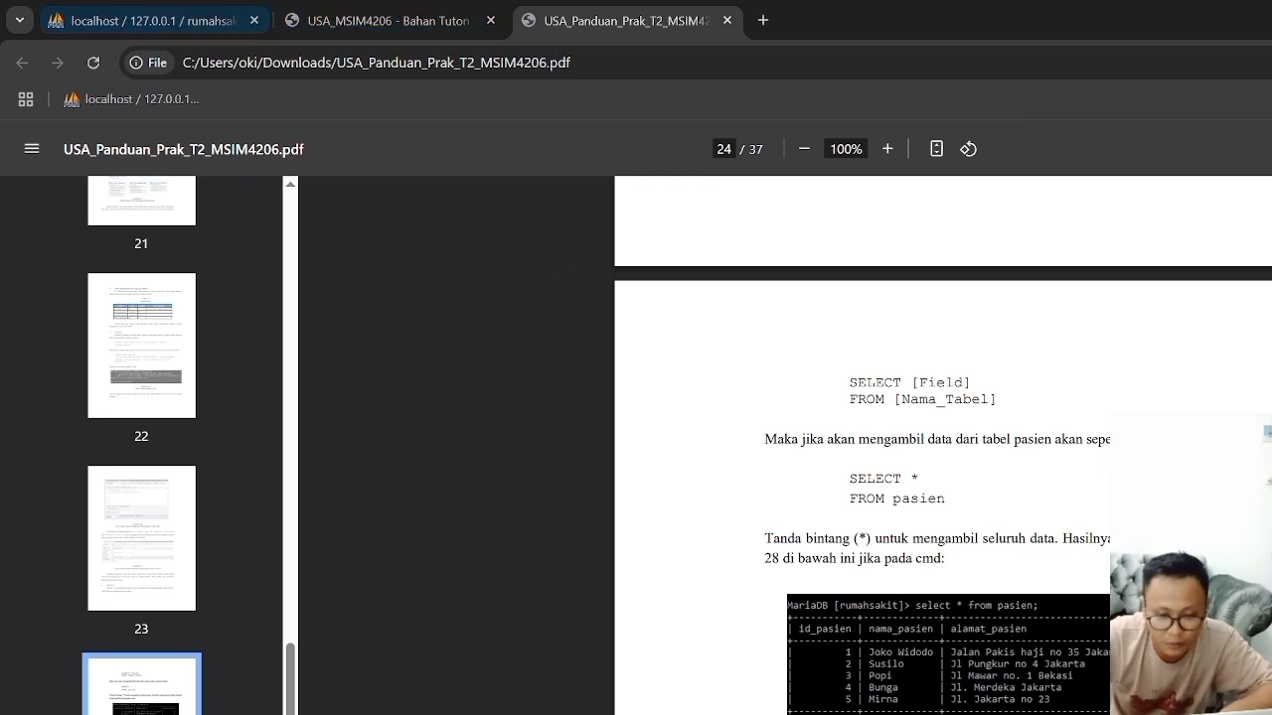
pyautogui.press('super+Tab')
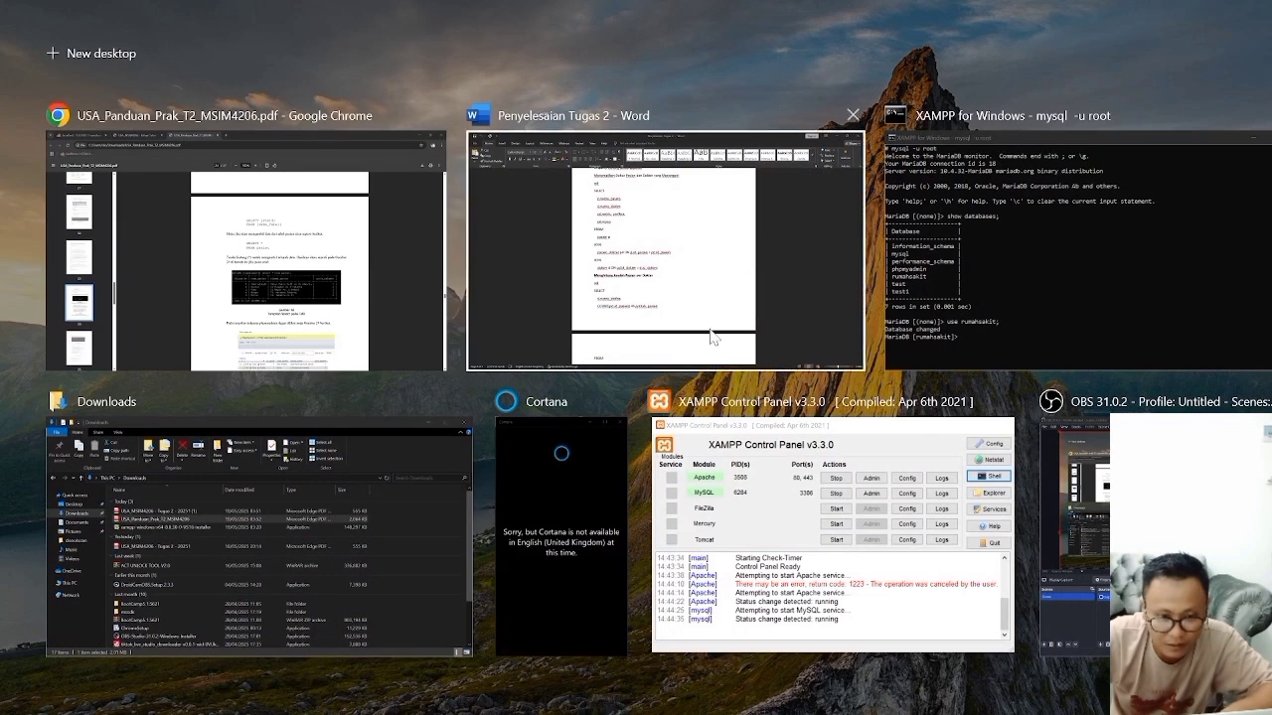
pyautogui.click(976, 318)
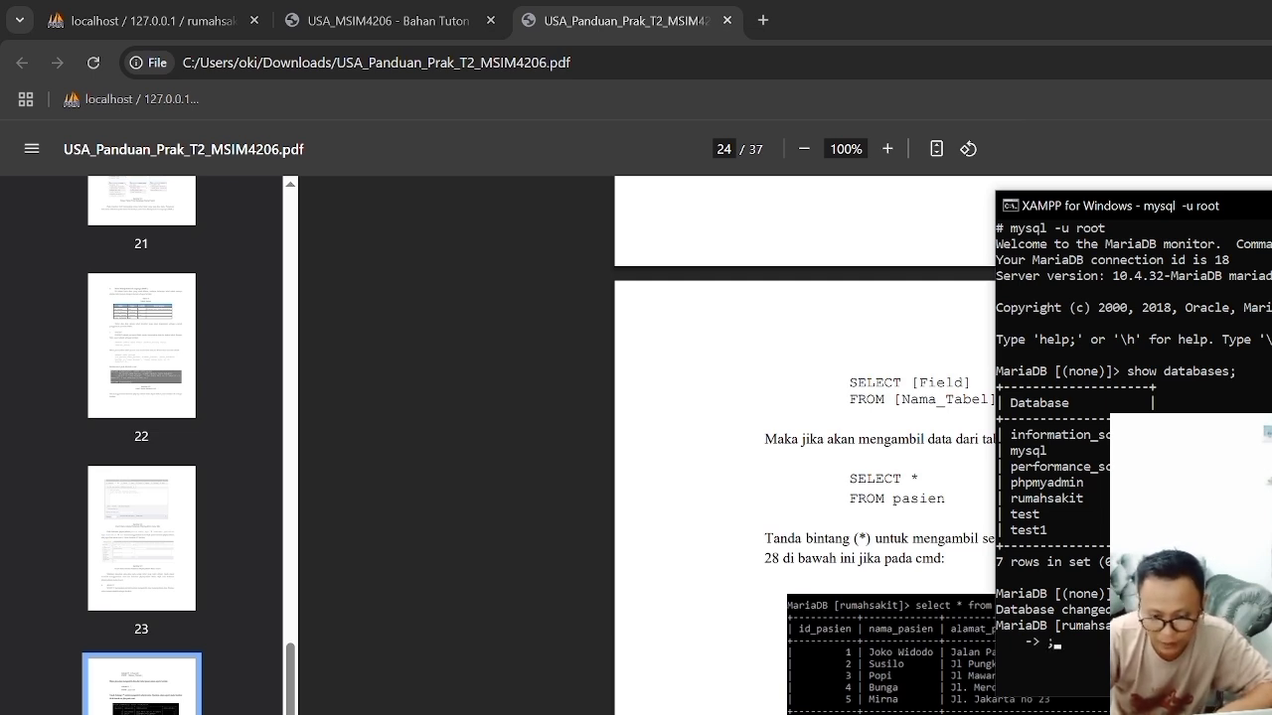
pyautogui.press('Return')
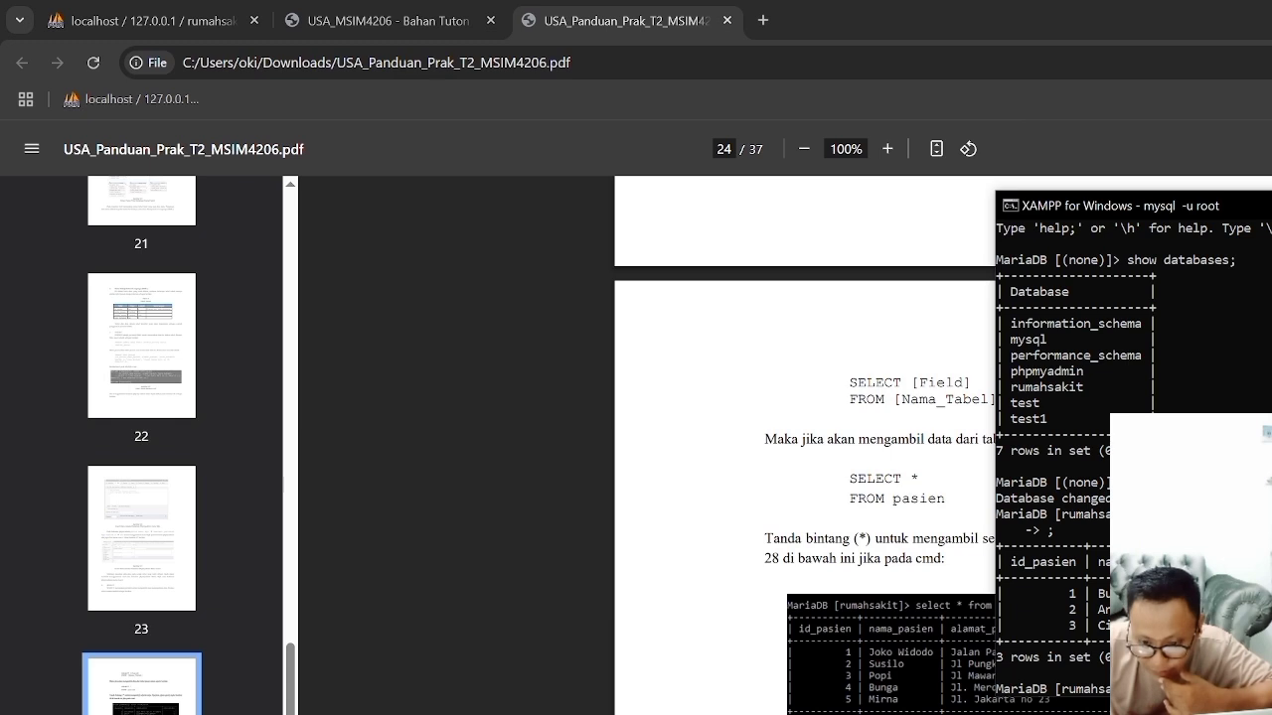
# Step: Move the shell window so its full pasien query output shows, and compare it with Gambar 28 and 29 in the guide
pyautogui.moveTo(1062, 207); pyautogui.dragTo(907, 181)
pyautogui.moveTo(1271, 186); pyautogui.dragTo(609, 20)
pyautogui.scroll(-1, 1071, 417)
pyautogui.scroll(-4, 1064, 651)
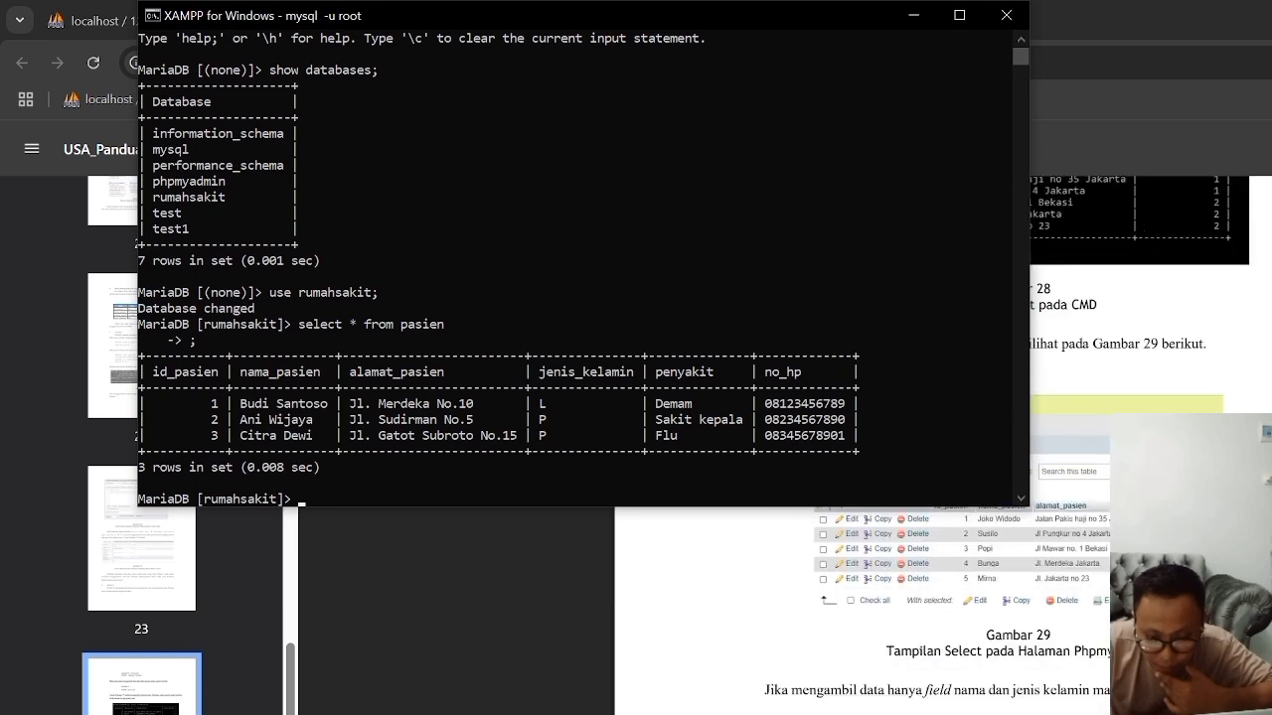
pyautogui.scroll(3, 1064, 596)
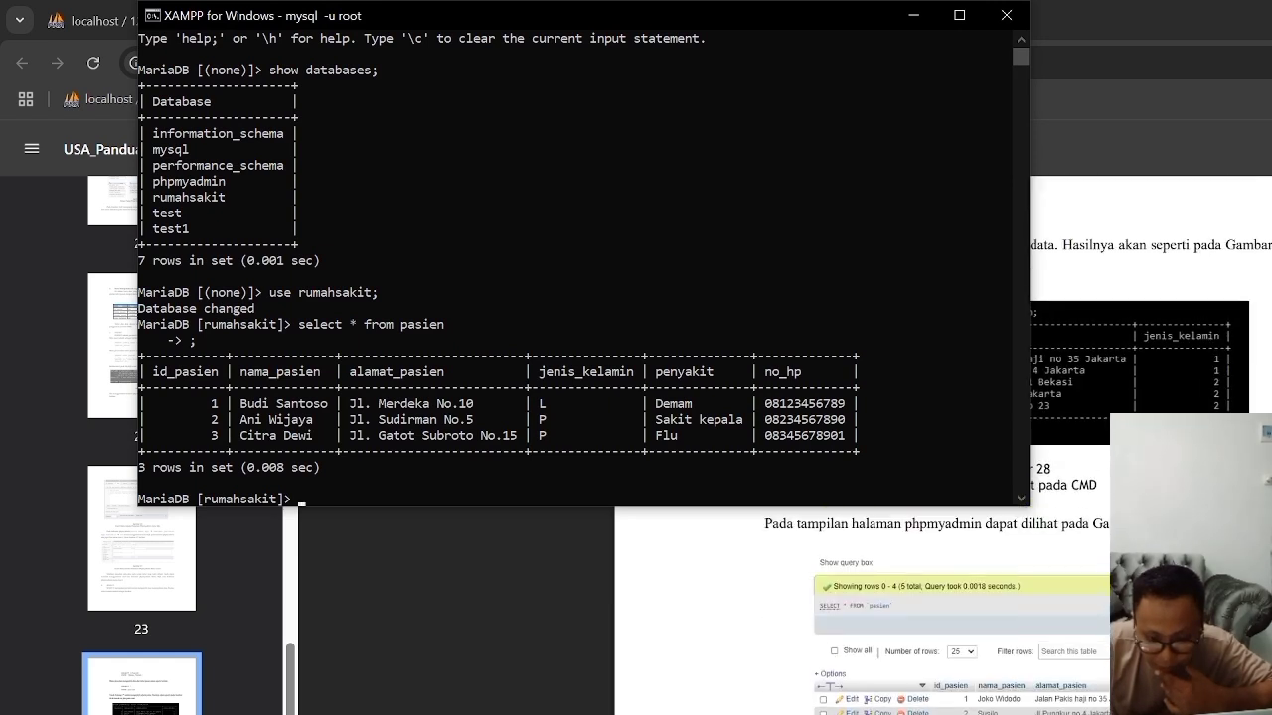
pyautogui.scroll(-3, 937, 660)
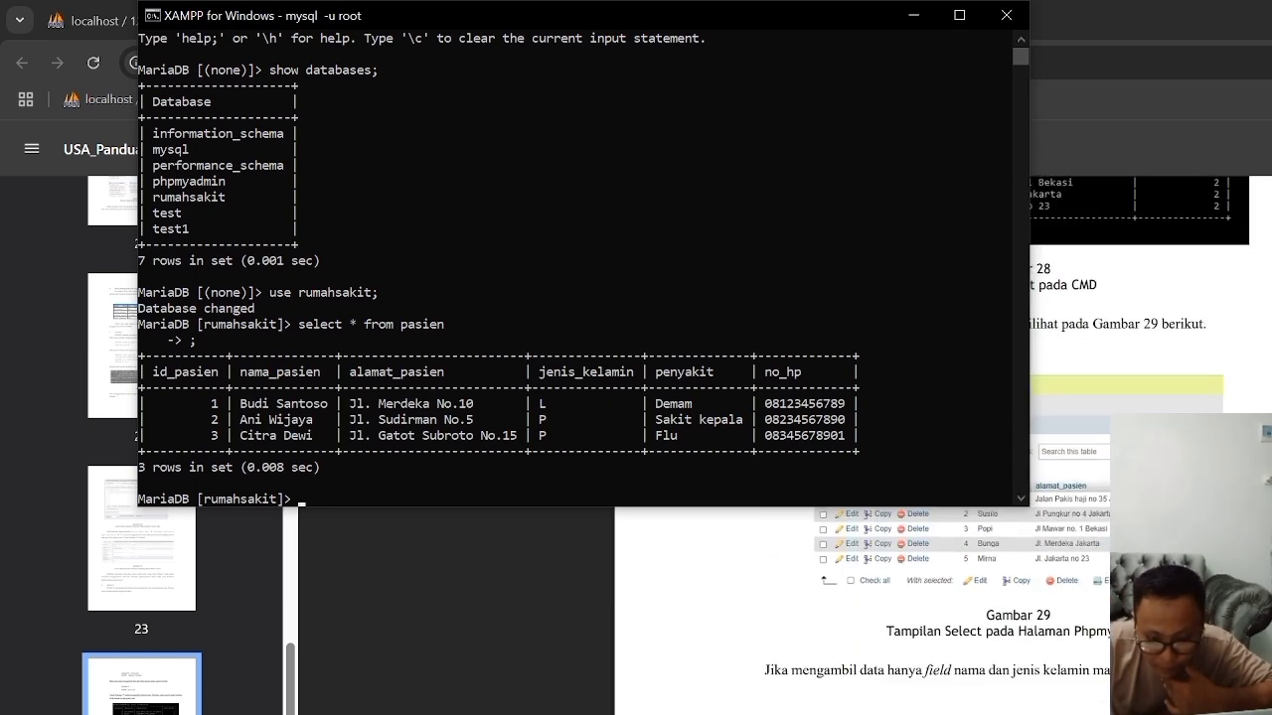
pyautogui.scroll(2, 937, 616)
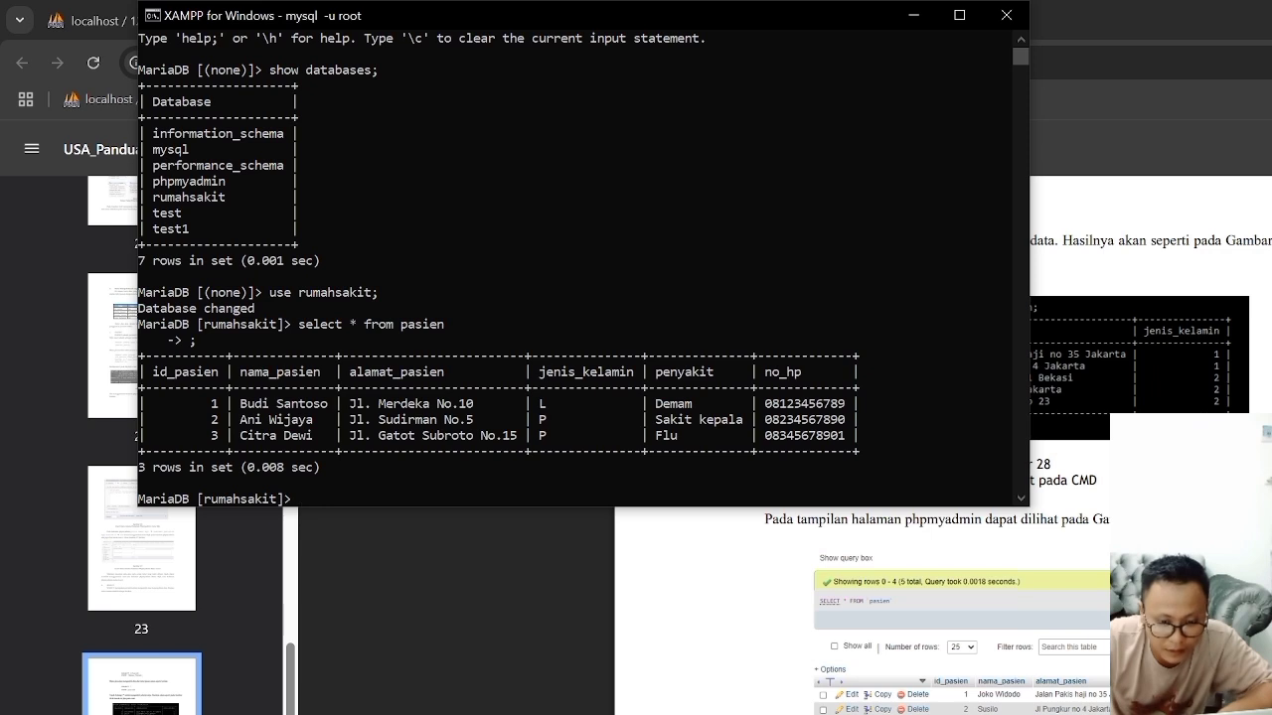
# Step: Return to phpMyAdmin in Chrome, and open the SQL query editor for the pasien table of rumahsakit
pyautogui.click(548, 552)
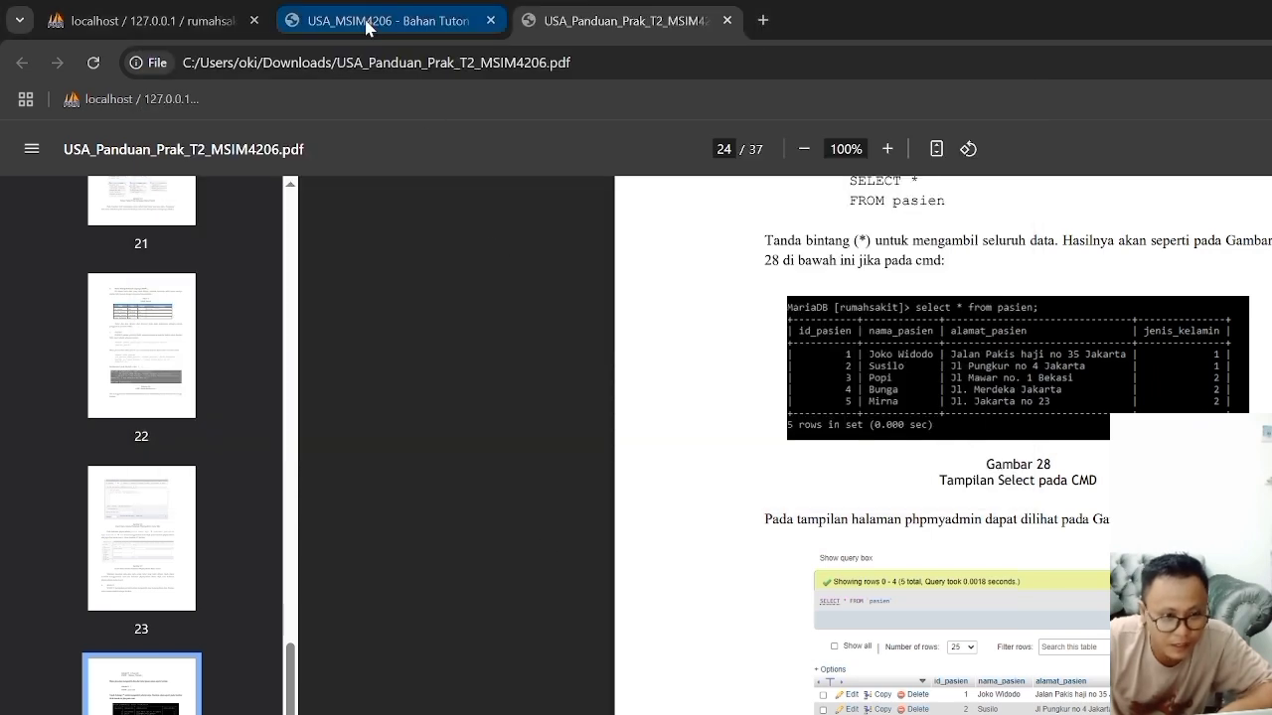
pyautogui.click(199, 20)
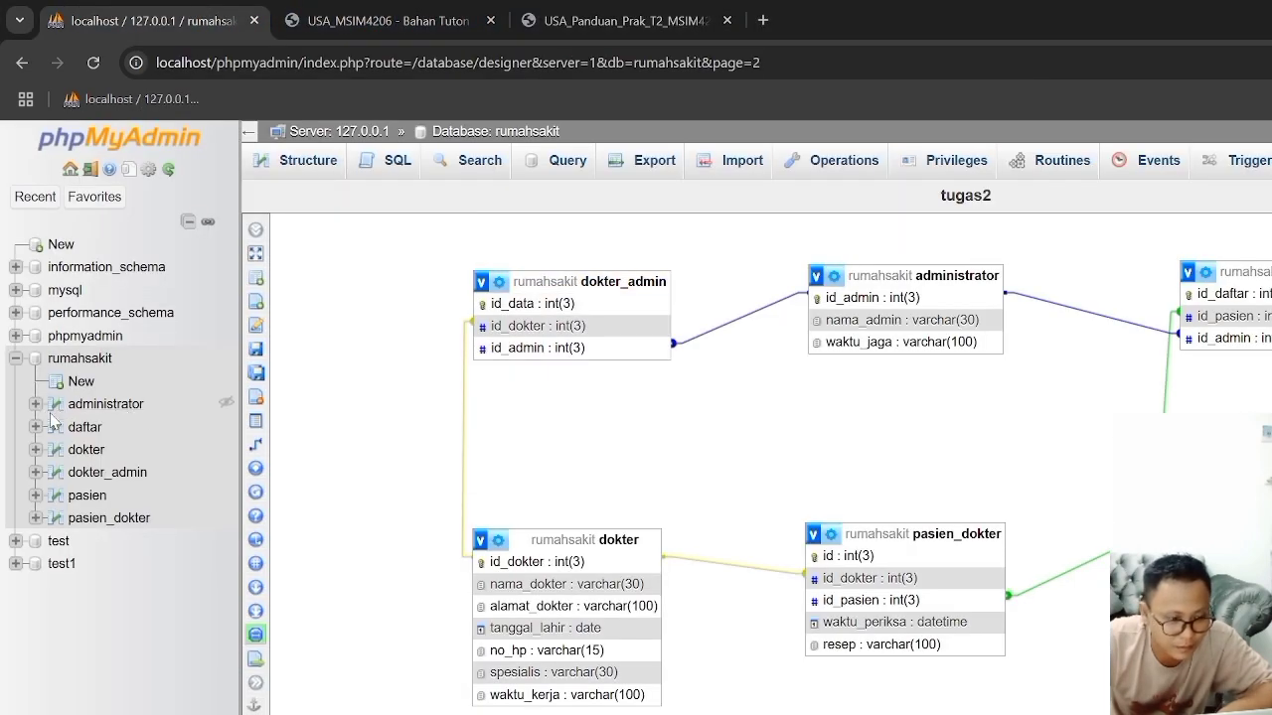
pyautogui.click(88, 496)
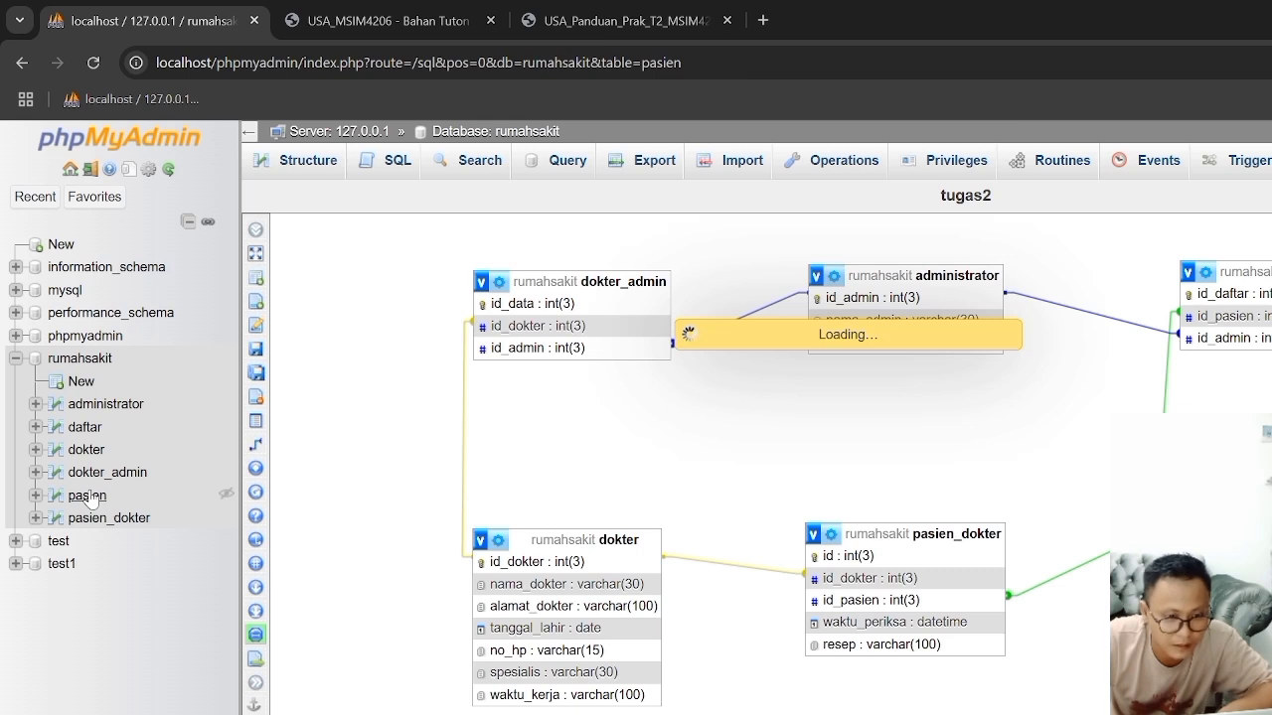
pyautogui.click(475, 174)
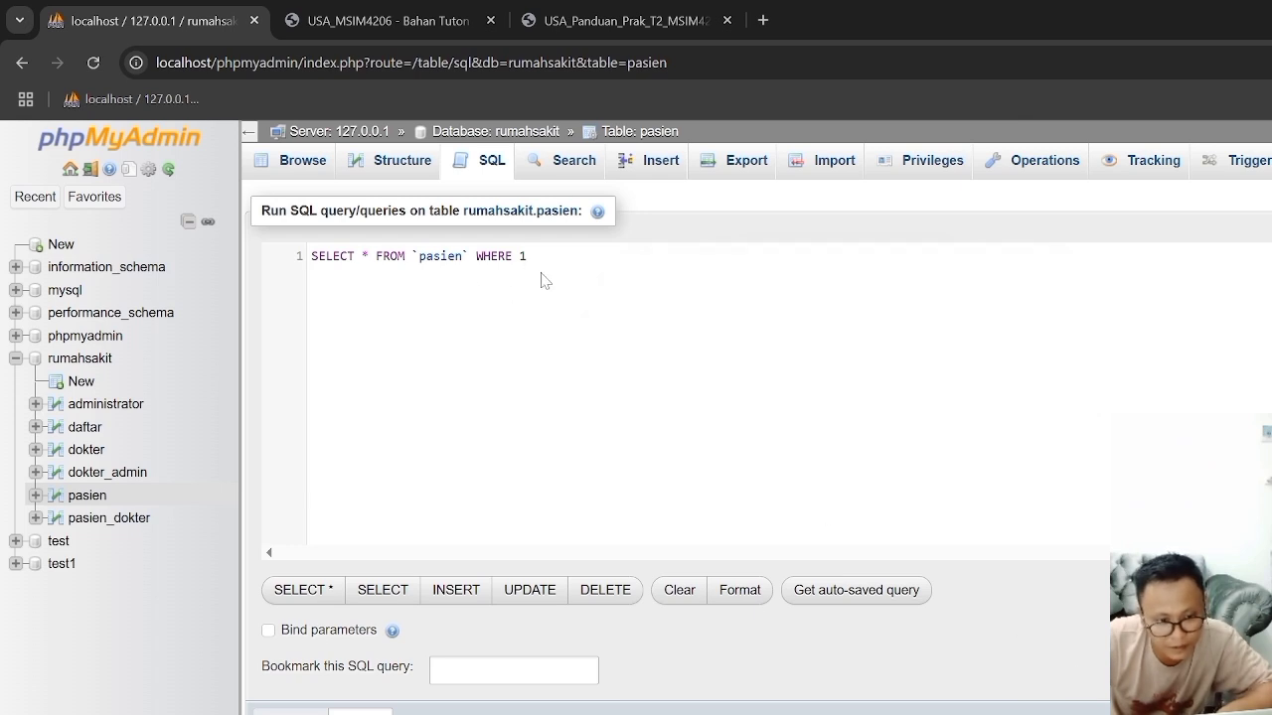
pyautogui.moveTo(527, 256); pyautogui.dragTo(476, 257)
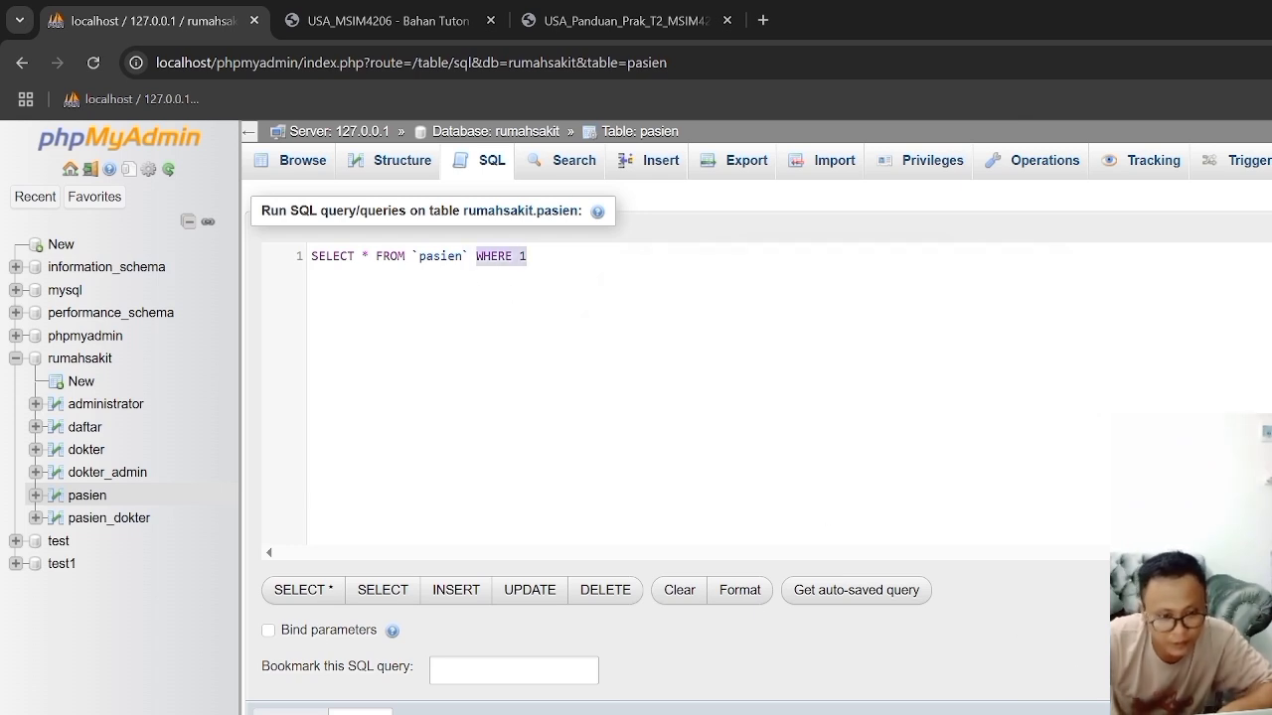
pyautogui.press('BackSpace')
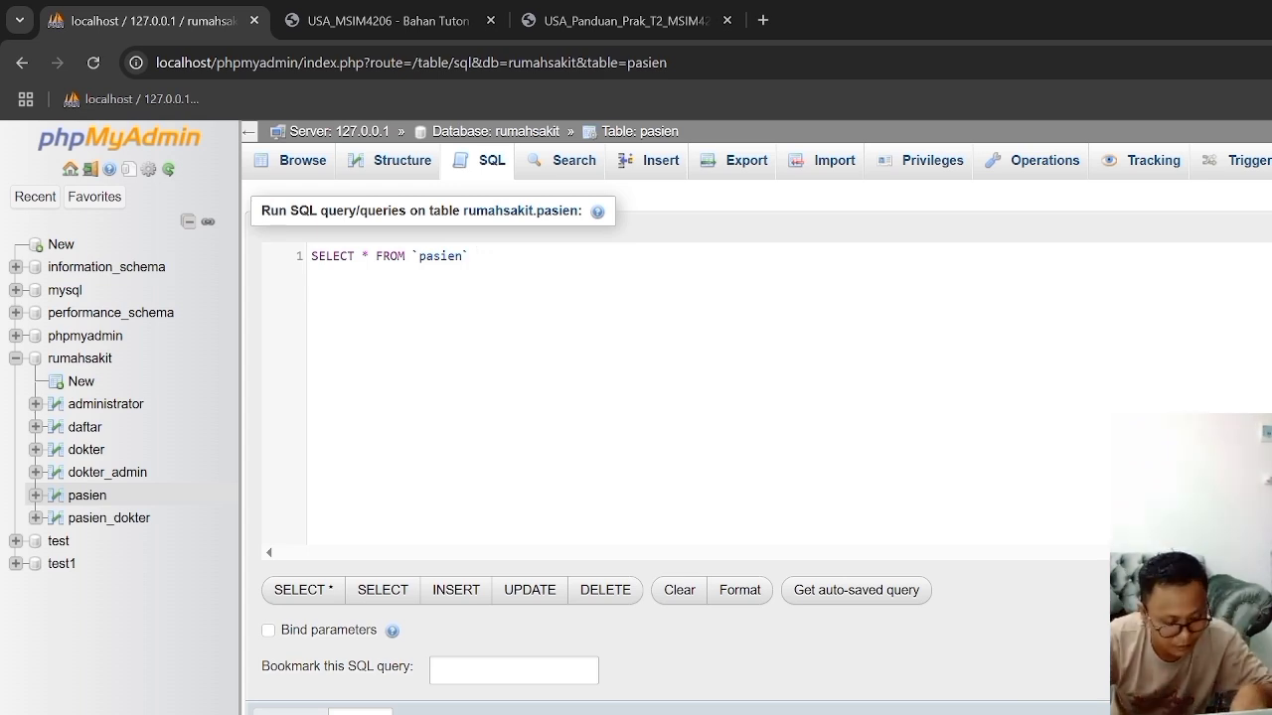
pyautogui.hotkey('ctrl', 'z')
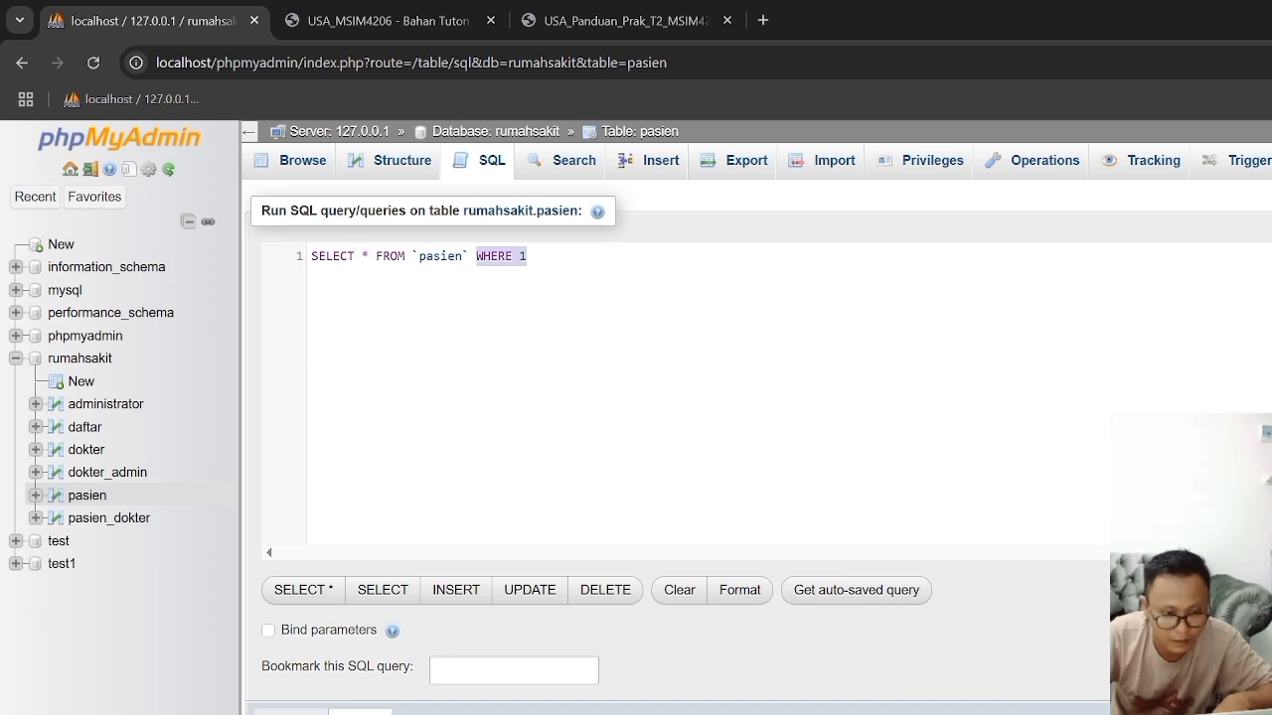
# Step: Remove the WHERE 1 condition from the pasien query, run it, and compare its result with the MySQL shell output
pyautogui.press('BackSpace')
pyautogui.hotkey('ctrl', 'Return')
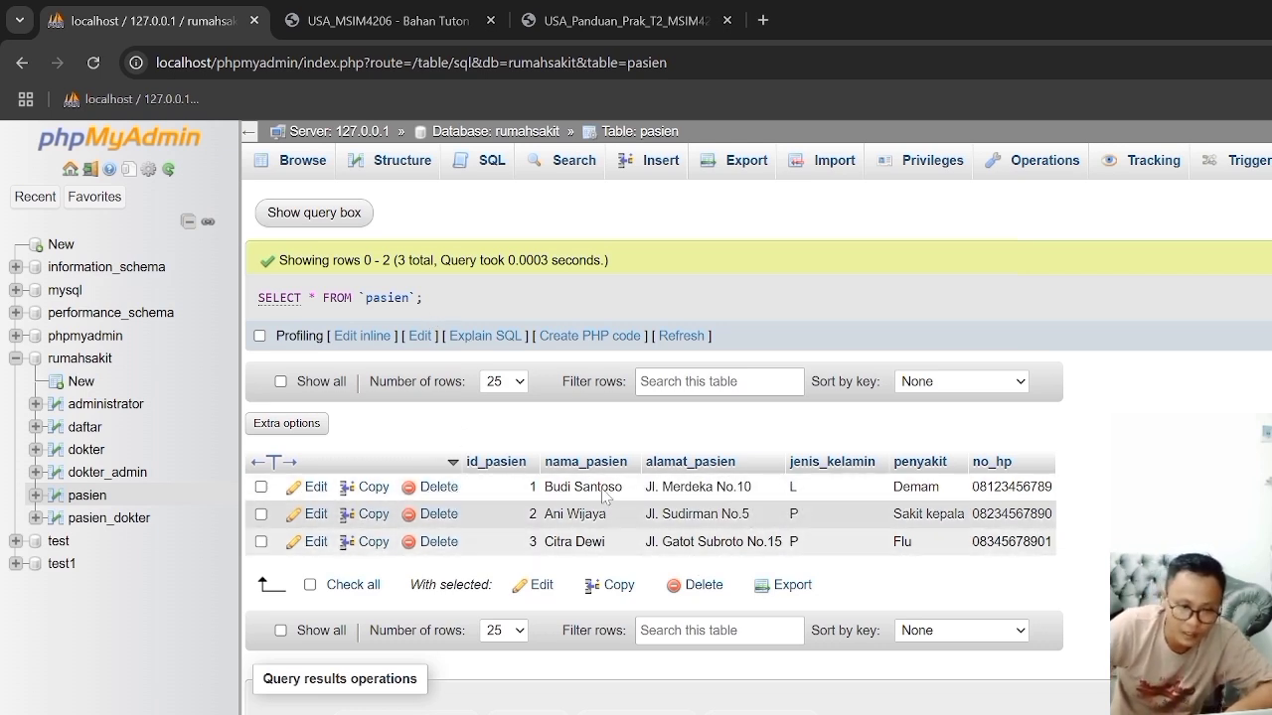
pyautogui.hotkey('alt', 'Tab')
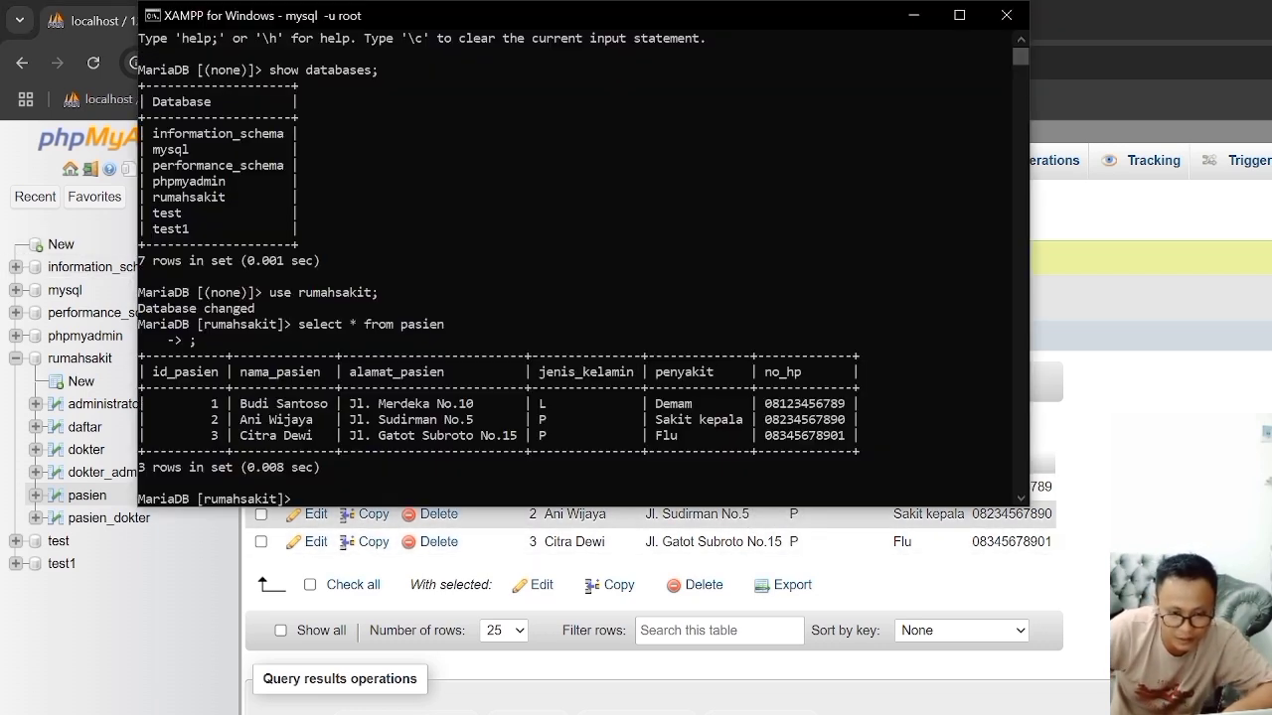
pyautogui.moveTo(946, 515)
pyautogui.mouseDown()
pyautogui.moveTo(950, 568)
pyautogui.moveTo(1014, 515)
pyautogui.moveTo(926, 516)
pyautogui.mouseUp()
pyautogui.click(1013, 556)
# Step: Open the practicum guide PDF in Chrome, and copy the example query "SELECT nama_pasien, jenis_kelamin from pasien;" on page 25
pyautogui.click(560, 20)
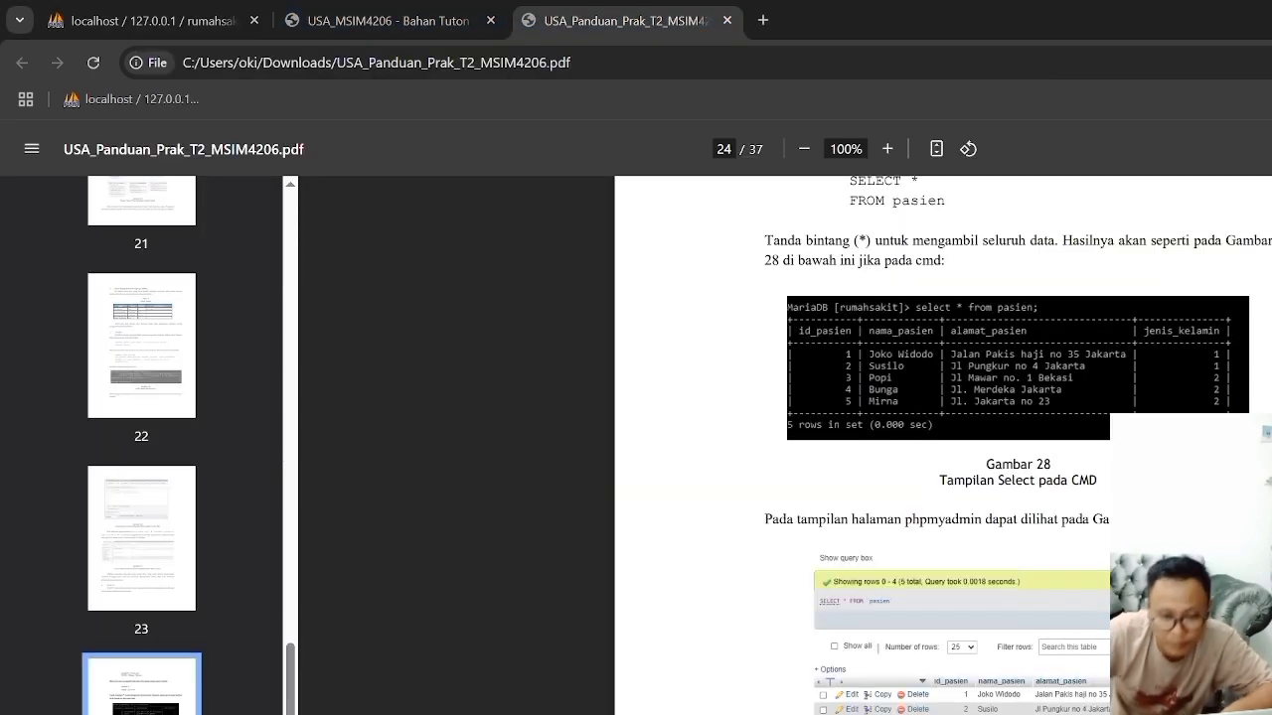
pyautogui.scroll(-6, 894, 447)
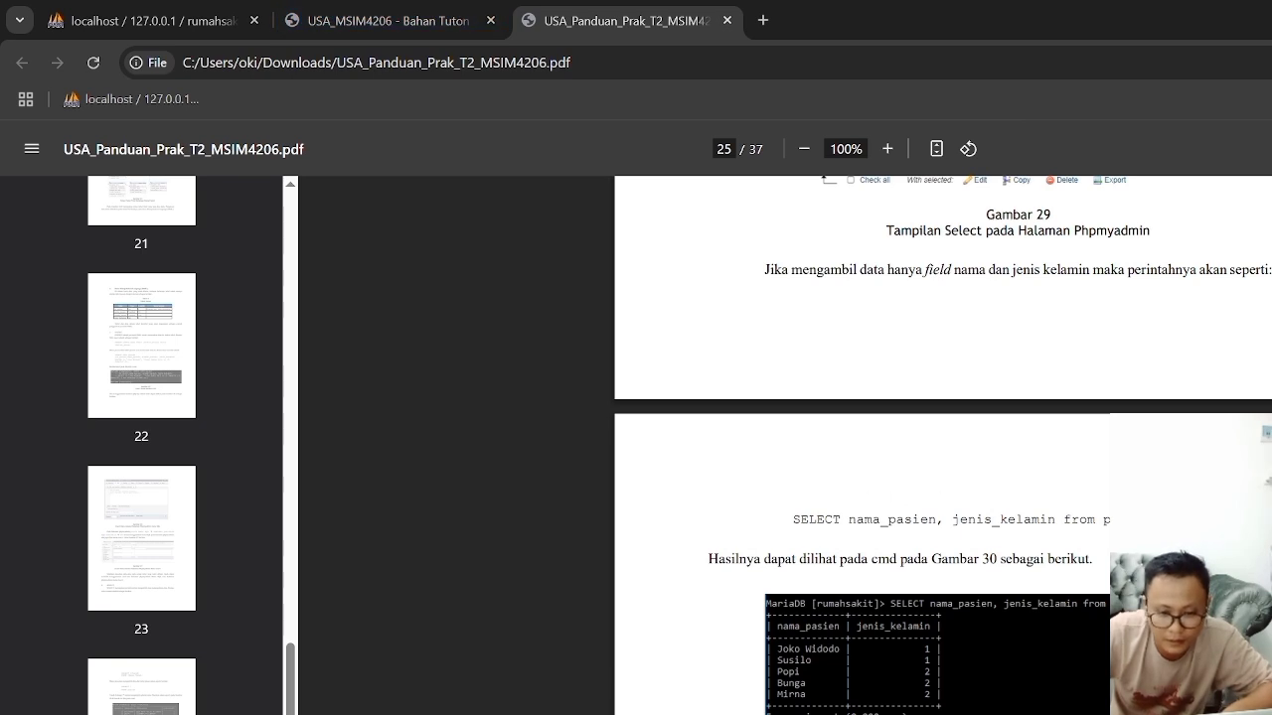
pyautogui.moveTo(793, 519); pyautogui.dragTo(1111, 519)
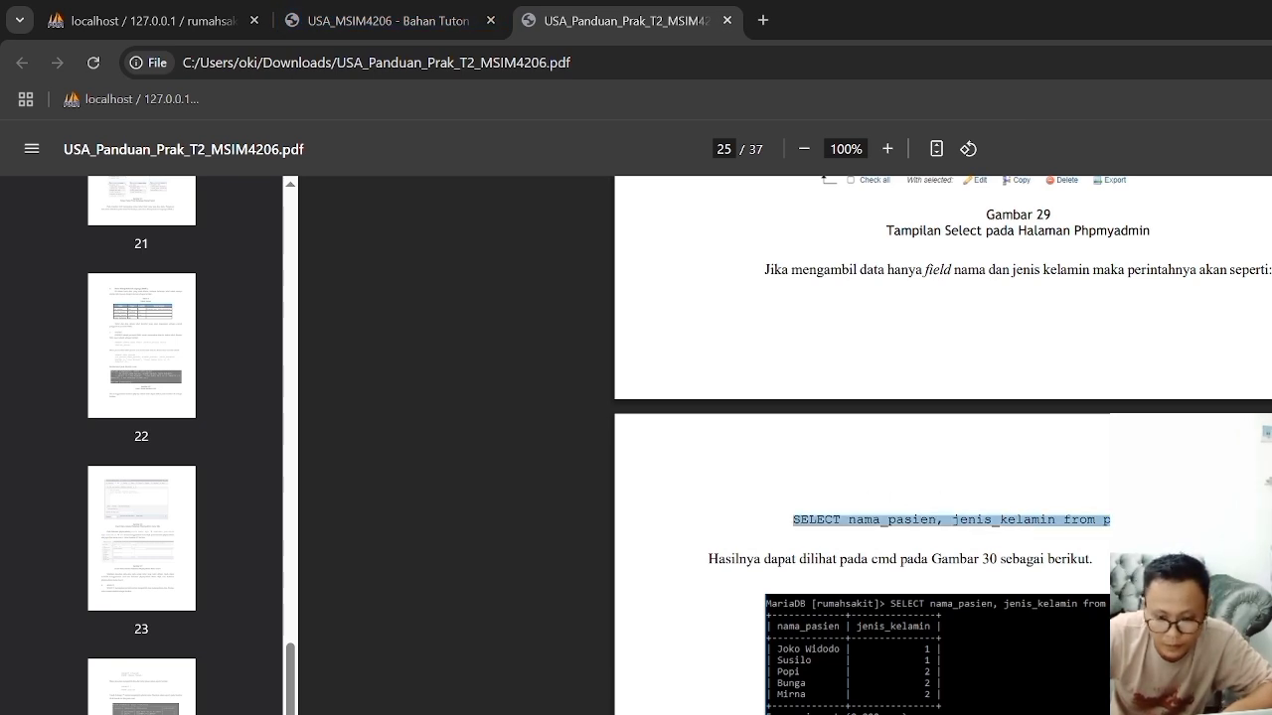
pyautogui.click(1162, 519)
pyautogui.moveTo(793, 520); pyautogui.dragTo(1111, 519)
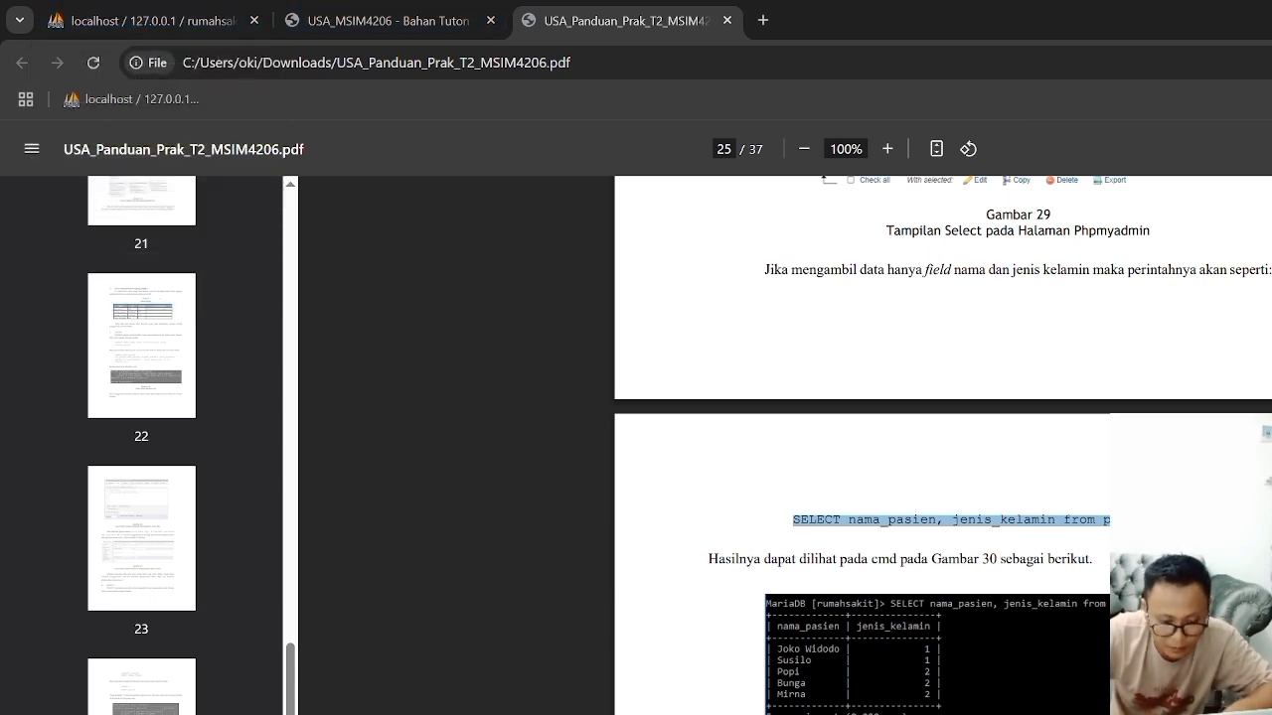
# Step: Switch to the XAMPP MySQL shell and run the copied query "SELECT nama_pasien, jenis_kelamin from pasien;"
pyautogui.hotkey('alt', 'Tab')
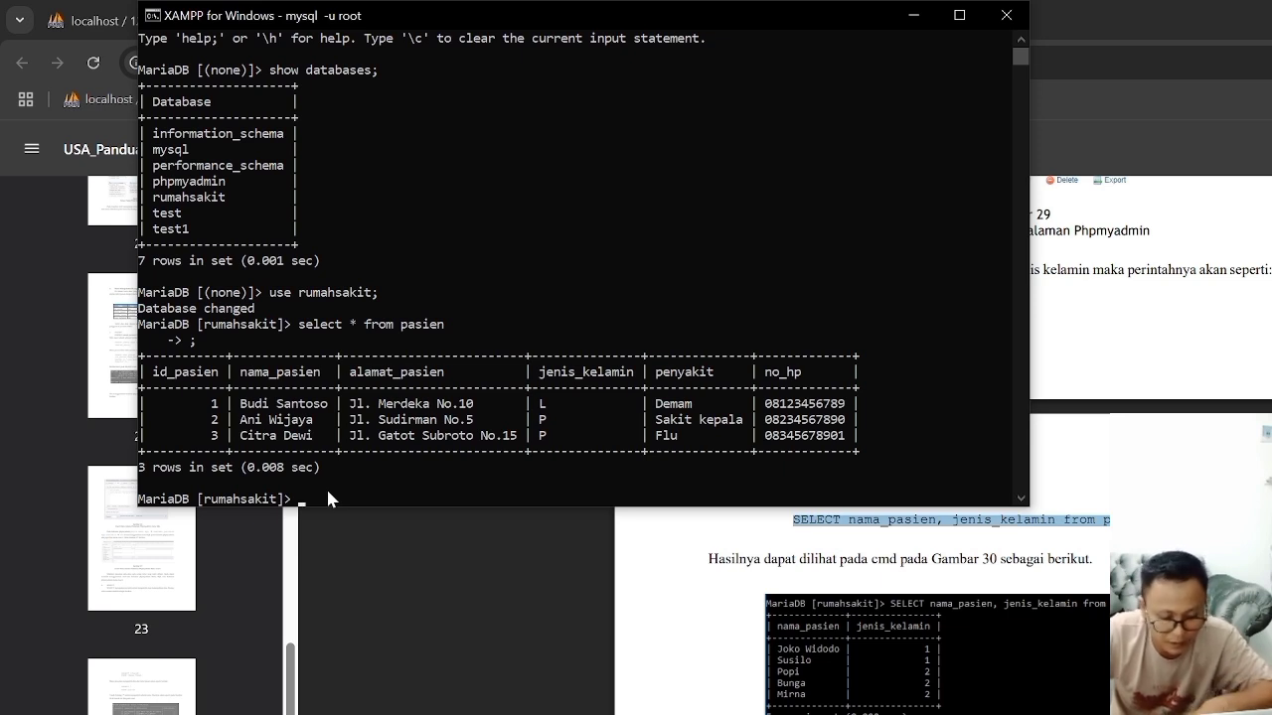
pyautogui.write('SELECT nama_pasien, jenis_kelamin from pasien;')
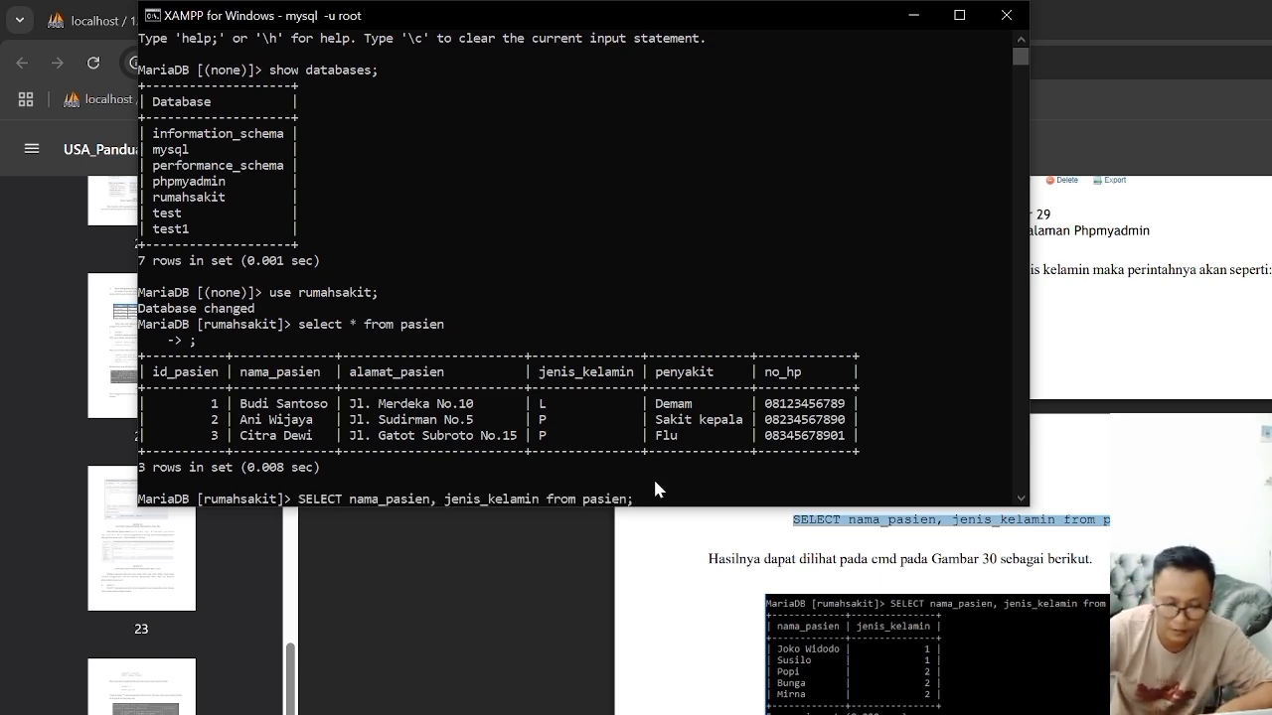
pyautogui.press('Return')
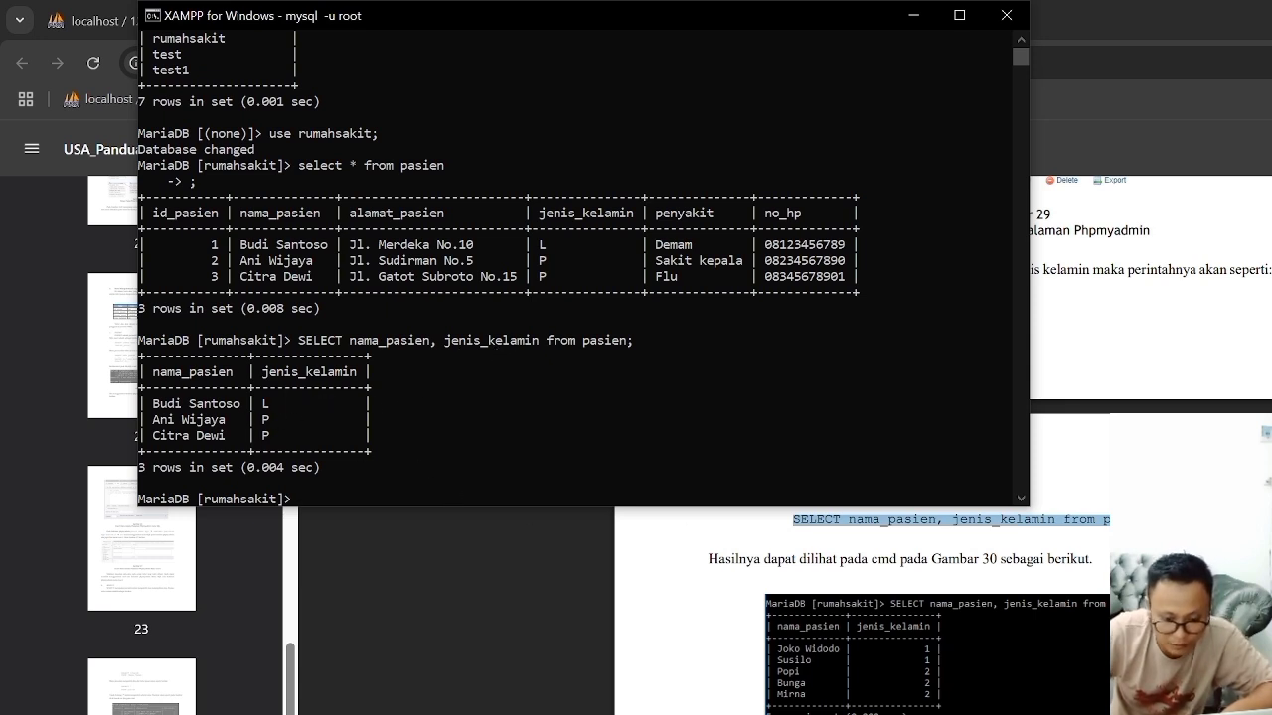
# Step: Check Gambar 30 and 31 in the guide, and run "SELECT nama_pasien, jenis_kelamin from pasien;" in phpMyAdmin's query editor for pasien
pyautogui.hotkey('alt', 'Tab')
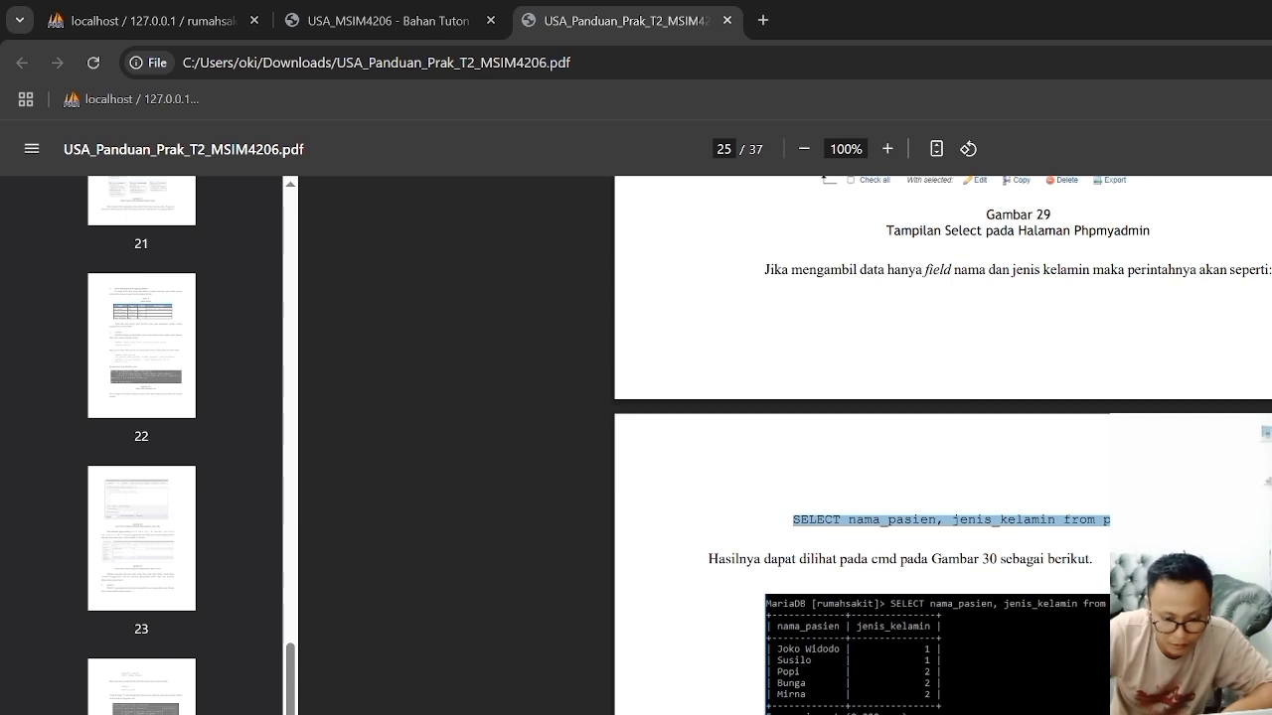
pyautogui.scroll(-3, 943, 445)
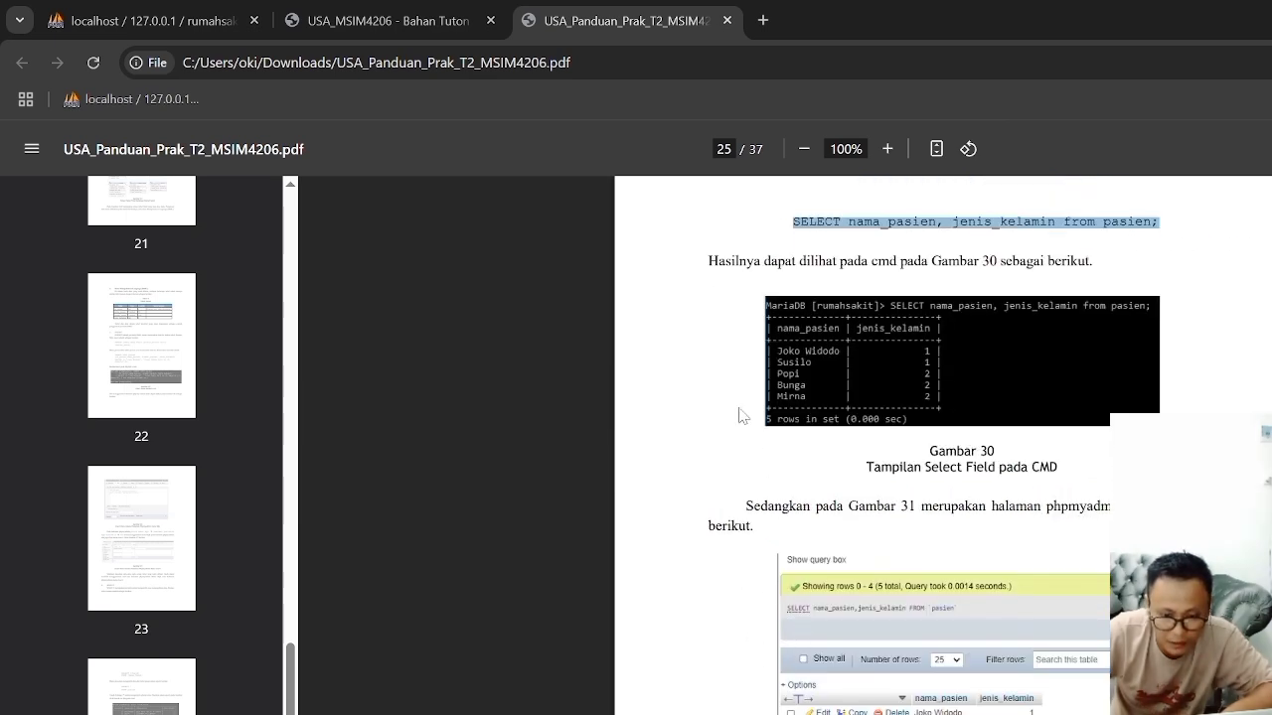
pyautogui.click(162, 27)
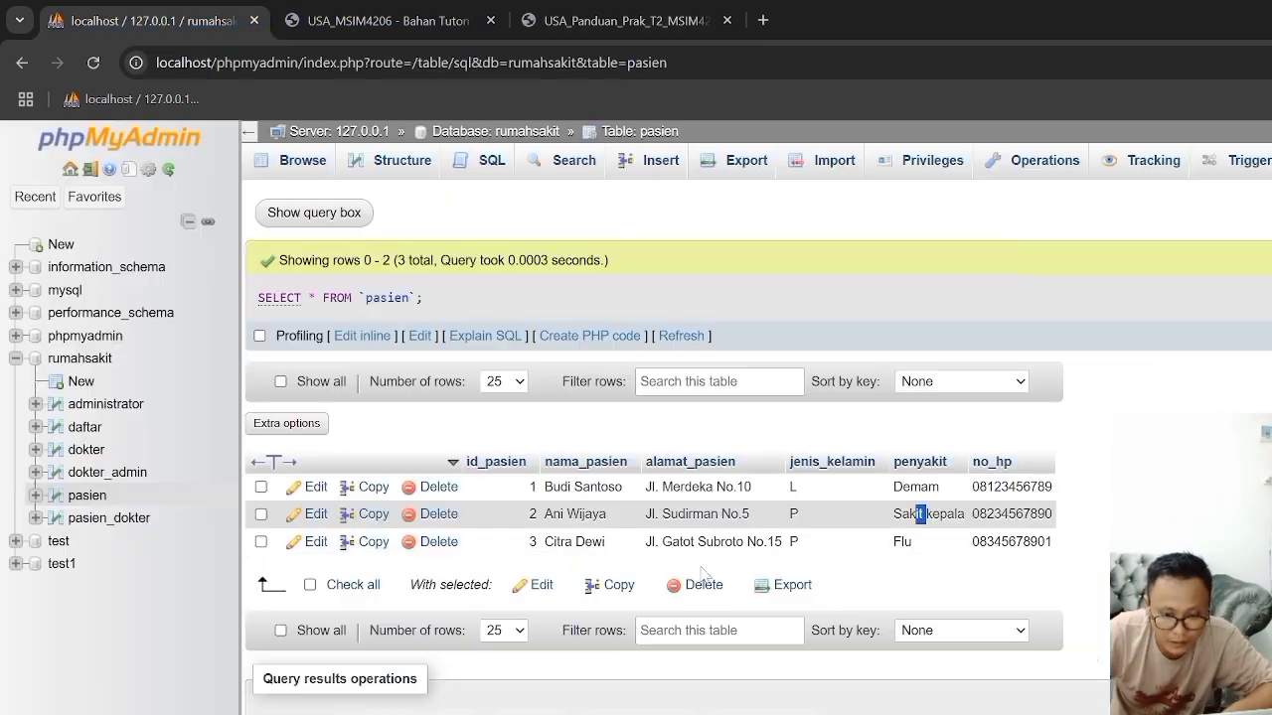
pyautogui.click(462, 167)
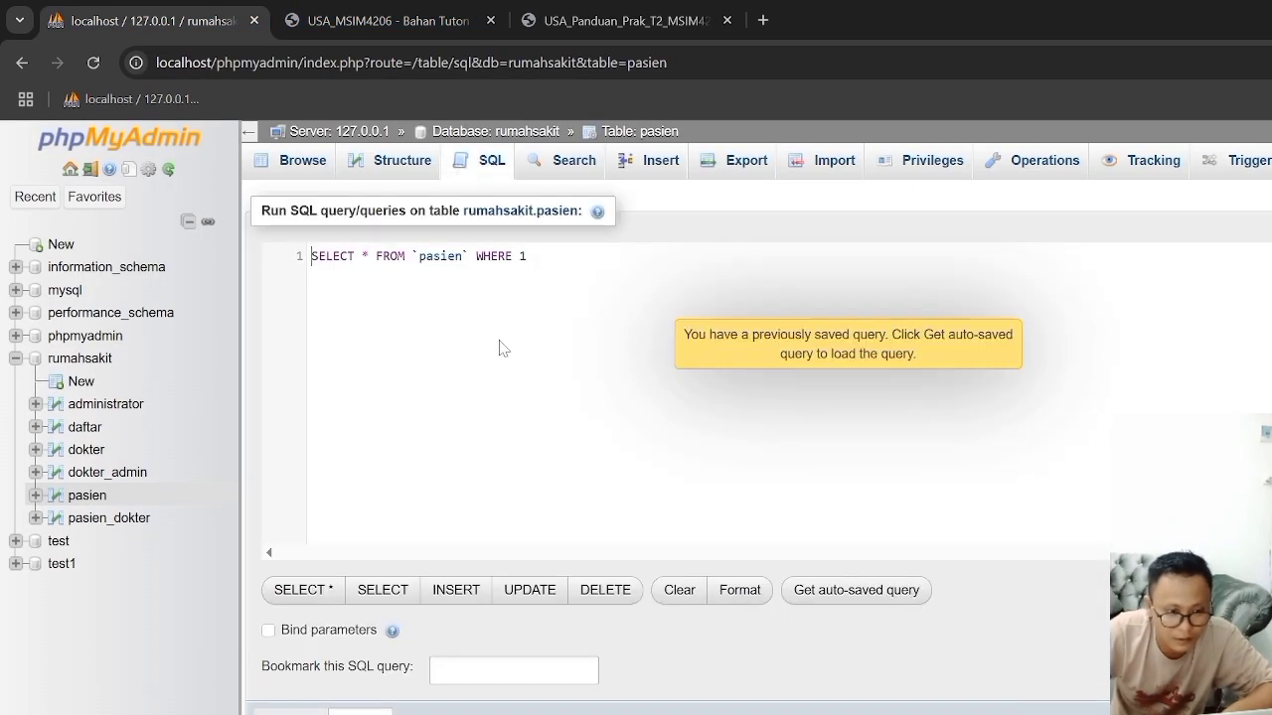
pyautogui.press('super')
pyautogui.press('super')
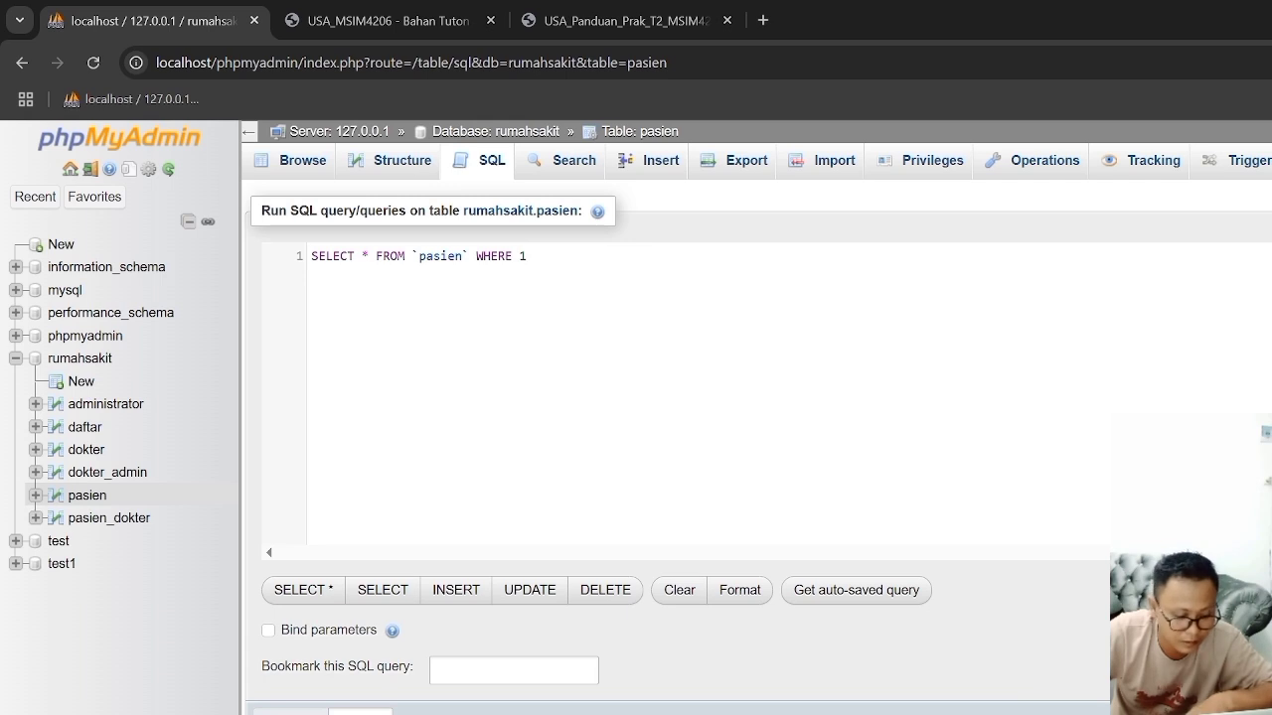
pyautogui.hotkey('ctrl', 'a')
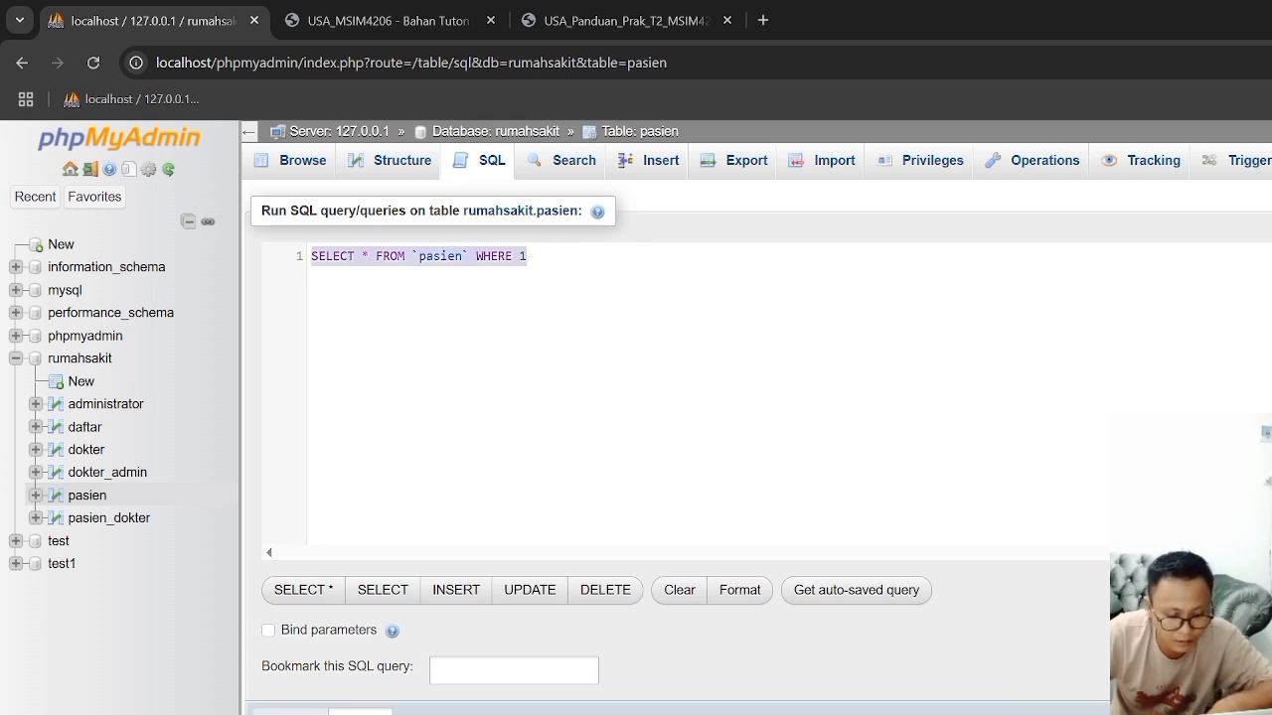
pyautogui.write('SELECT nama_pasien, jenis_kelamin from pasien;')
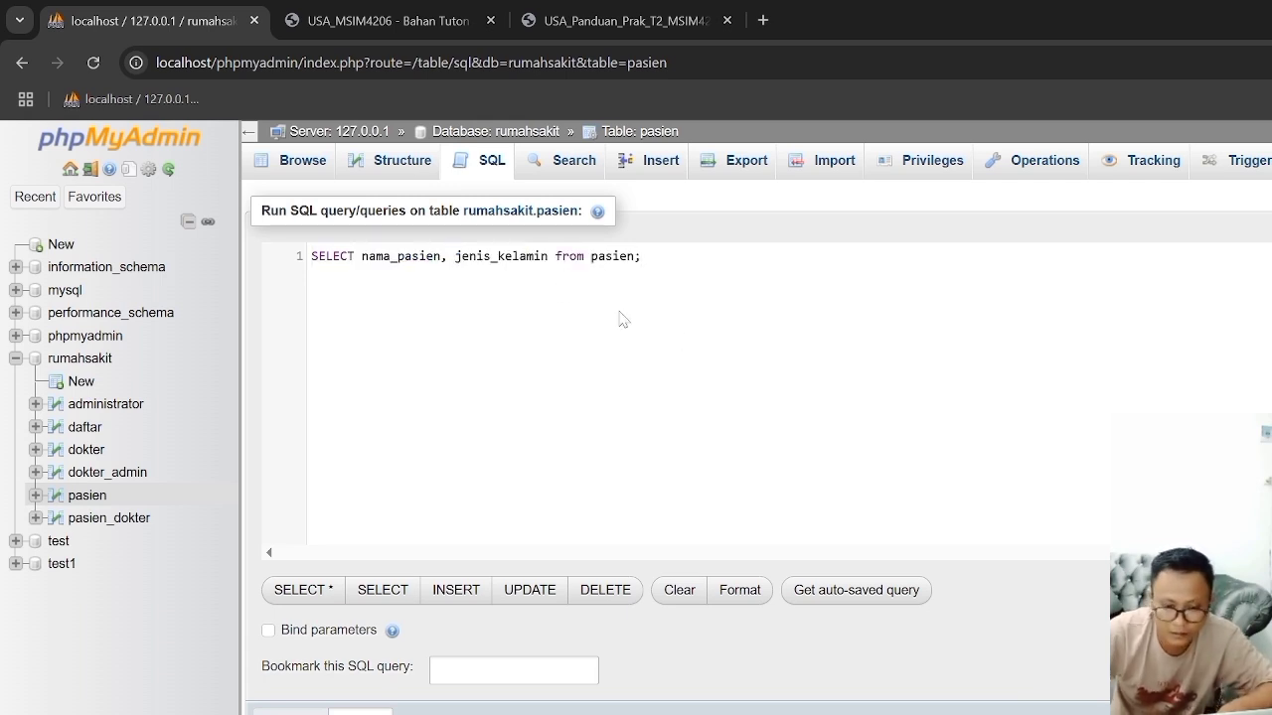
pyautogui.hotkey('ctrl', 'Return')
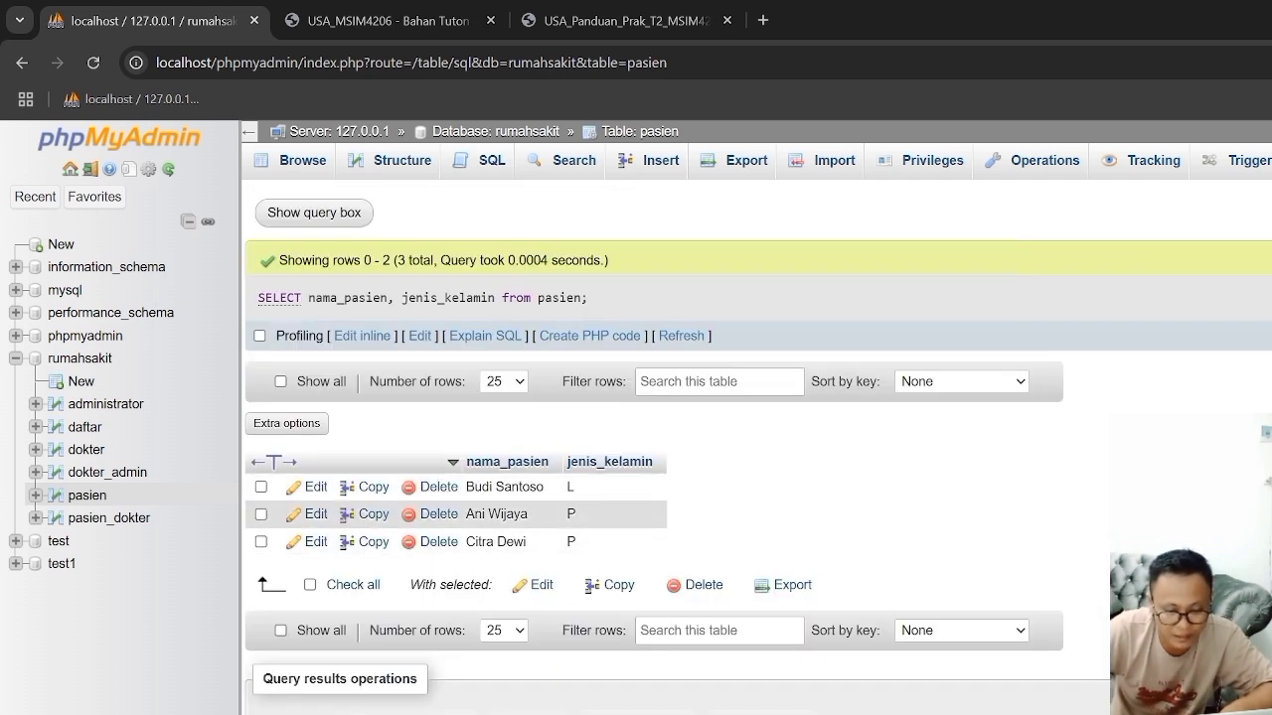
# Step: Switch to Penyelesaian Tugas 2 in Word, and copy the JOIN query under "Menampilkan Daftar Pasien dan Dokter yang Menangani"
pyautogui.hotkey('alt', 'Tab')
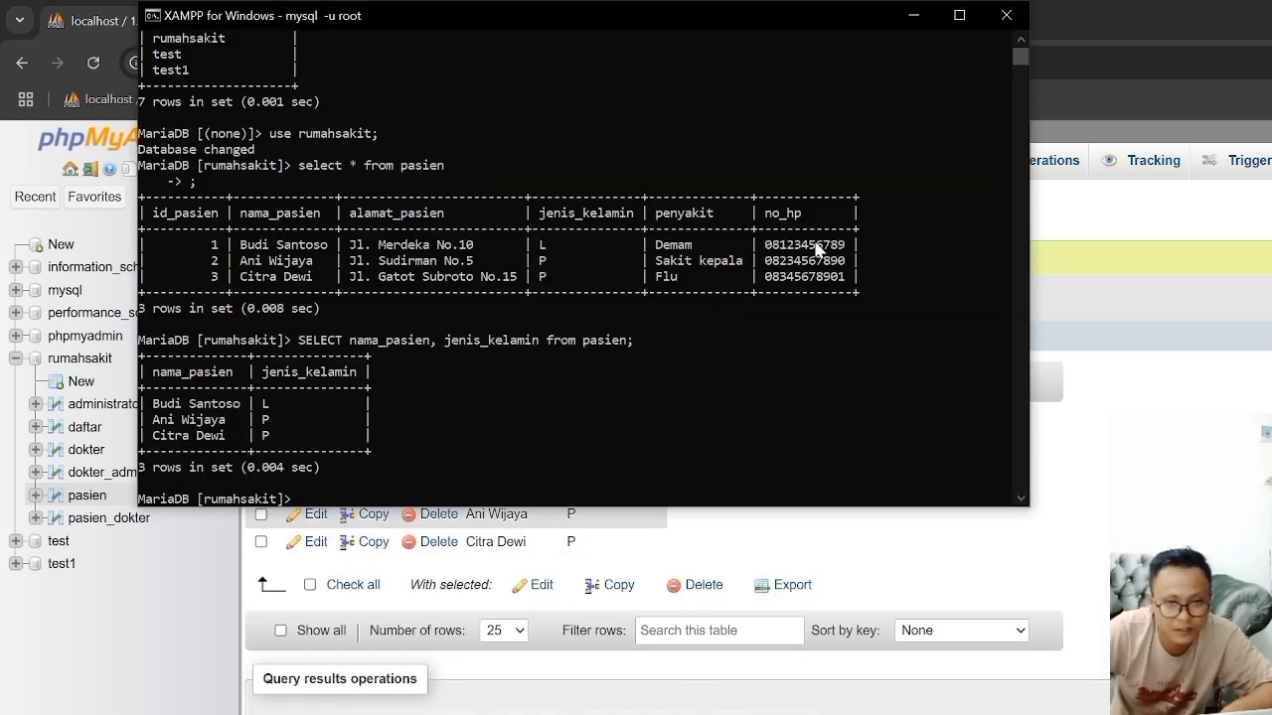
pyautogui.click(915, 17)
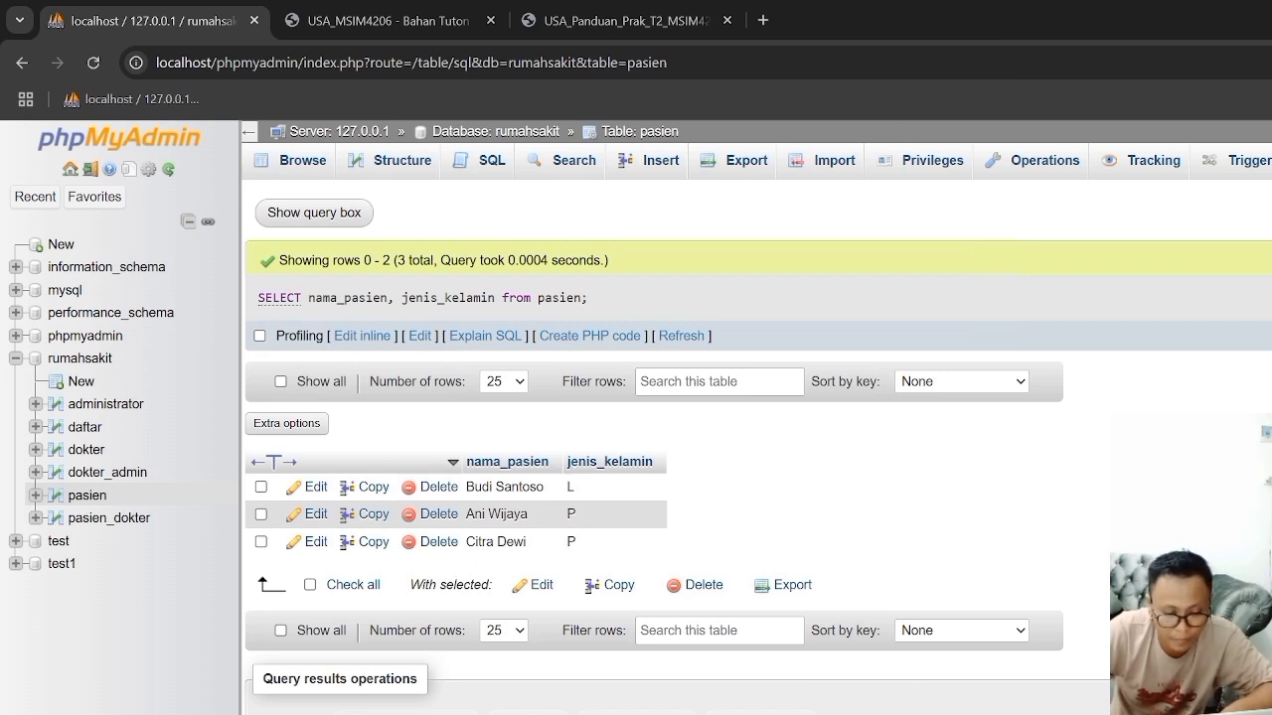
pyautogui.hotkey('alt', 'Tab')
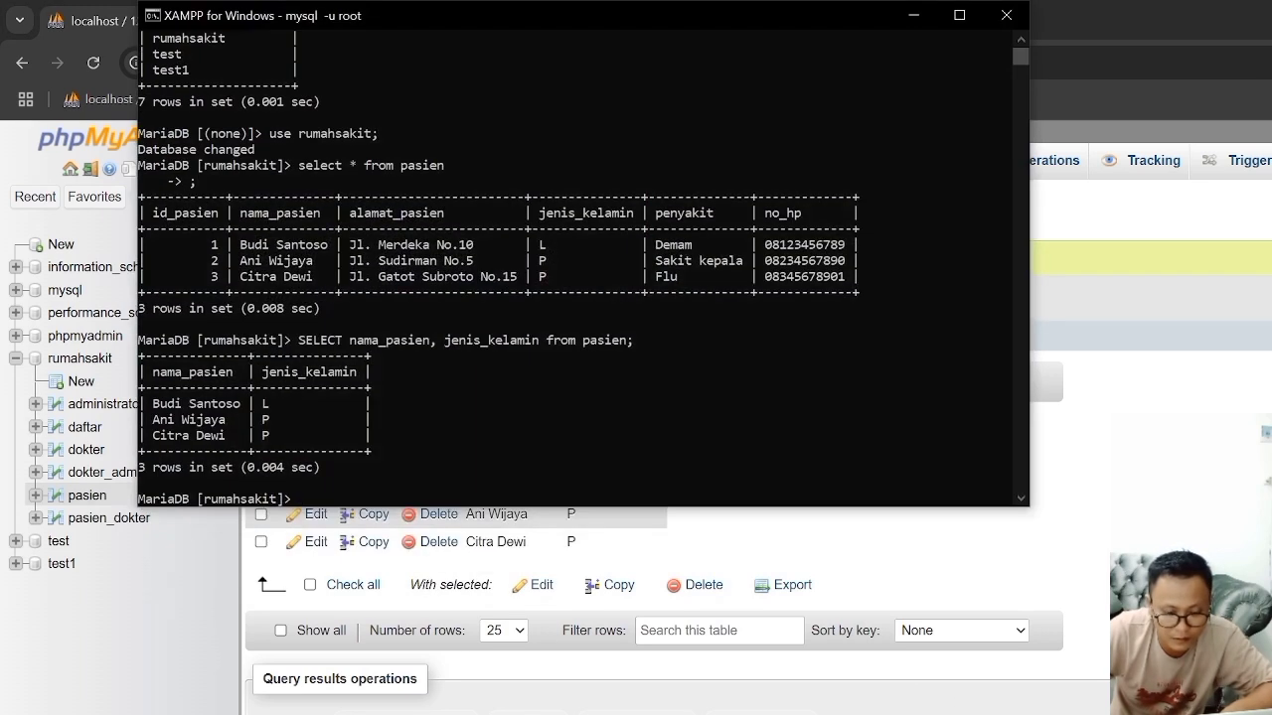
pyautogui.hotkey('alt', 'Tab')
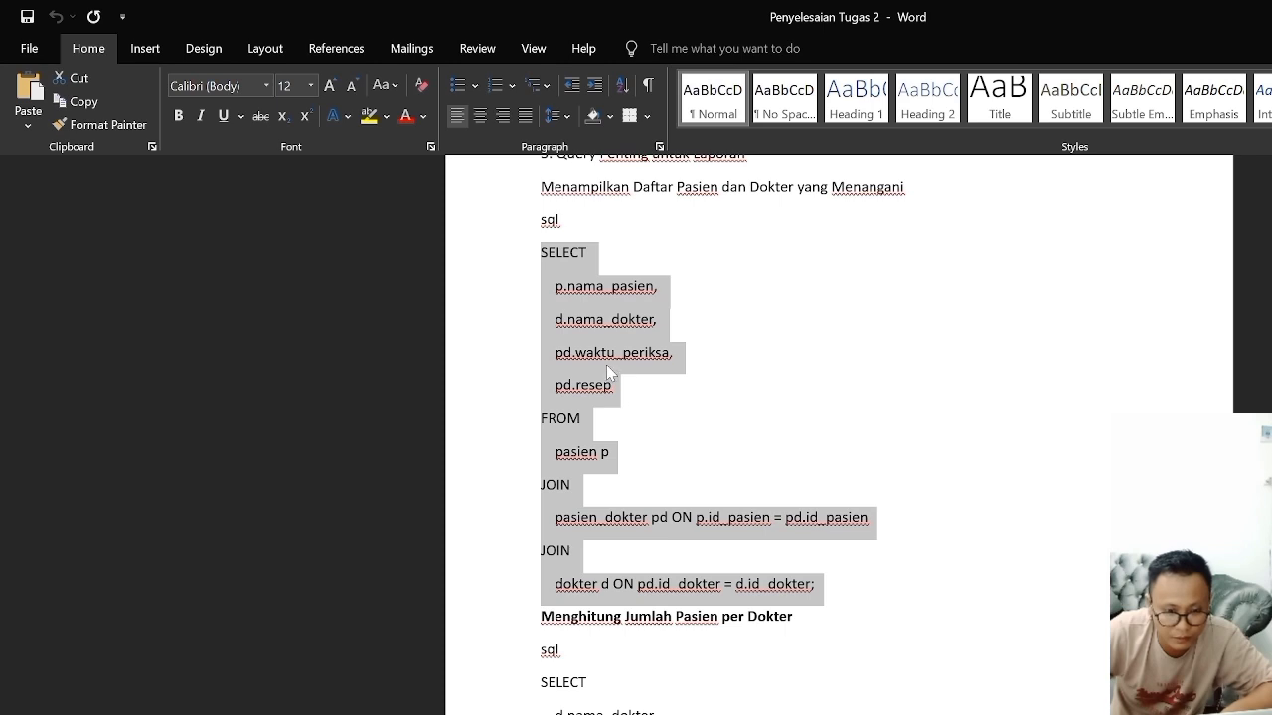
pyautogui.scroll(-1, 600, 349)
pyautogui.scroll(2, 596, 343)
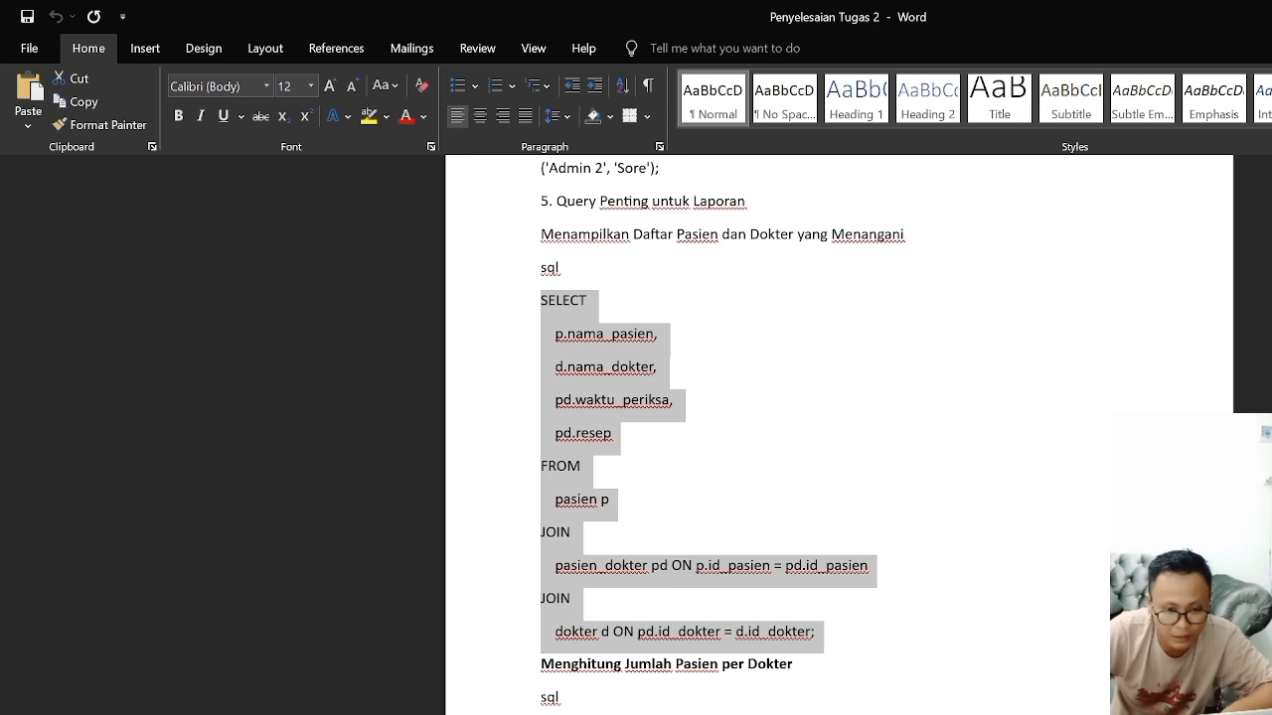
pyautogui.rightClick(598, 347)
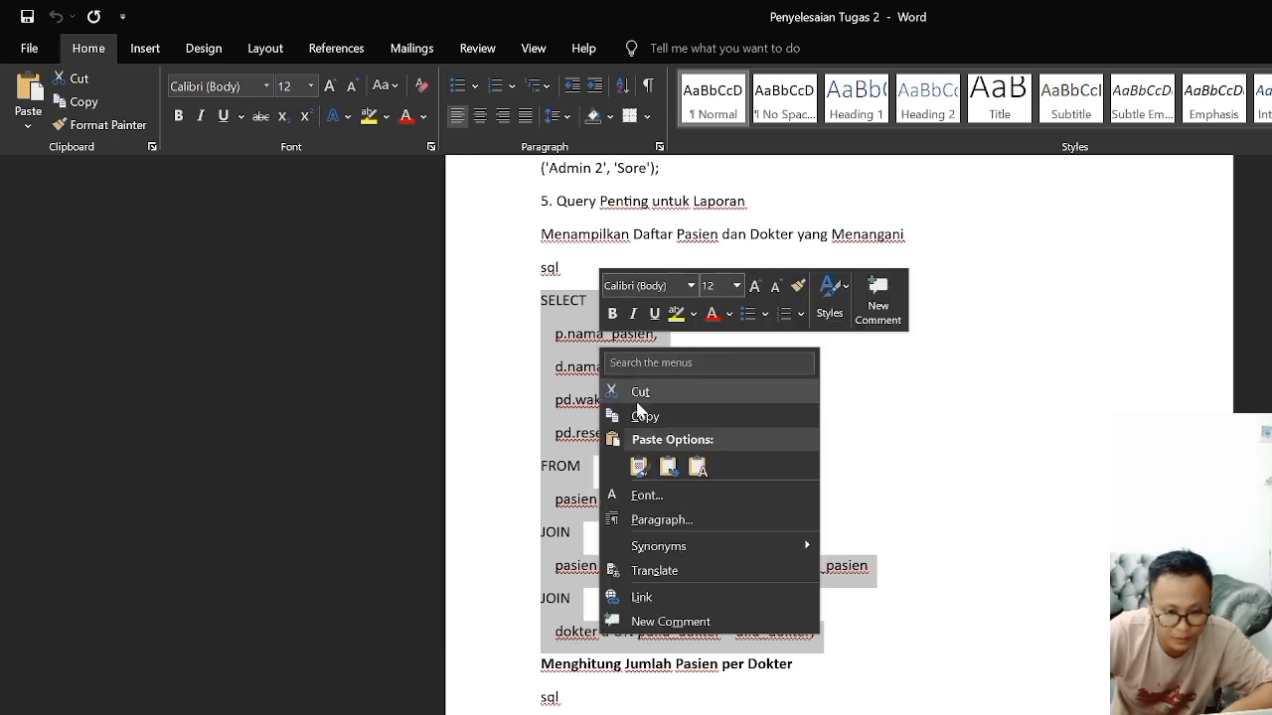
pyautogui.click(647, 415)
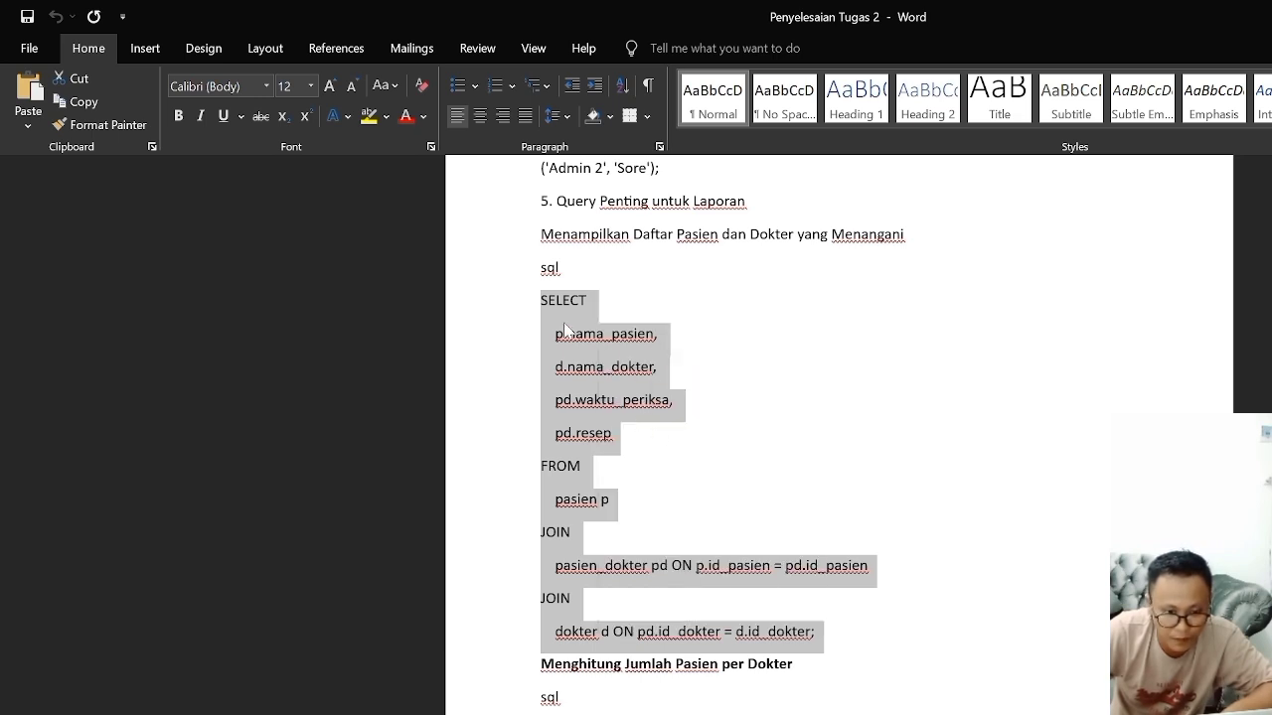
# Step: Return to phpMyAdmin in Chrome, and run the copied JOIN of pasien, pasien_dokter and dokter on the rumahsakit database
pyautogui.hotkey('alt', 'Tab')
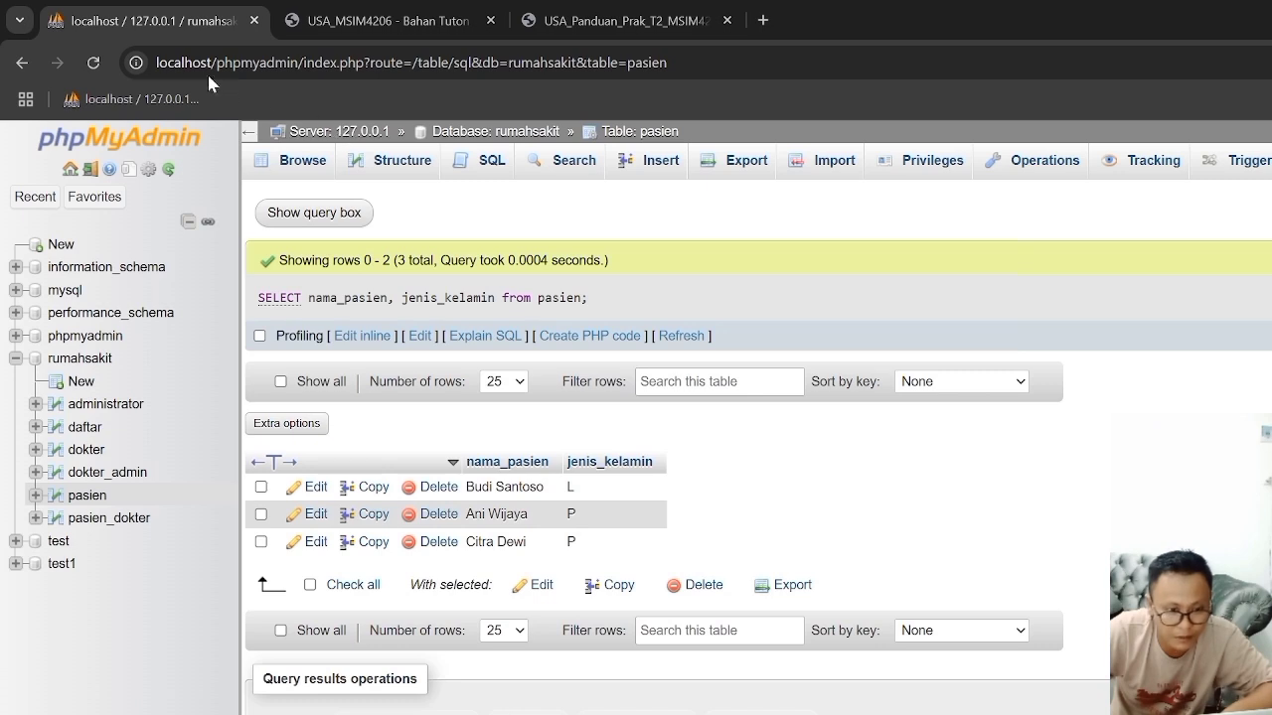
pyautogui.click(482, 161)
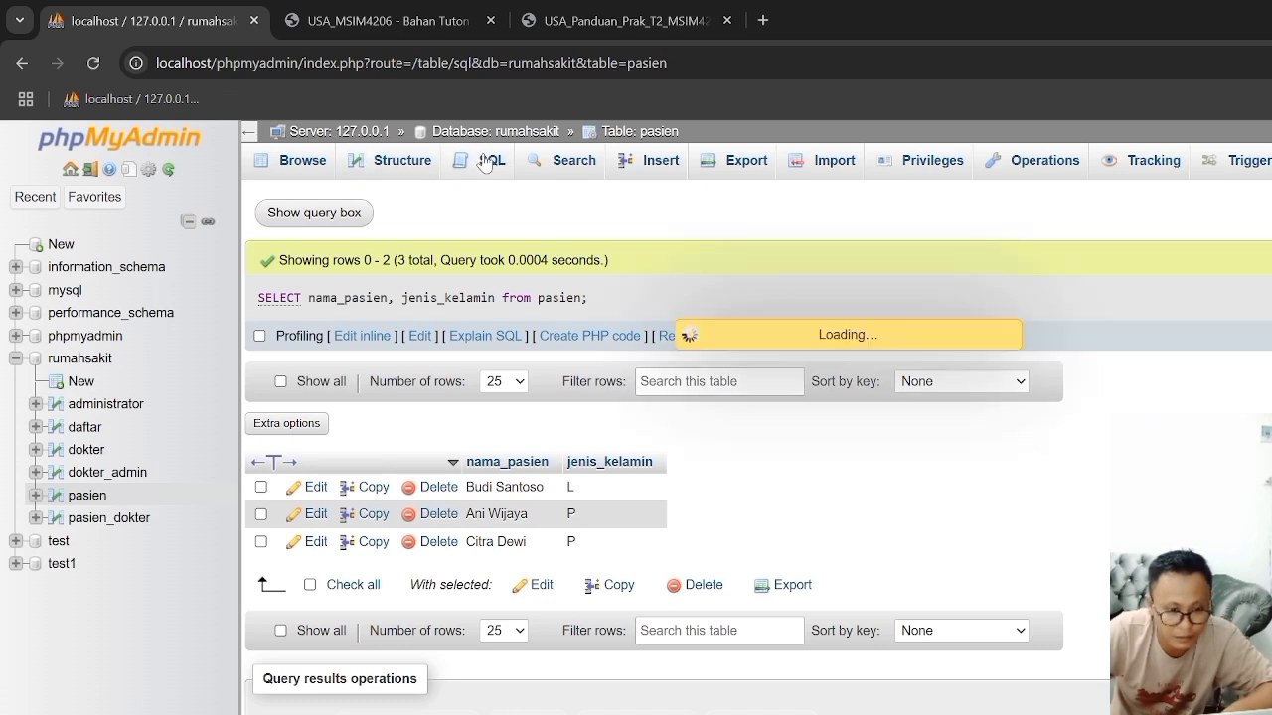
pyautogui.click(76, 360)
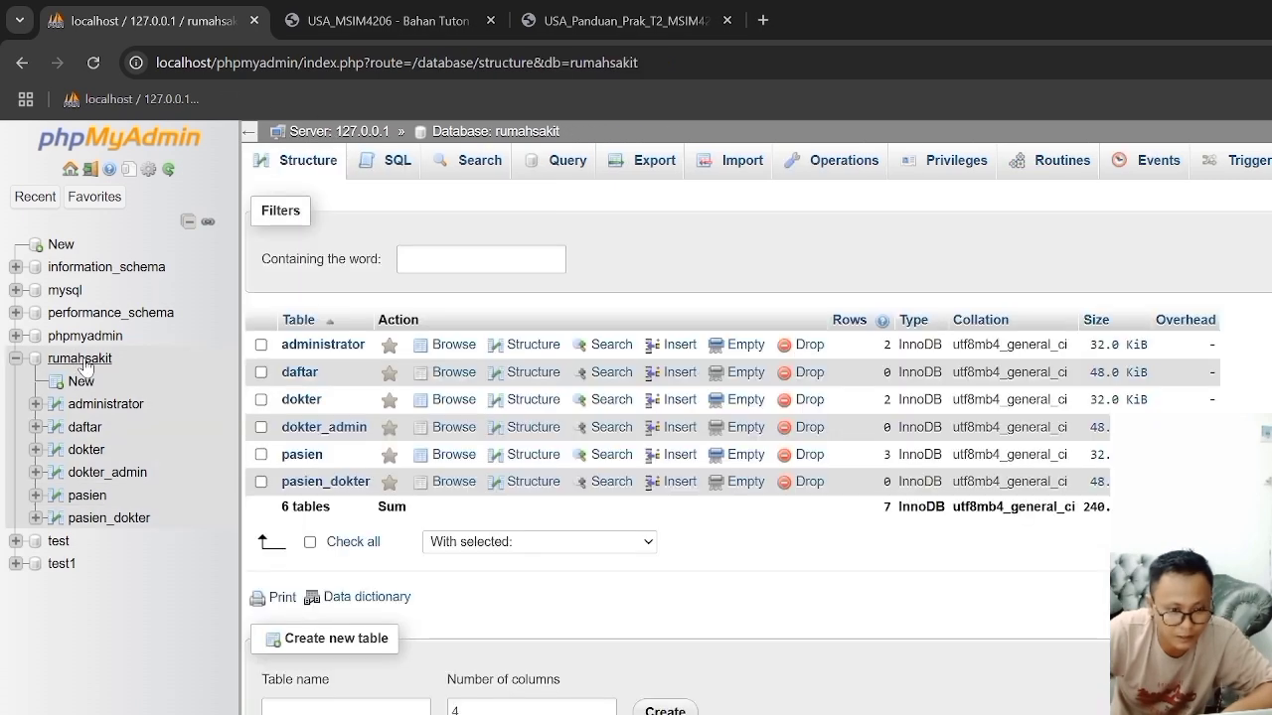
pyautogui.click(384, 169)
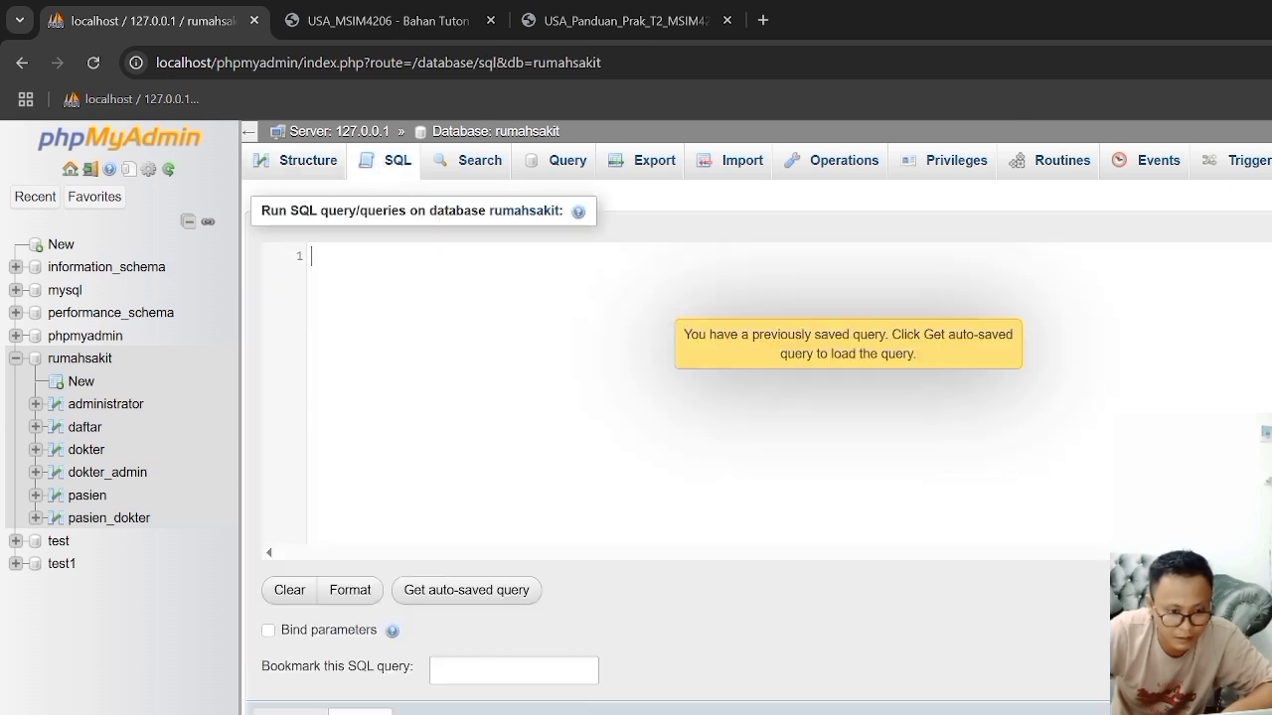
pyautogui.rightClick(374, 257)
pyautogui.press('Escape')
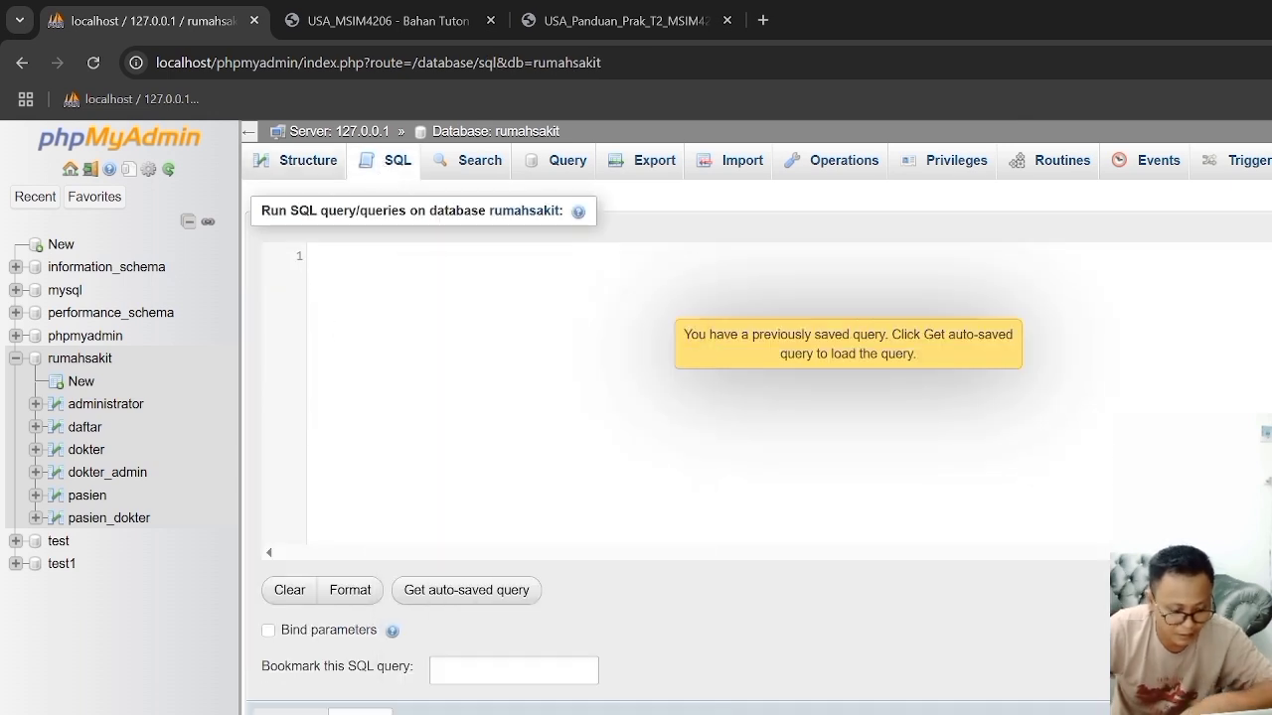
pyautogui.hotkey('ctrl', 'v')
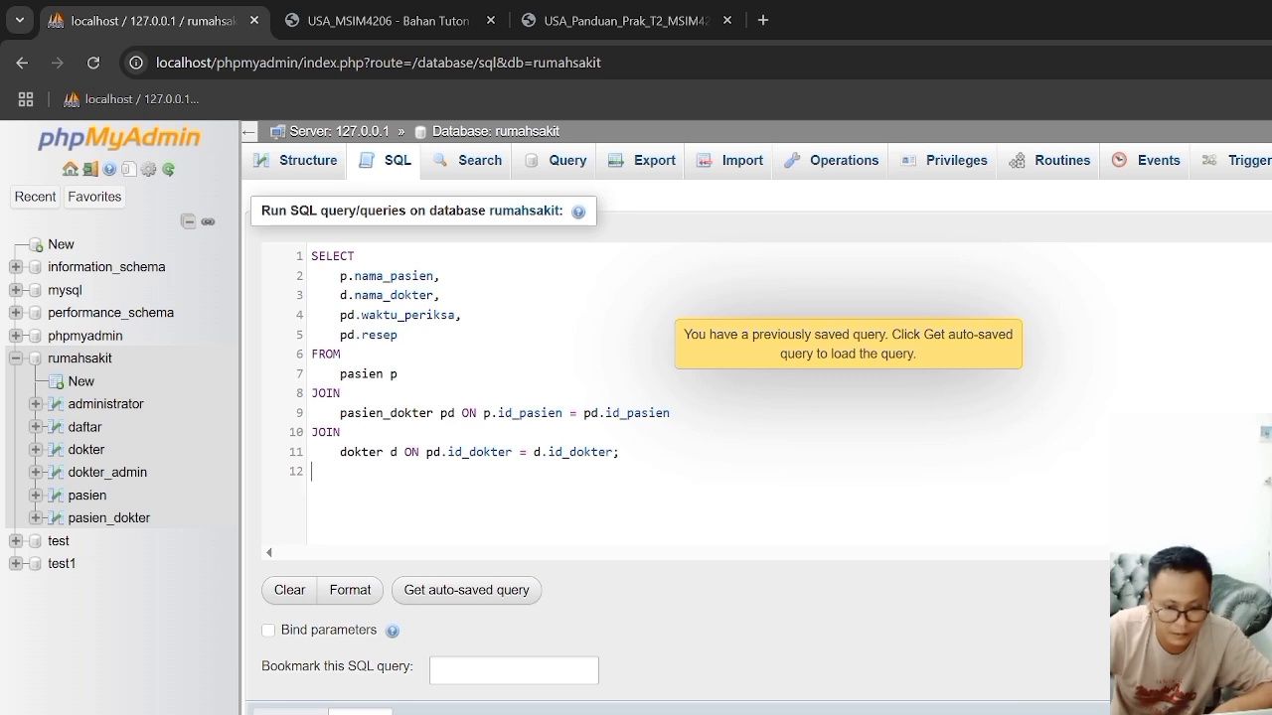
pyautogui.hotkey('ctrl', 'Return')
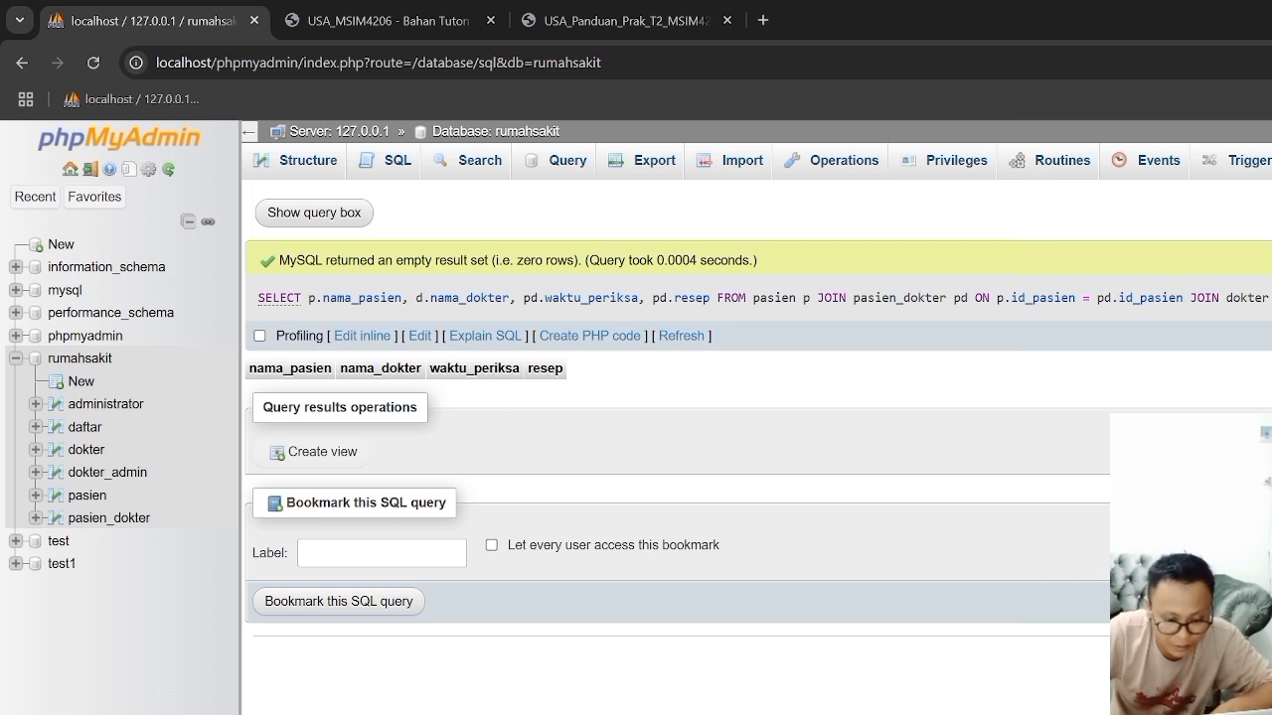
# Step: Switch to Penyelesaian Tugas 2 in Word, and copy the query under "Menghitung Jumlah Pasien per Dokter"
pyautogui.hotkey('alt', 'Tab')
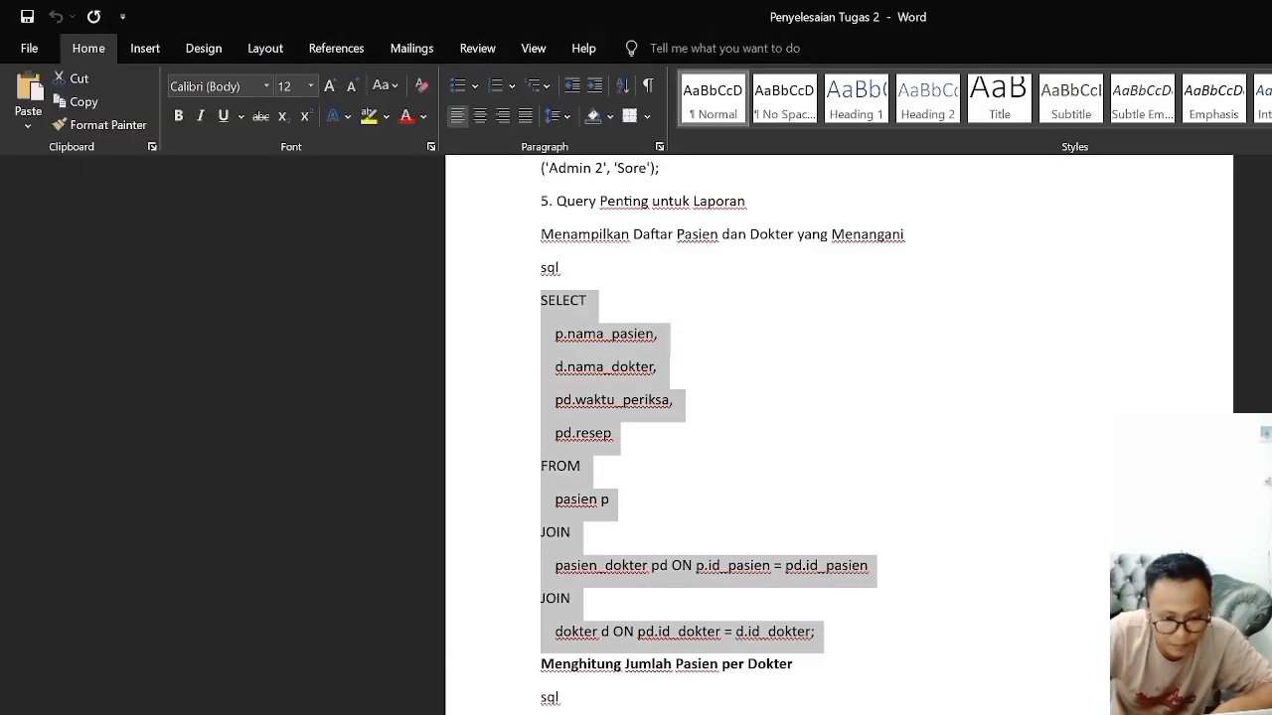
pyautogui.scroll(-3, 724, 435)
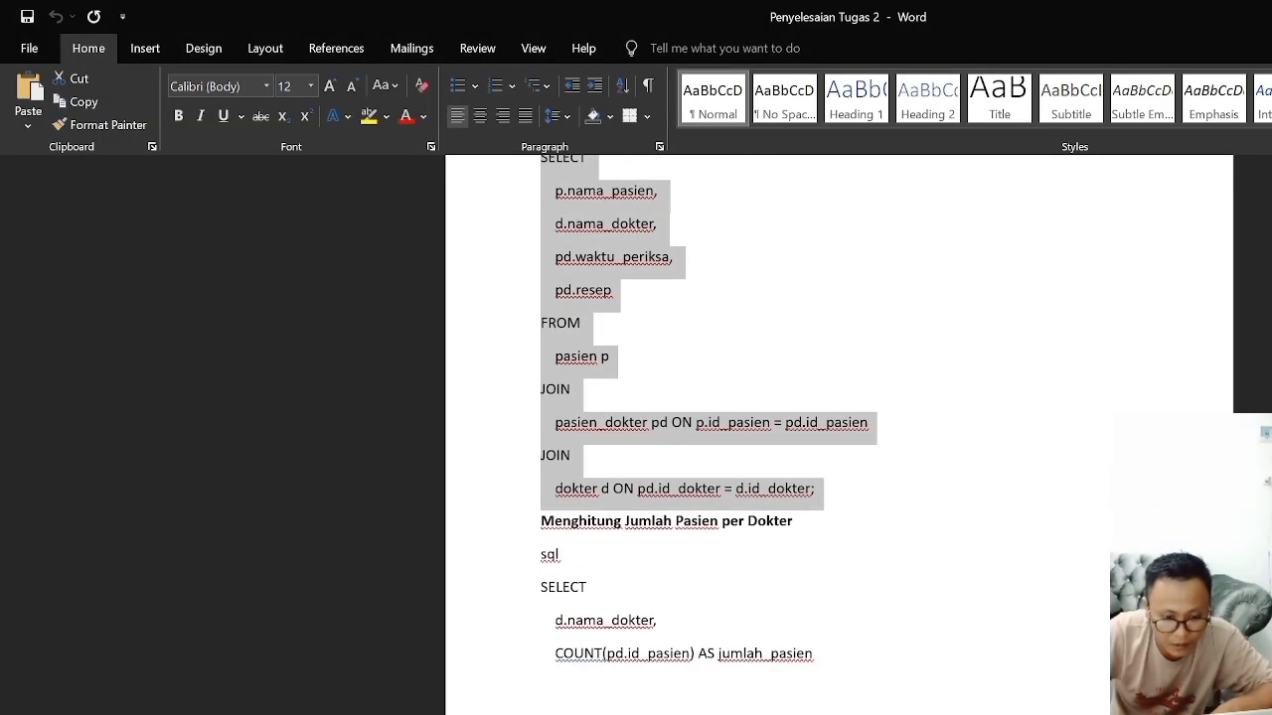
pyautogui.scroll(-2, 723, 435)
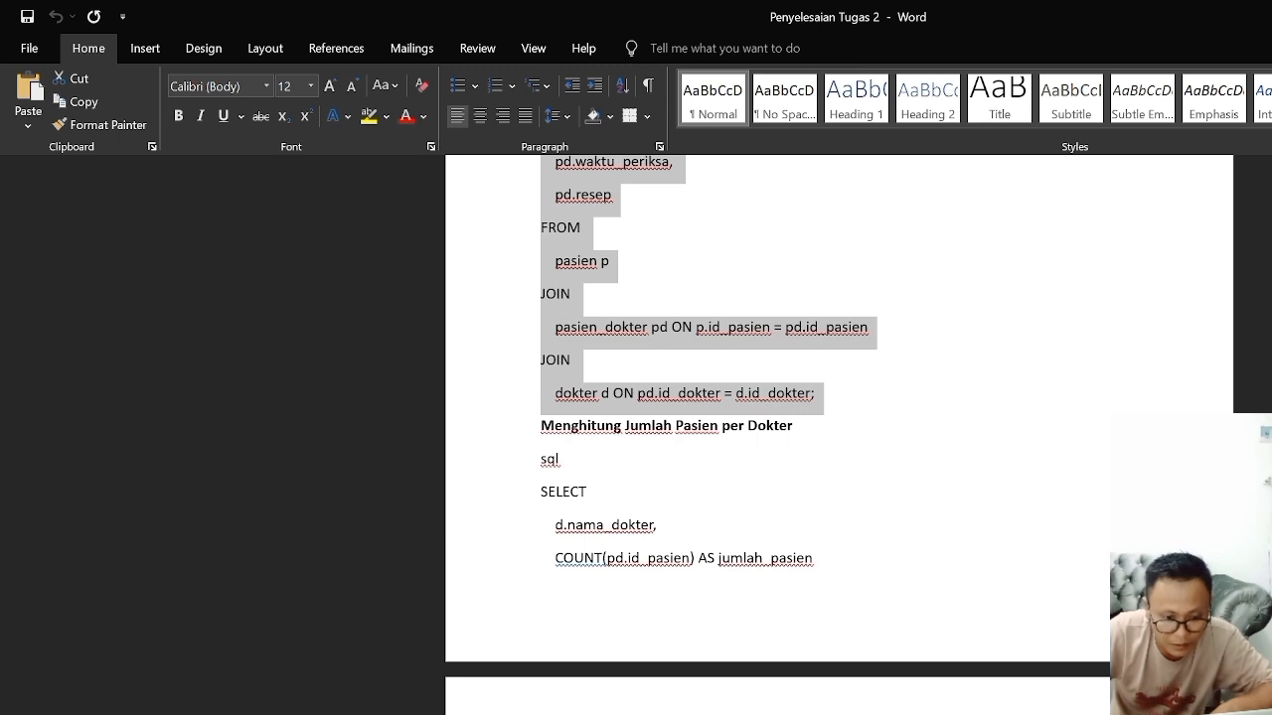
pyautogui.moveTo(540, 492); pyautogui.dragTo(821, 559)
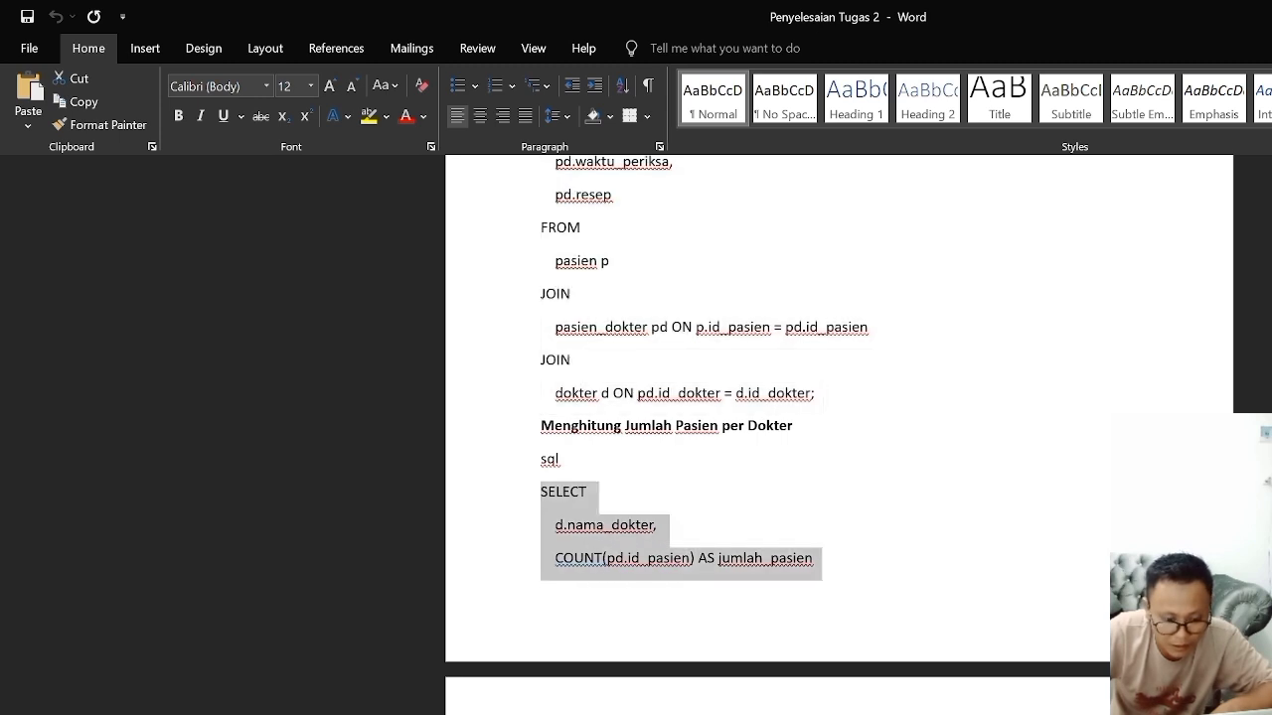
pyautogui.rightClick(562, 533)
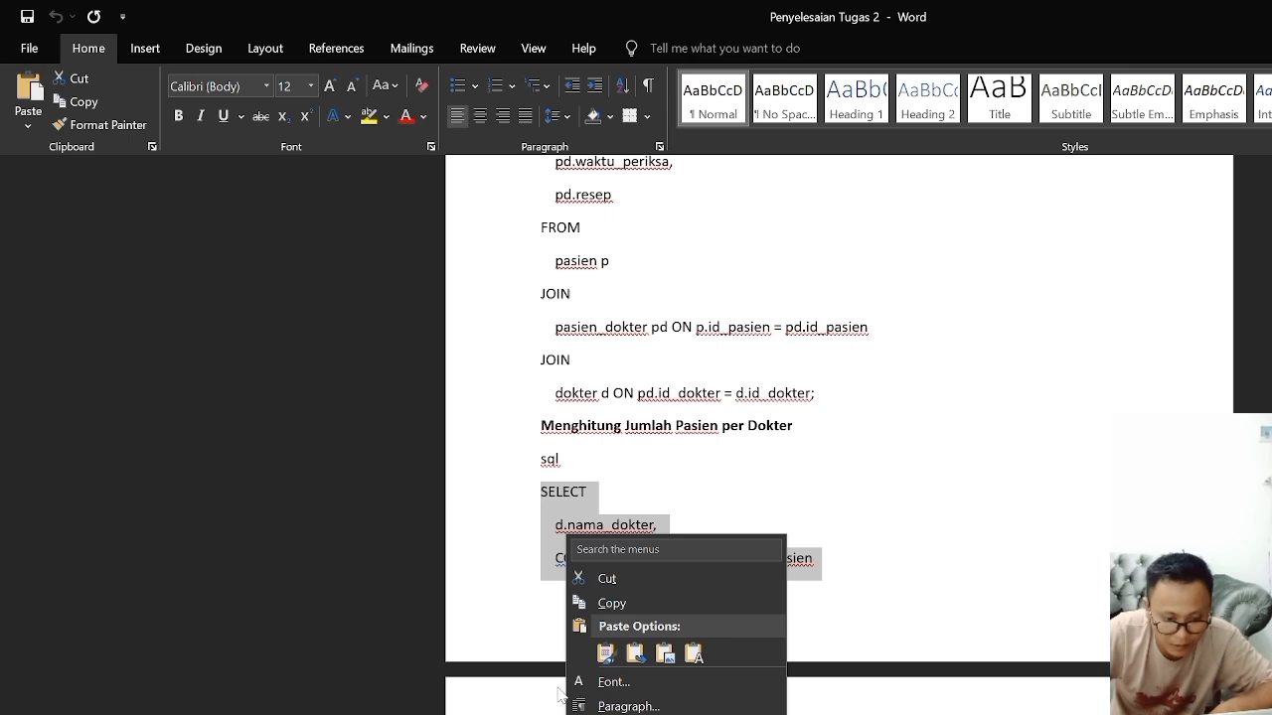
pyautogui.click(596, 602)
# Step: Run the copied jumlah_pasien count query on the rumahsakit database in phpMyAdmin, and repeat it in the XAMPP MySQL shell
pyautogui.hotkey('alt', 'Tab')
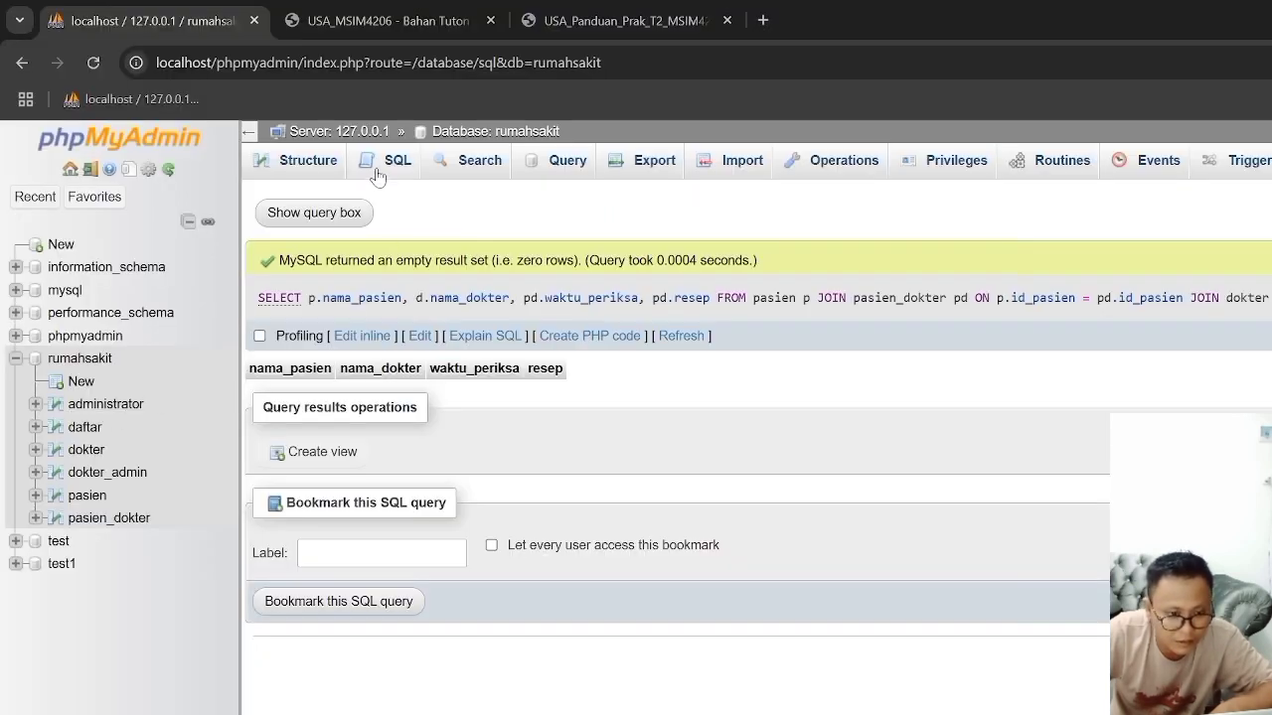
pyautogui.click(378, 162)
pyautogui.rightClick(358, 262)
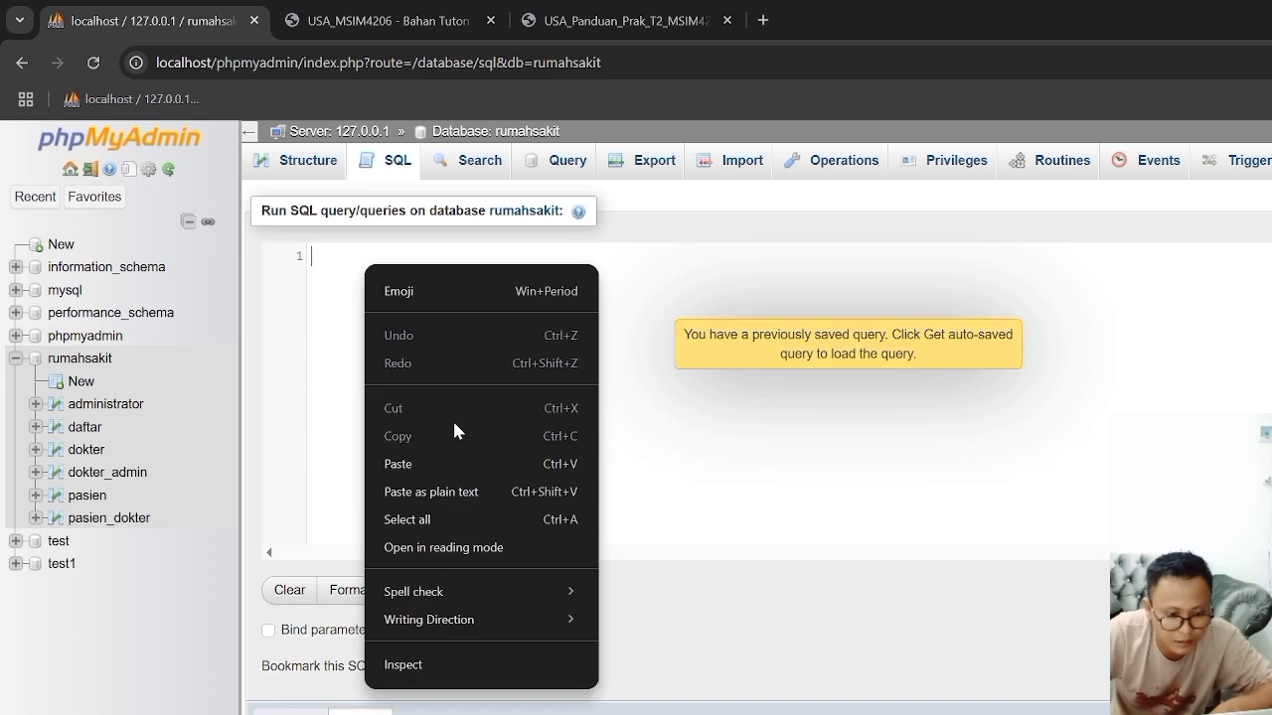
pyautogui.click(407, 463)
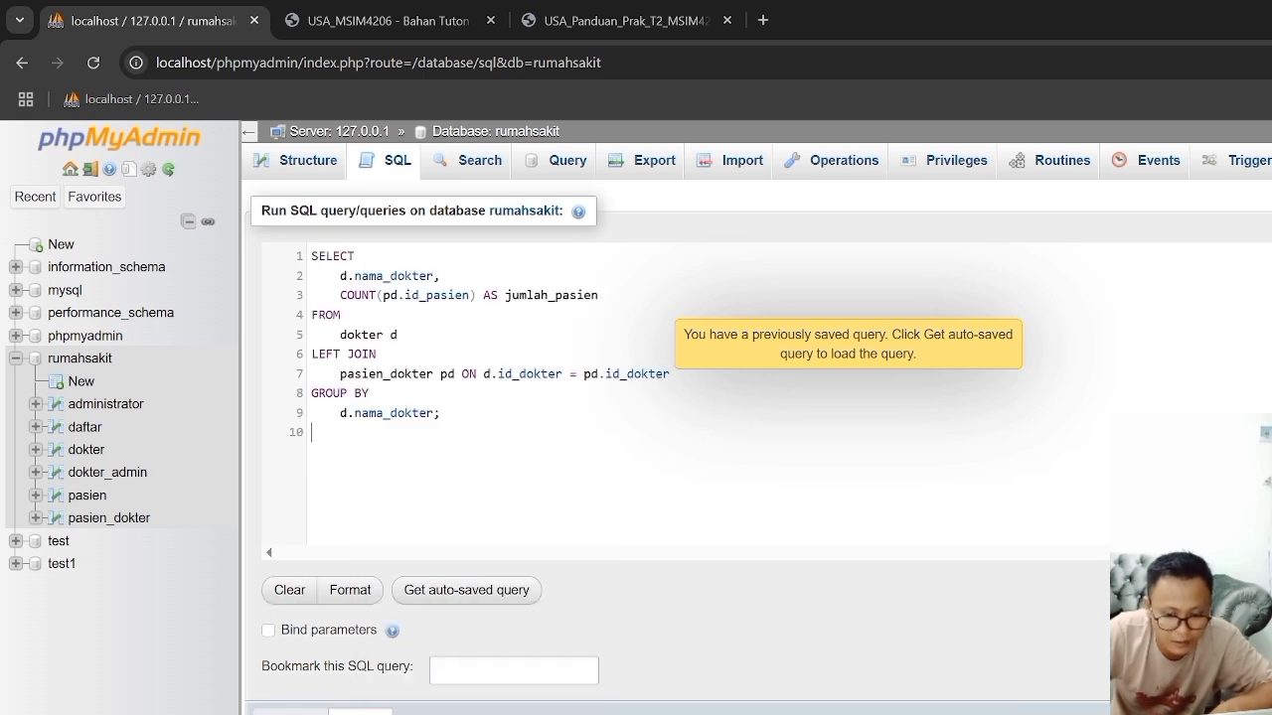
pyautogui.hotkey('ctrl', 'Return')
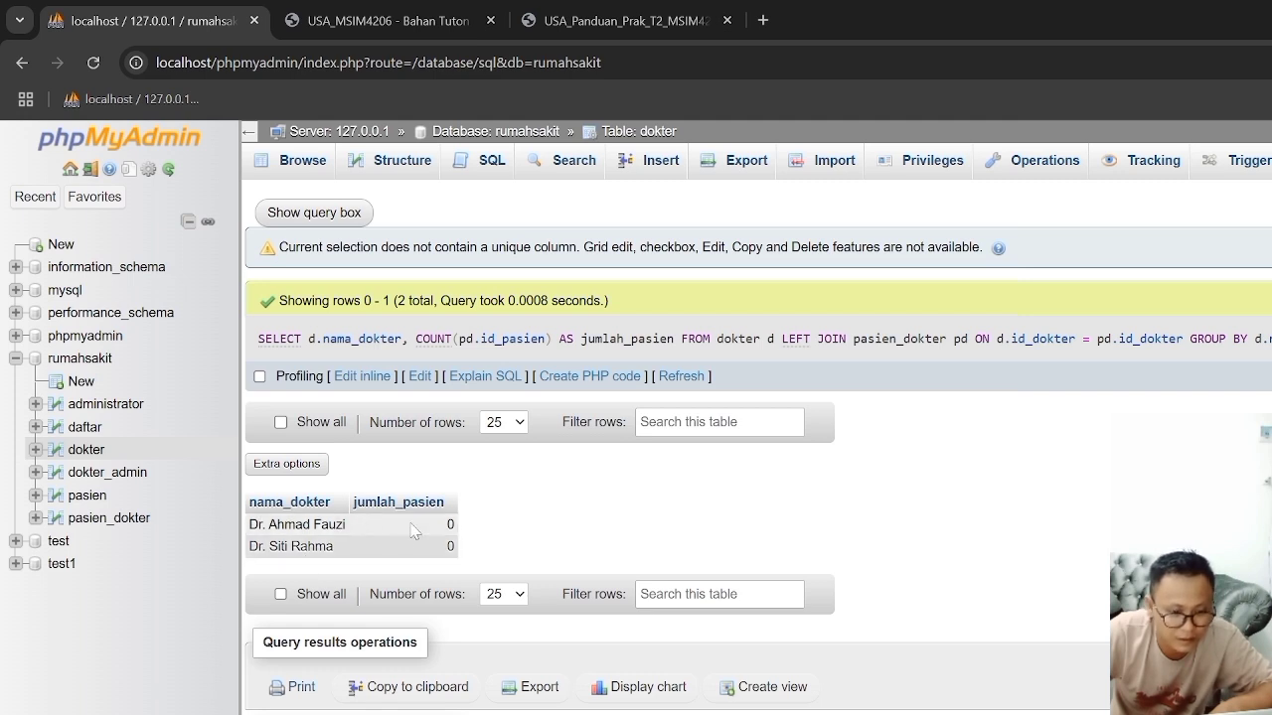
pyautogui.hotkey('alt', 'Tab')
pyautogui.rightClick(355, 491)
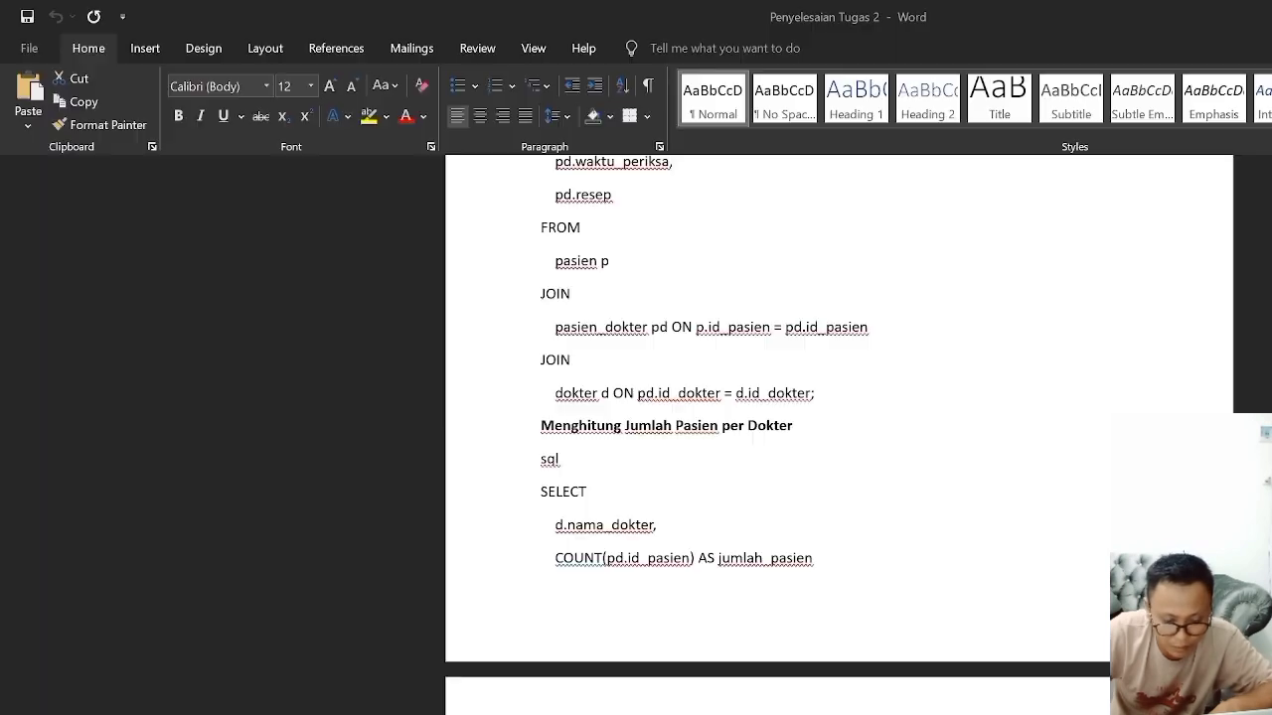
# Step: Return to the Word document, and copy the full JOIN query under "Menampilkan Daftar Pasien dan Dokter yang Menangani"
pyautogui.moveTo(817, 560); pyautogui.dragTo(586, 497)
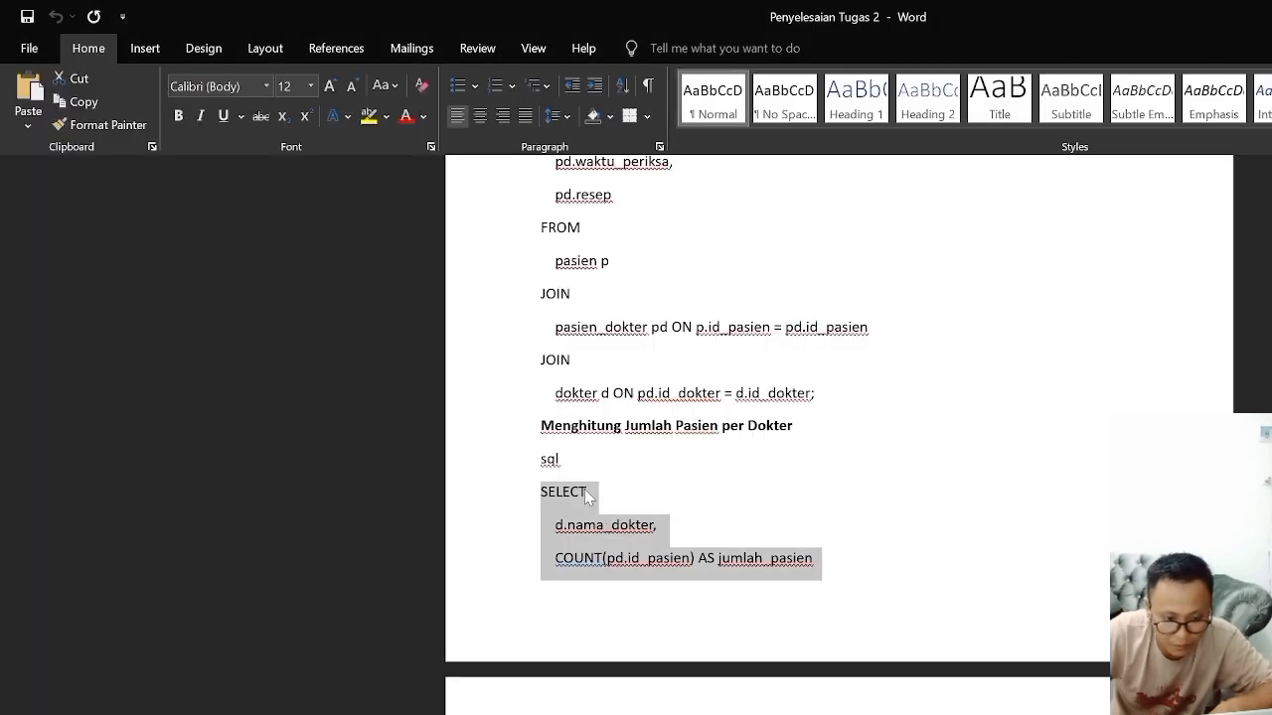
pyautogui.scroll(2, 839, 418)
pyautogui.moveTo(821, 491); pyautogui.dragTo(715, 590)
pyautogui.click(647, 618)
pyautogui.scroll(-1, 647, 618)
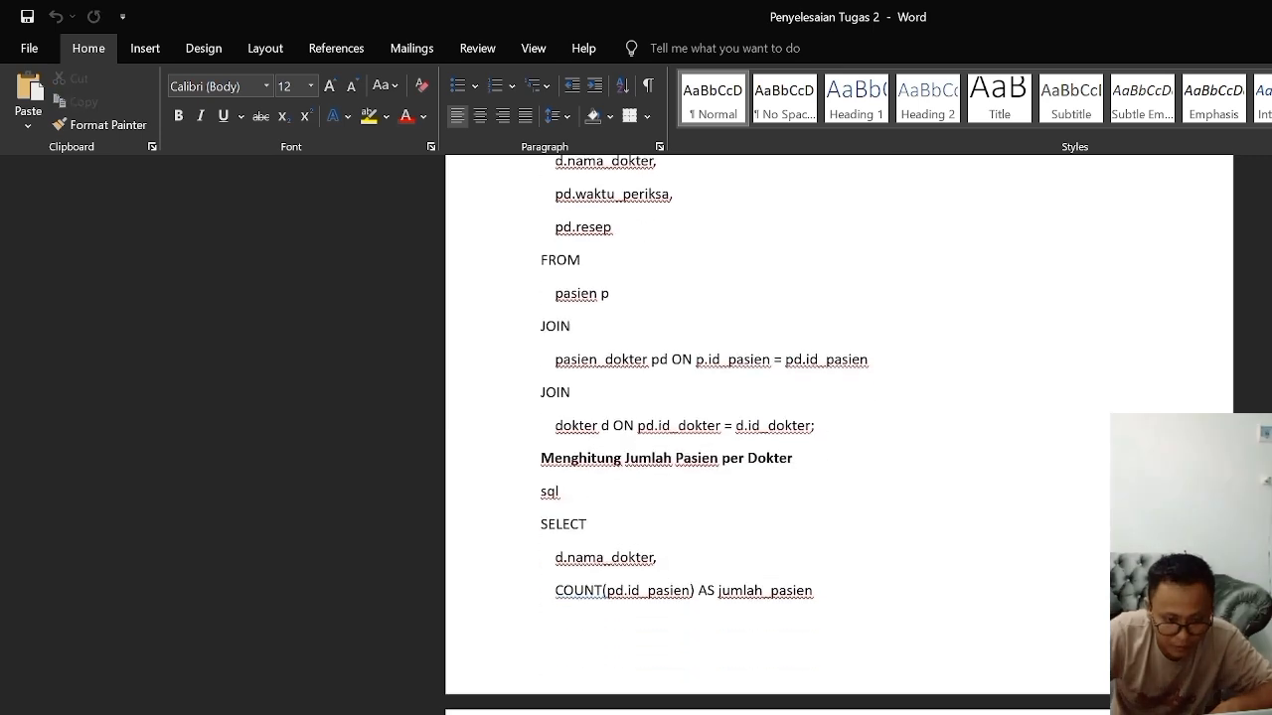
pyautogui.moveTo(544, 560); pyautogui.dragTo(821, 597)
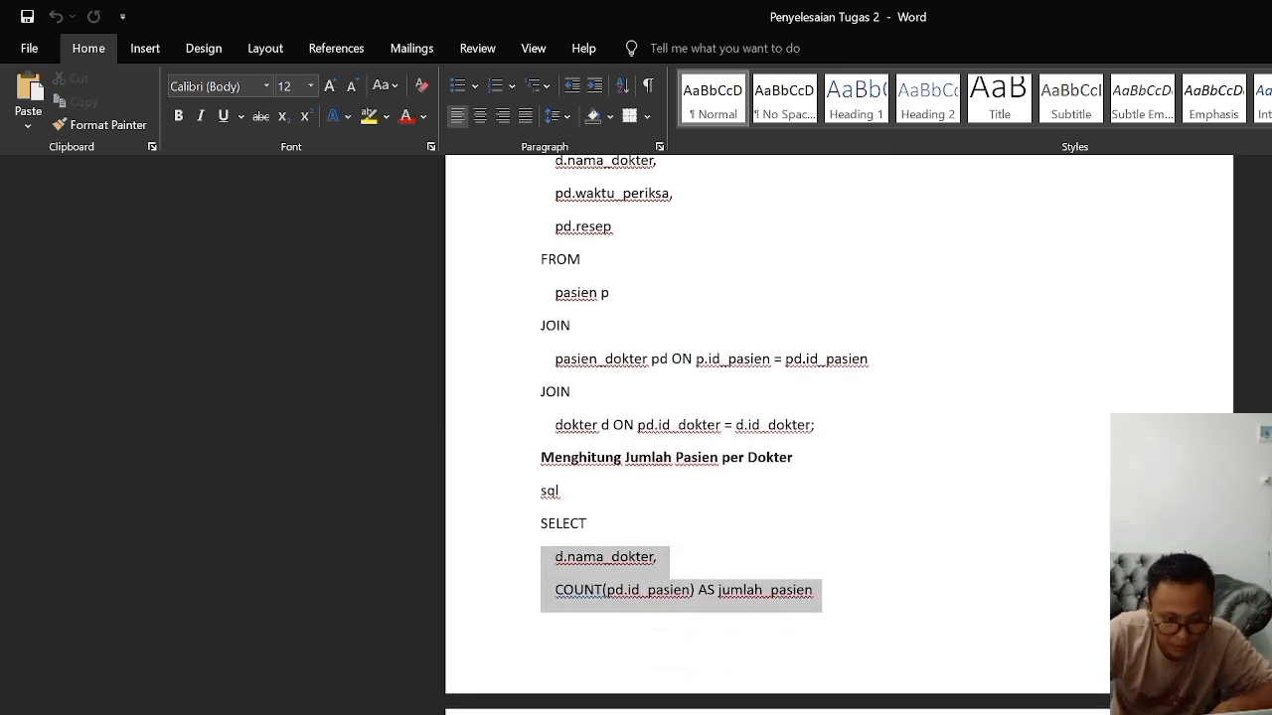
pyautogui.scroll(4, 778, 432)
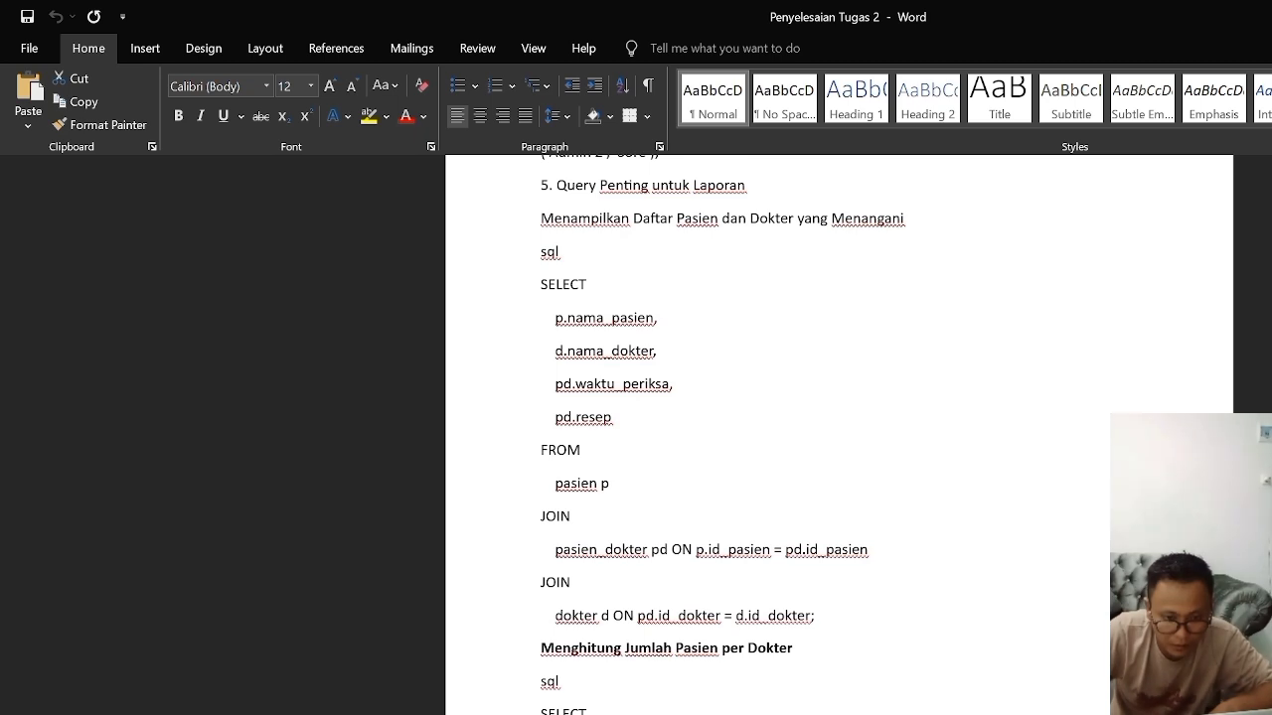
pyautogui.scroll(3, 838, 436)
pyautogui.moveTo(541, 427); pyautogui.dragTo(874, 696)
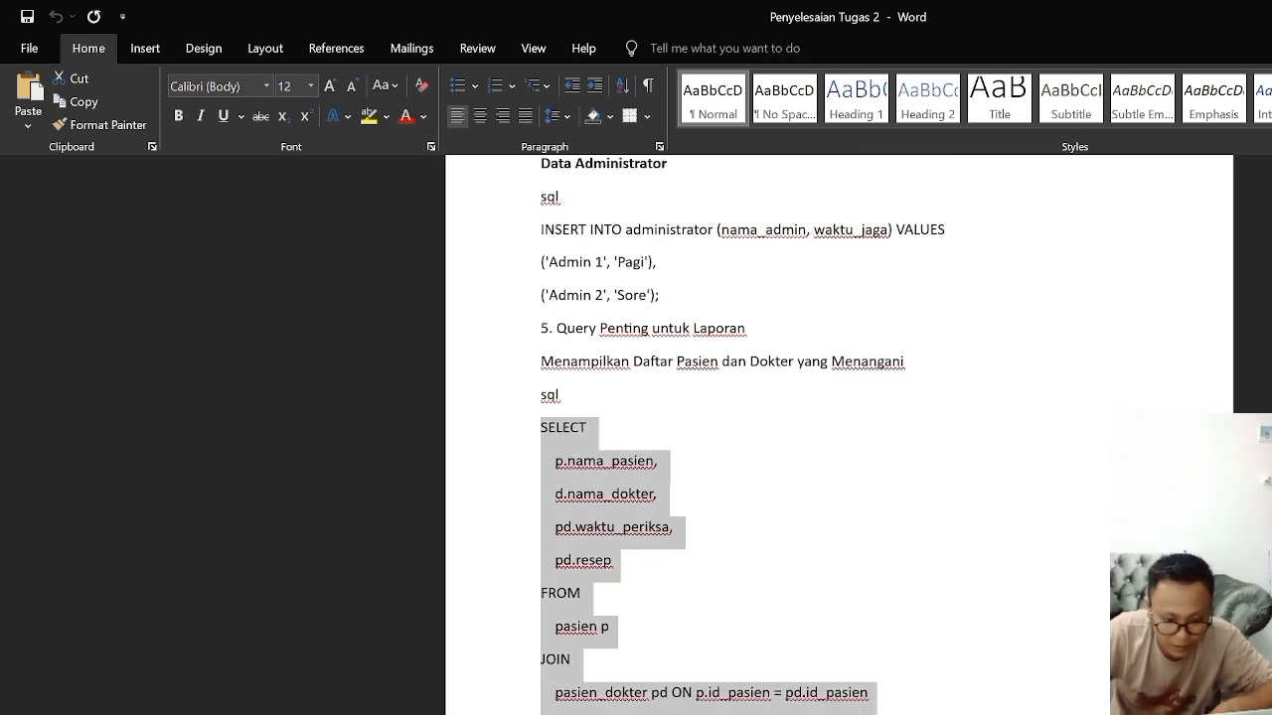
pyautogui.rightClick(562, 664)
pyautogui.click(600, 714)
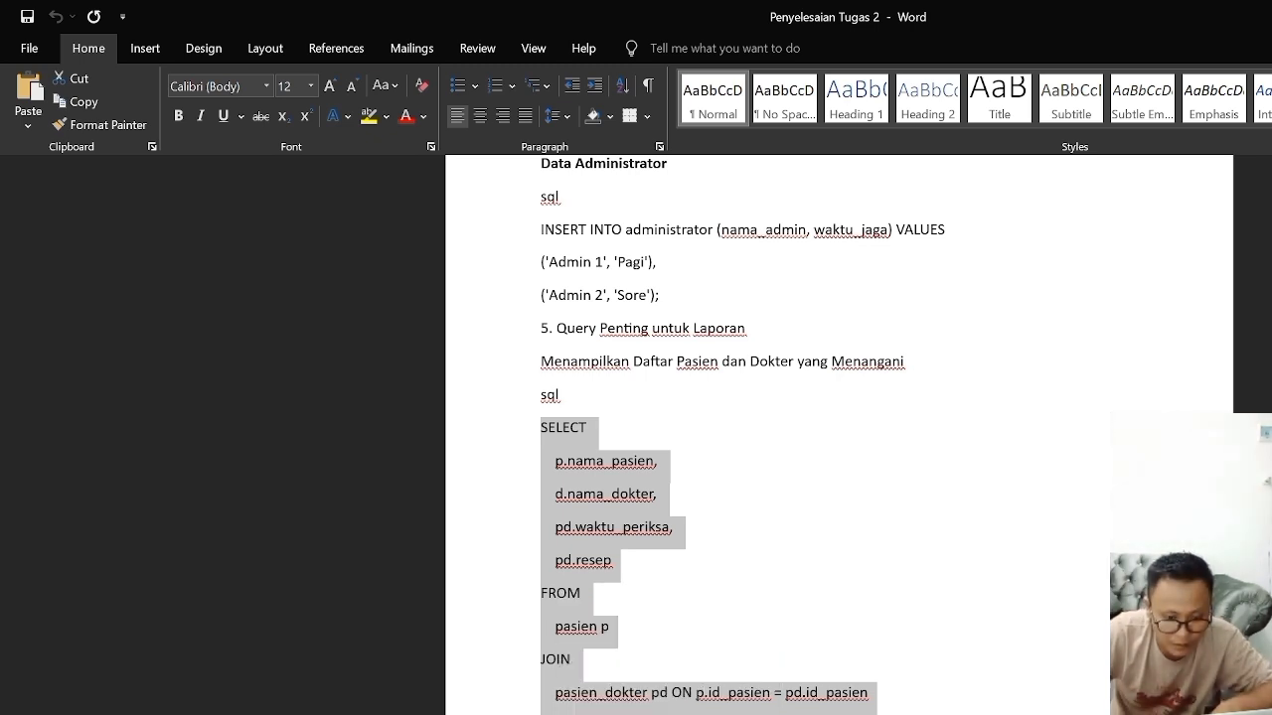
# Step: Switch to the XAMPP MySQL shell, and run the copied JOIN of pasien, pasien_dokter and dokter
pyautogui.hotkey('alt', 'Tab')
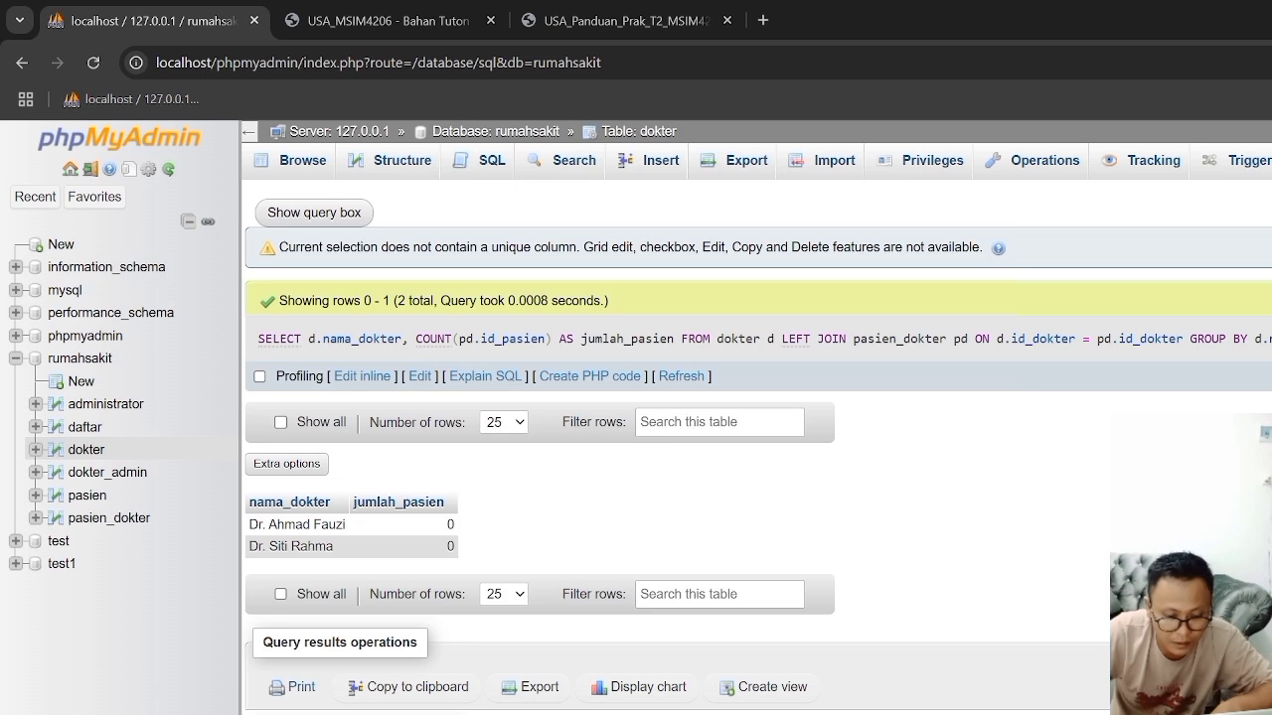
pyautogui.hotkey('alt', 'Tab')
pyautogui.hotkey('ctrl', 'v')
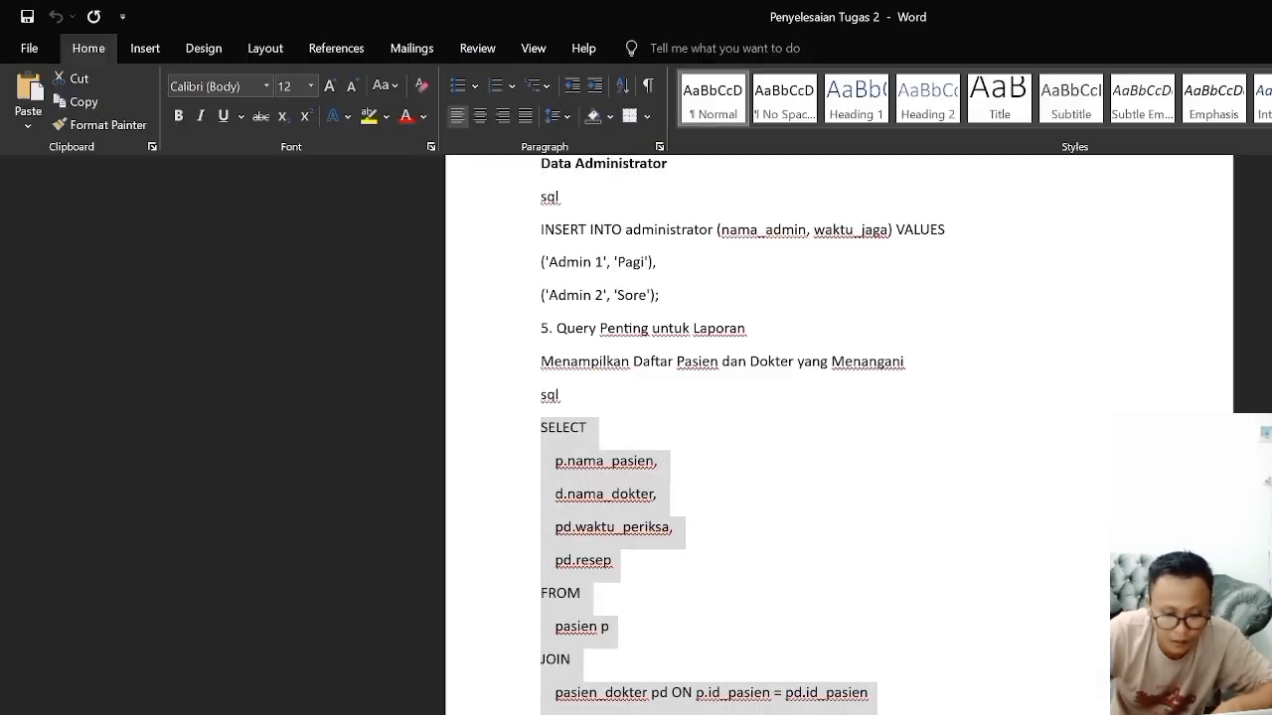
# Step: Go back to the Word document, and copy the query under "Mencari Pasien dengan Penyakit Tertentu"
pyautogui.scroll(-5, 710, 438)
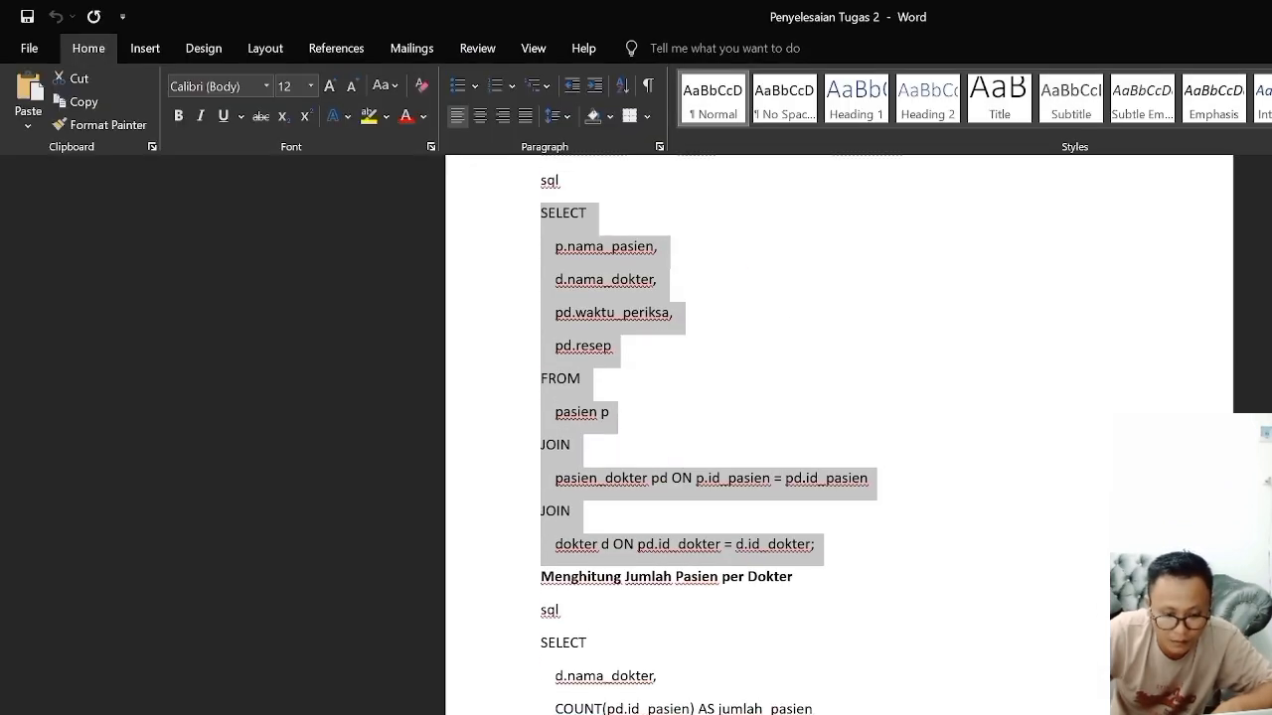
pyautogui.scroll(-8, 778, 434)
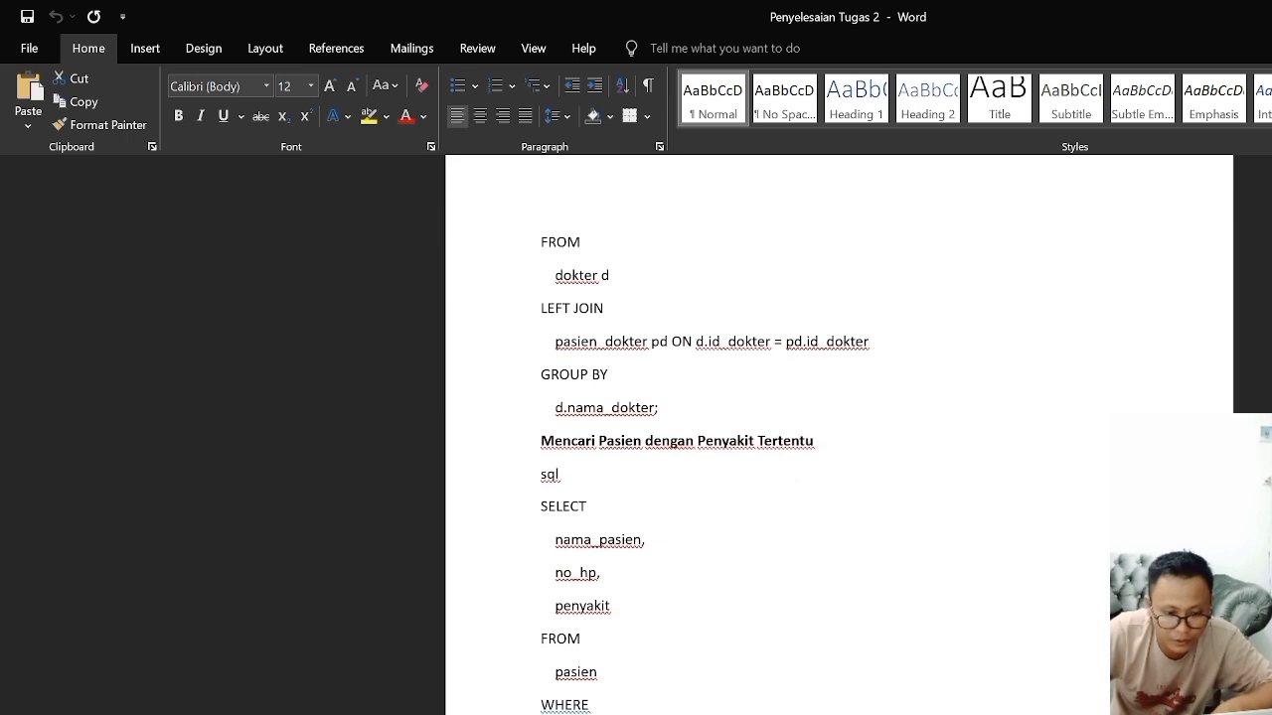
pyautogui.moveTo(541, 506); pyautogui.dragTo(600, 707)
pyautogui.rightClick(562, 672)
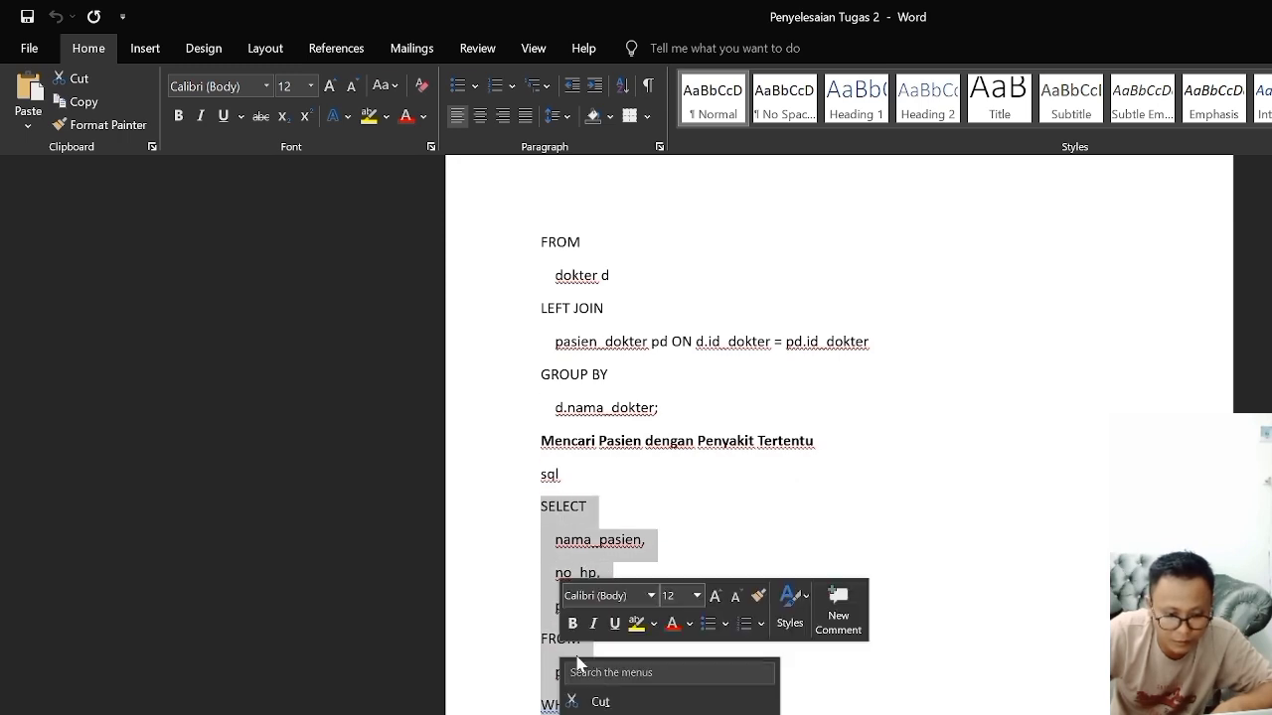
pyautogui.press('Escape')
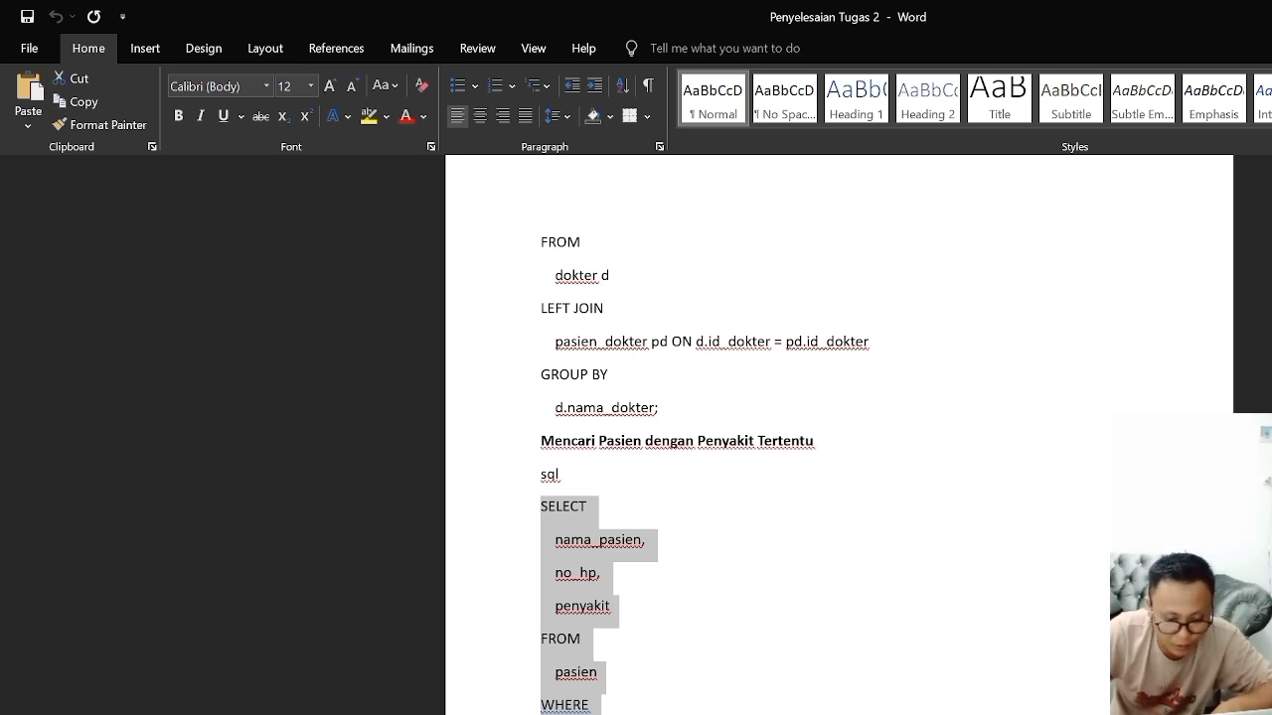
# Step: Run the copied pasien query with penyakit LIKE '%demam%' on the rumahsakit database in phpMyAdmin, and repeat it in the XAMPP MySQL shell
pyautogui.hotkey('alt', 'Tab')
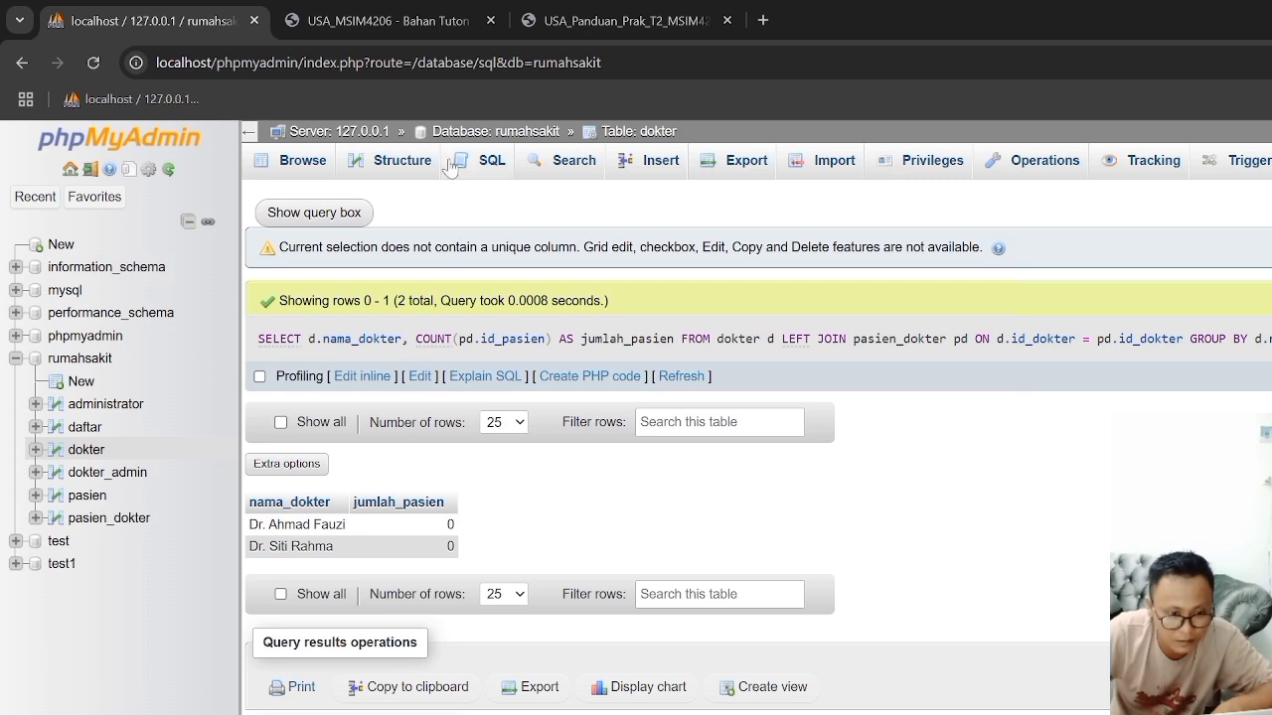
pyautogui.click(483, 167)
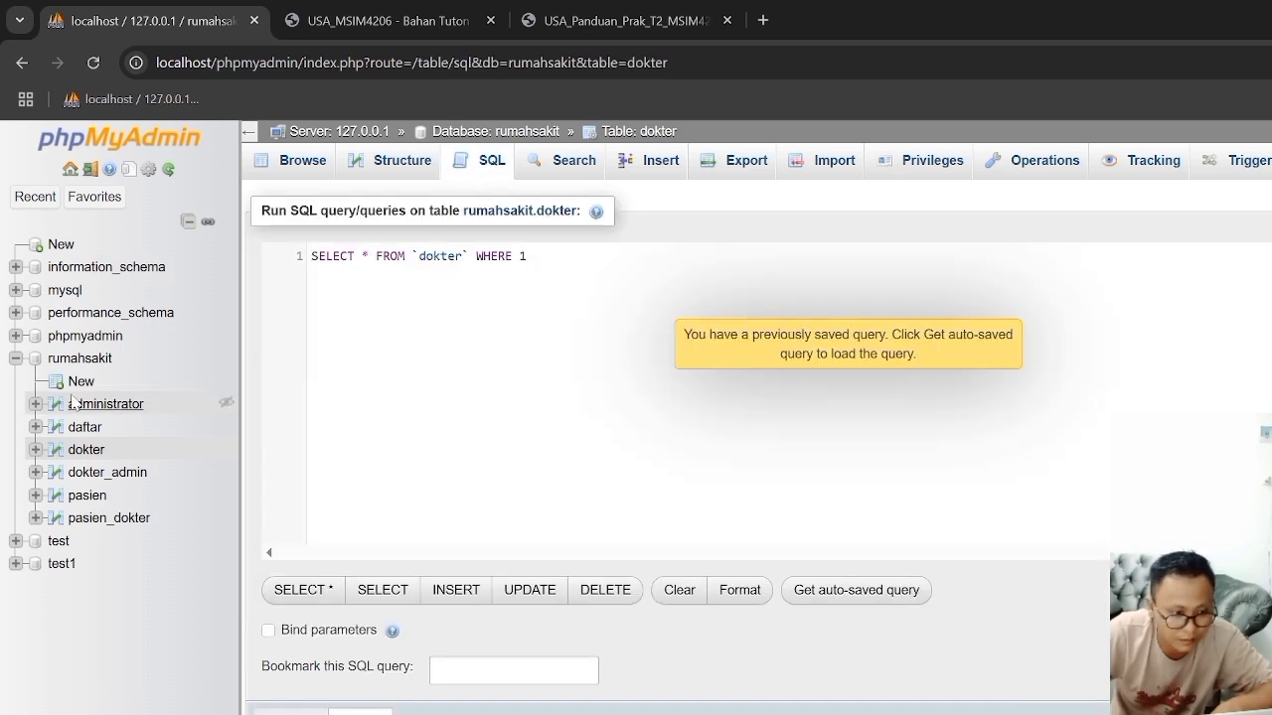
pyautogui.click(80, 358)
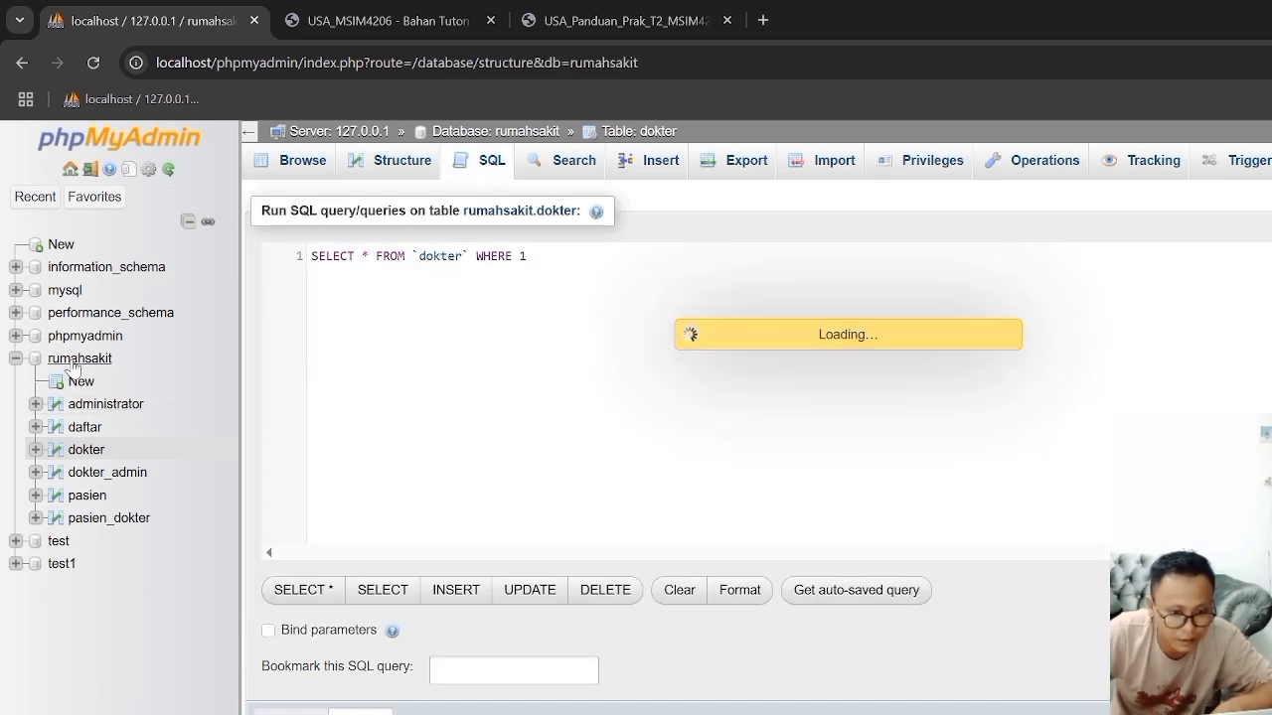
pyautogui.click(386, 159)
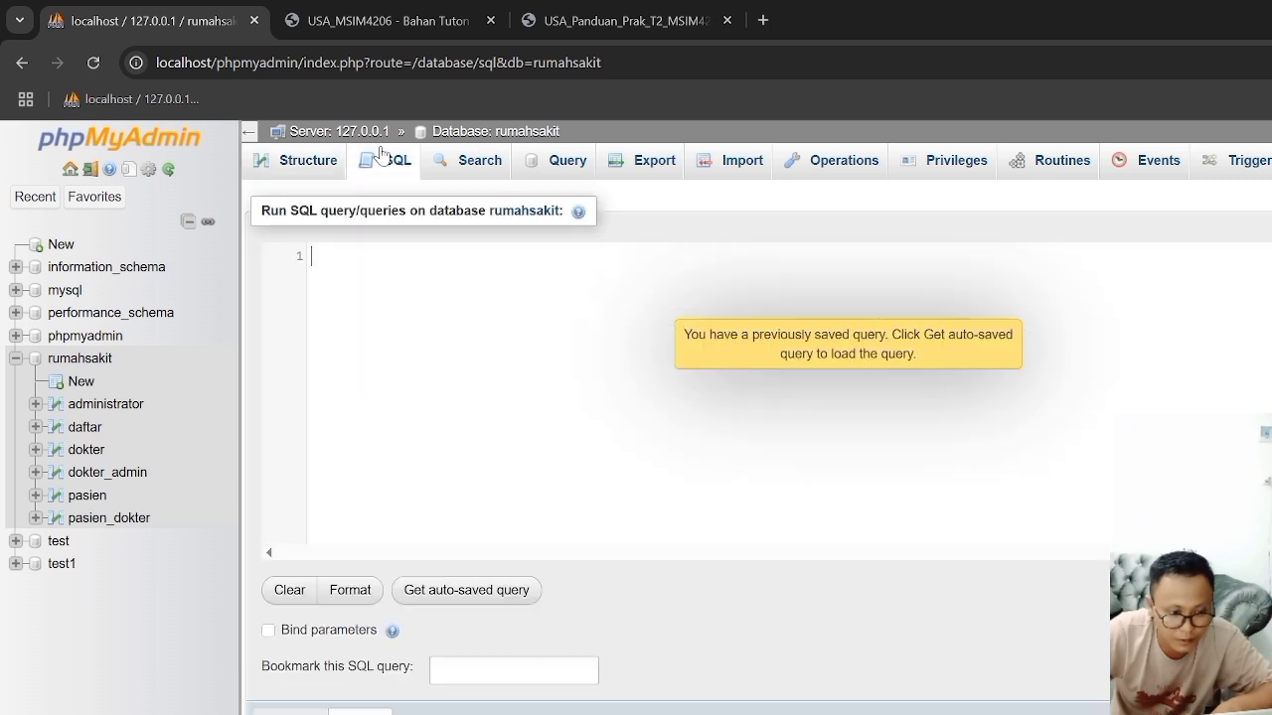
pyautogui.rightClick(376, 286)
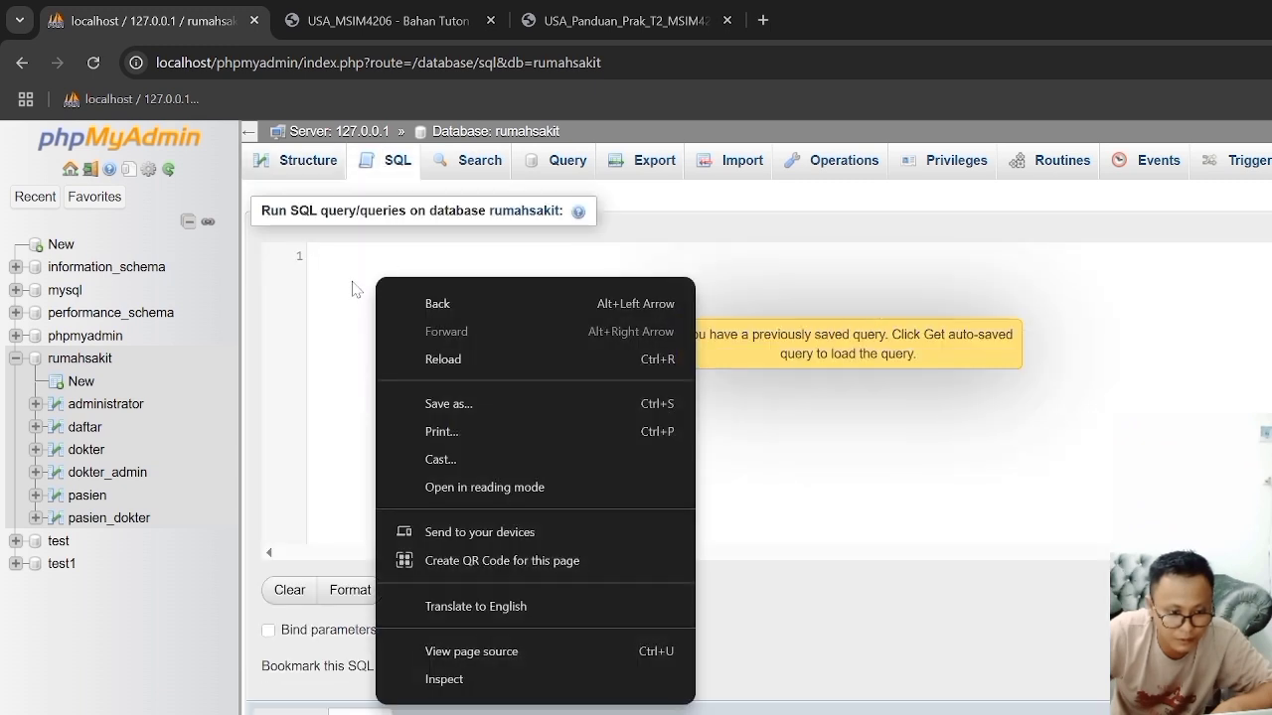
pyautogui.click(352, 287)
pyautogui.hotkey('ctrl', 'v')
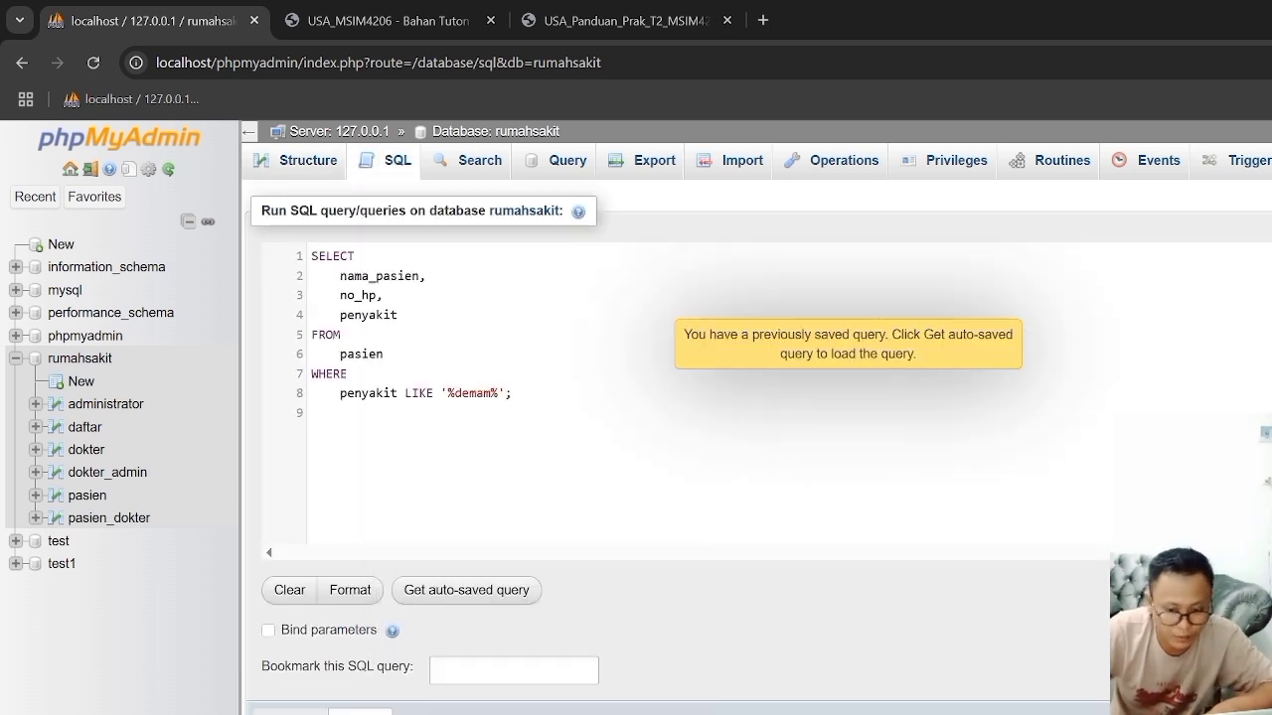
pyautogui.hotkey('ctrl', 'Return')
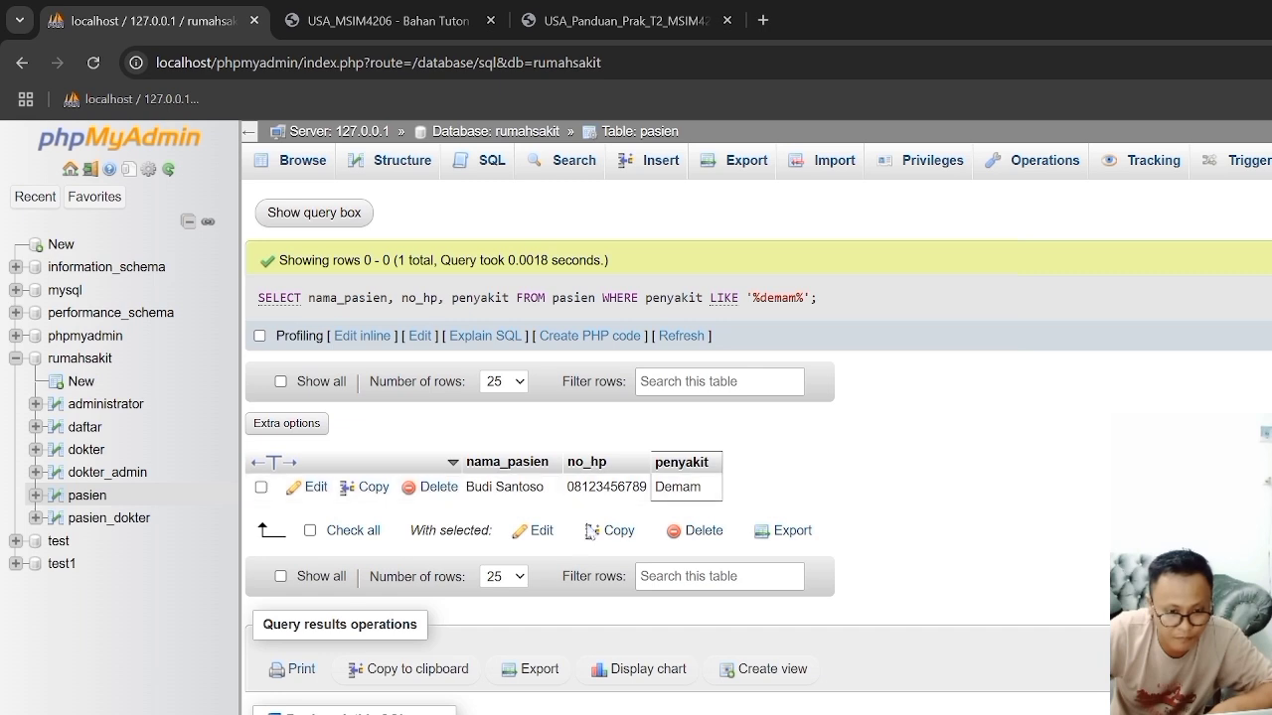
pyautogui.hotkey('alt', 'Tab')
pyautogui.hotkey('ctrl', 'v')
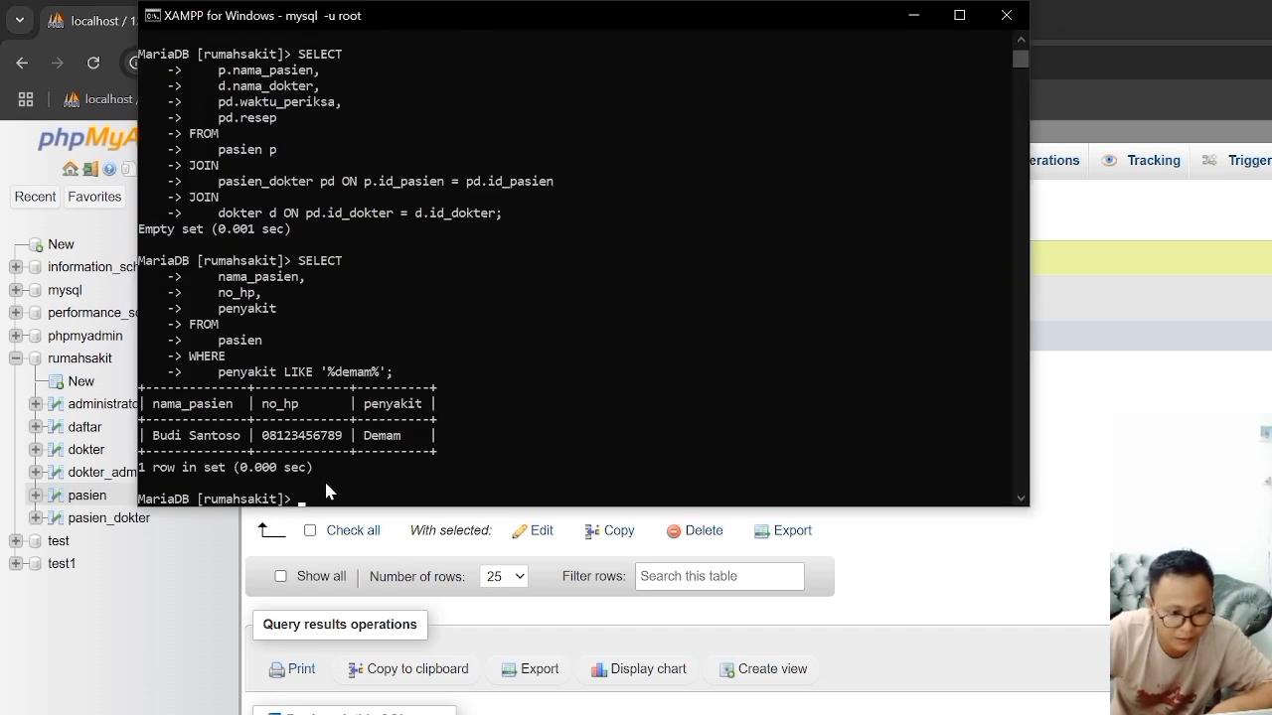